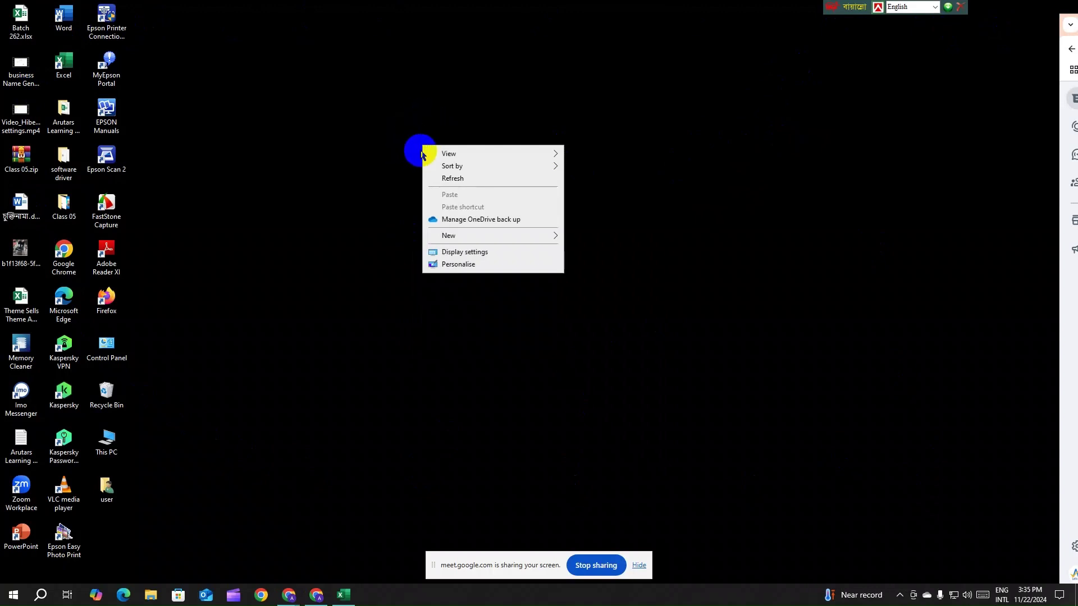
# - Change the desktop icon view to large icons
pyautogui.moveTo(425, 152)
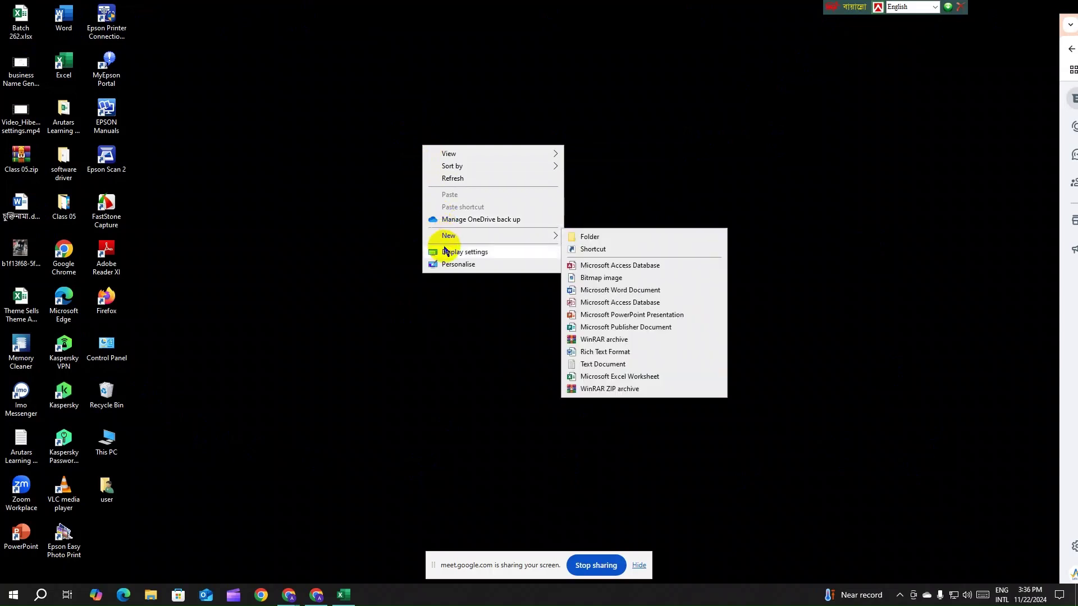
pyautogui.click(460, 271)
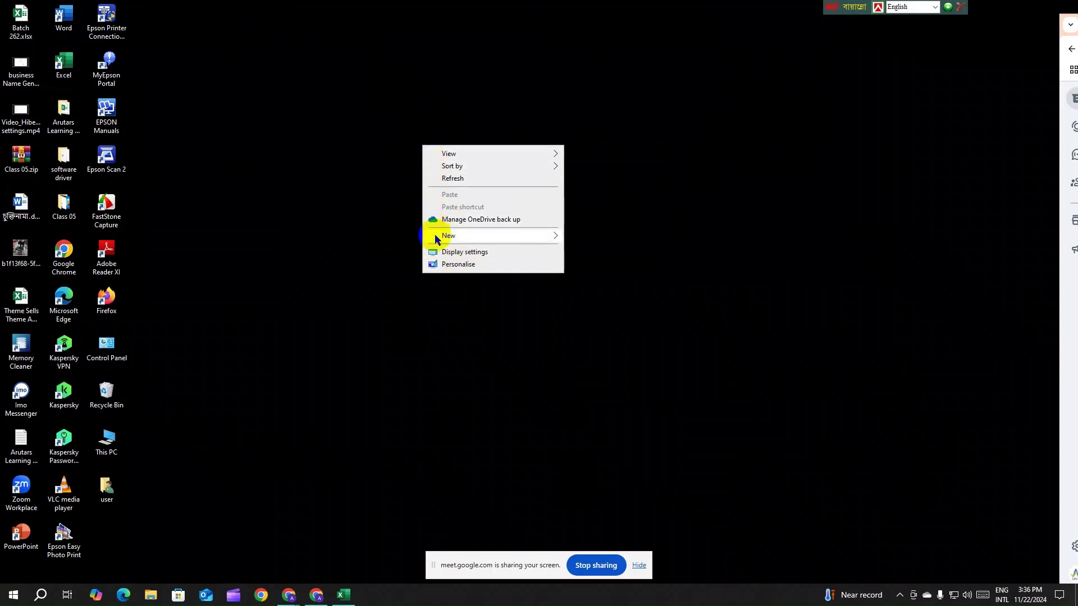
pyautogui.click(486, 154)
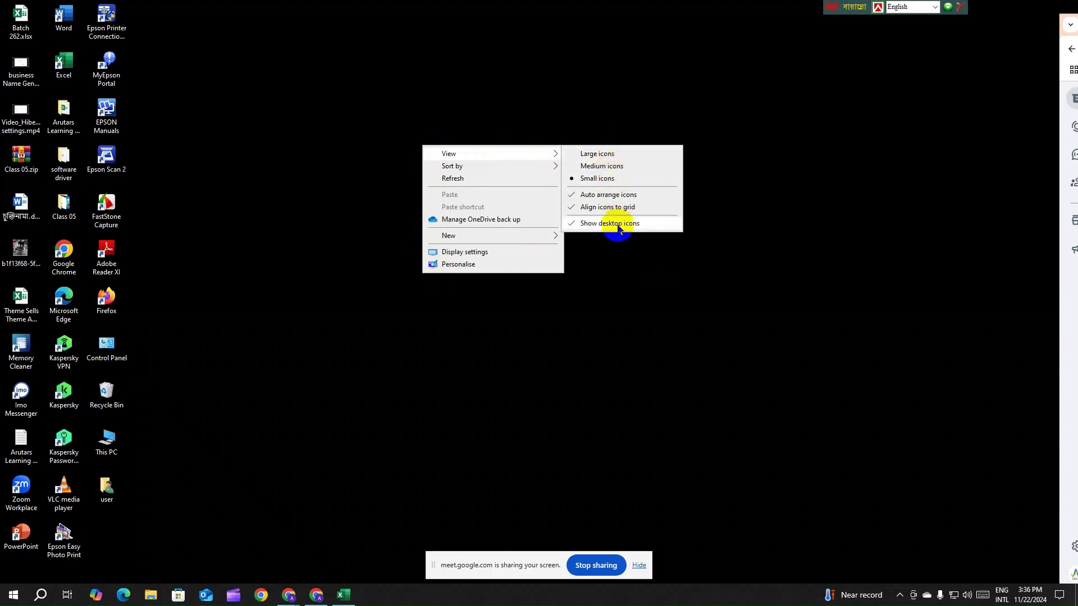
pyautogui.click(615, 156)
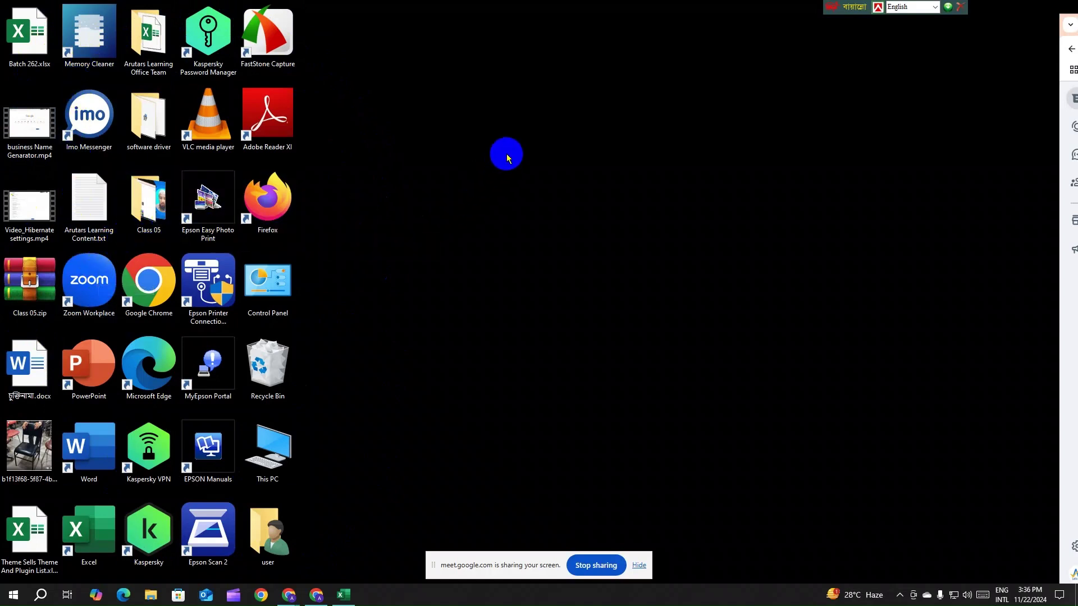
# - Change the desktop icon view to medium icons
pyautogui.rightClick(506, 153)
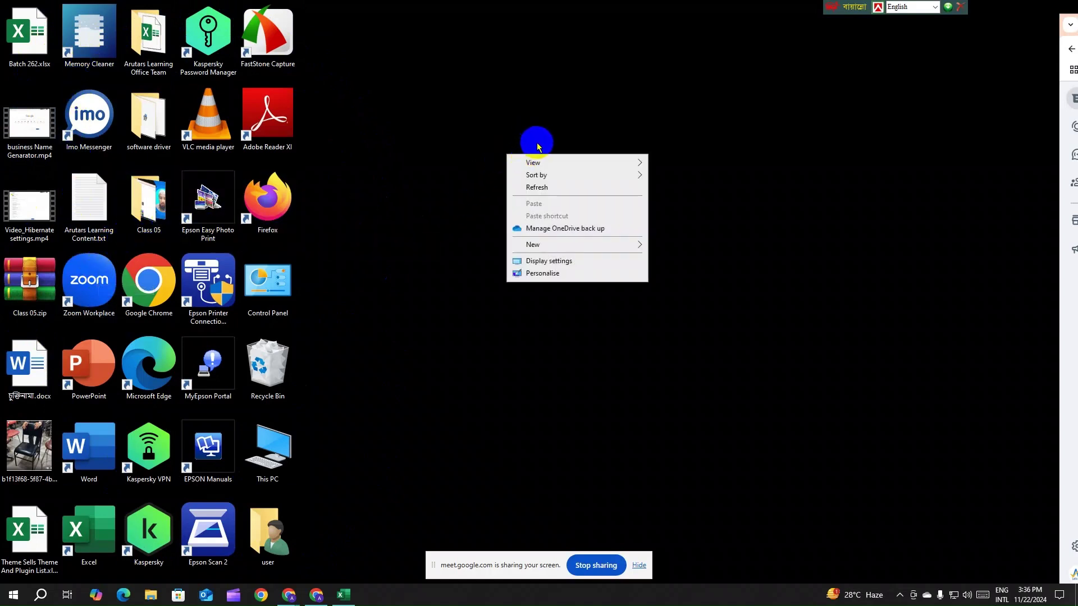
pyautogui.moveTo(553, 162)
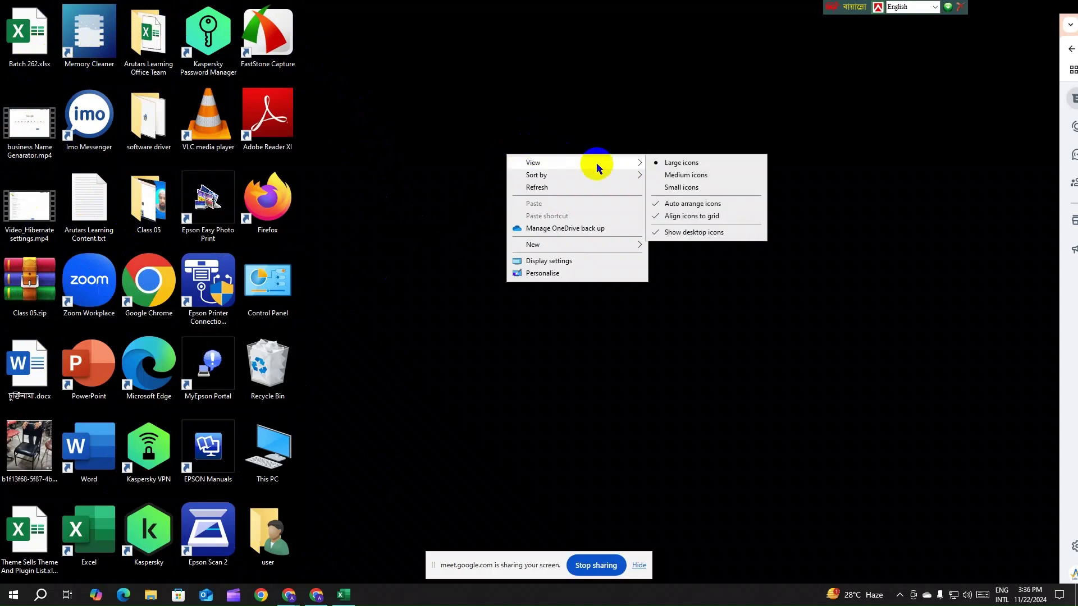
pyautogui.click(684, 176)
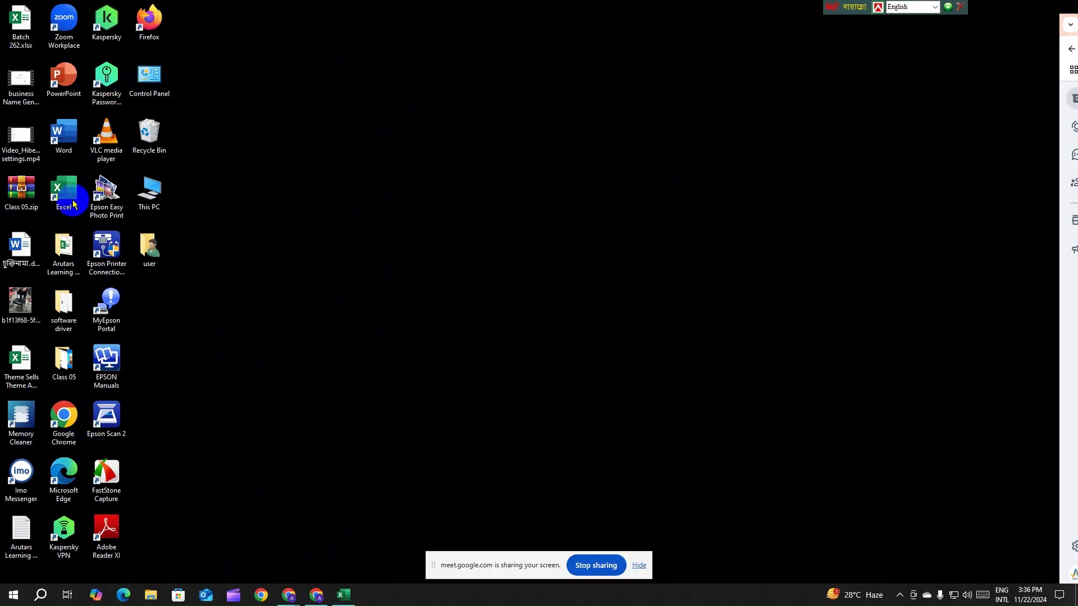
# - Change the desktop icon view to small icons
pyautogui.rightClick(512, 168)
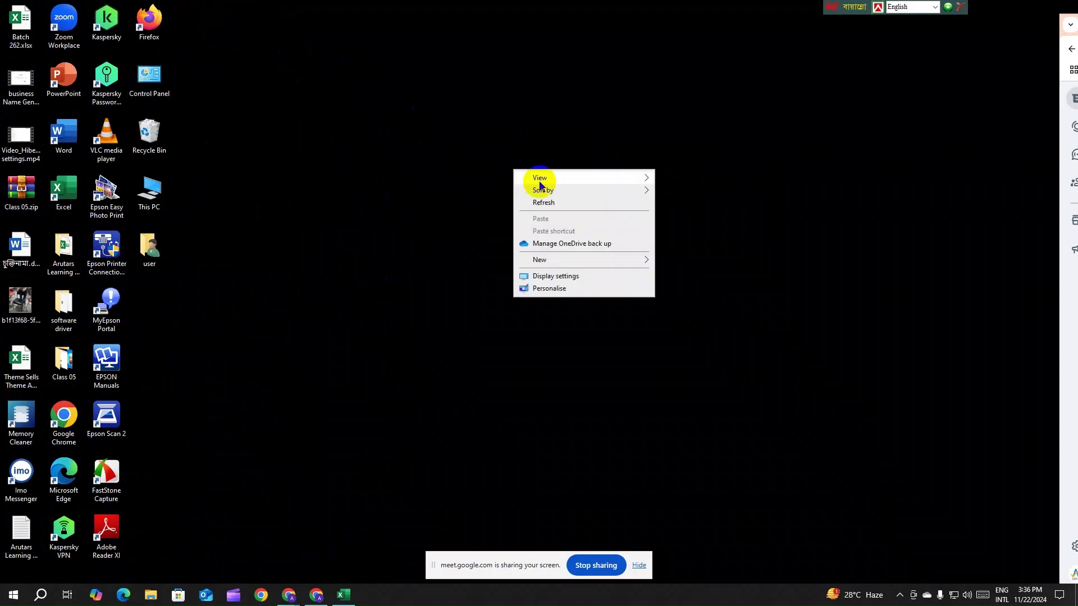
pyautogui.moveTo(556, 177)
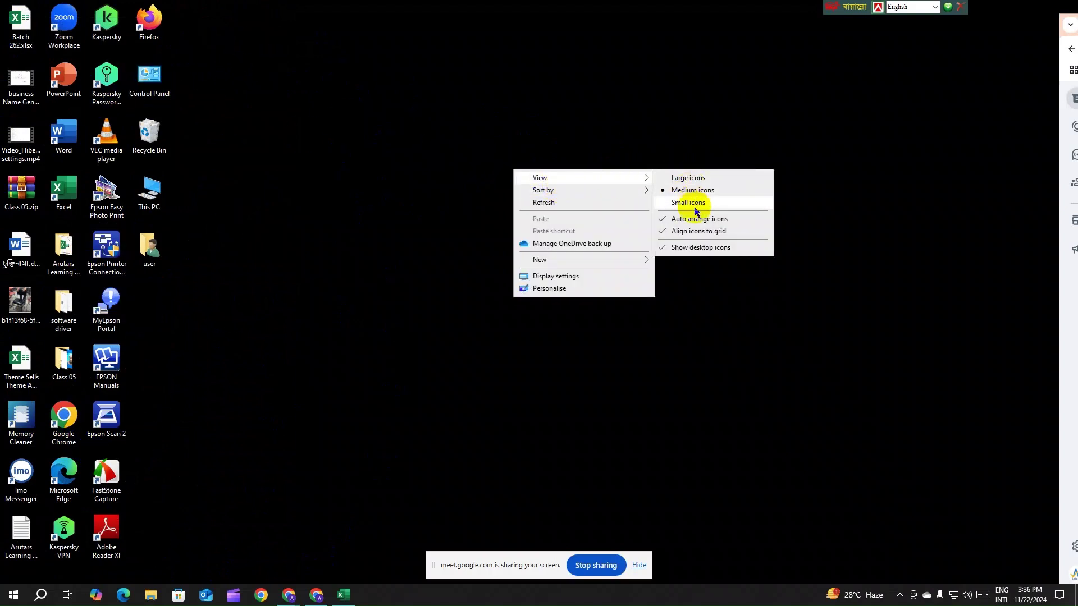
pyautogui.click(695, 206)
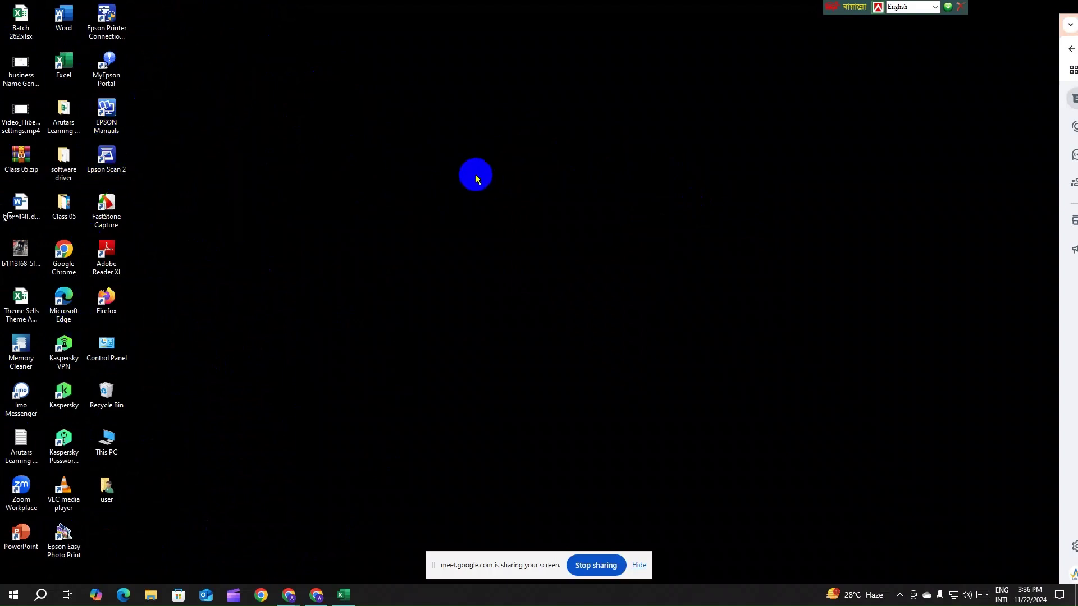
# - Switch the desktop icons to the large size and back to the small size
pyautogui.rightClick(447, 158)
pyautogui.moveTo(534, 166)
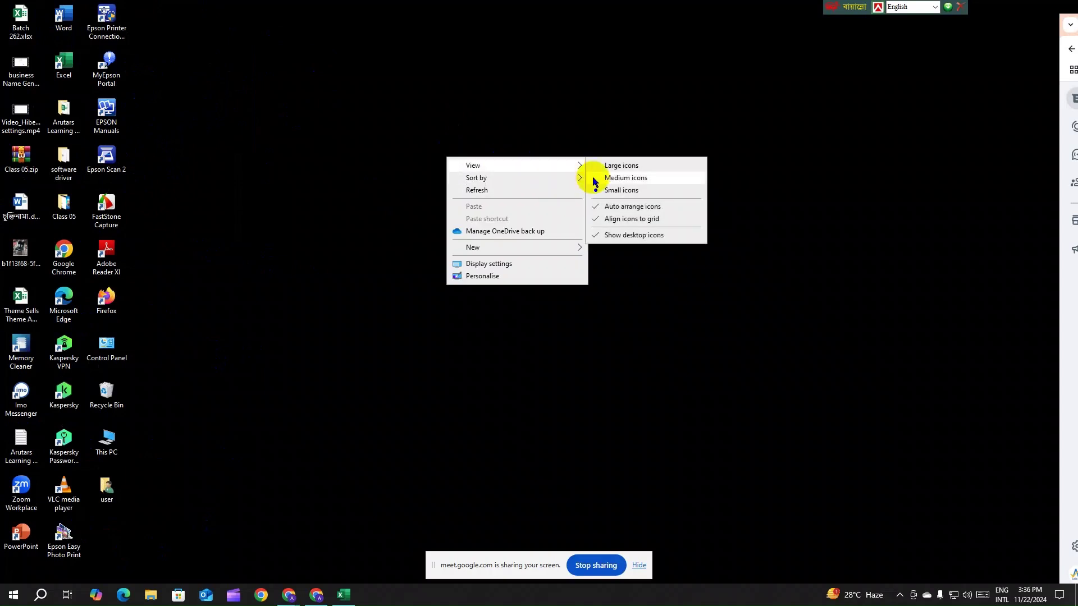
pyautogui.click(625, 165)
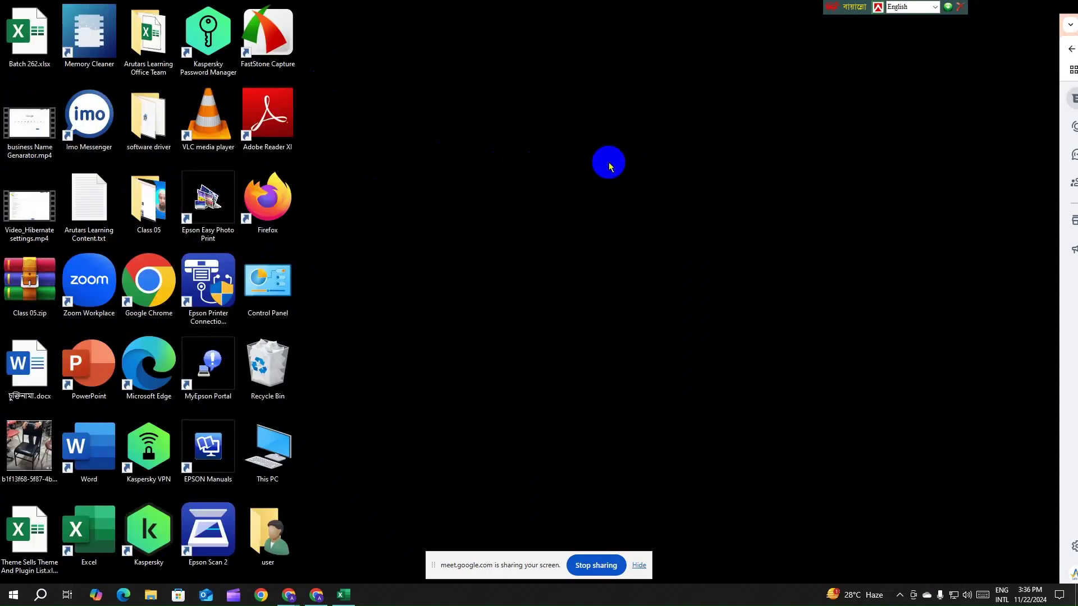
pyautogui.rightClick(602, 163)
pyautogui.moveTo(641, 176)
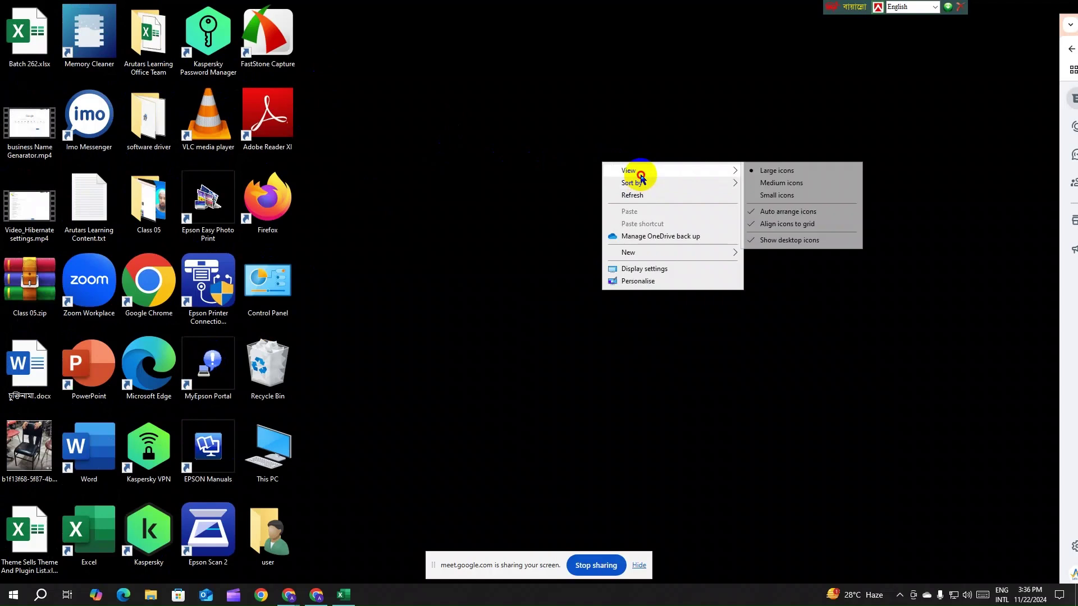
pyautogui.click(763, 196)
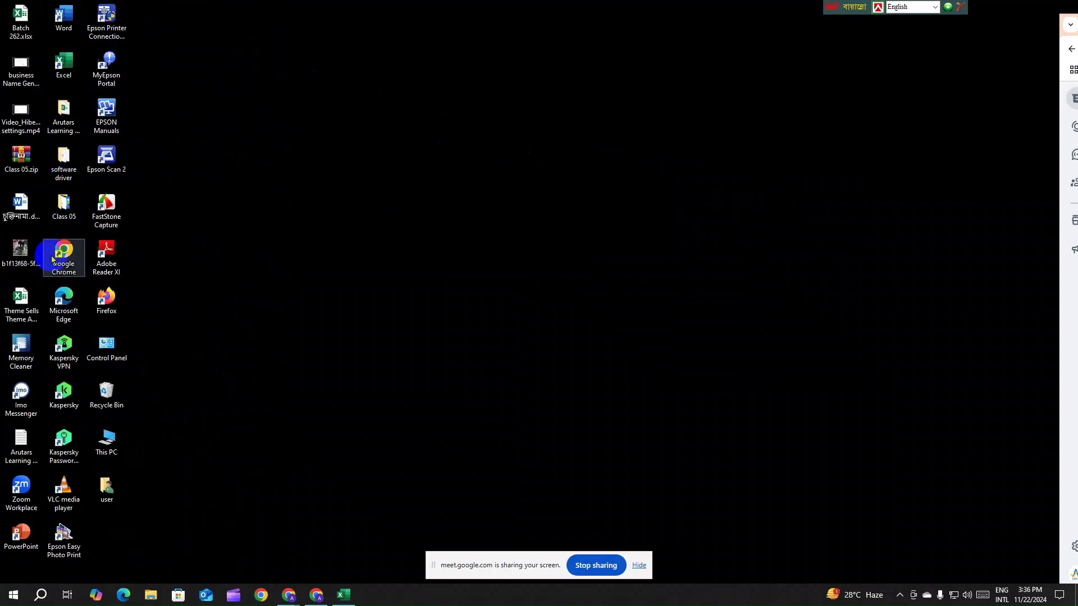
# - Sort the desktop icons by name
pyautogui.rightClick(525, 153)
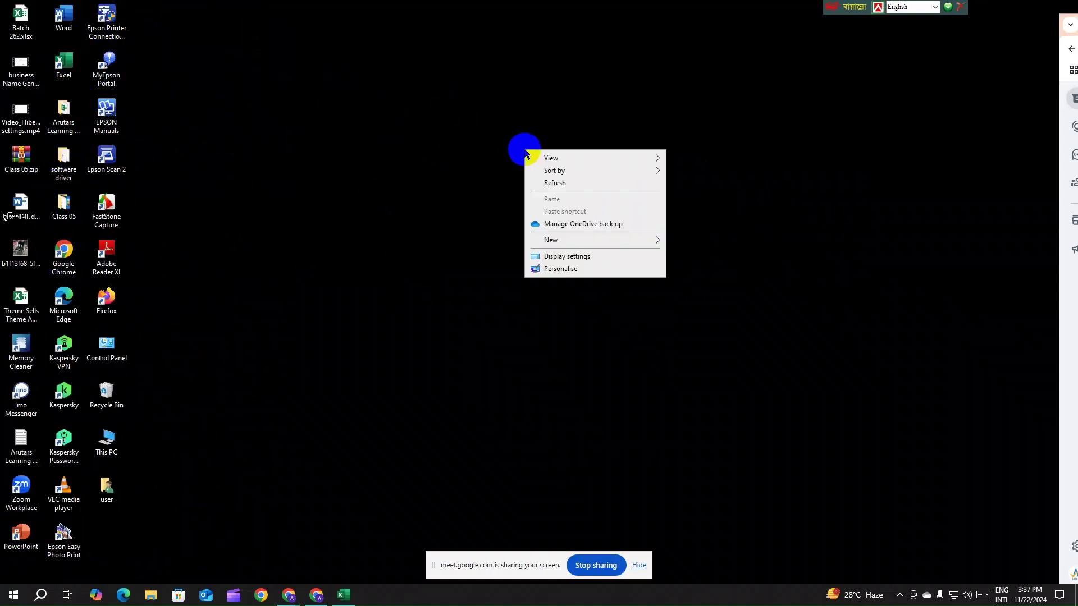
pyautogui.moveTo(590, 172)
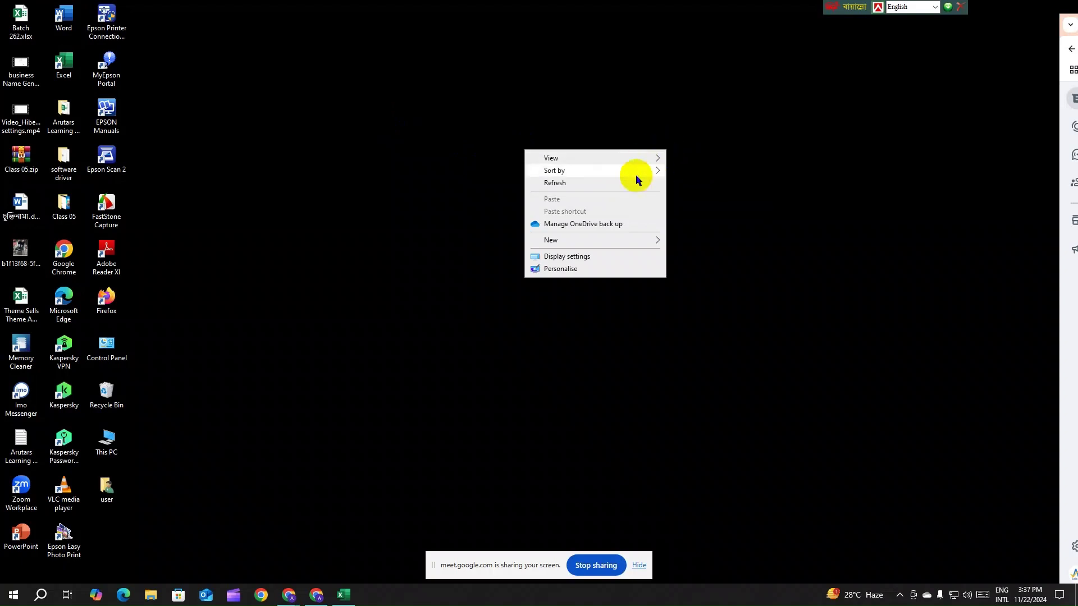
pyautogui.click(689, 171)
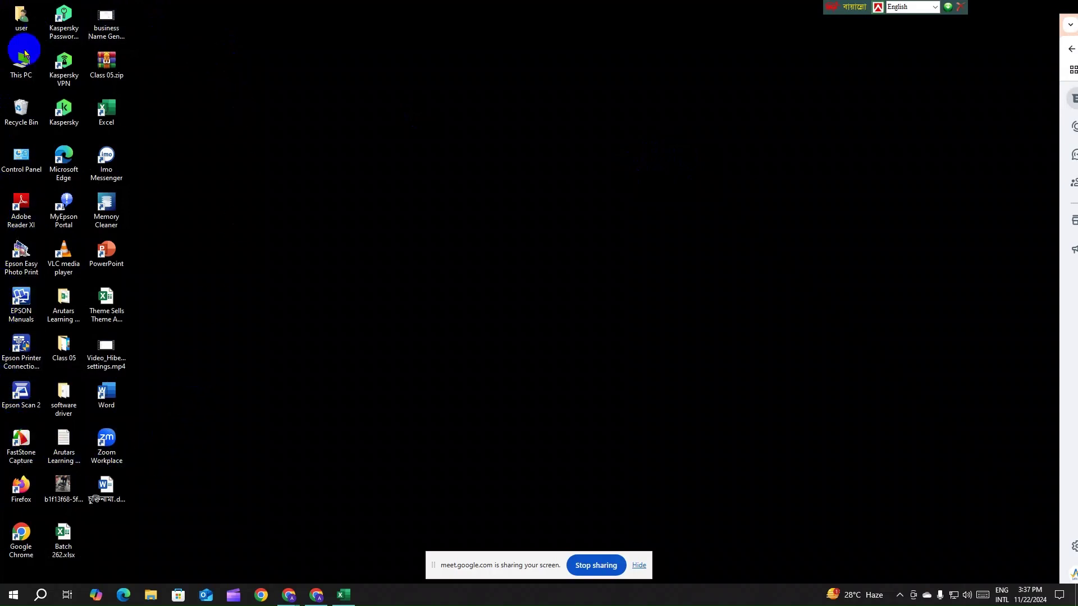
# - Sort the desktop icons by size
pyautogui.rightClick(566, 189)
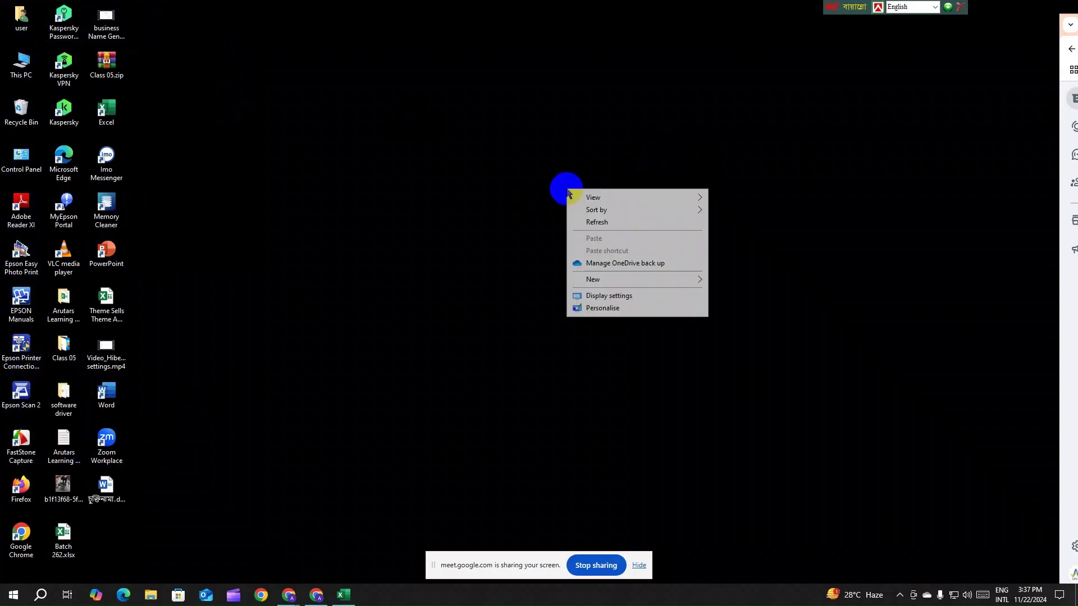
pyautogui.moveTo(681, 212)
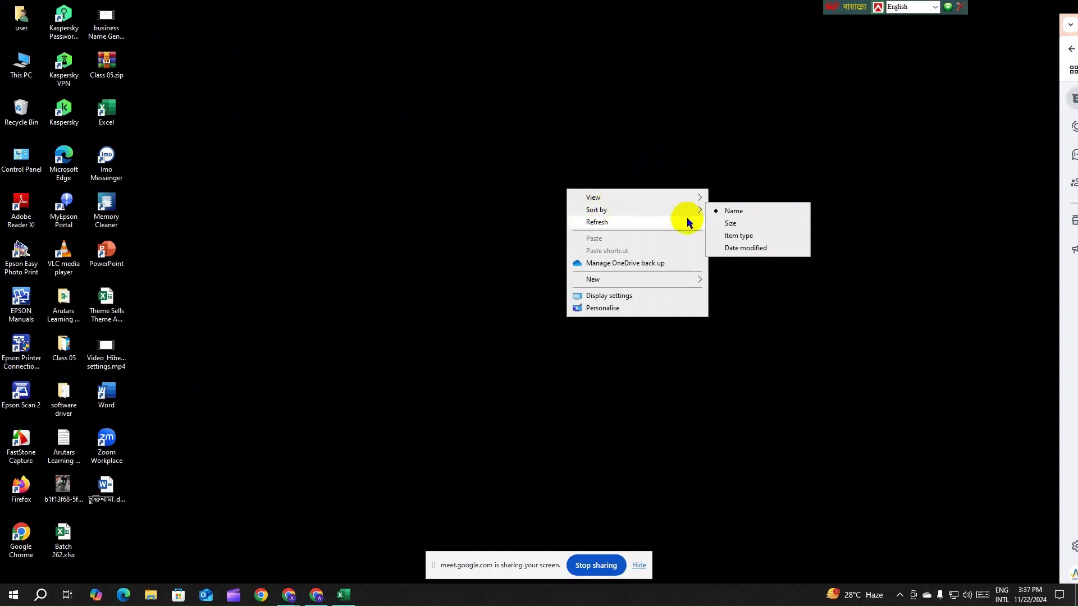
pyautogui.click(725, 225)
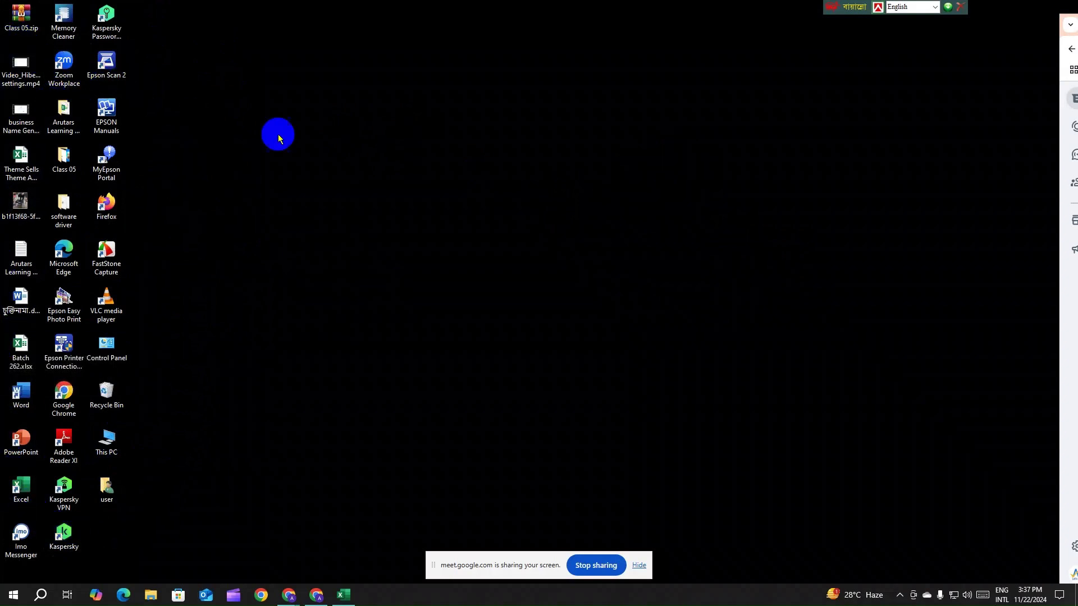
# - Sort the desktop icons by item type
pyautogui.rightClick(467, 180)
pyautogui.moveTo(513, 199)
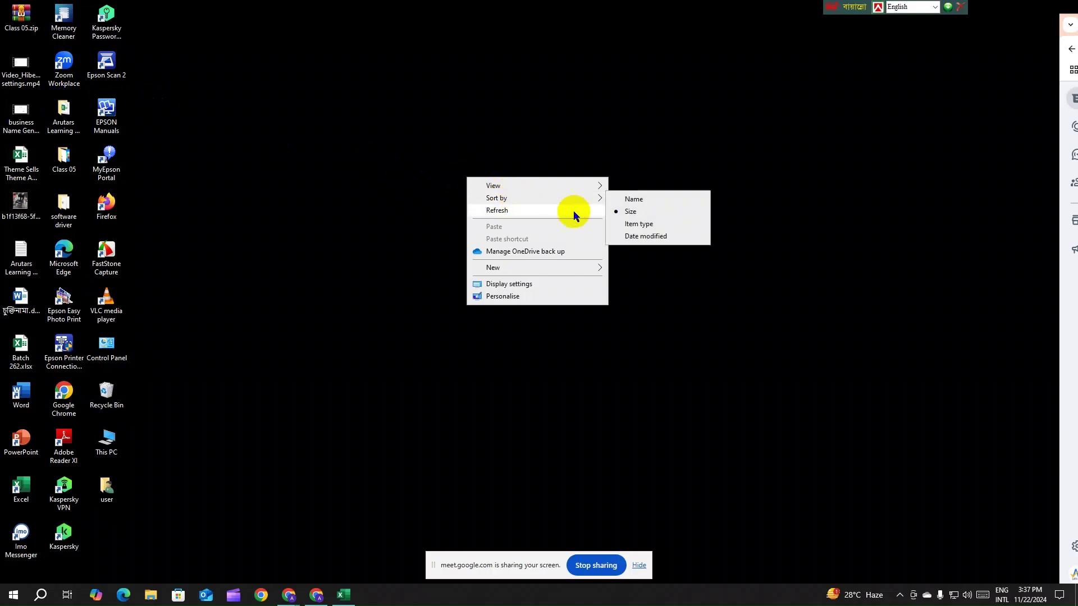
pyautogui.click(664, 228)
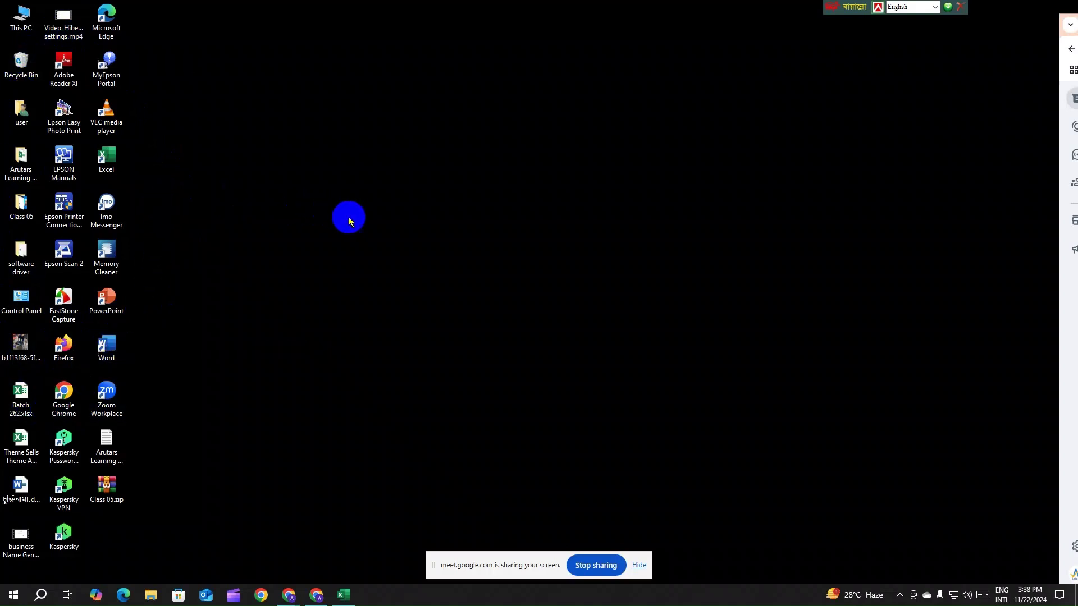
# - Refresh the desktop and sort its icons by date modified
pyautogui.rightClick(442, 205)
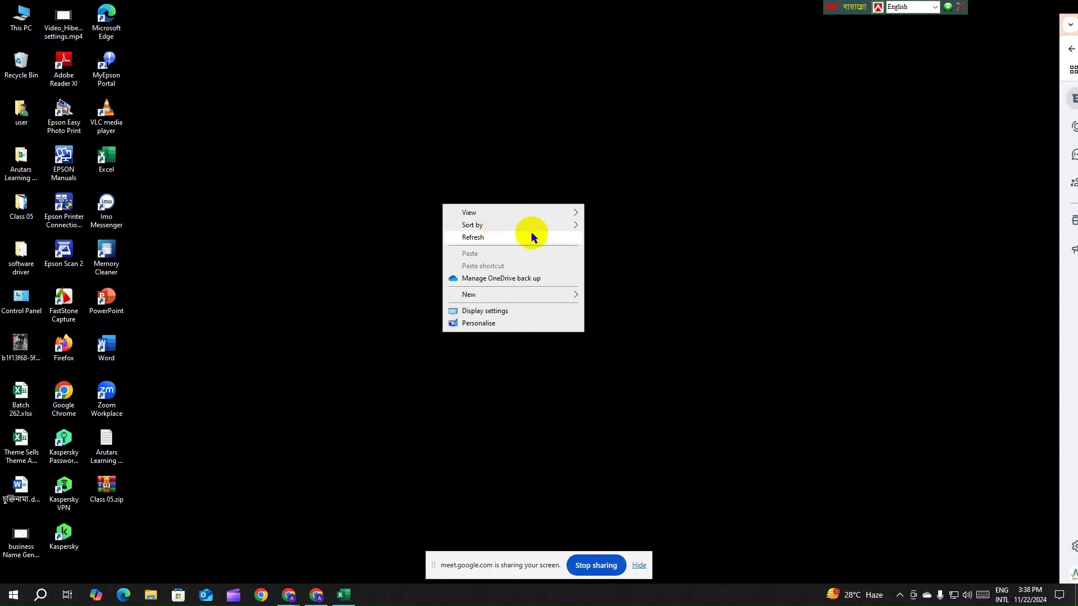
pyautogui.moveTo(518, 227)
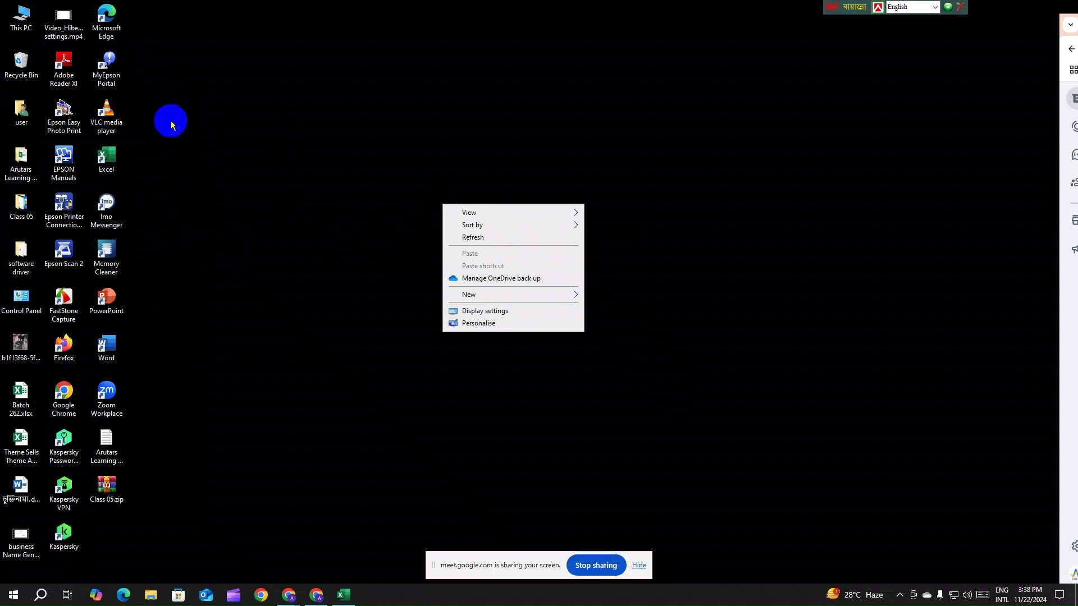
pyautogui.click(234, 136)
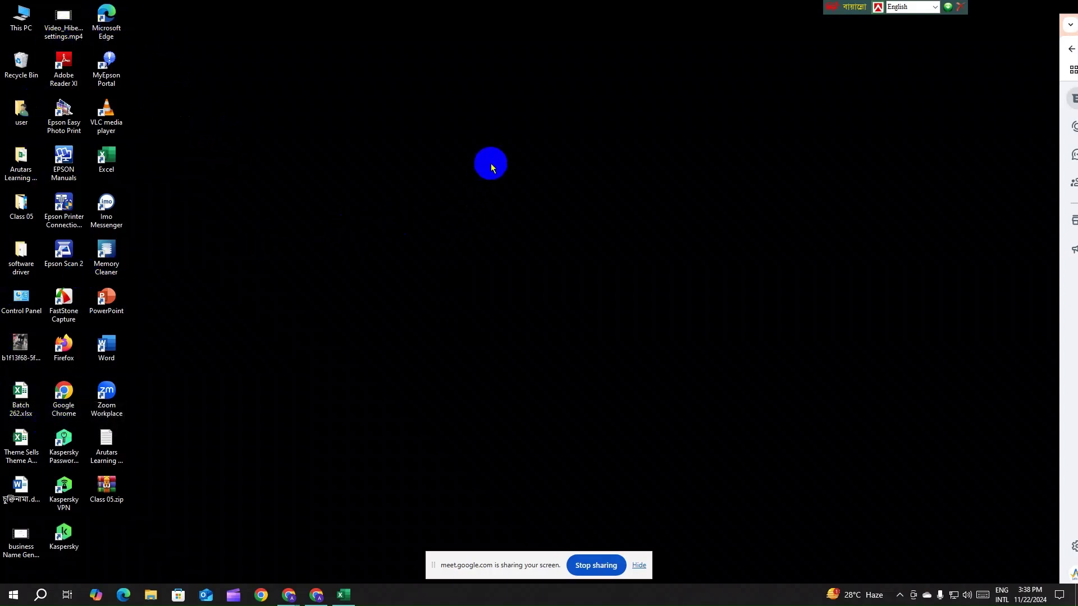
pyautogui.rightClick(491, 164)
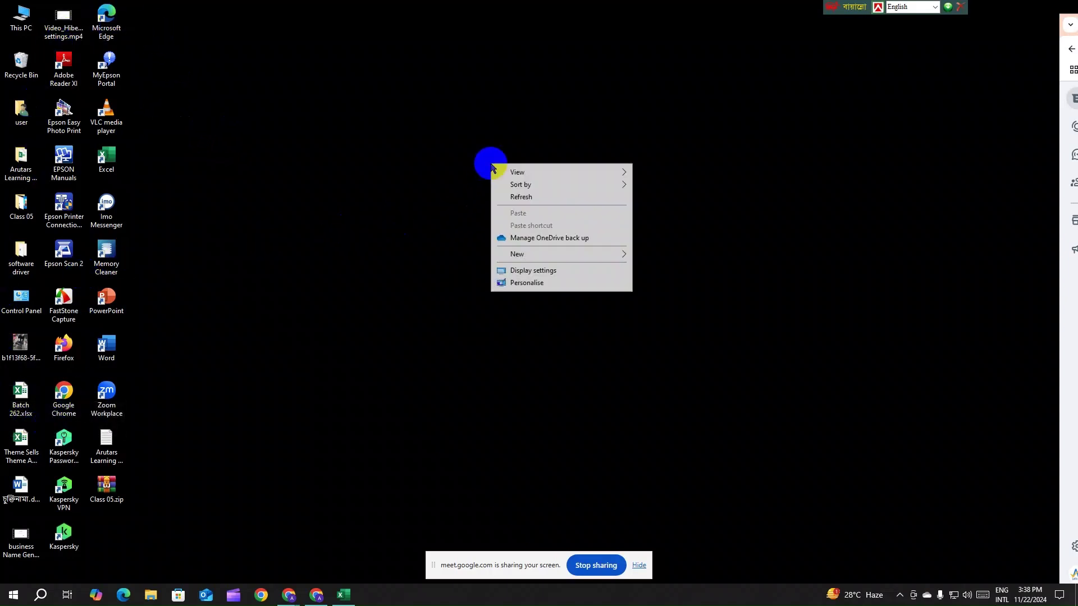
pyautogui.click(613, 198)
pyautogui.rightClick(525, 181)
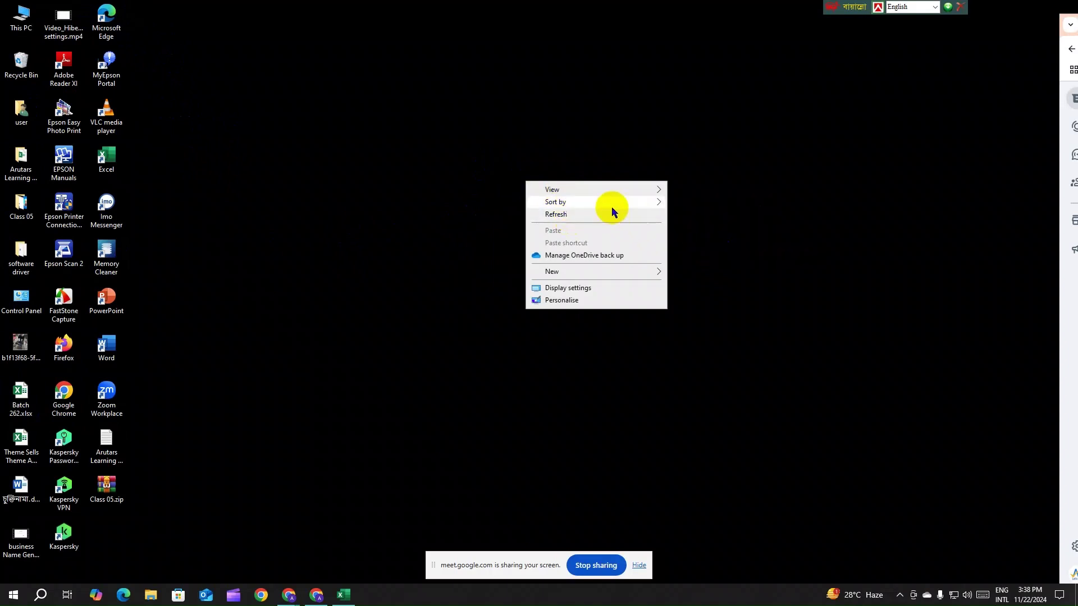
pyautogui.moveTo(611, 205)
pyautogui.click(708, 240)
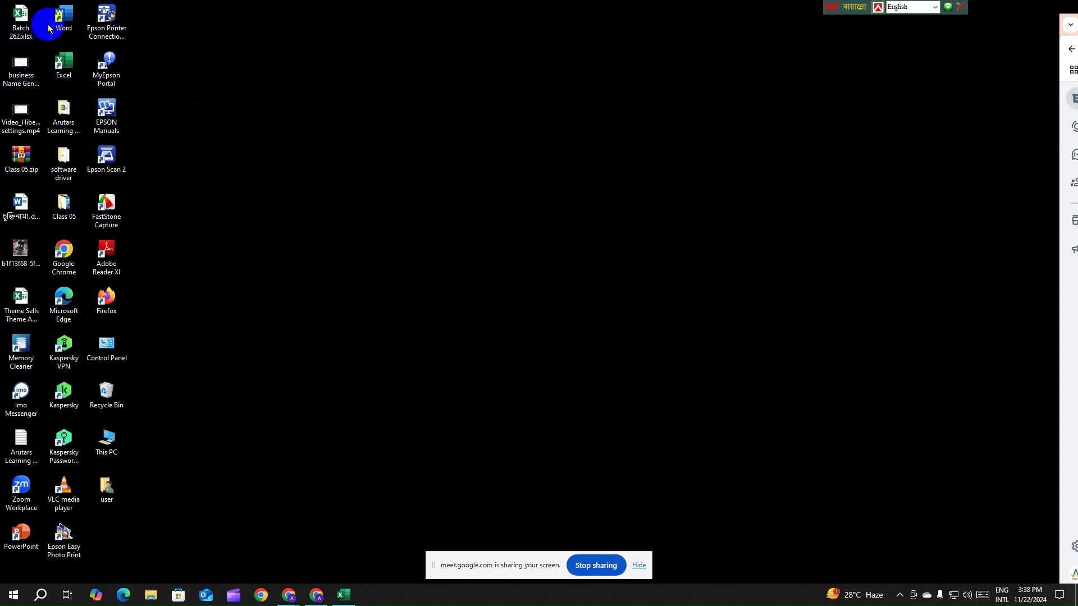
# - Open the Batch 262.xlsx workbook from the desktop in Excel
pyautogui.moveTo(4, 21)
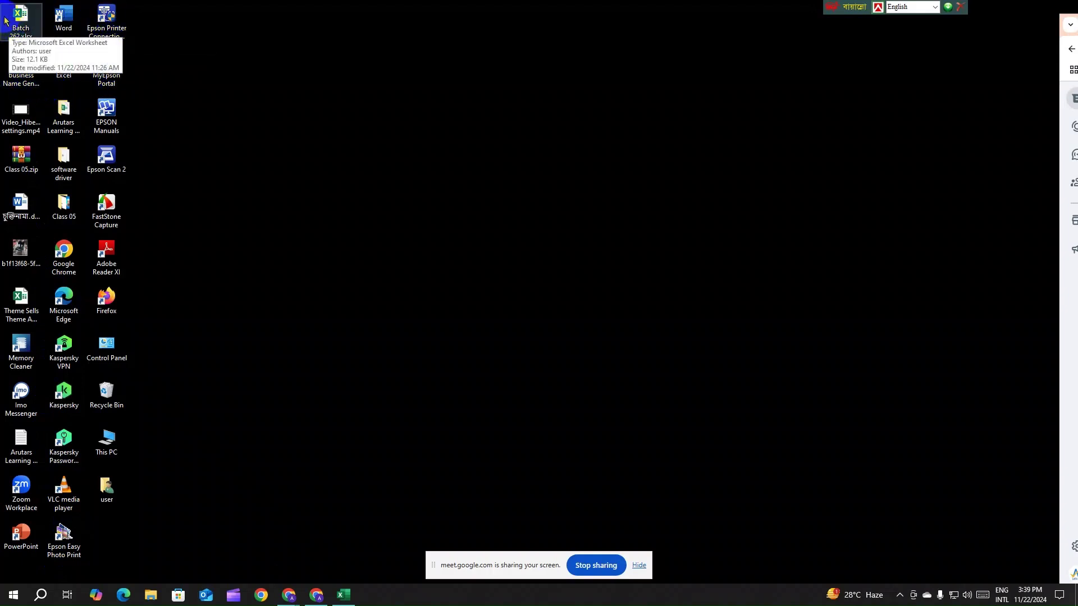
pyautogui.click(35, 24)
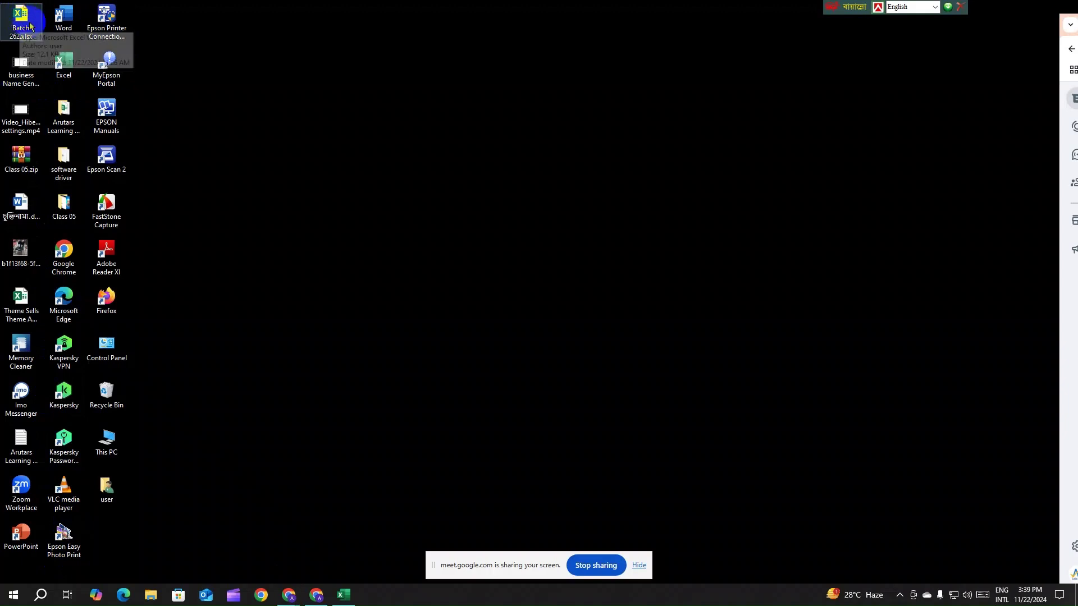
pyautogui.click(29, 4)
pyautogui.click(45, 28)
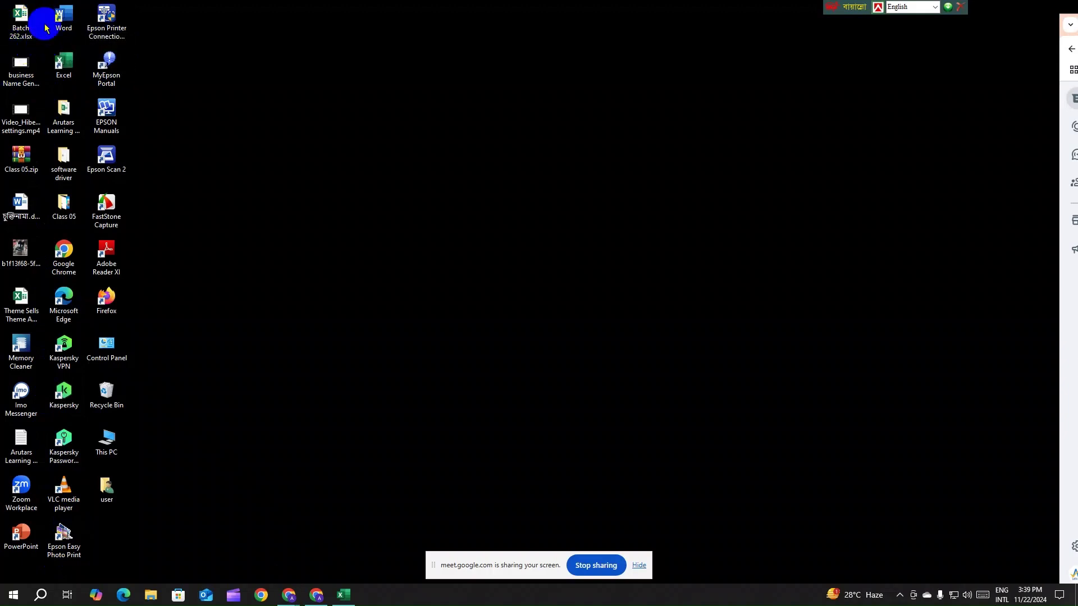
pyautogui.click(32, 31)
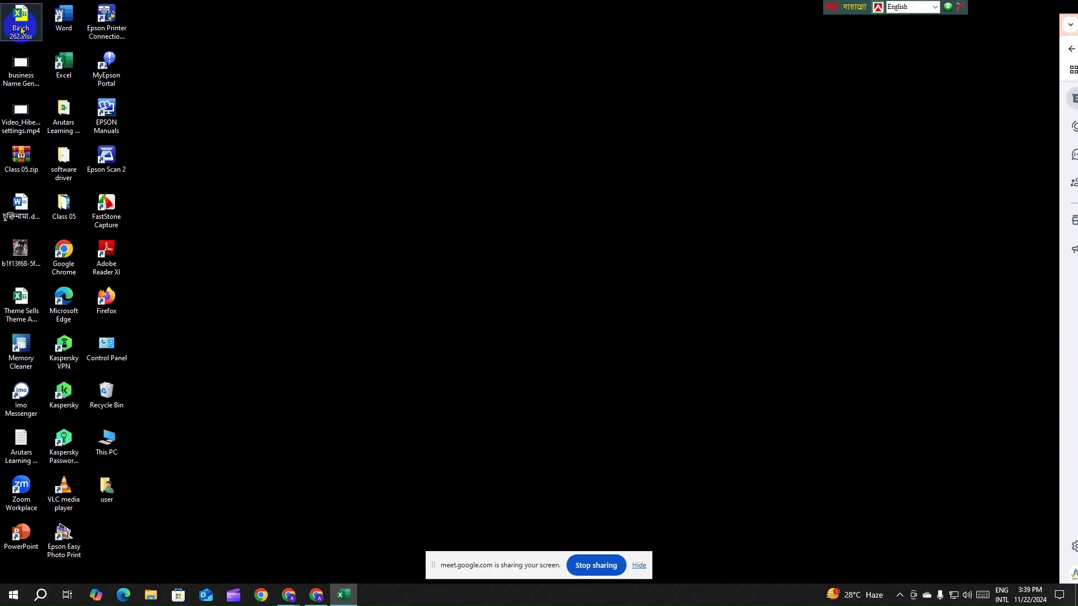
pyautogui.click(19, 29)
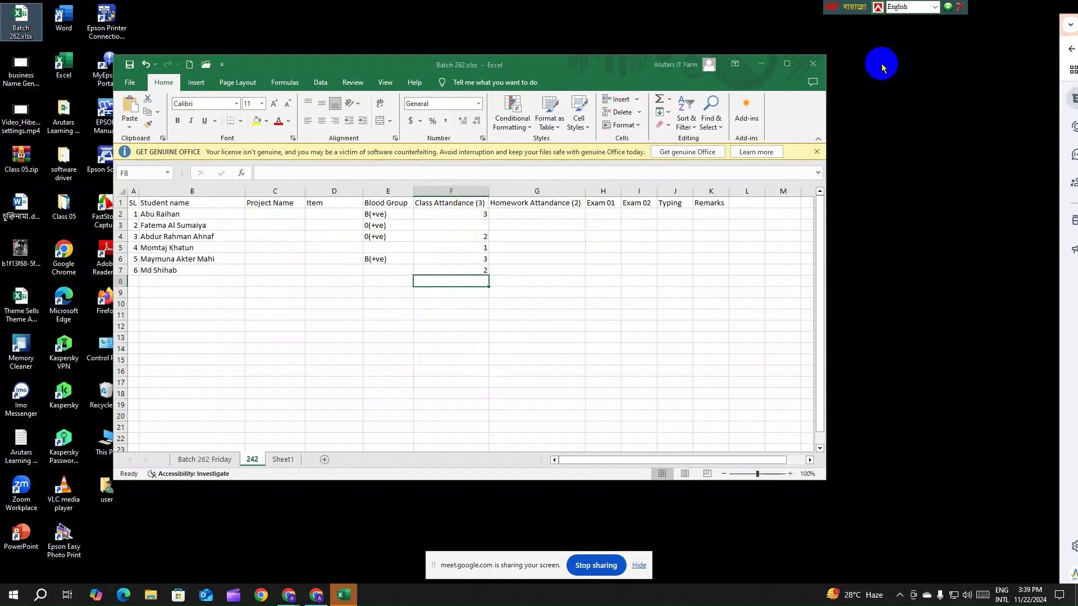
# - Close the Batch 262.xlsx workbook and save its changes to the Desktop location
pyautogui.click(813, 65)
pyautogui.click(583, 186)
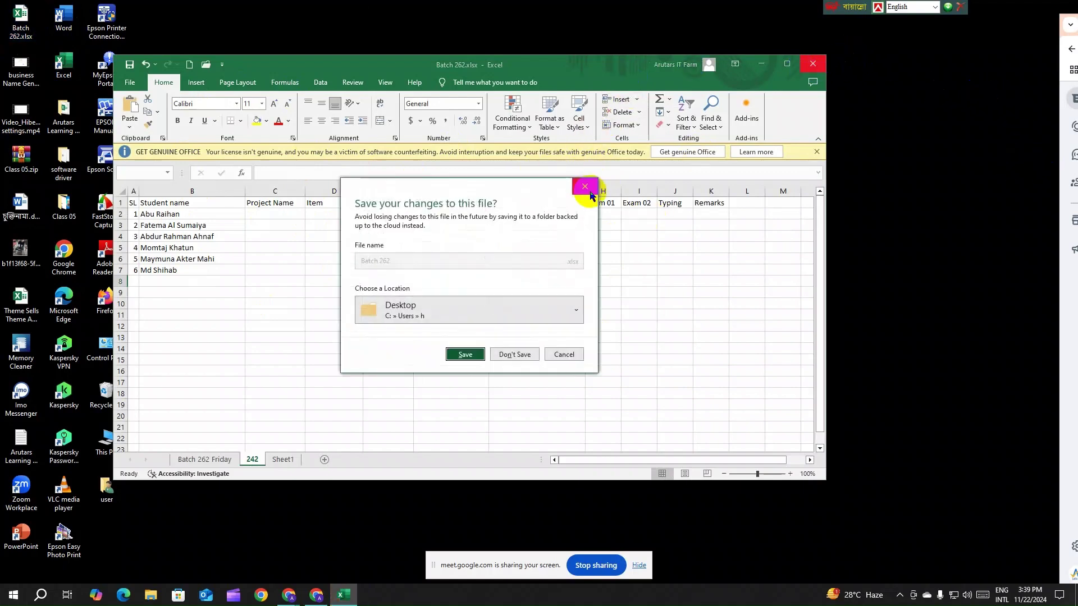
pyautogui.click(813, 64)
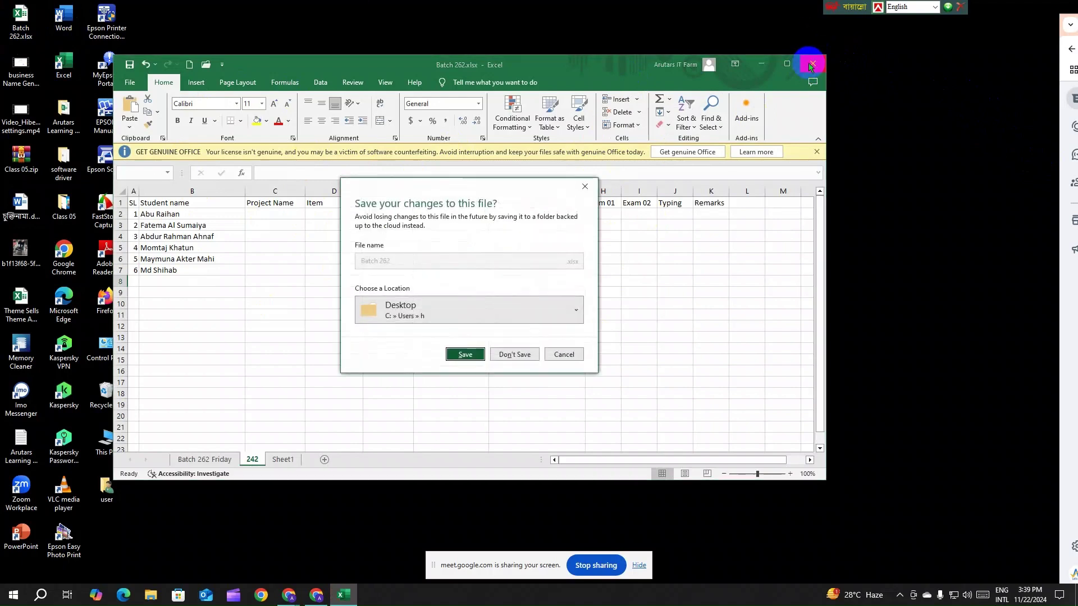
pyautogui.click(471, 355)
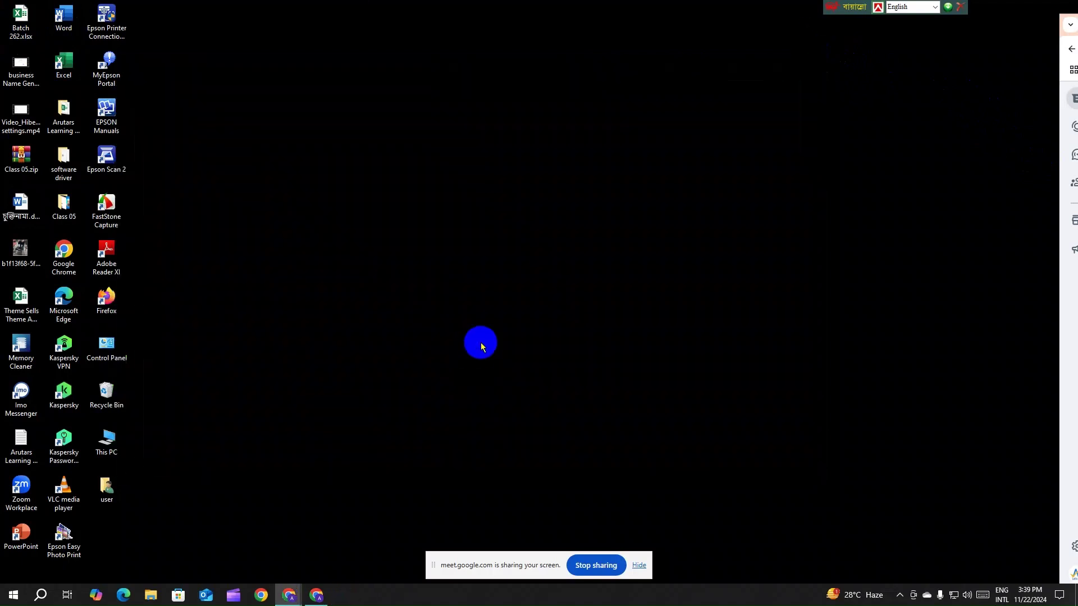
# - Refresh the Windows desktop seven times in a row
pyautogui.rightClick(559, 171)
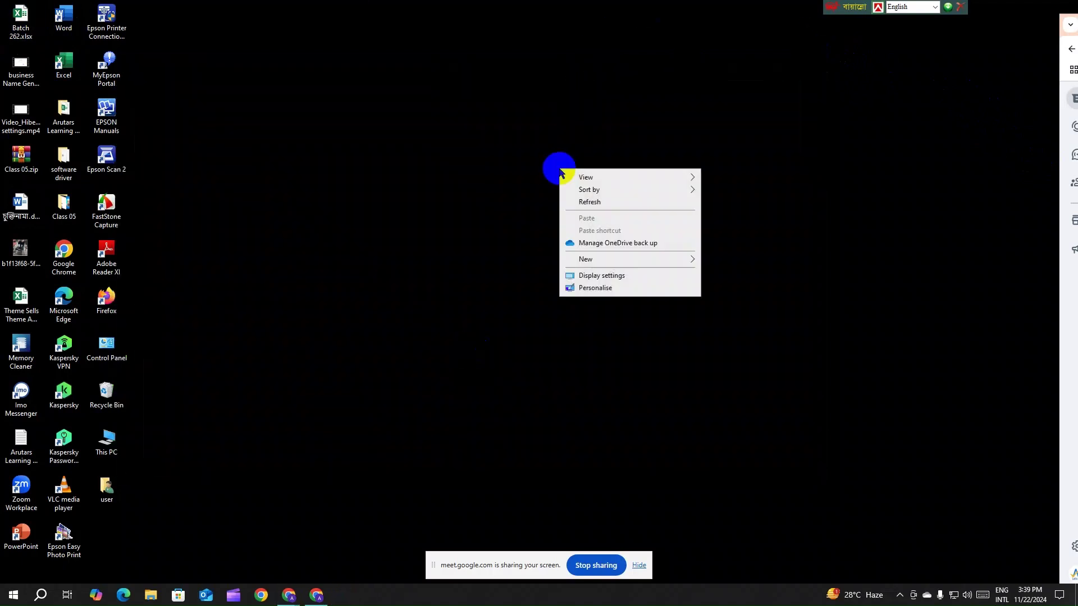
pyautogui.click(627, 208)
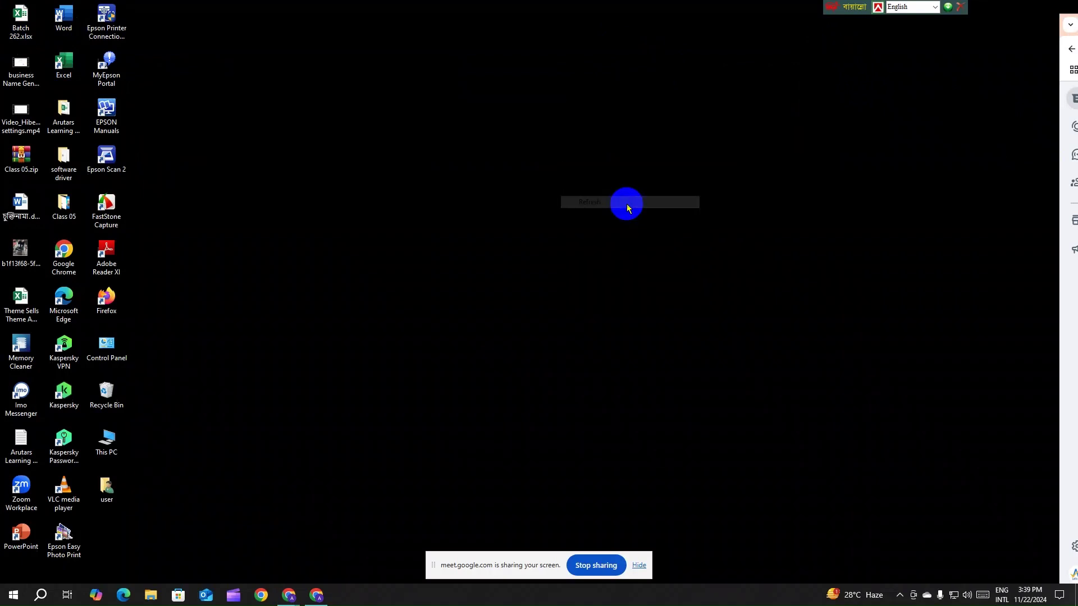
pyautogui.rightClick(626, 208)
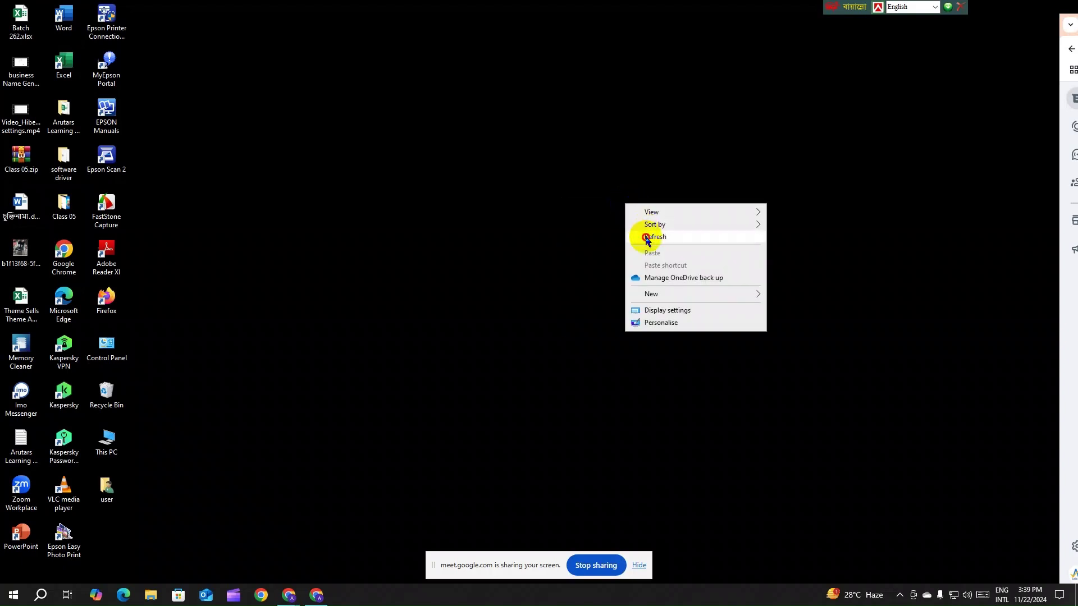
pyautogui.click(646, 236)
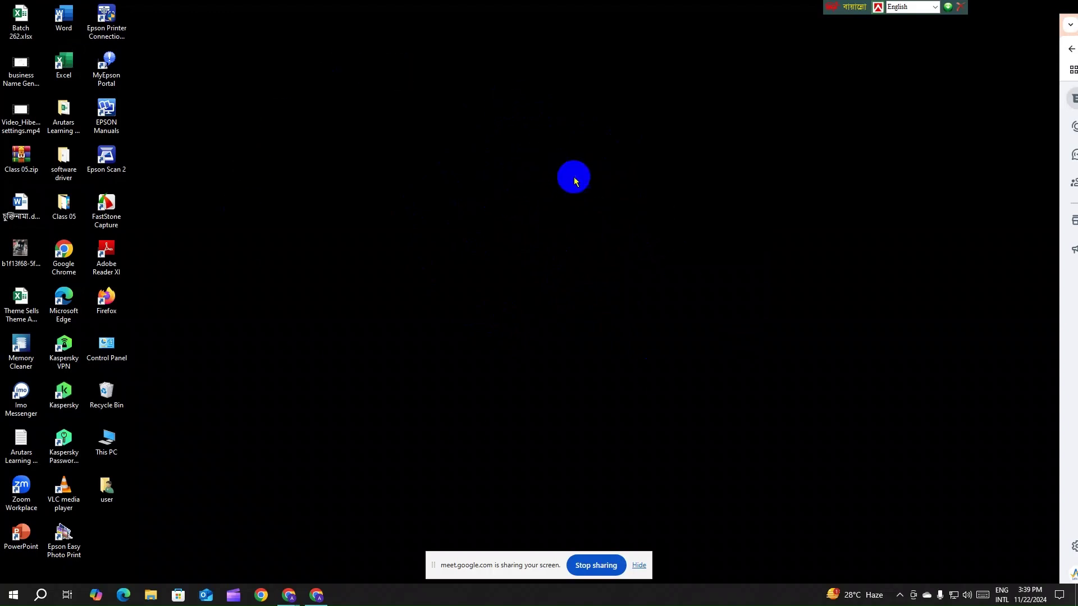
pyautogui.rightClick(574, 180)
pyautogui.click(608, 209)
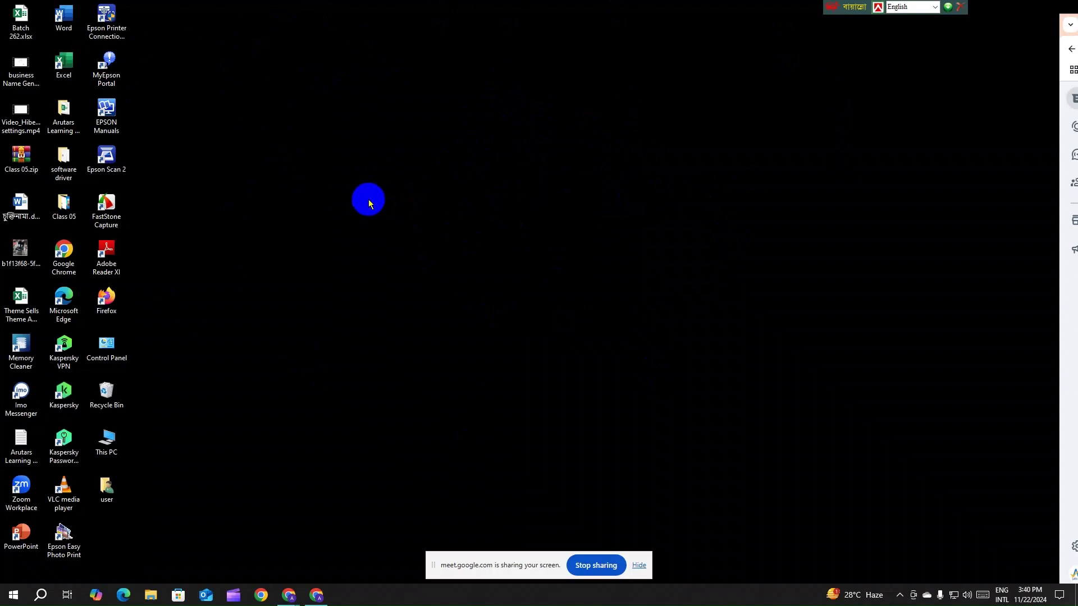
pyautogui.rightClick(430, 171)
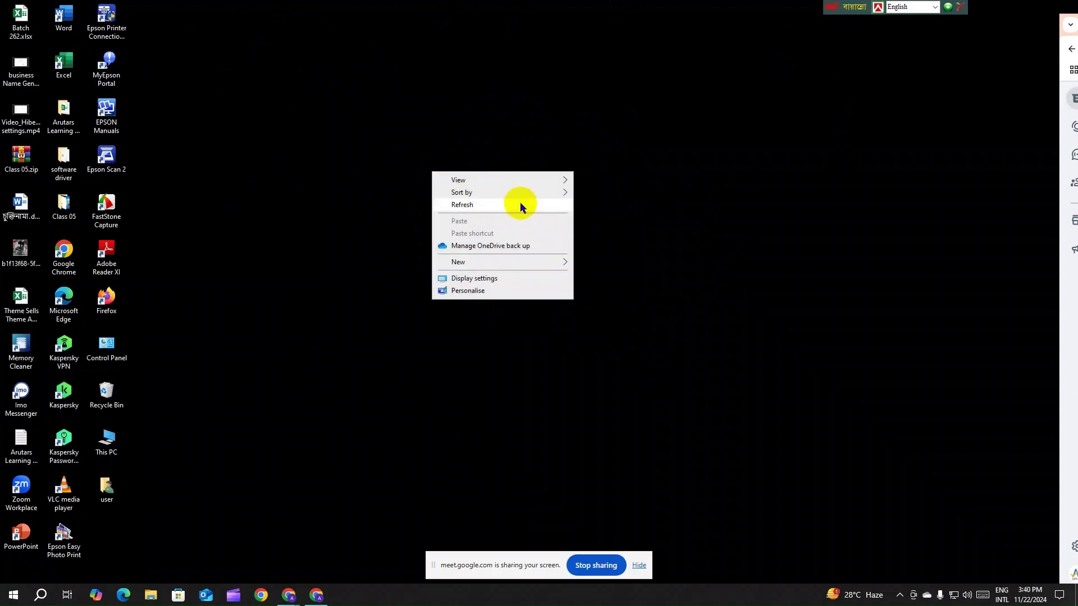
pyautogui.click(521, 206)
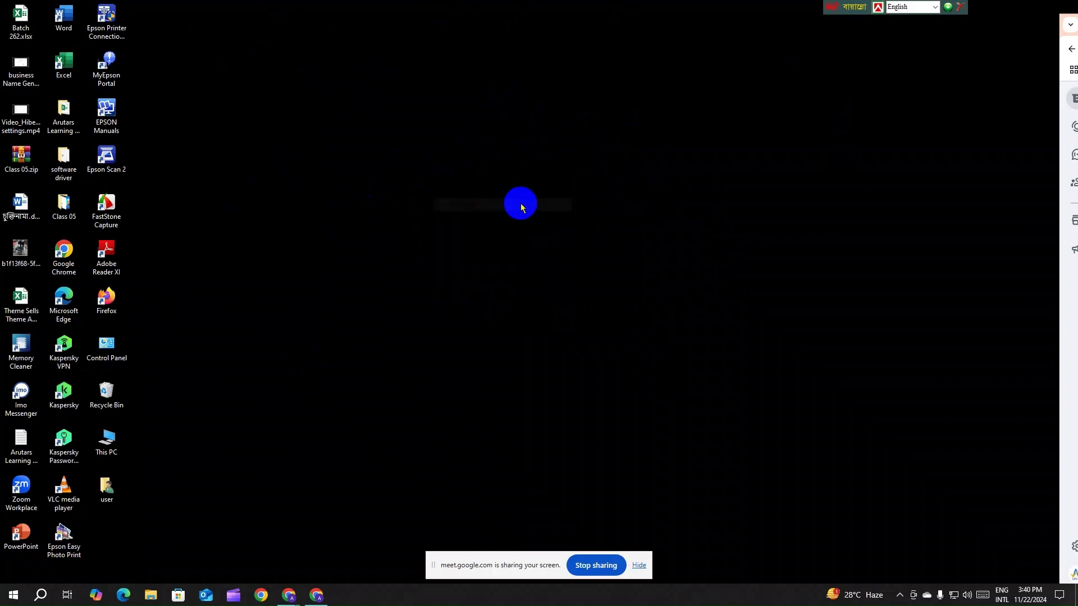
pyautogui.rightClick(473, 161)
pyautogui.click(510, 193)
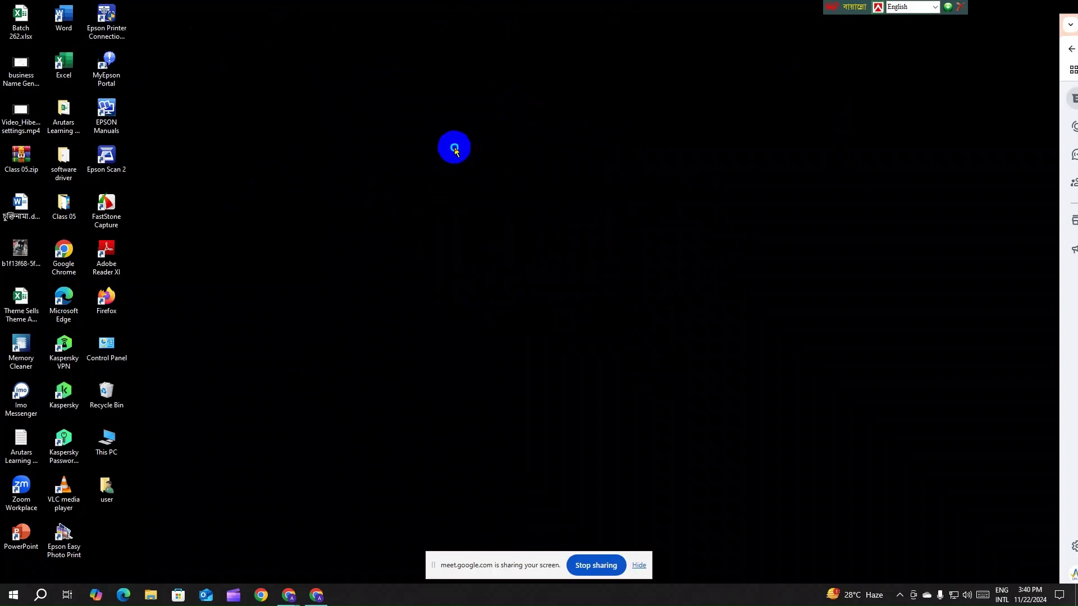
pyautogui.rightClick(454, 148)
pyautogui.click(508, 182)
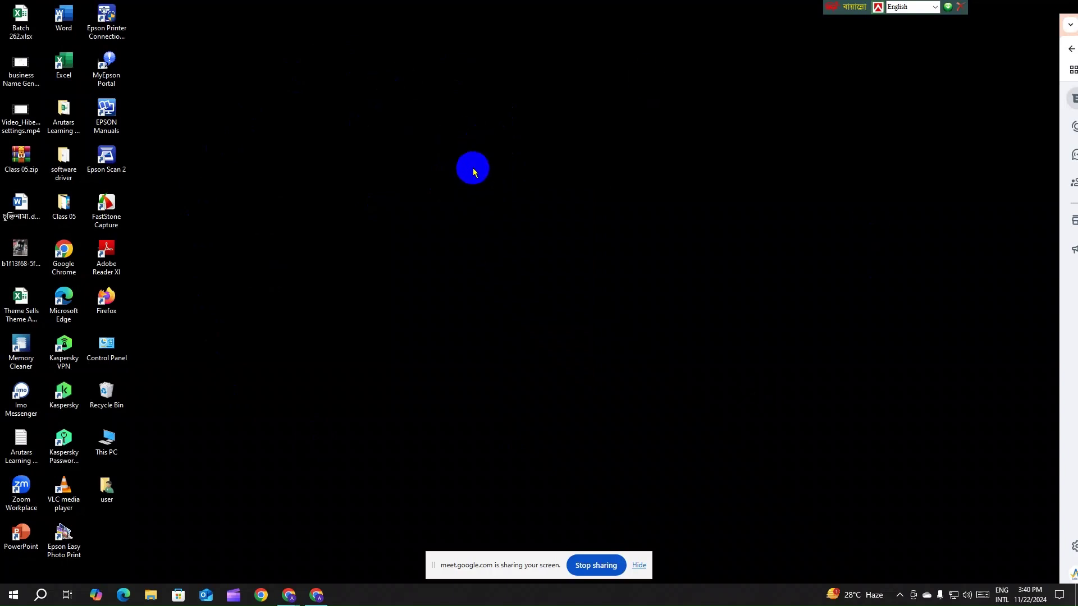
pyautogui.rightClick(473, 166)
pyautogui.click(516, 201)
# - Create a new folder on the desktop and move it between the FastStone Capture and Adobe Reader XI icons
pyautogui.rightClick(452, 147)
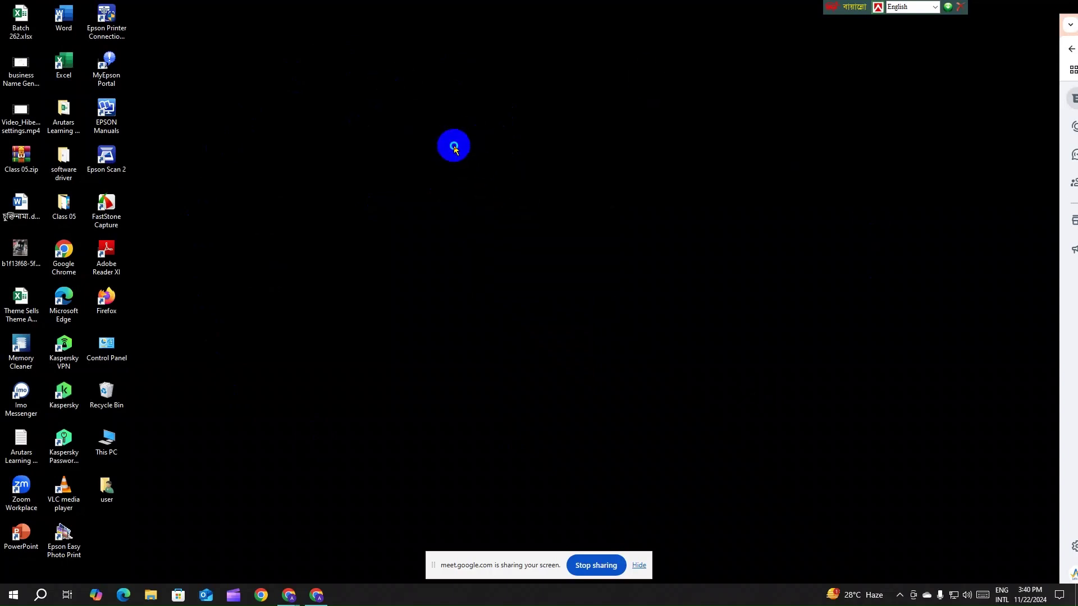
pyautogui.moveTo(579, 240)
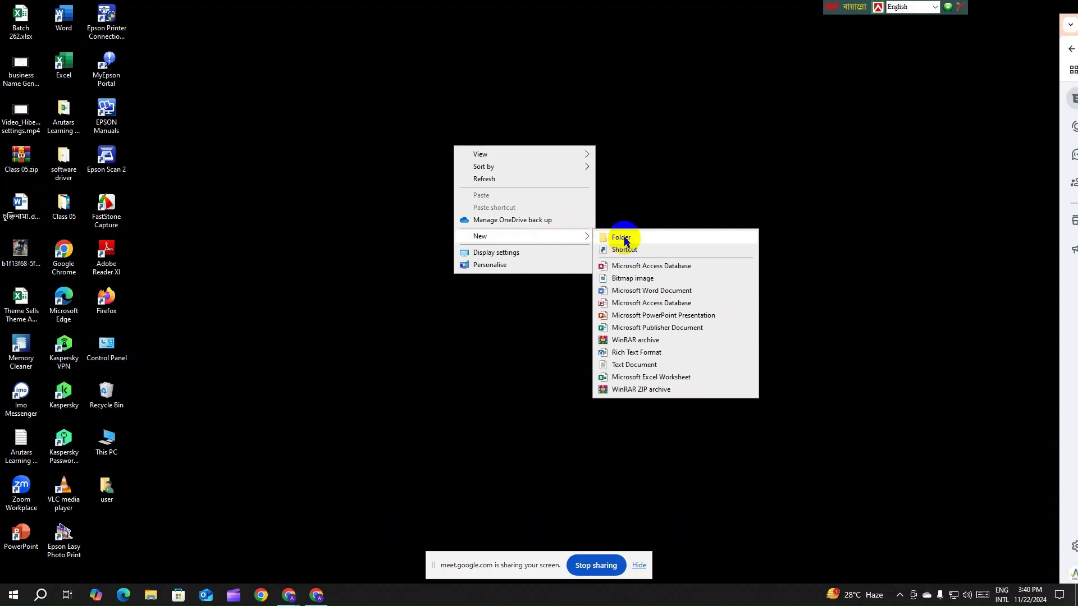
pyautogui.click(624, 240)
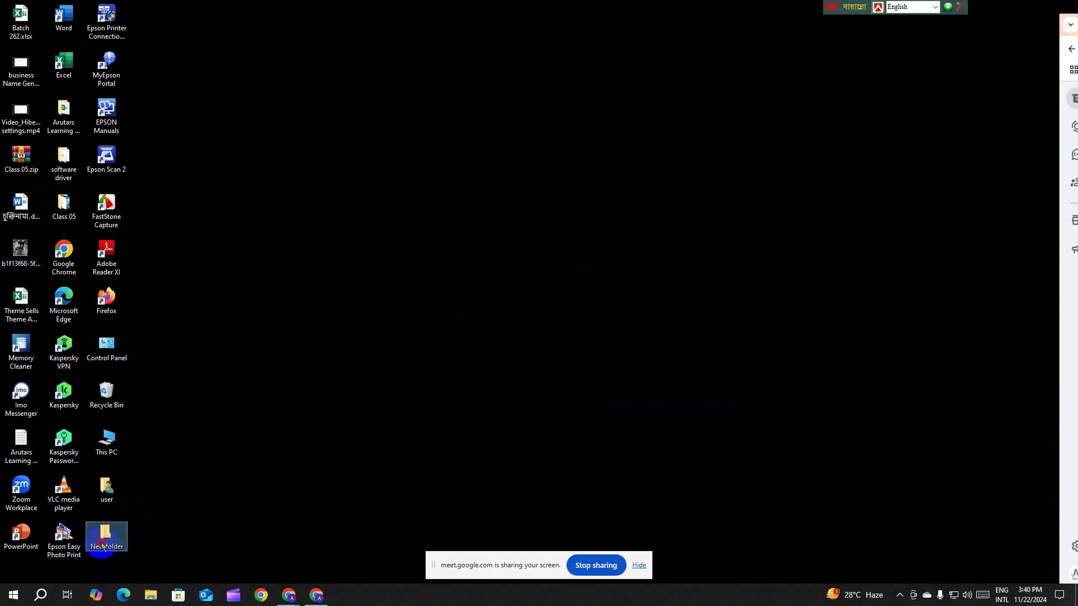
pyautogui.moveTo(106, 536); pyautogui.dragTo(263, 247)
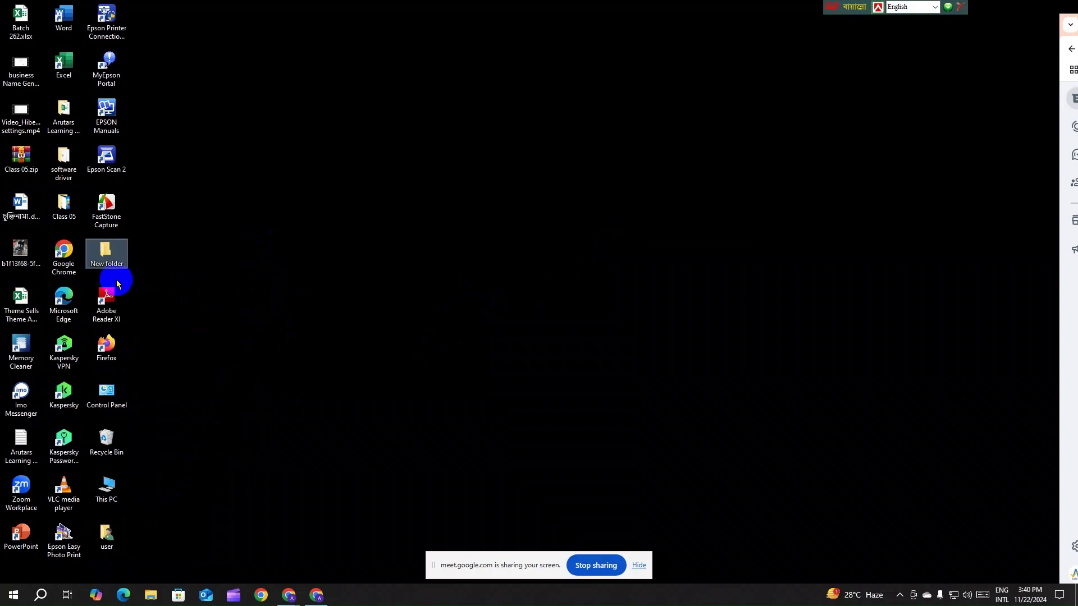
pyautogui.moveTo(106, 250)
pyautogui.mouseDown()
pyautogui.moveTo(388, 224)
pyautogui.moveTo(110, 255)
pyautogui.mouseUp()
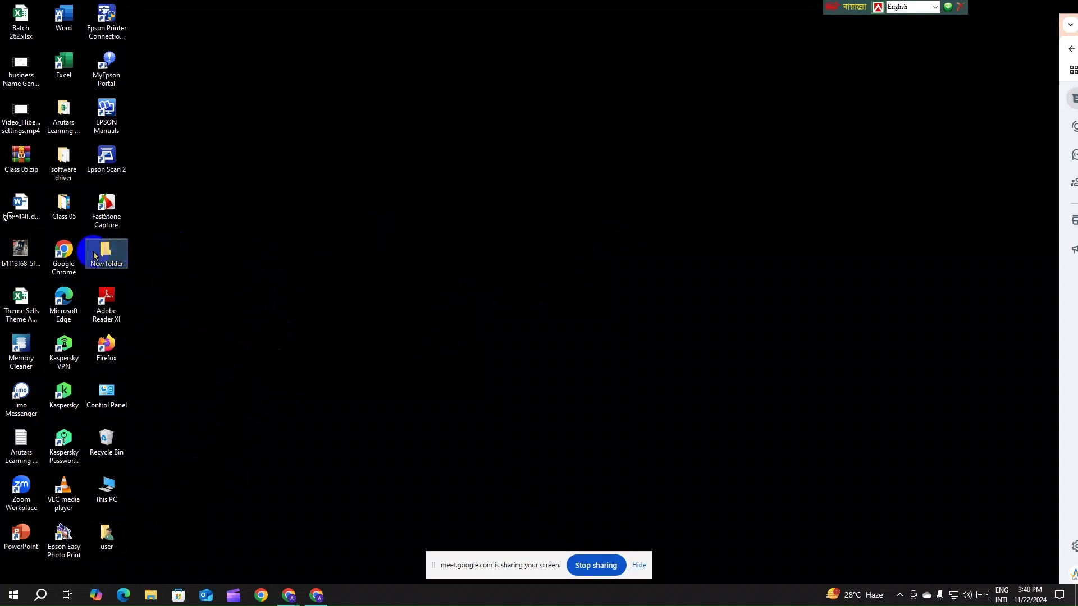
# - View the new folder's contents, close its window and look over the commands available for the folder
pyautogui.doubleClick(110, 257)
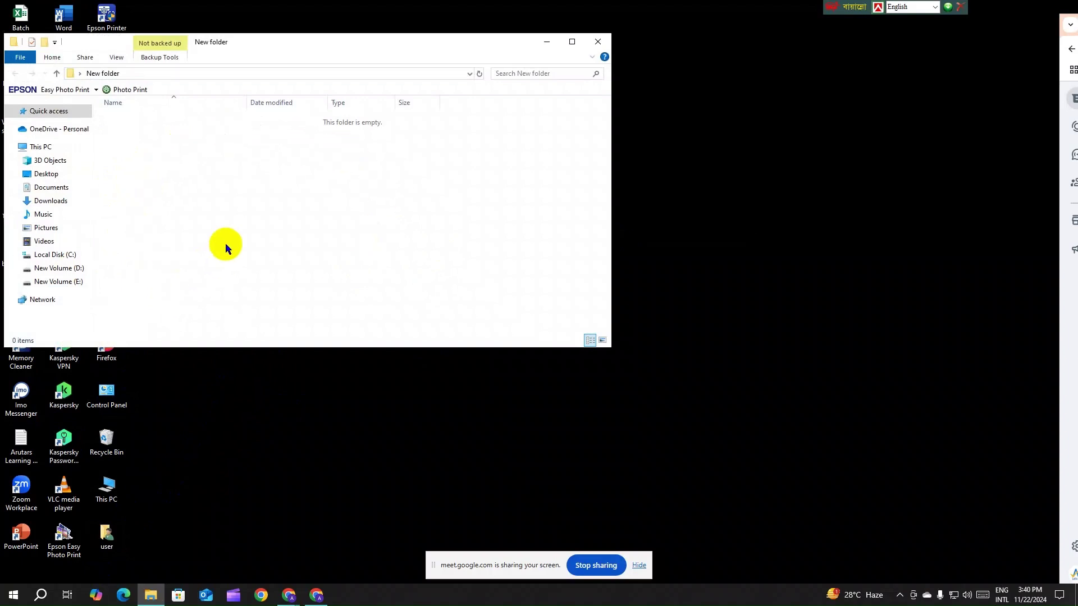
pyautogui.click(598, 41)
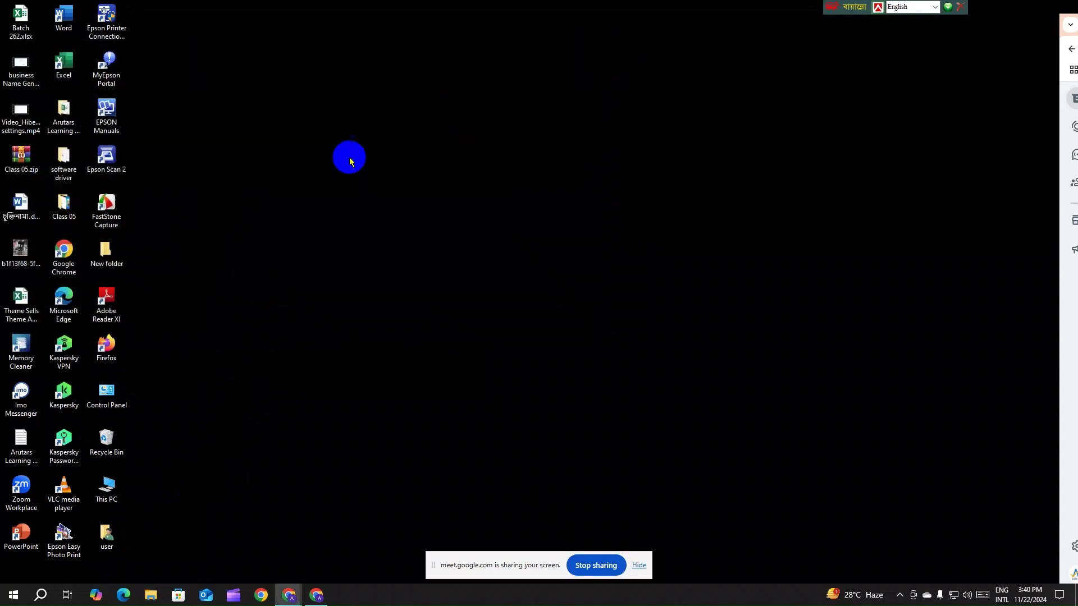
pyautogui.rightClick(107, 258)
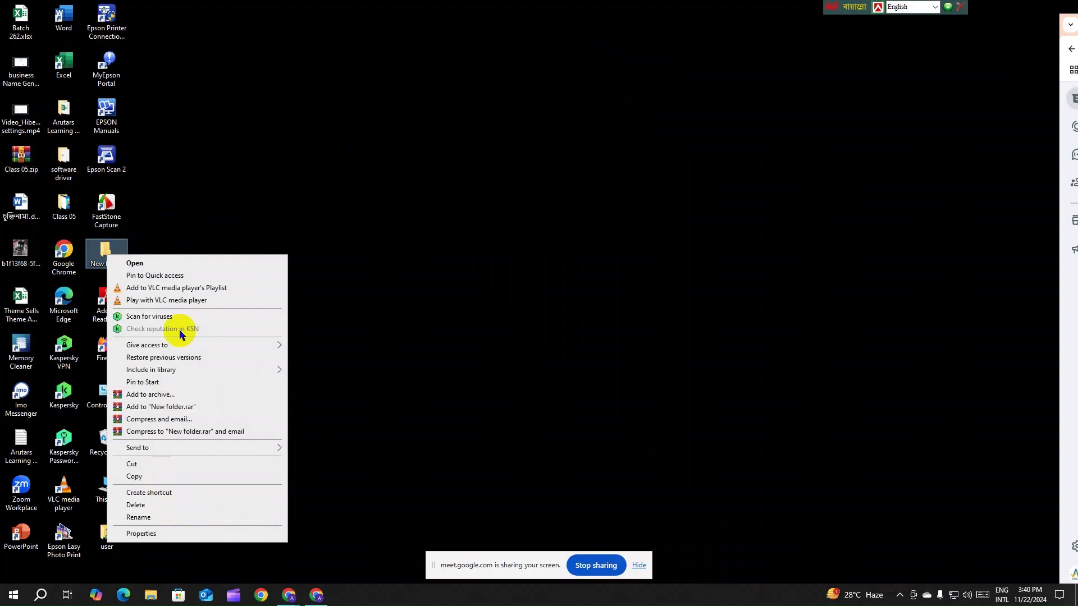
pyautogui.click(289, 189)
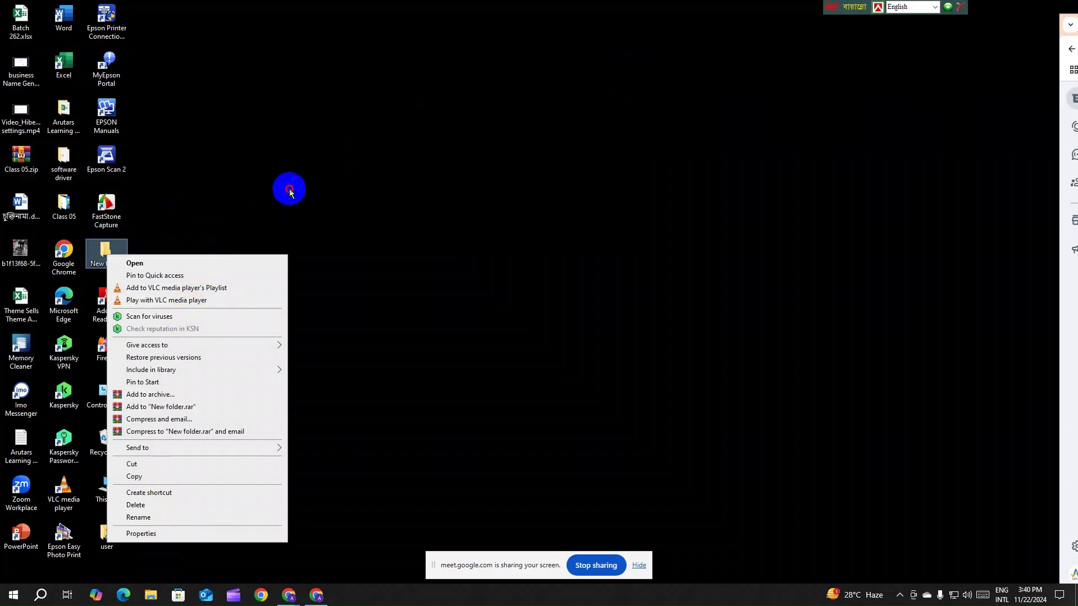
# - Rename the new desktop folder as Text Name
pyautogui.rightClick(100, 260)
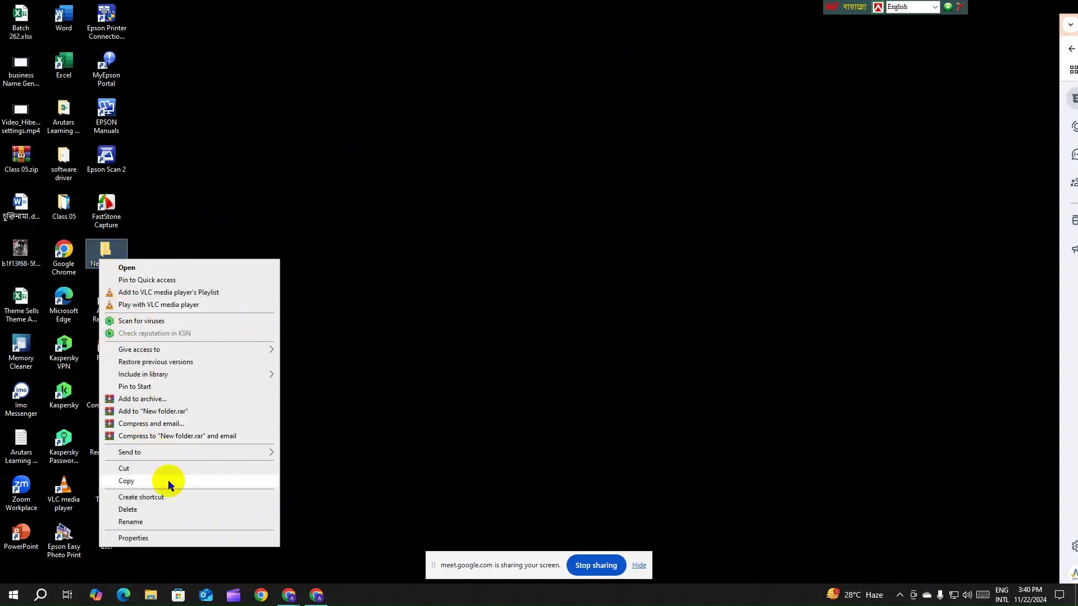
pyautogui.click(174, 523)
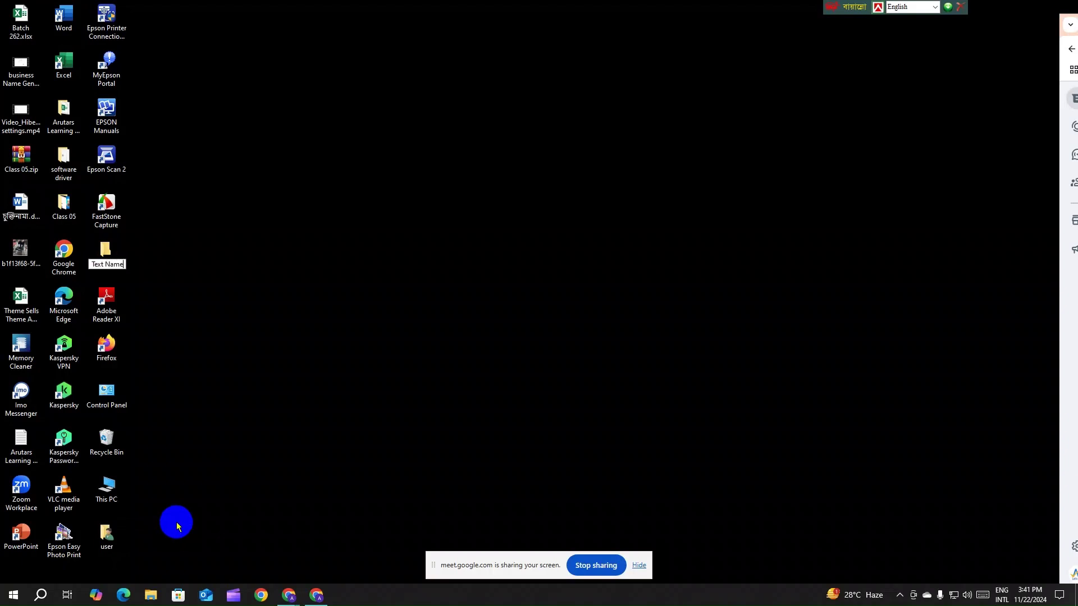
pyautogui.press('Return')
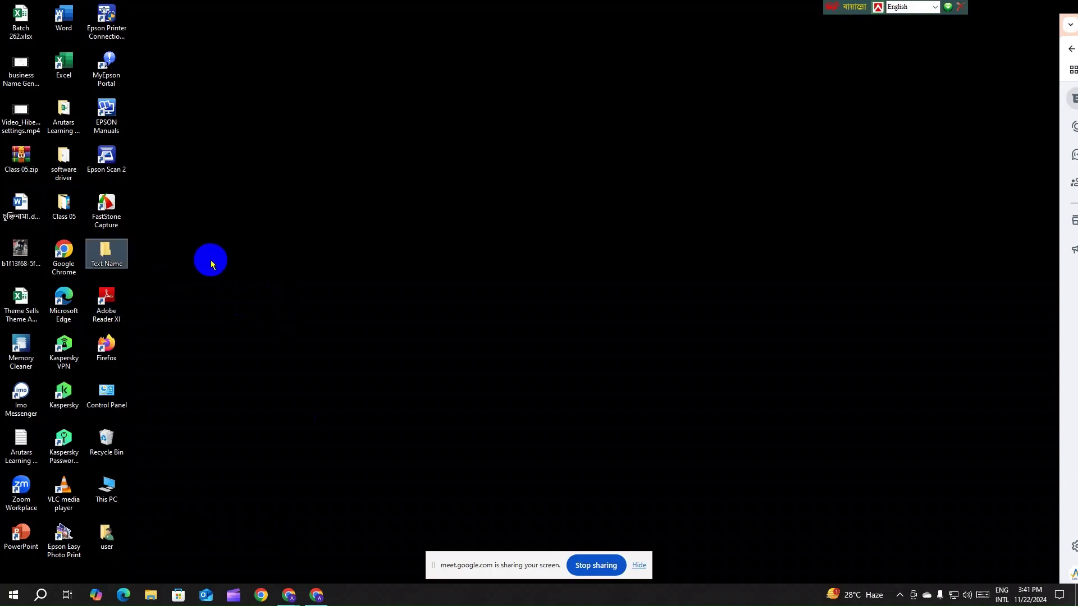
pyautogui.rightClick(275, 197)
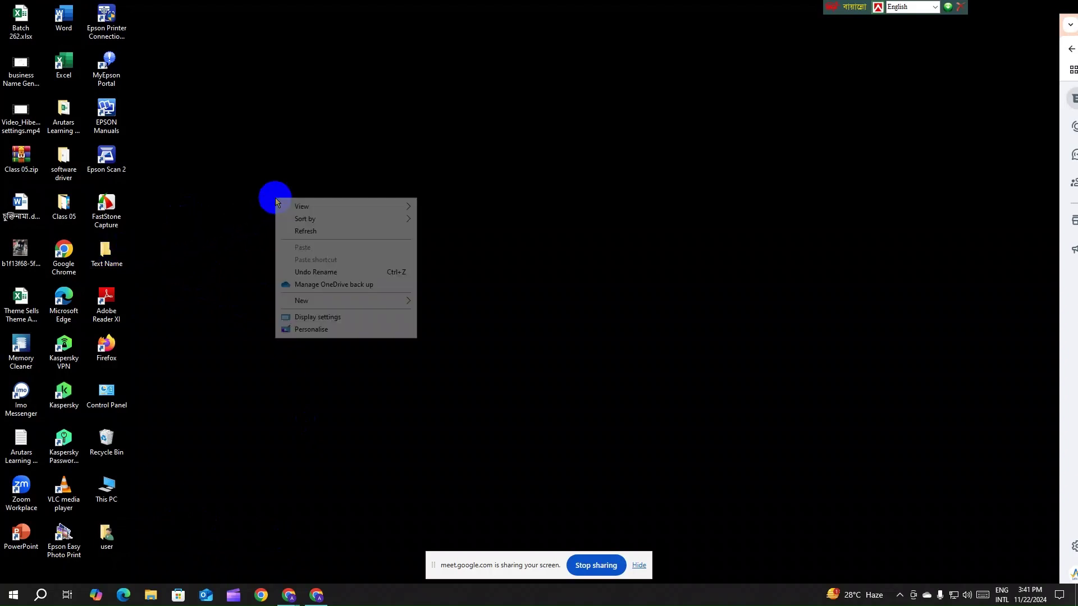
pyautogui.moveTo(346, 300)
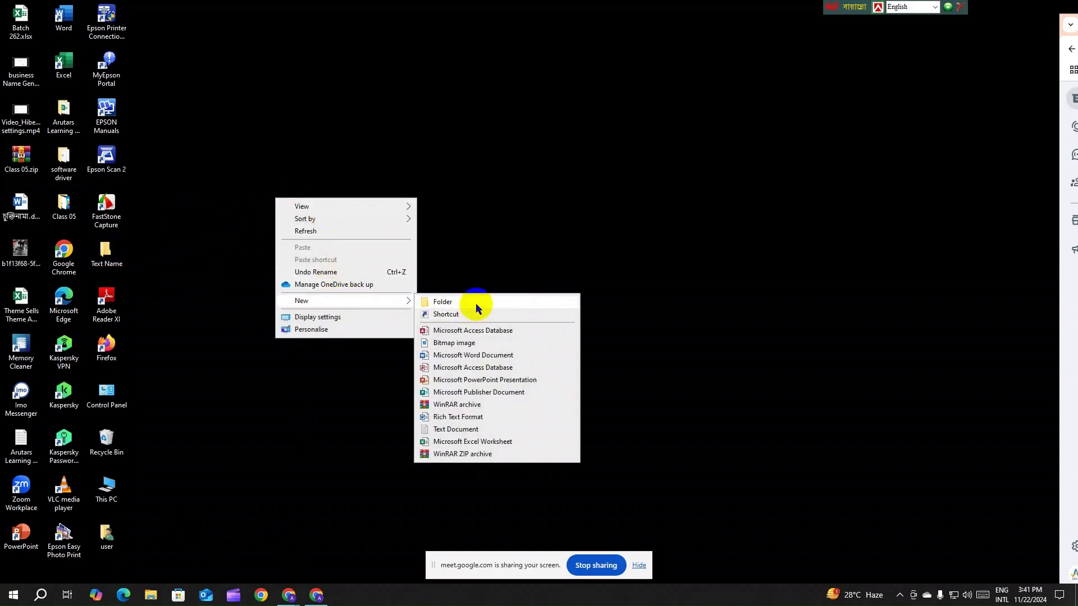
pyautogui.click(494, 241)
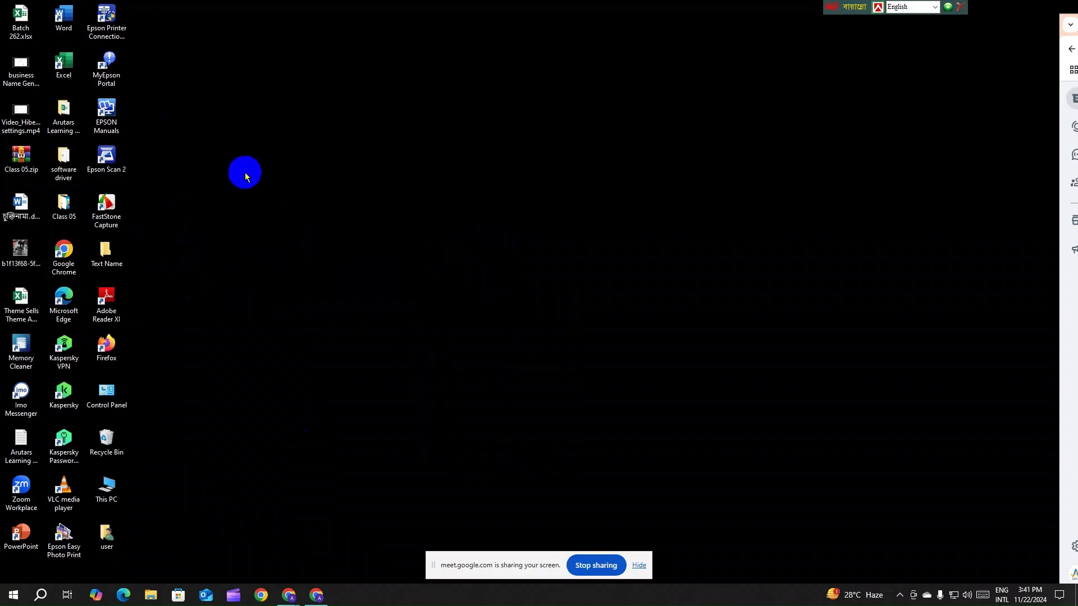
# - Create another new folder on the desktop and replace its default name with a person's first name
pyautogui.rightClick(492, 181)
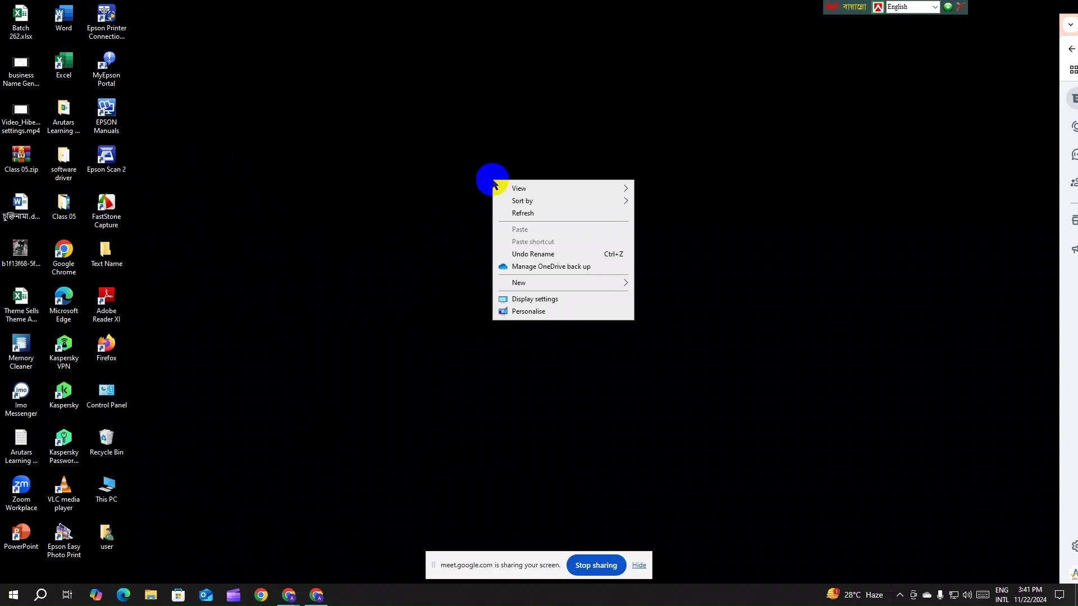
pyautogui.moveTo(622, 287)
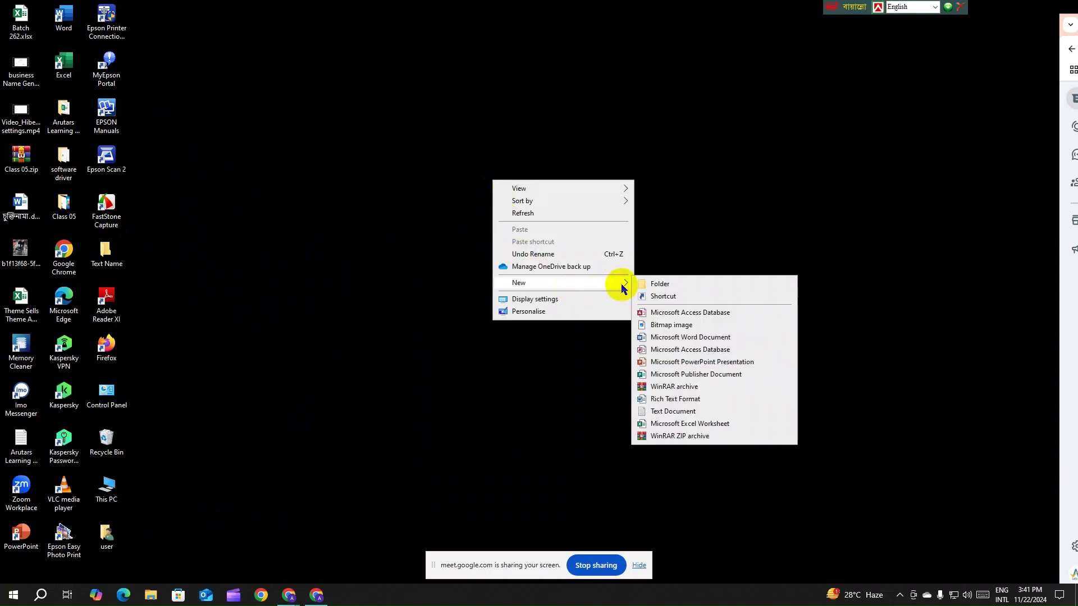
pyautogui.click(668, 289)
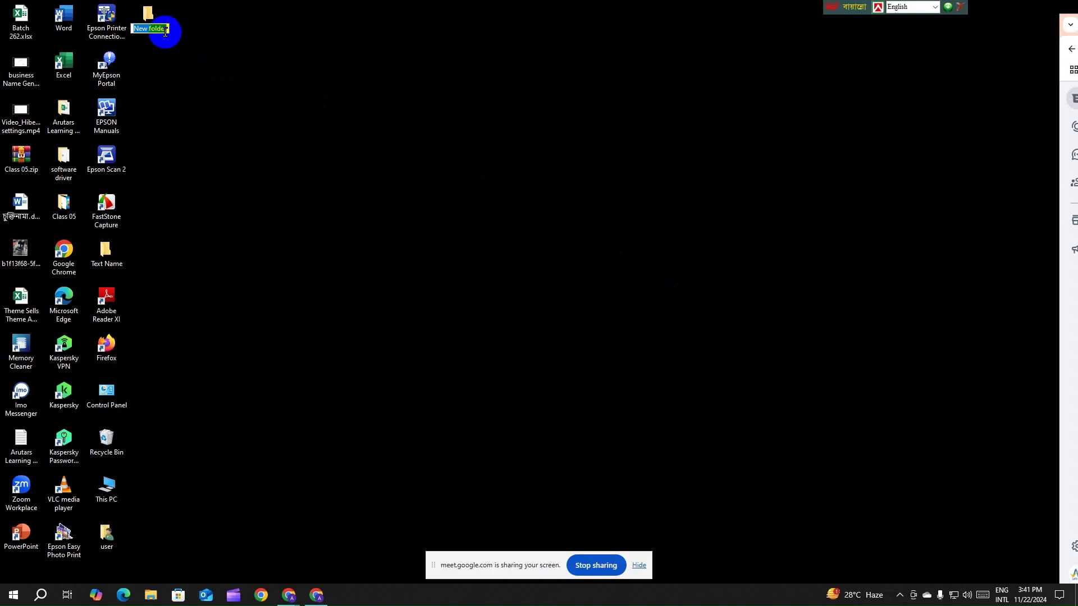
pyautogui.press('BackSpace')
pyautogui.press('Return')
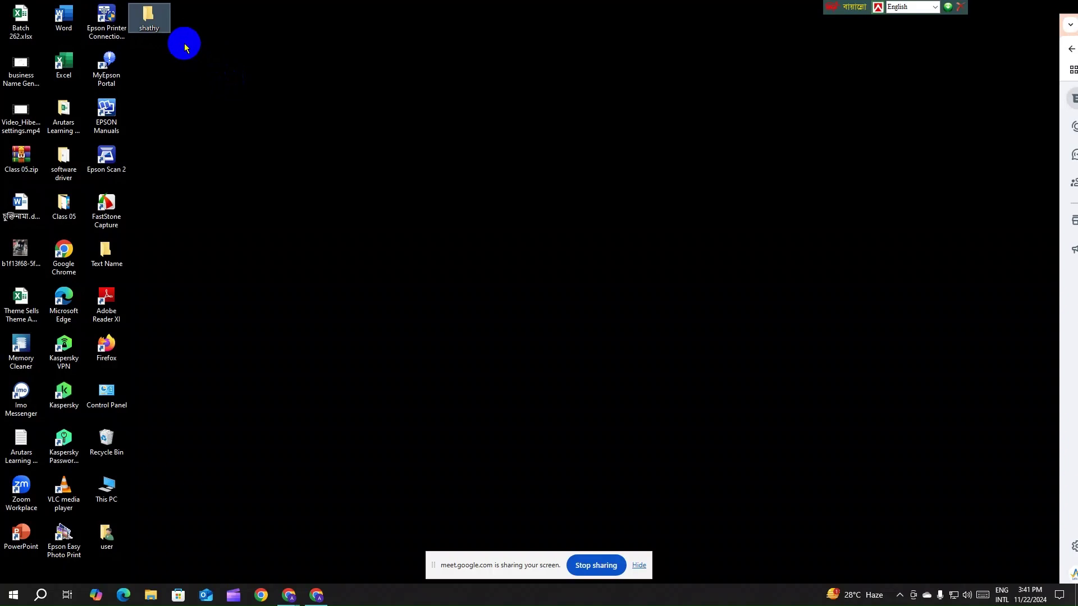
# - Rename the second new desktop folder, beside the Epson Printer Connection icon, as xyz
pyautogui.click(167, 94)
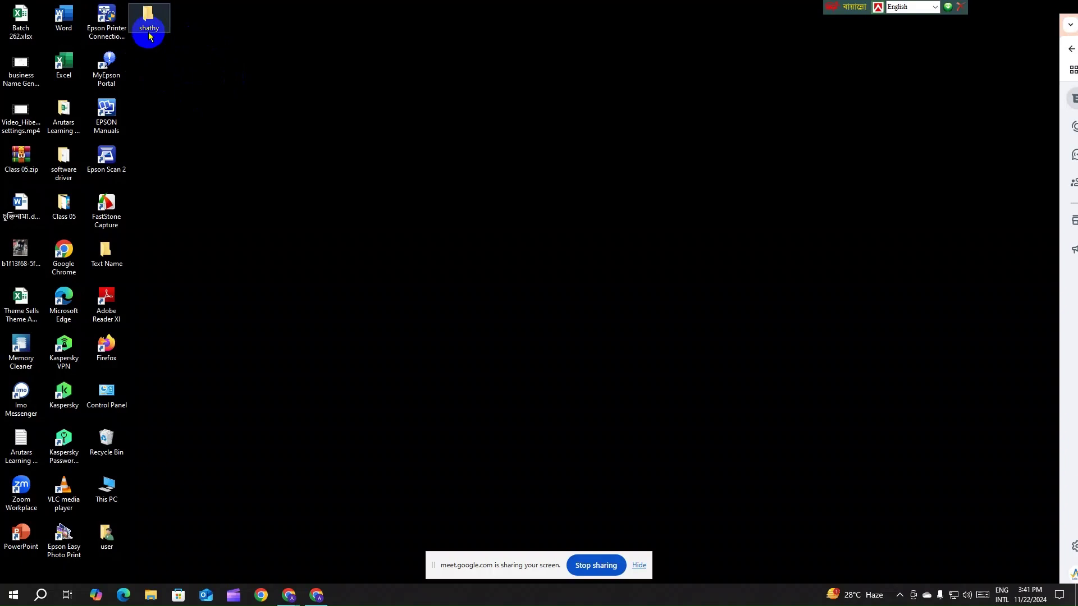
pyautogui.rightClick(154, 25)
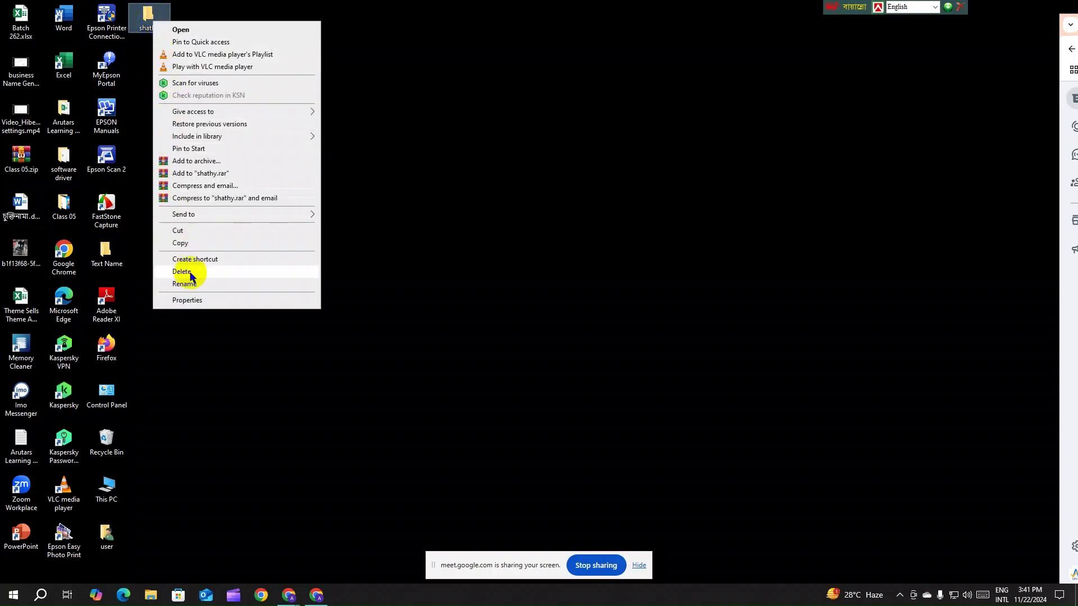
pyautogui.click(202, 290)
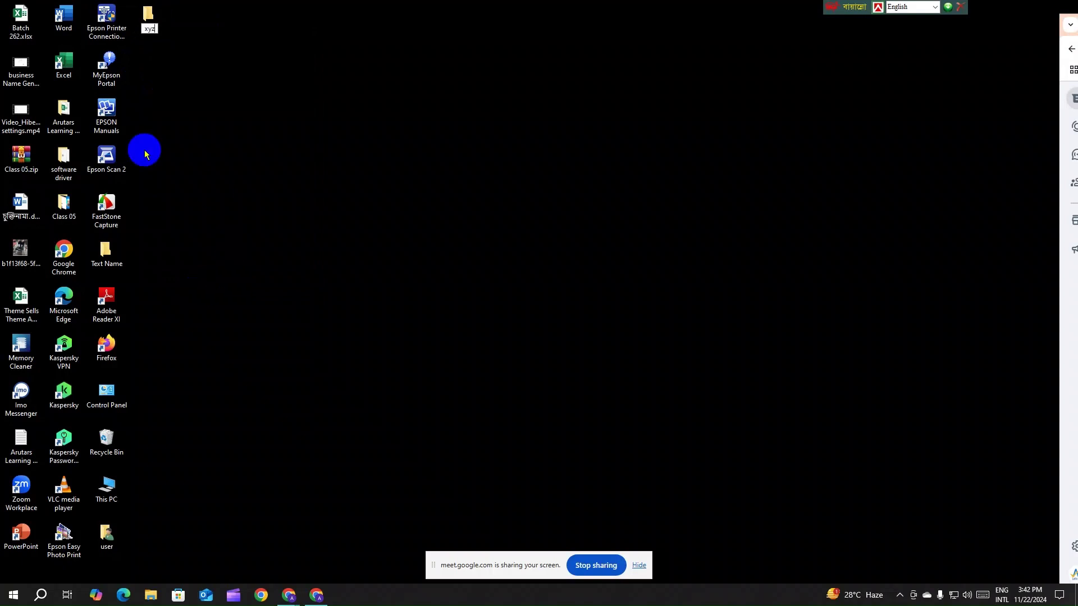
pyautogui.press('Return')
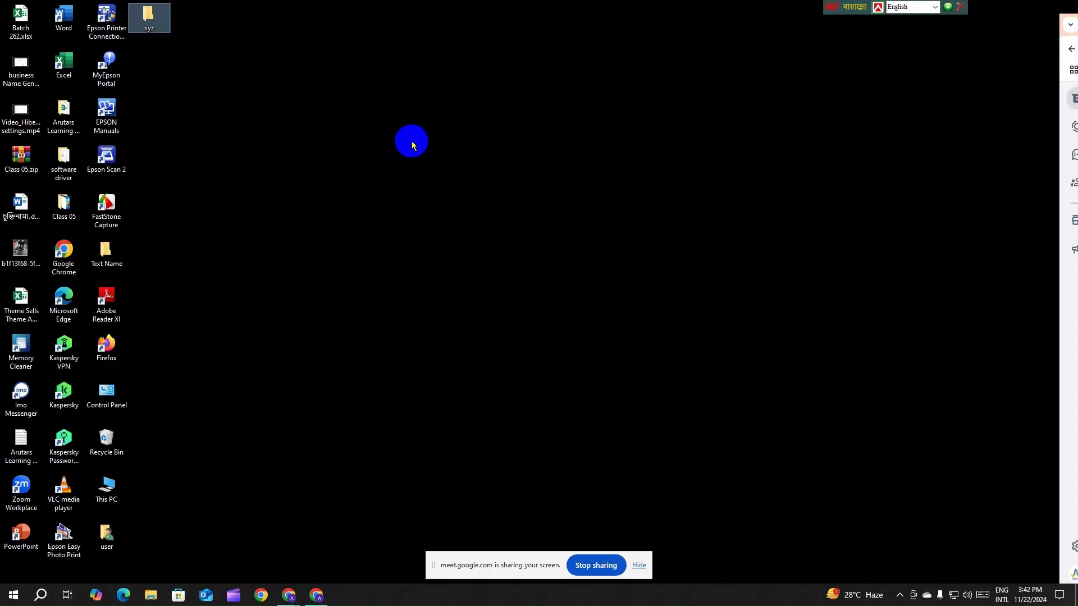
# - Look over the commands available for the empty desktop and refresh the desktop
pyautogui.rightClick(245, 90)
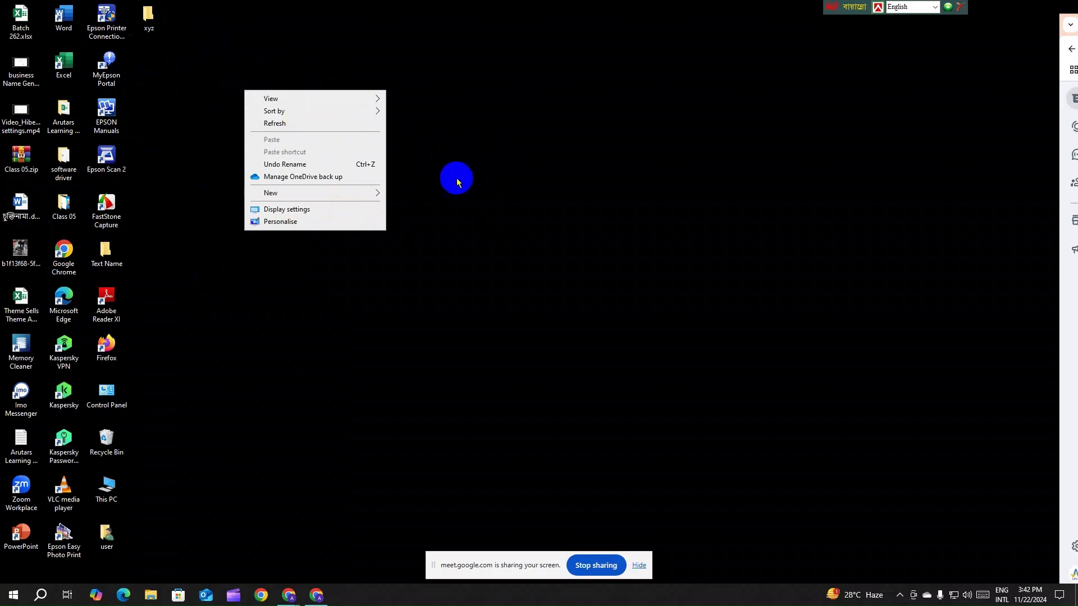
pyautogui.rightClick(457, 179)
pyautogui.click(520, 211)
pyautogui.rightClick(400, 161)
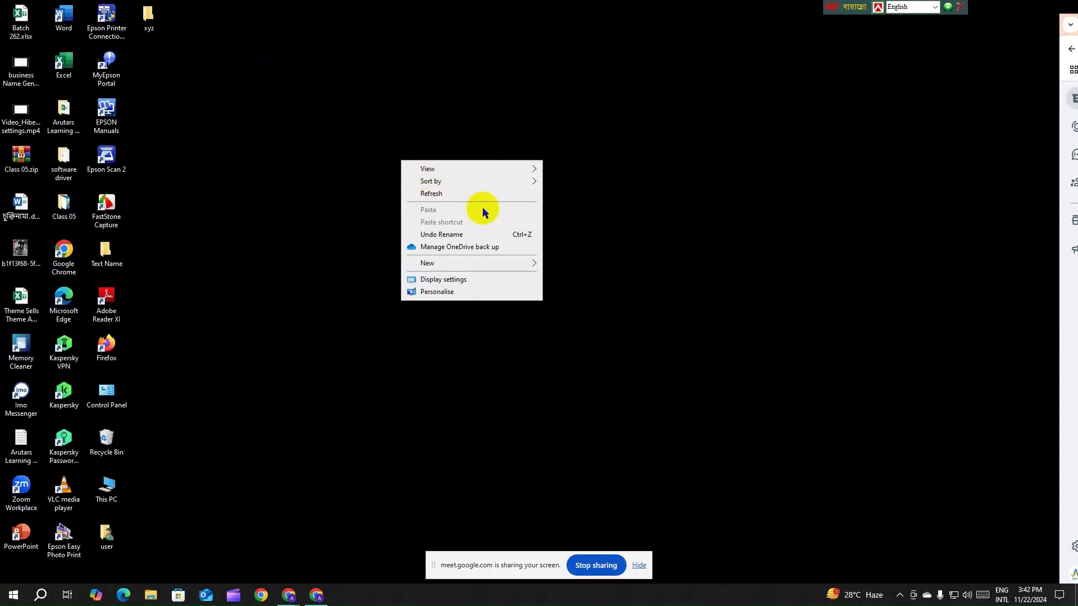
pyautogui.click(474, 194)
# - Open the display settings, look through the Display, Sound, Notifications & actions, Power & sleep and Storage pages, and minimise the window
pyautogui.rightClick(478, 219)
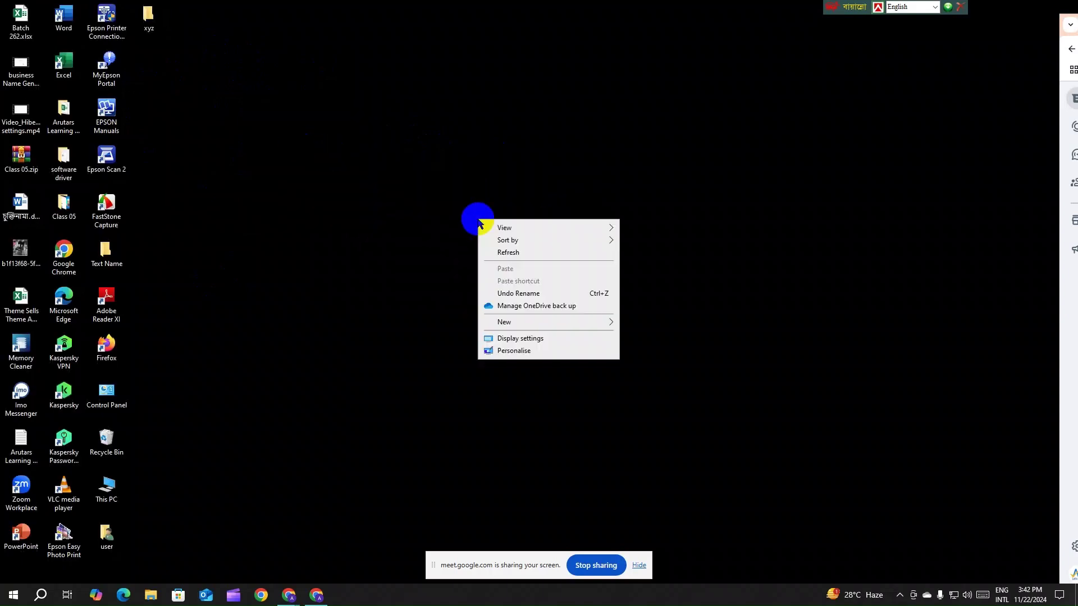
pyautogui.click(550, 338)
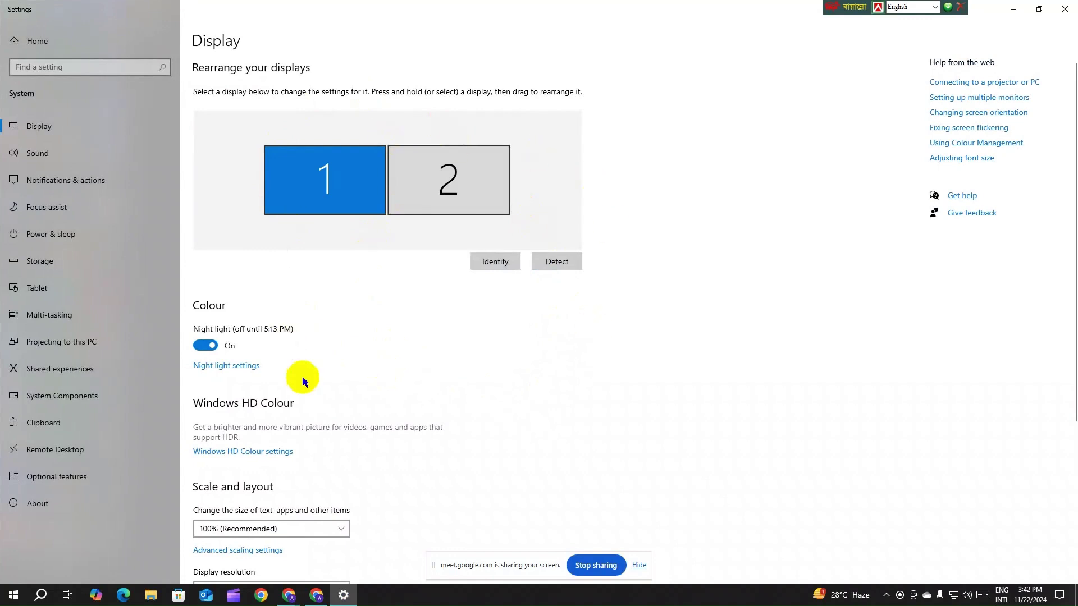
pyautogui.click(73, 128)
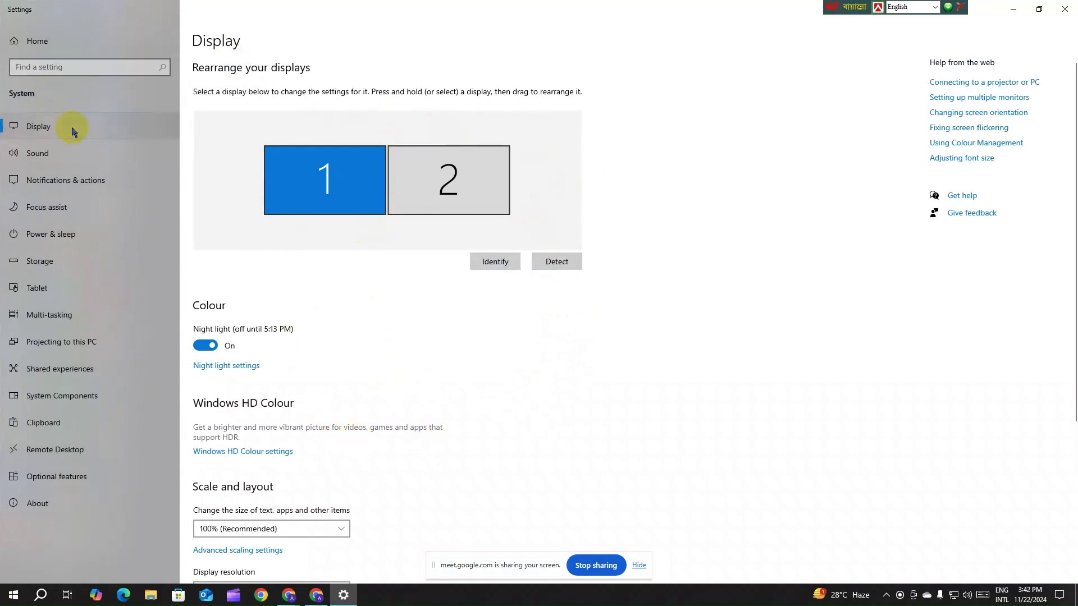
pyautogui.click(77, 156)
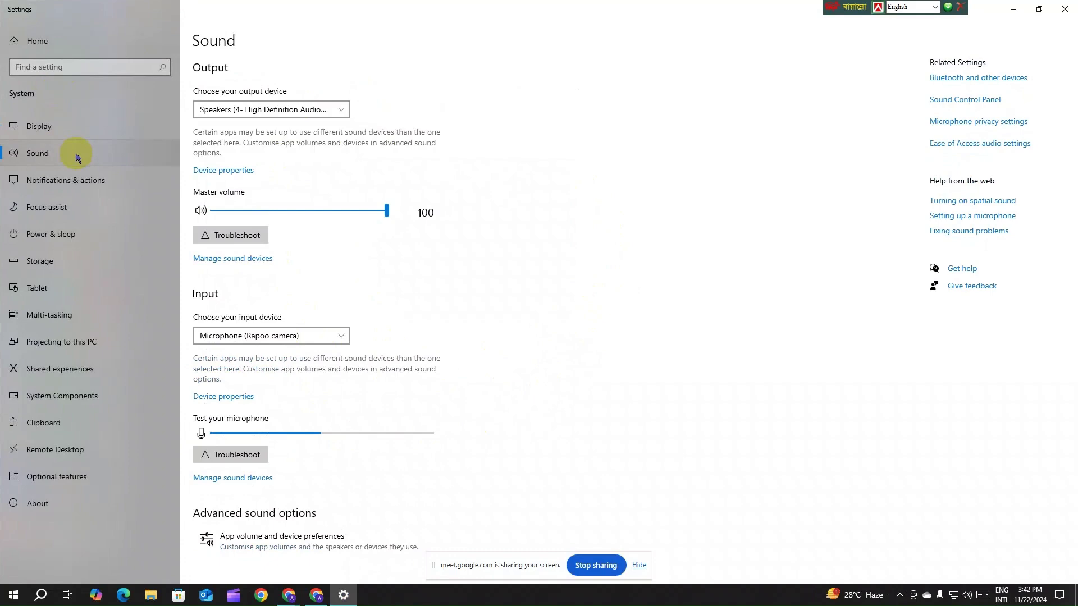
pyautogui.click(96, 185)
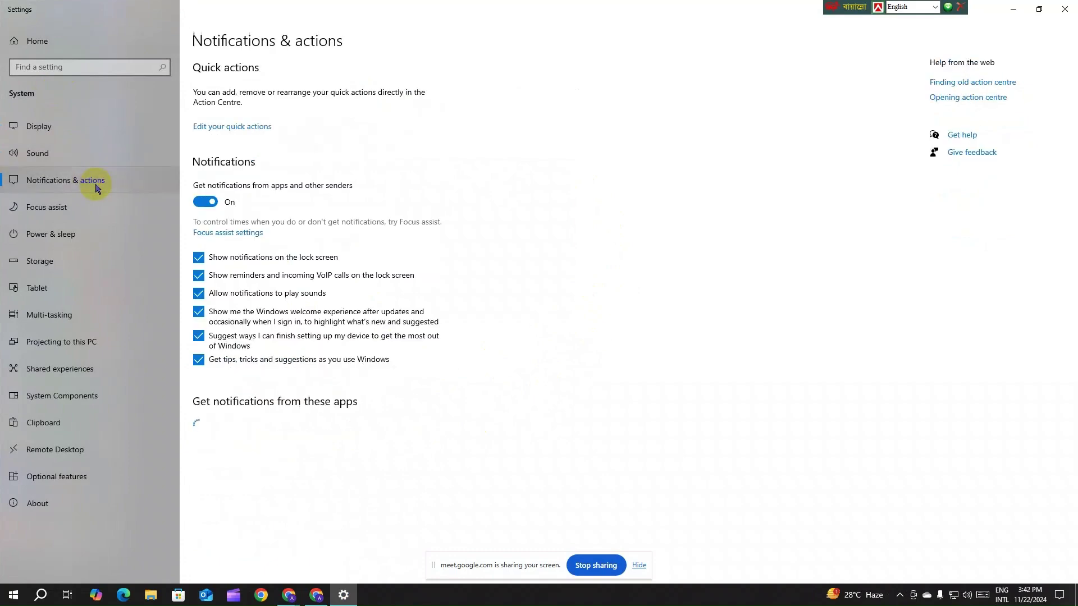
pyautogui.click(78, 236)
pyautogui.click(82, 261)
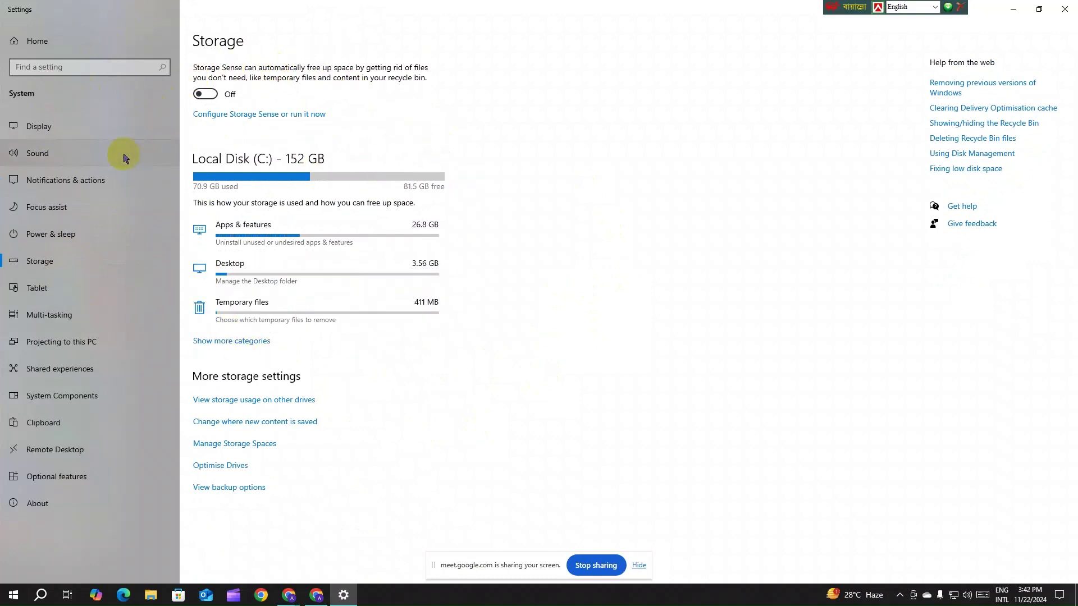
pyautogui.click(1017, 7)
# - Open the desktop's personalisation settings to view the Background page and minimise the window
pyautogui.rightClick(580, 144)
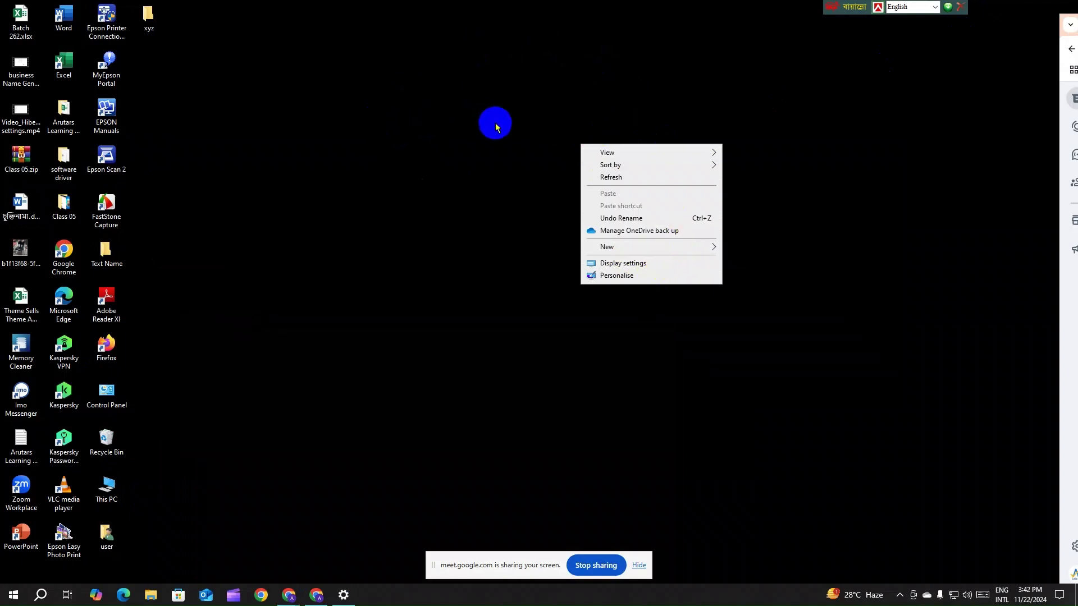
pyautogui.click(618, 275)
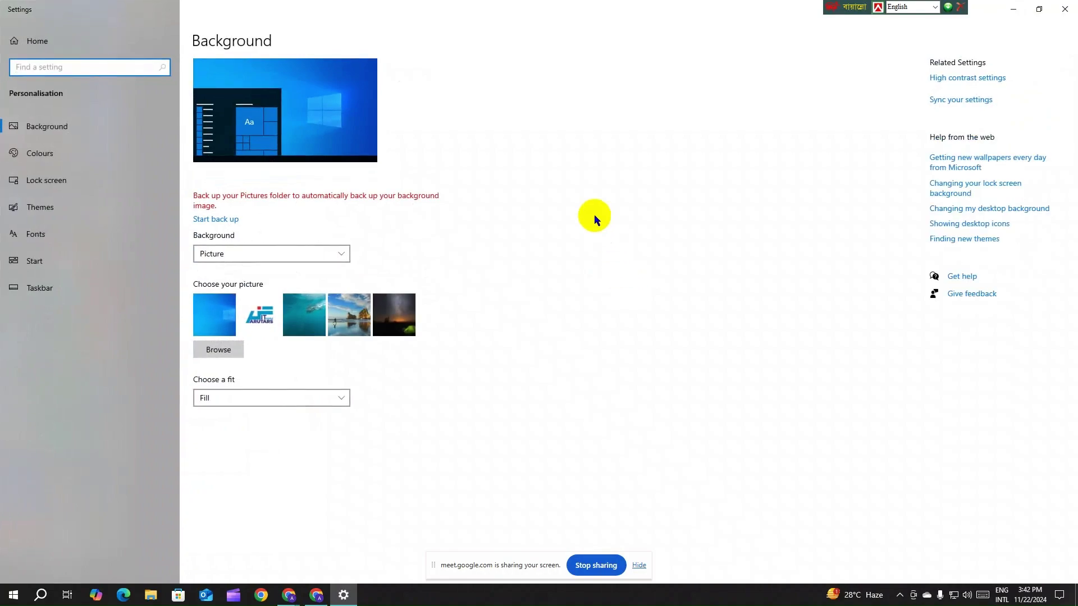
pyautogui.click(1013, 9)
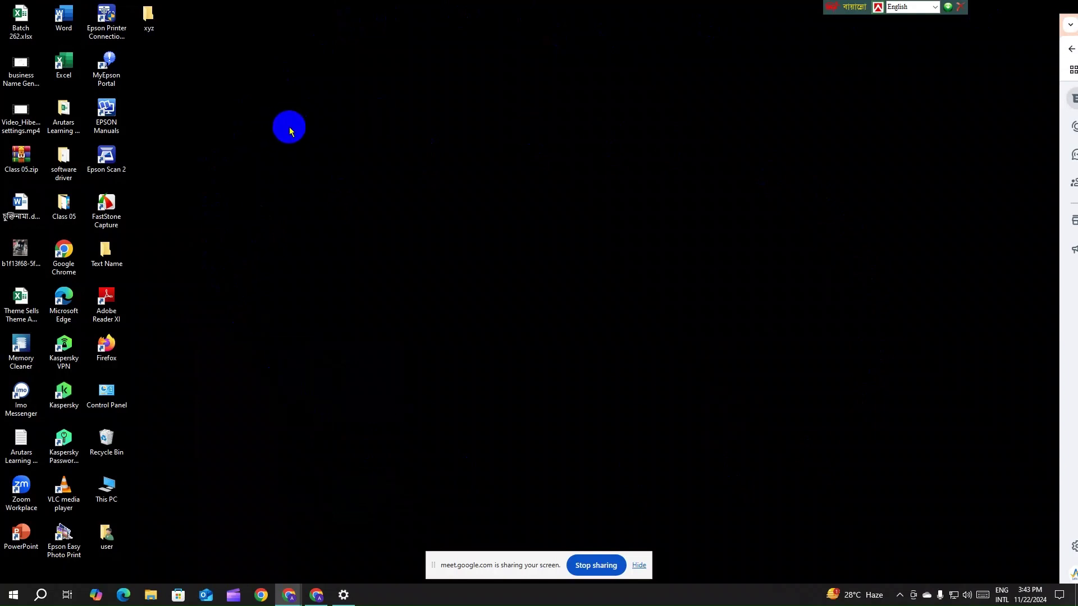
# - Reopen the personalisation settings and set the desktop background to a solid colour, picking the purple swatch in the first row
pyautogui.rightClick(449, 143)
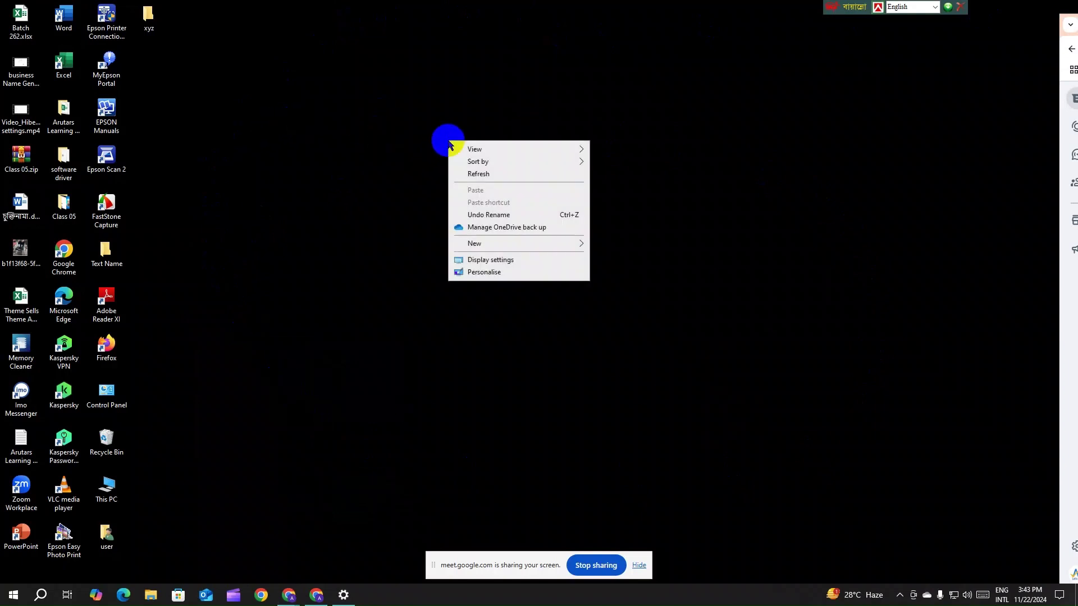
pyautogui.click(500, 271)
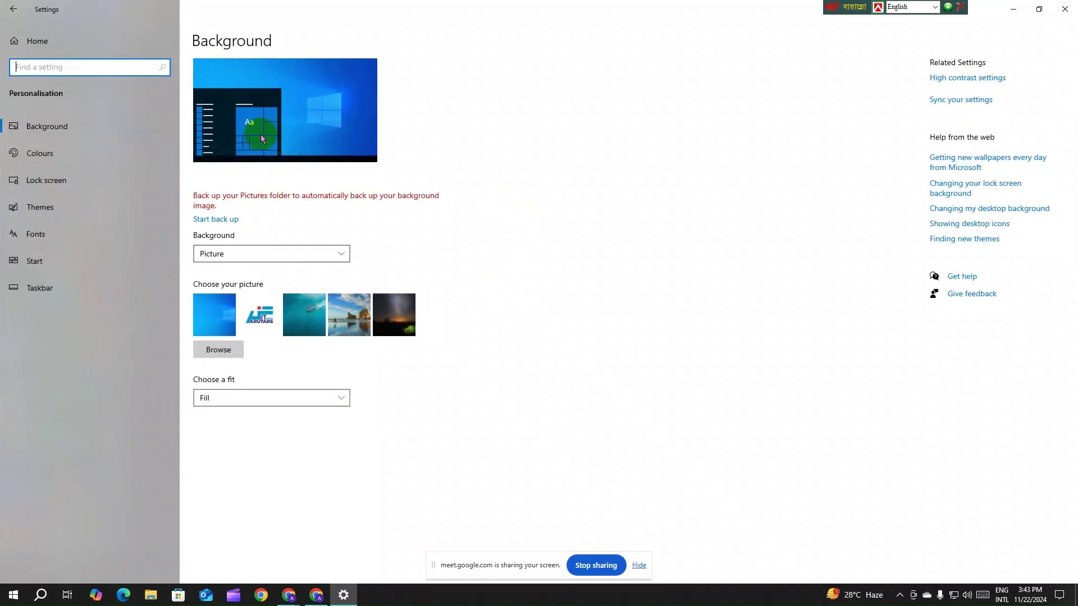
pyautogui.click(103, 134)
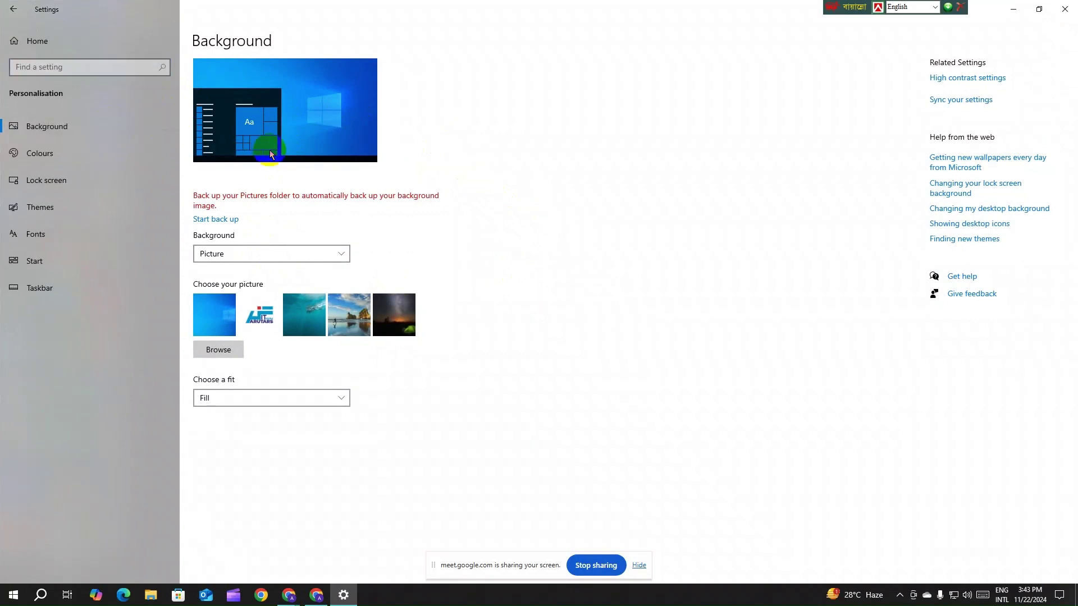
pyautogui.click(316, 151)
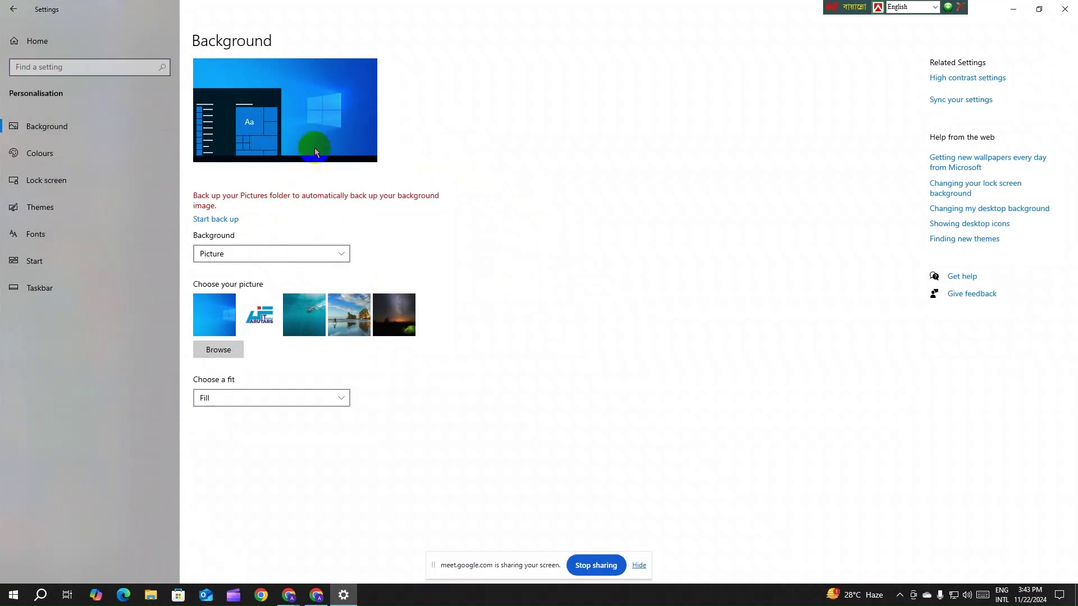
pyautogui.click(259, 254)
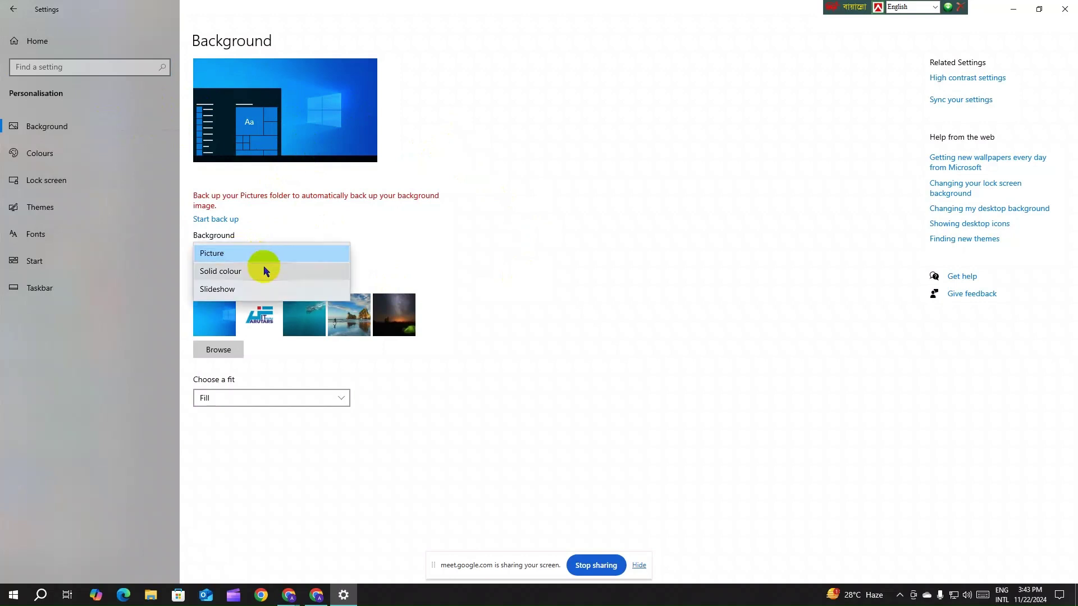
pyautogui.click(264, 272)
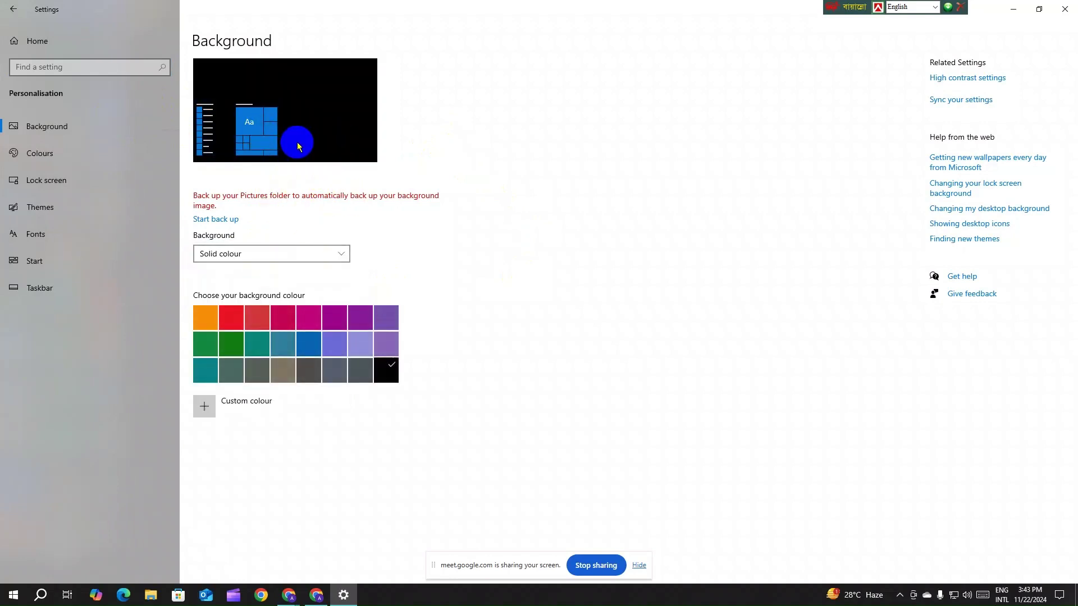
pyautogui.click(204, 119)
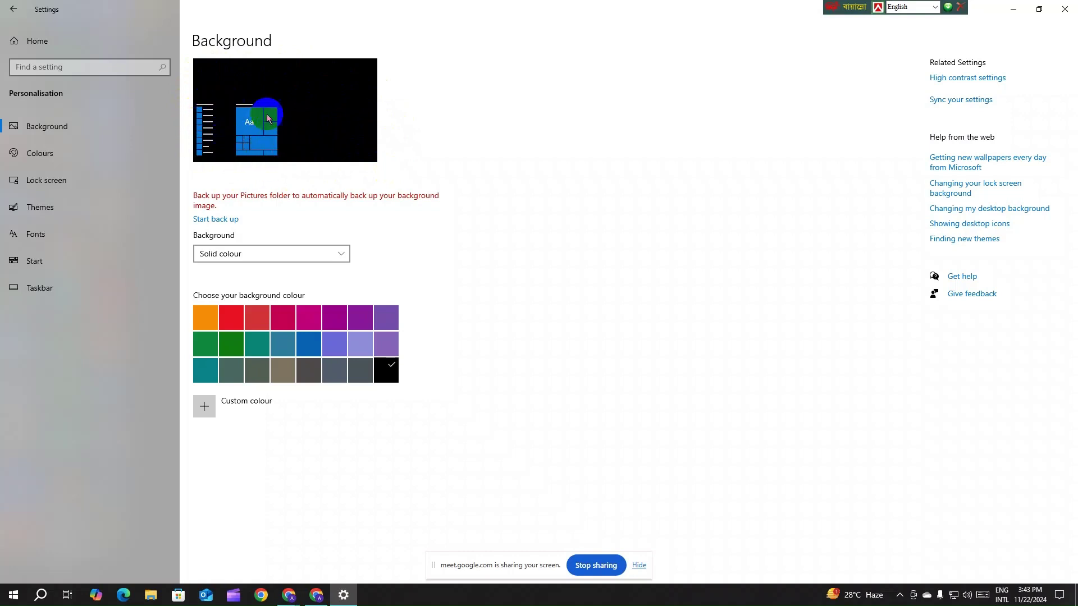
pyautogui.click(337, 328)
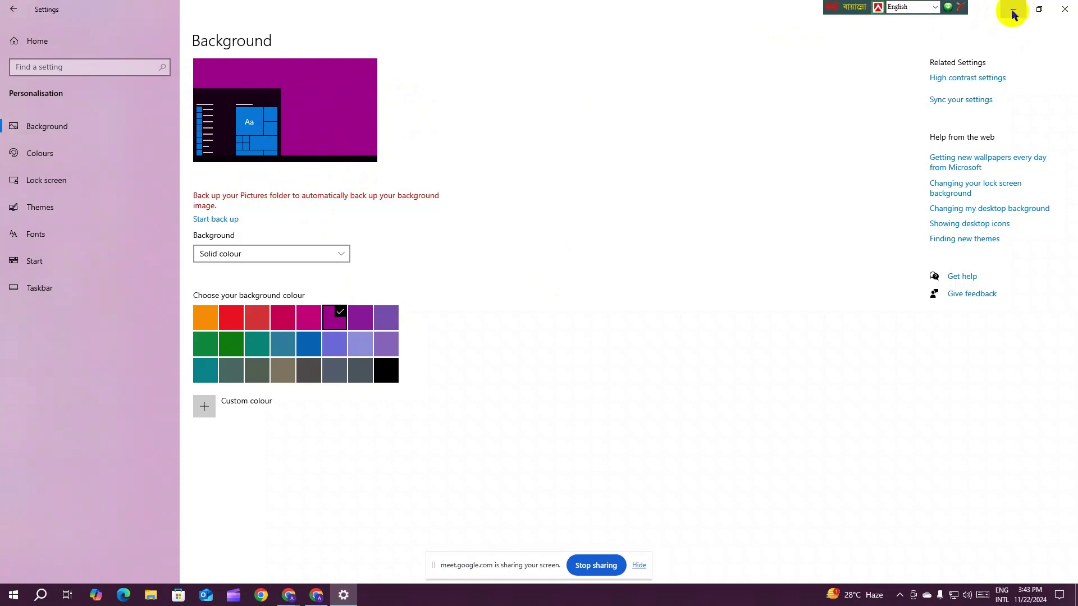
# - Capture the Settings window with the screenshot tool, outline its minimise and restore controls with red rectangles, and discard the capture
pyautogui.click(899, 596)
pyautogui.click(912, 531)
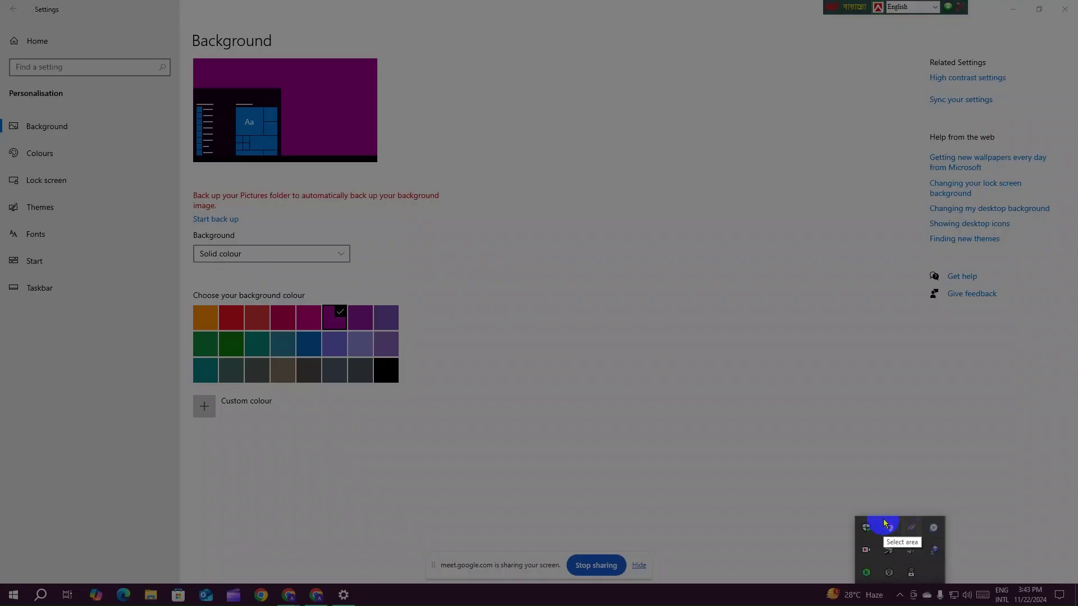
pyautogui.moveTo(0, 0); pyautogui.dragTo(1069, 584)
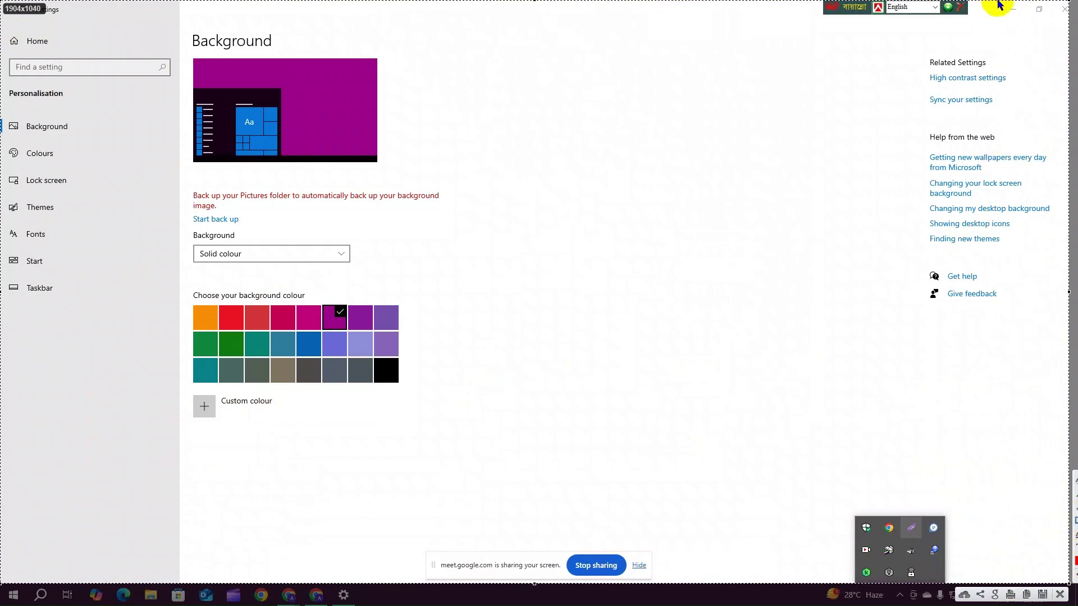
pyautogui.moveTo(997, 1)
pyautogui.mouseDown()
pyautogui.moveTo(1007, 25)
pyautogui.moveTo(1034, 24)
pyautogui.moveTo(1025, 27)
pyautogui.moveTo(1033, 10)
pyautogui.moveTo(1047, 37)
pyautogui.mouseUp()
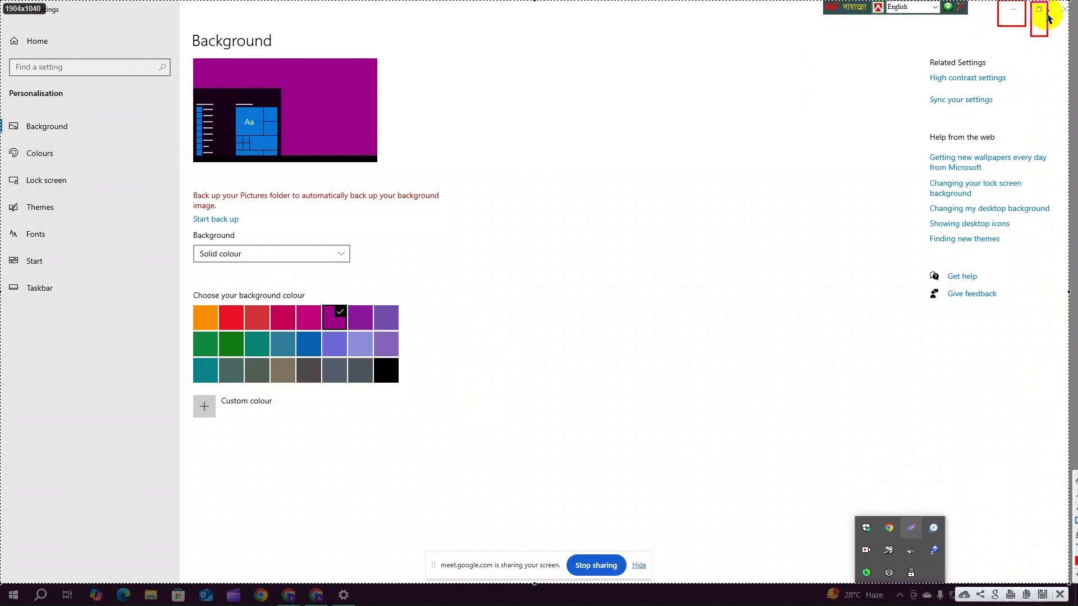
pyautogui.click(1060, 595)
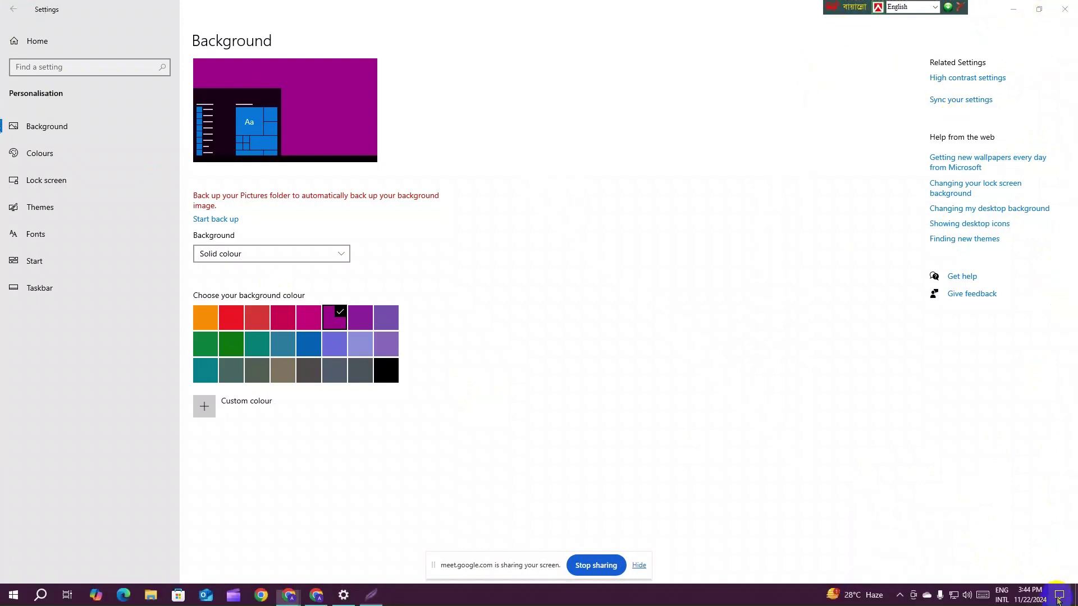
# - Minimise Settings to view the purple desktop, and show and dismiss the commands available for the desktop
pyautogui.click(1014, 10)
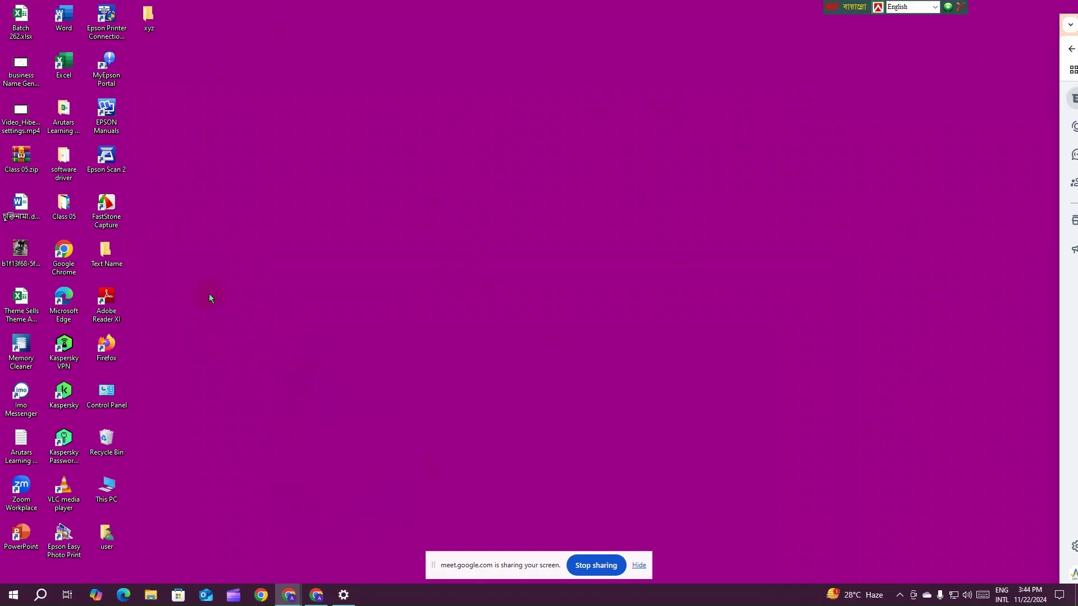
pyautogui.rightClick(505, 157)
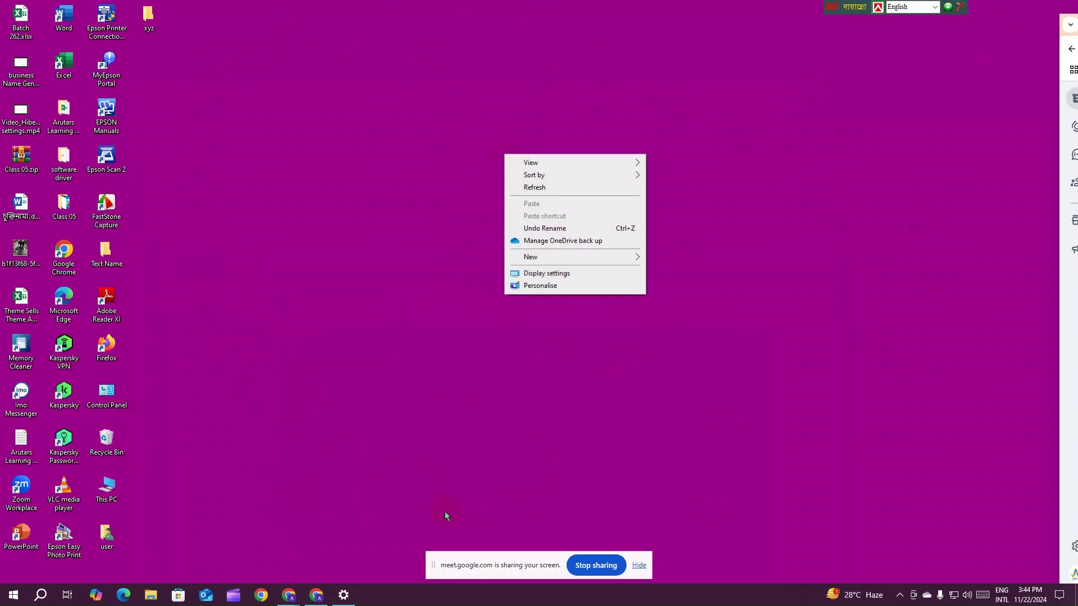
pyautogui.click(422, 507)
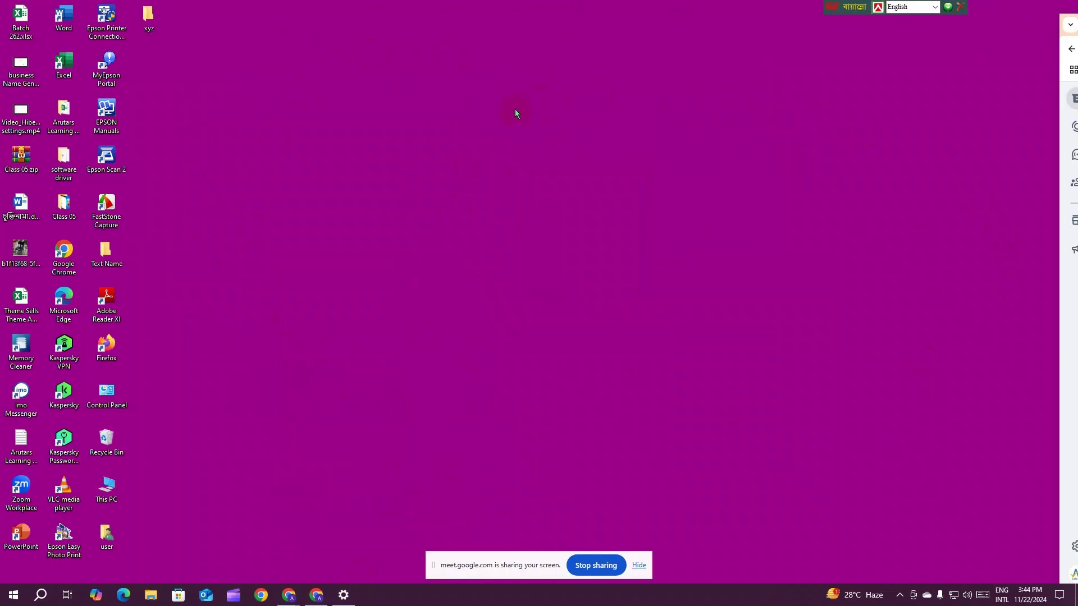
# - Restore the Settings window, switch the background type to Picture and on to Slideshow, and minimise the window to check the desktop
pyautogui.click(345, 602)
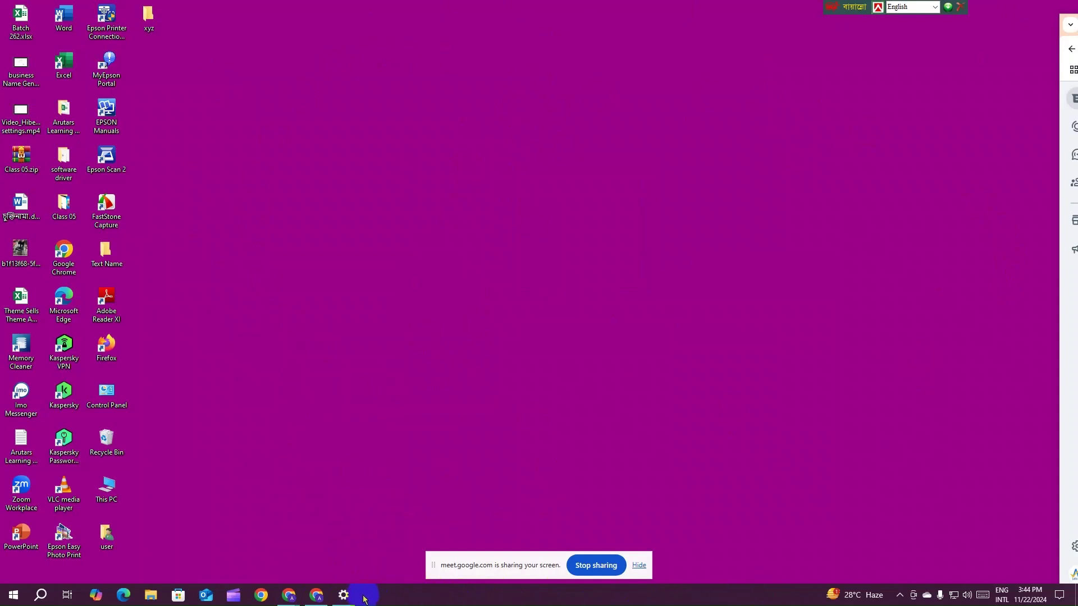
pyautogui.click(343, 594)
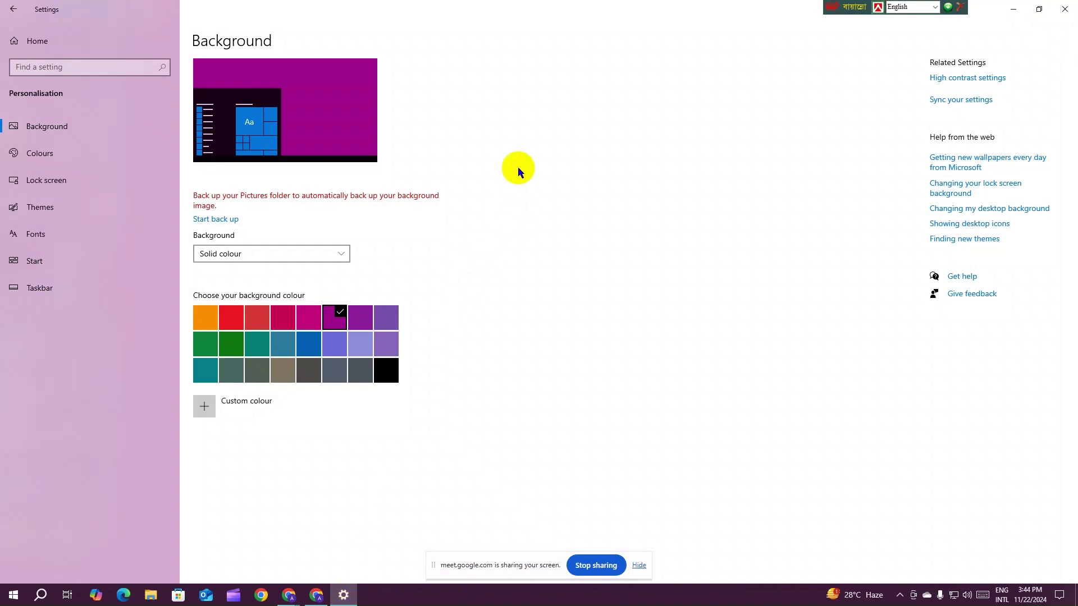
pyautogui.click(289, 258)
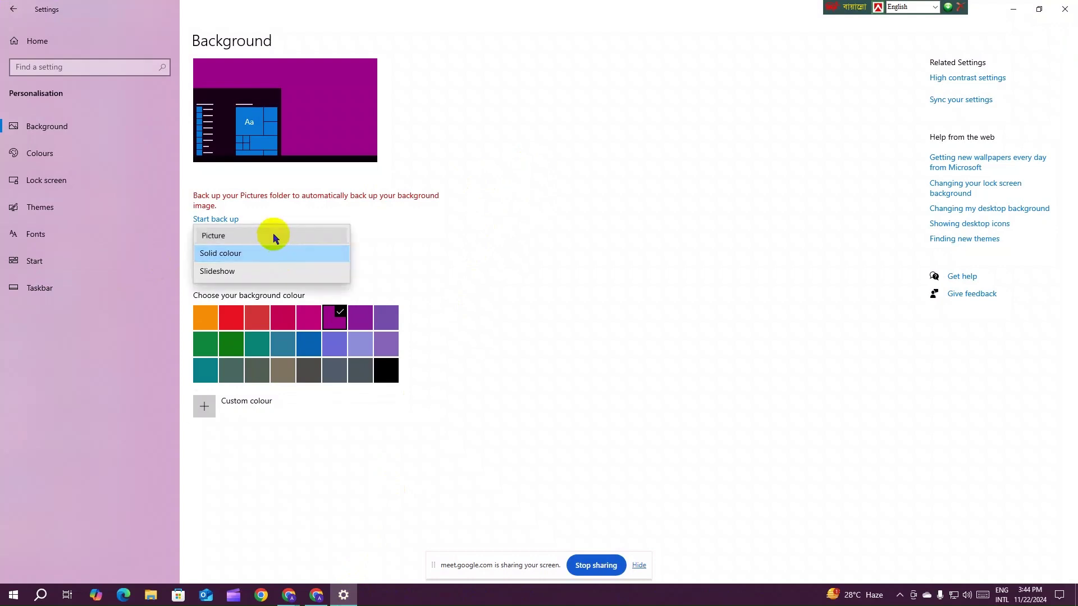
pyautogui.click(273, 236)
pyautogui.click(279, 254)
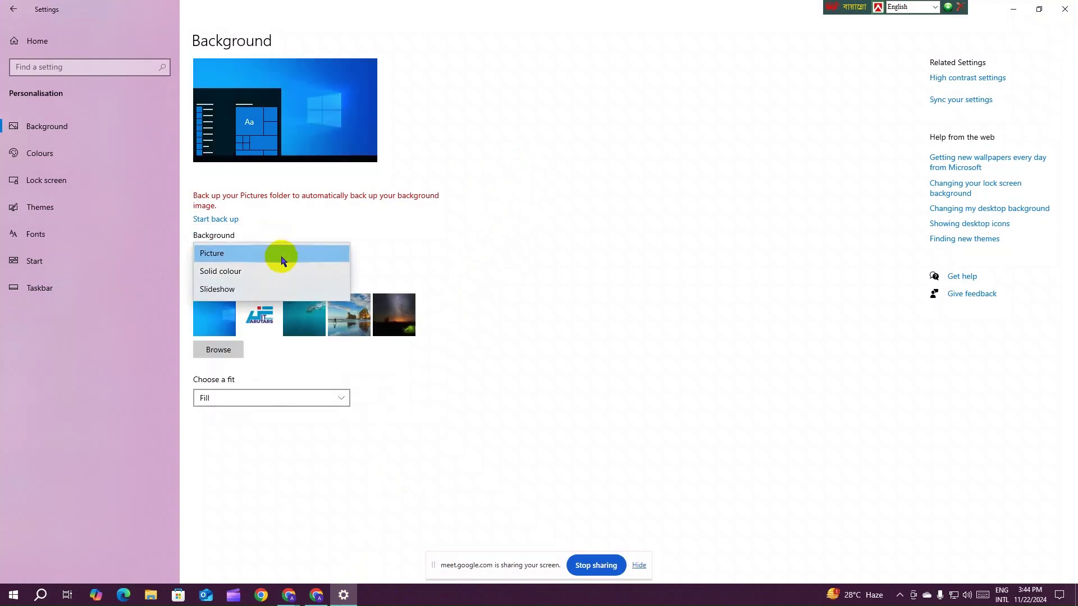
pyautogui.click(282, 291)
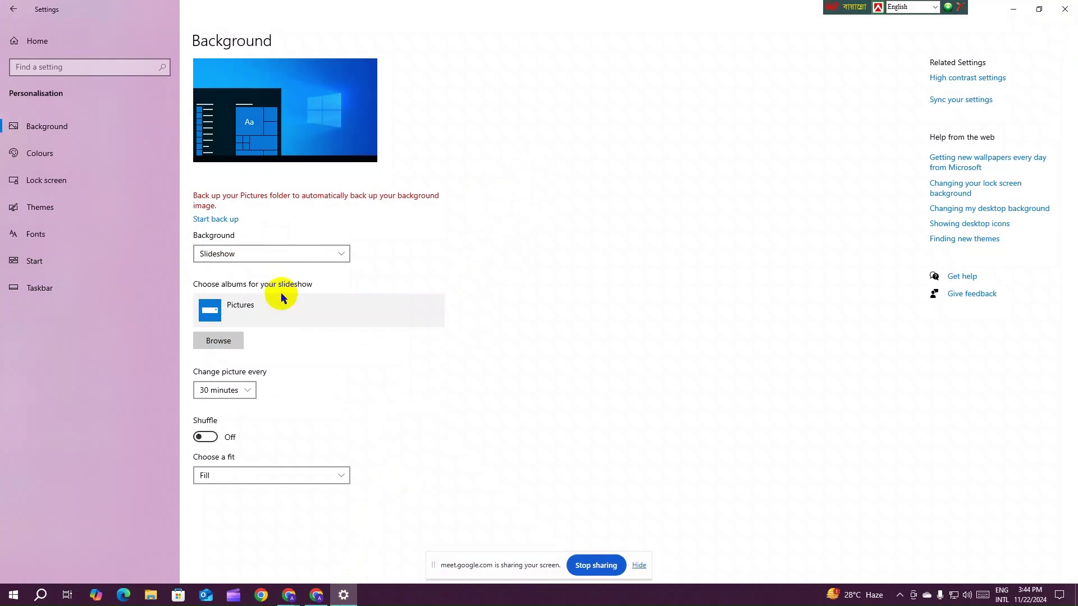
pyautogui.click(1014, 10)
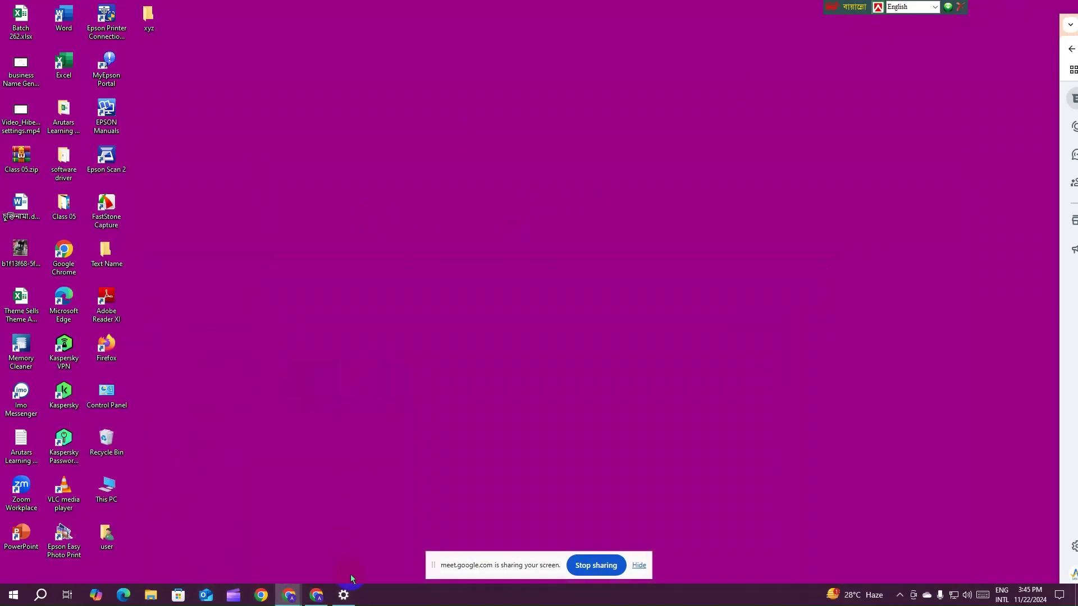
# - Restore Settings, switch the background type to Picture, choose the beach picture with the rock formations, and minimise the window to check the desktop
pyautogui.click(344, 594)
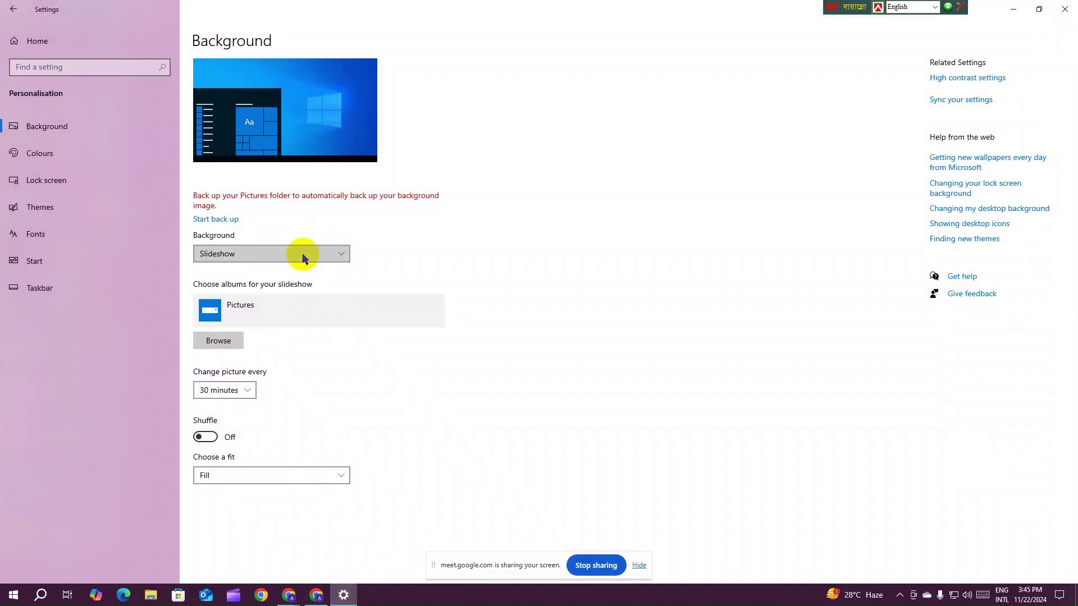
pyautogui.click(302, 256)
pyautogui.click(274, 218)
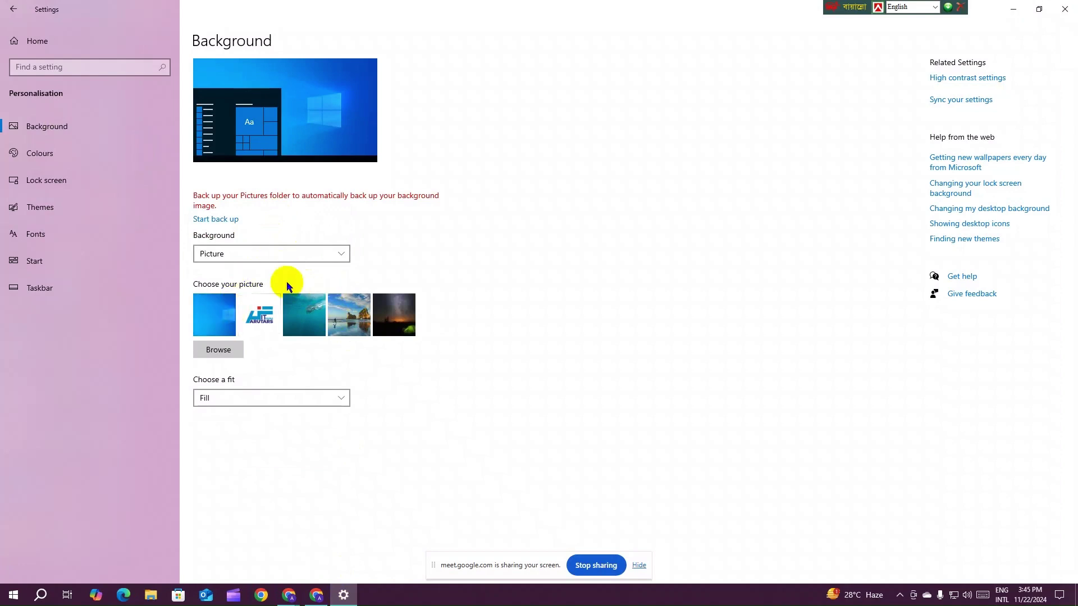
pyautogui.click(393, 320)
pyautogui.click(358, 319)
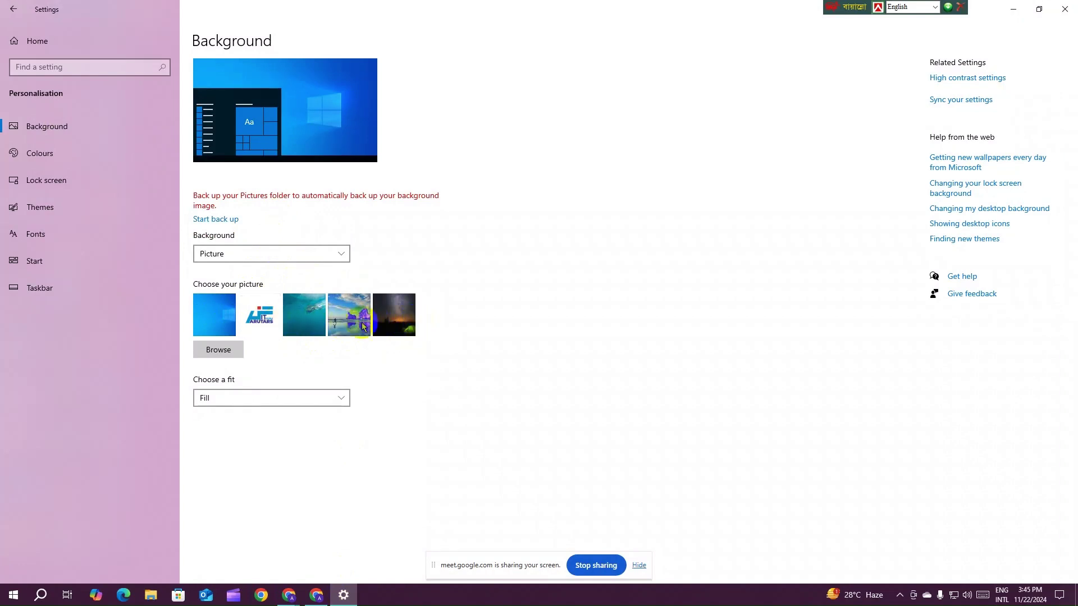
pyautogui.click(393, 329)
pyautogui.click(353, 326)
pyautogui.click(1013, 7)
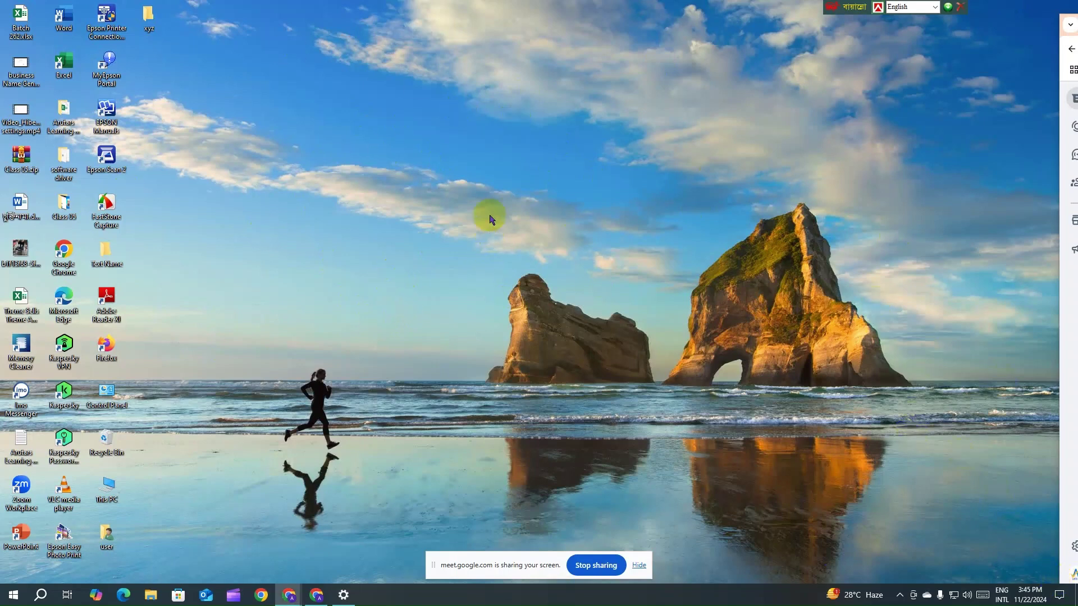
# - Restore Settings, browse for a background picture in the Documents folder, and close the file picker without choosing one
pyautogui.click(342, 598)
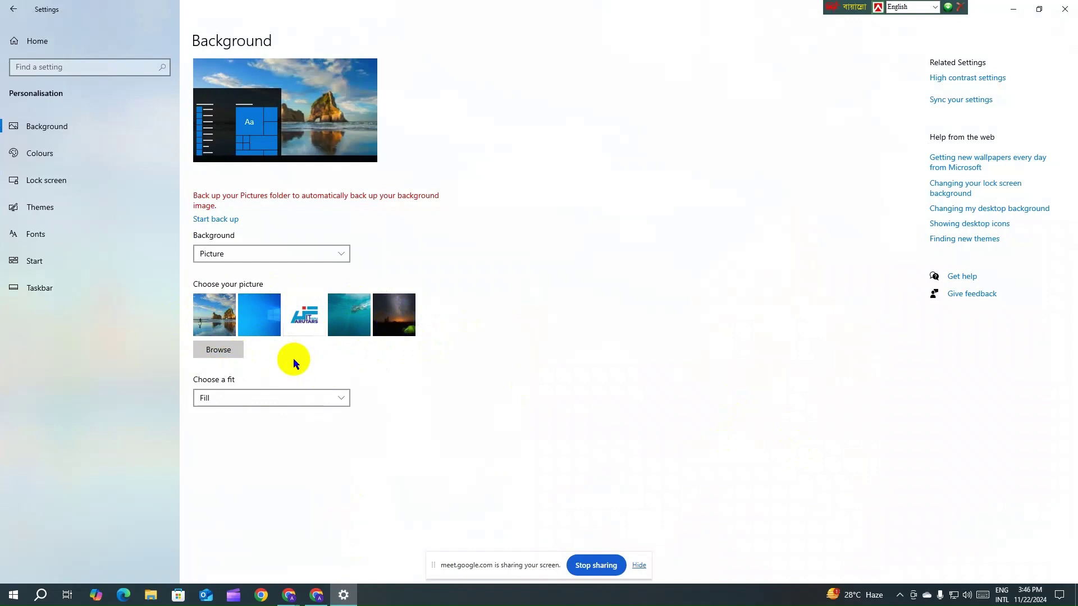
pyautogui.click(219, 352)
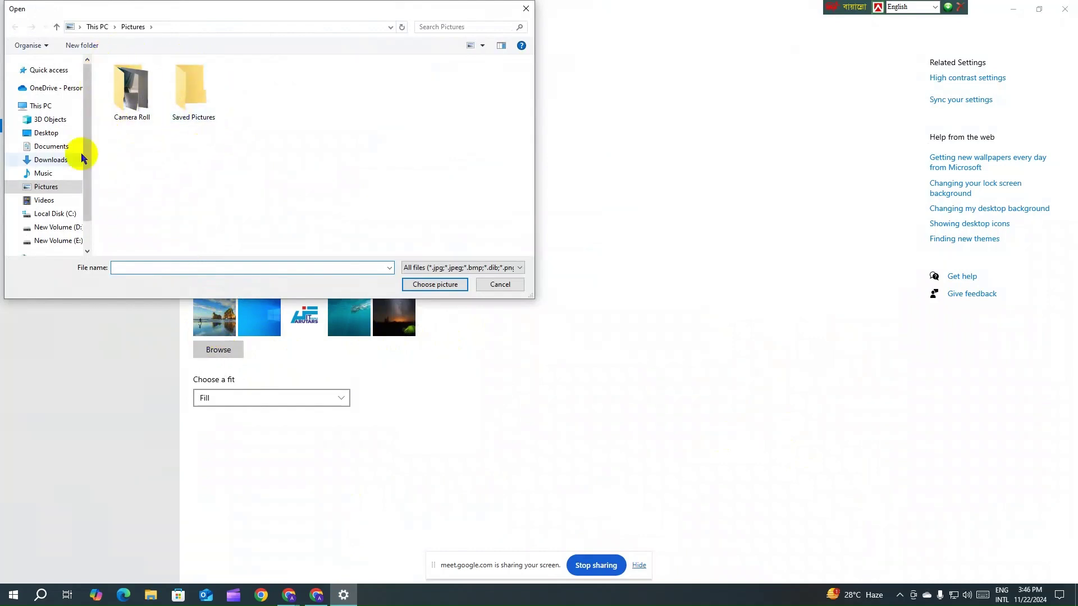
pyautogui.click(63, 149)
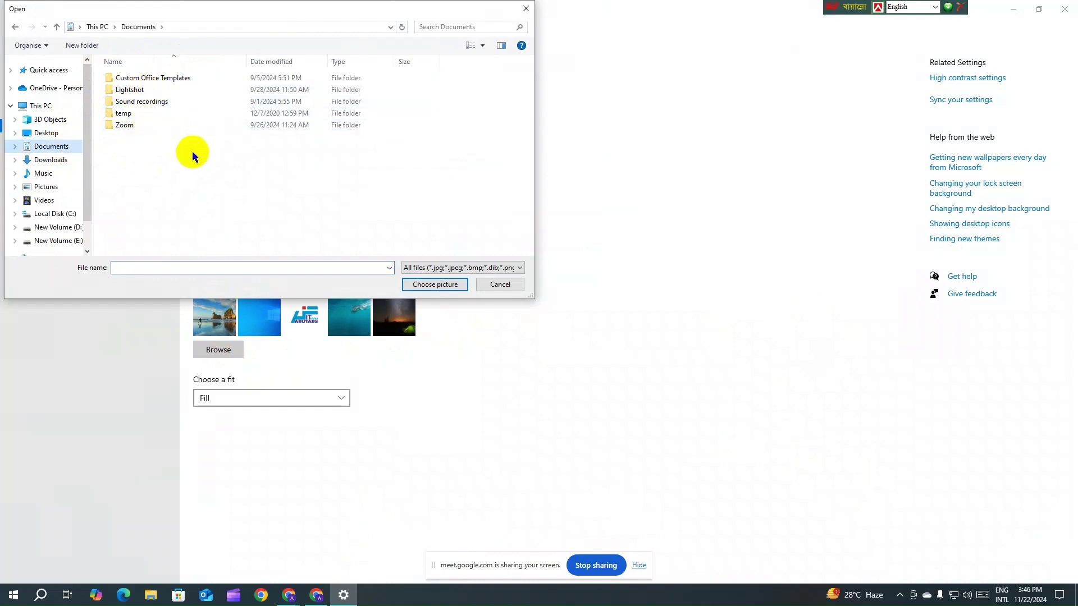
pyautogui.click(525, 9)
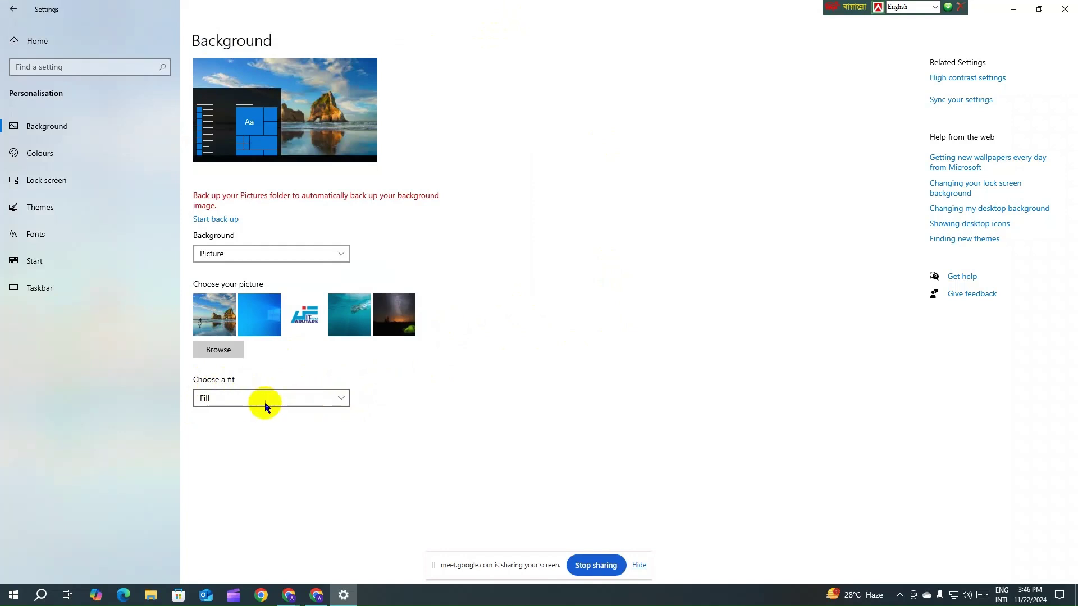
# - Review the available background fit options, keep Fill, and minimise Settings to view the desktop
pyautogui.click(337, 397)
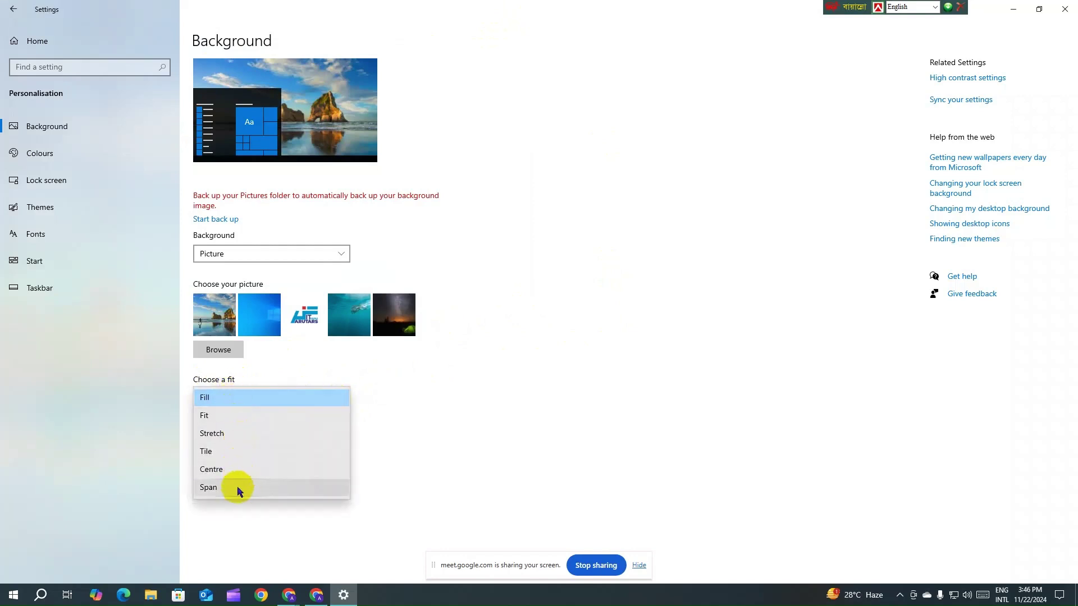
pyautogui.click(258, 398)
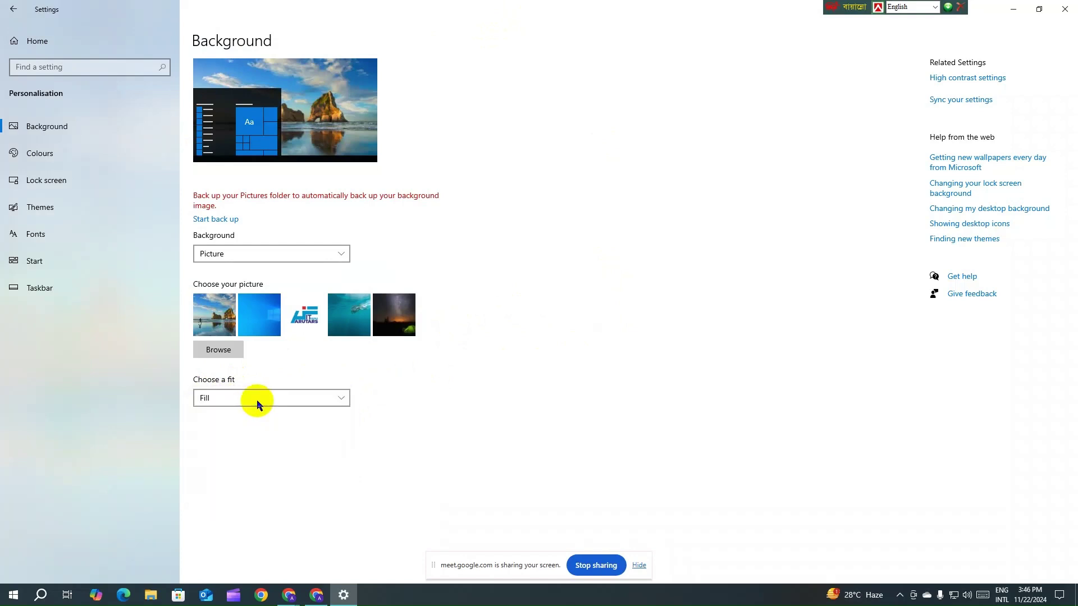
pyautogui.click(1010, 9)
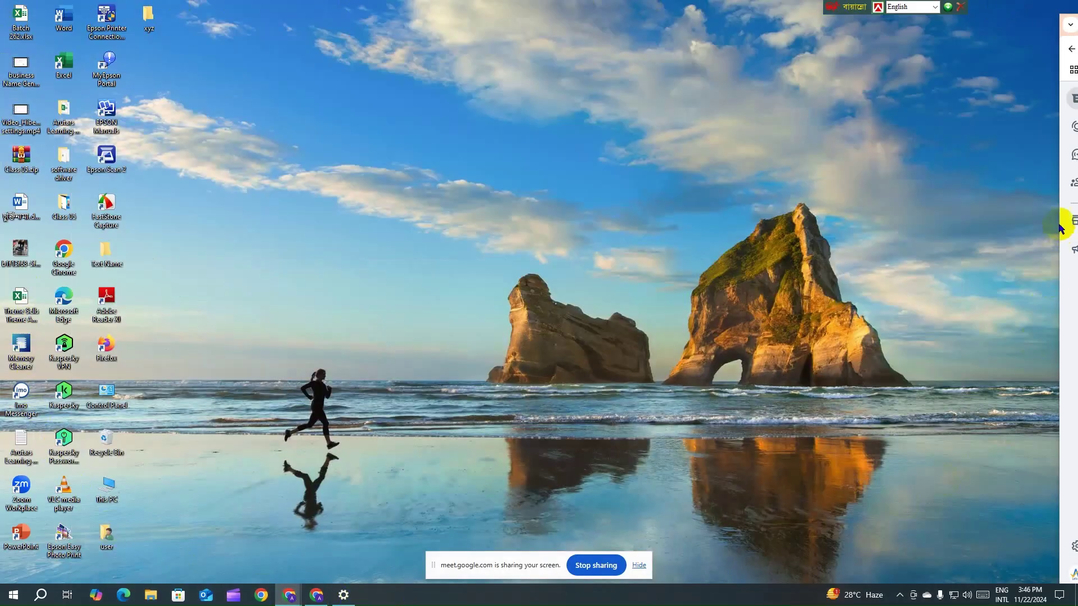
pyautogui.click(469, 183)
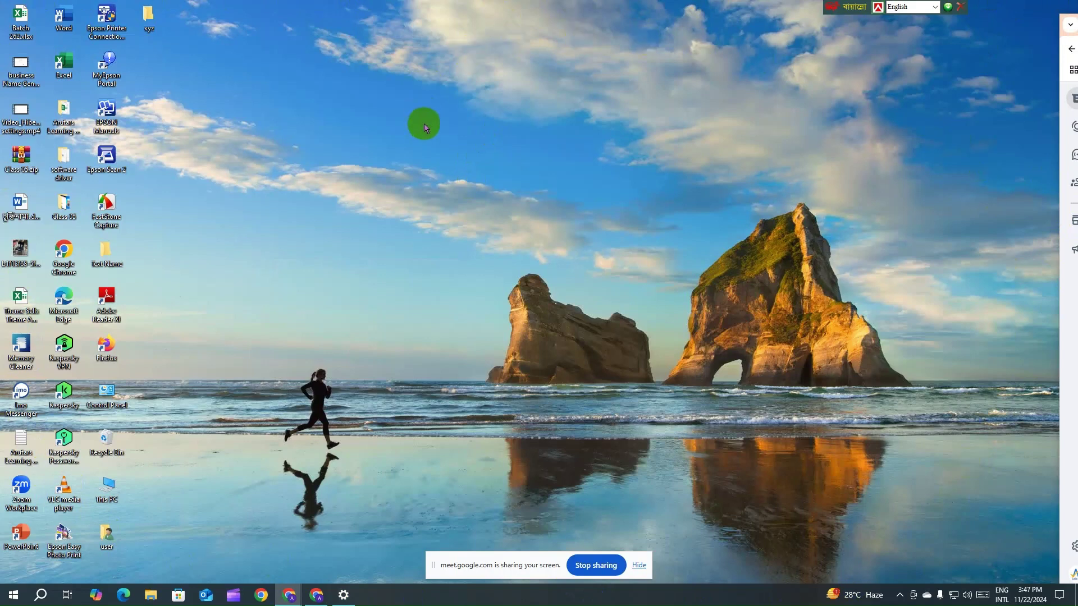
# - Restore Settings, set the background picture's fit to Fit, and minimise the window to check the desktop
pyautogui.click(343, 595)
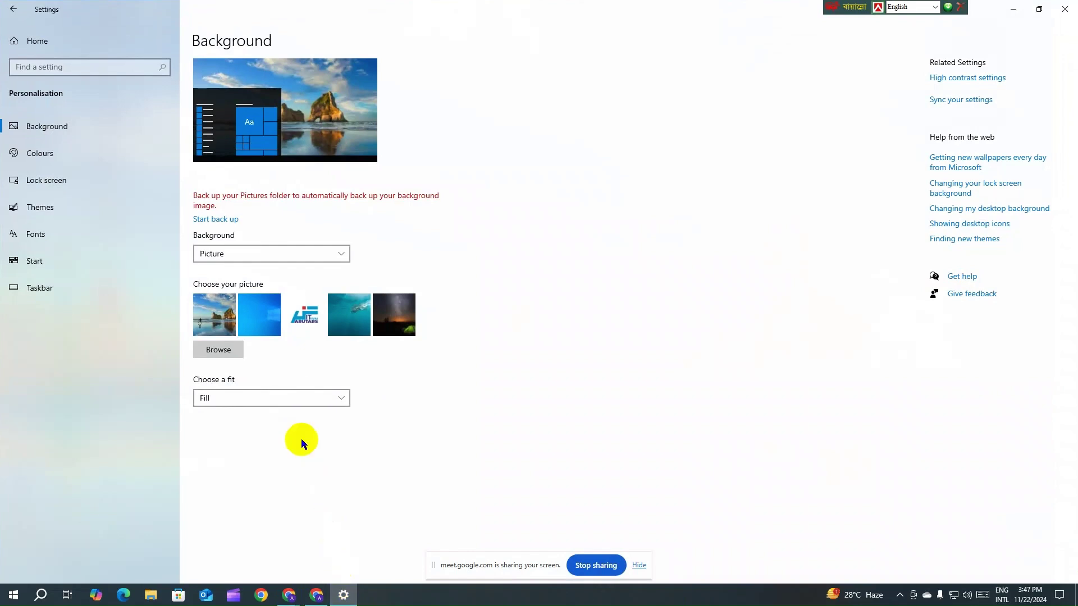
pyautogui.click(343, 398)
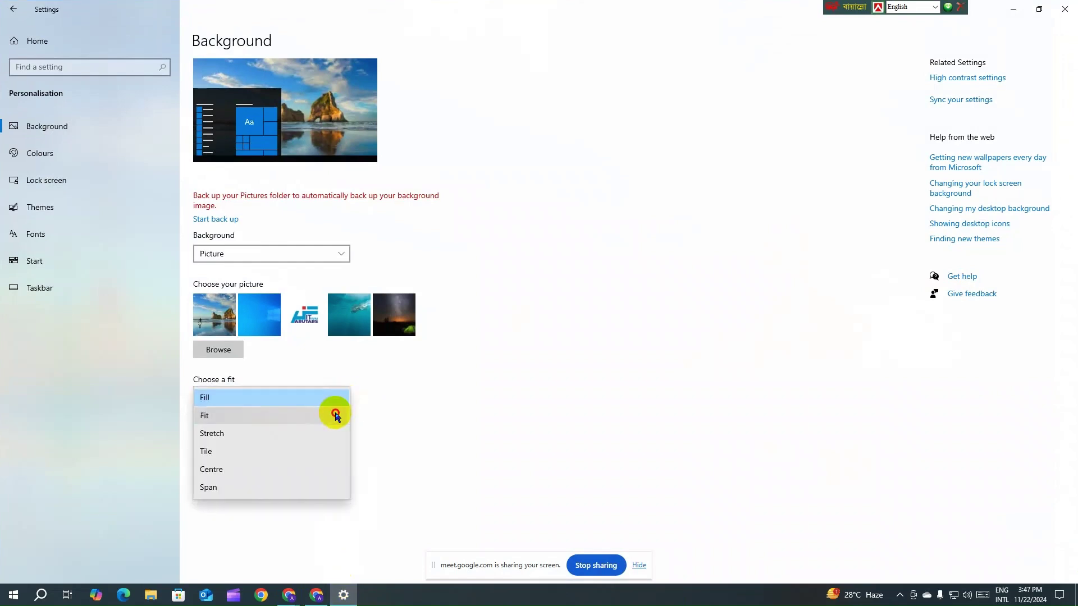
pyautogui.click(335, 415)
pyautogui.click(1013, 10)
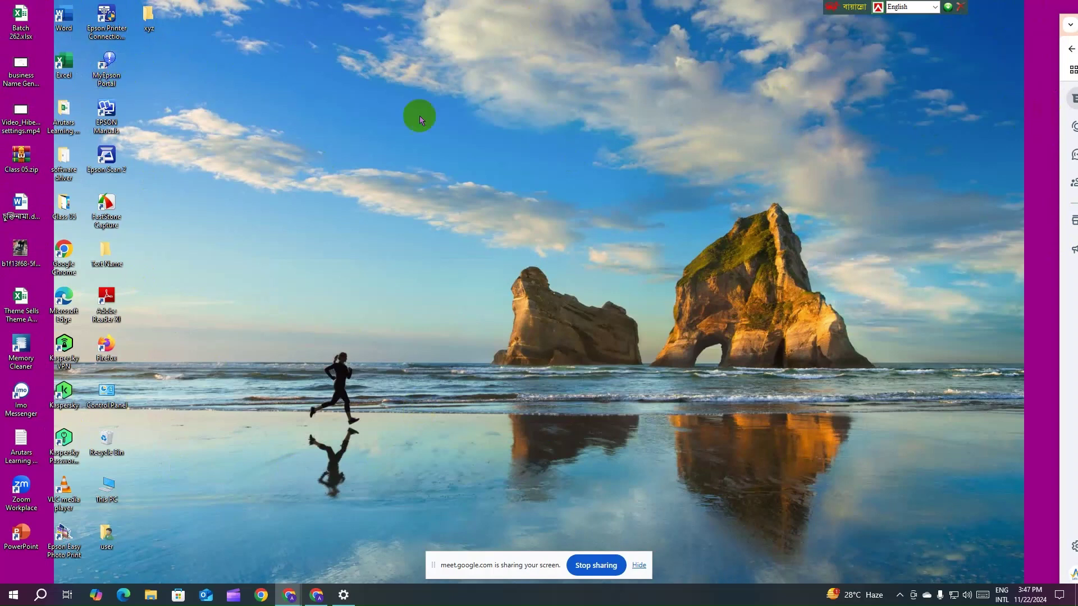
# - Restore Settings, change the background picture's fit to Stretch, and minimise the window to check the desktop
pyautogui.click(344, 595)
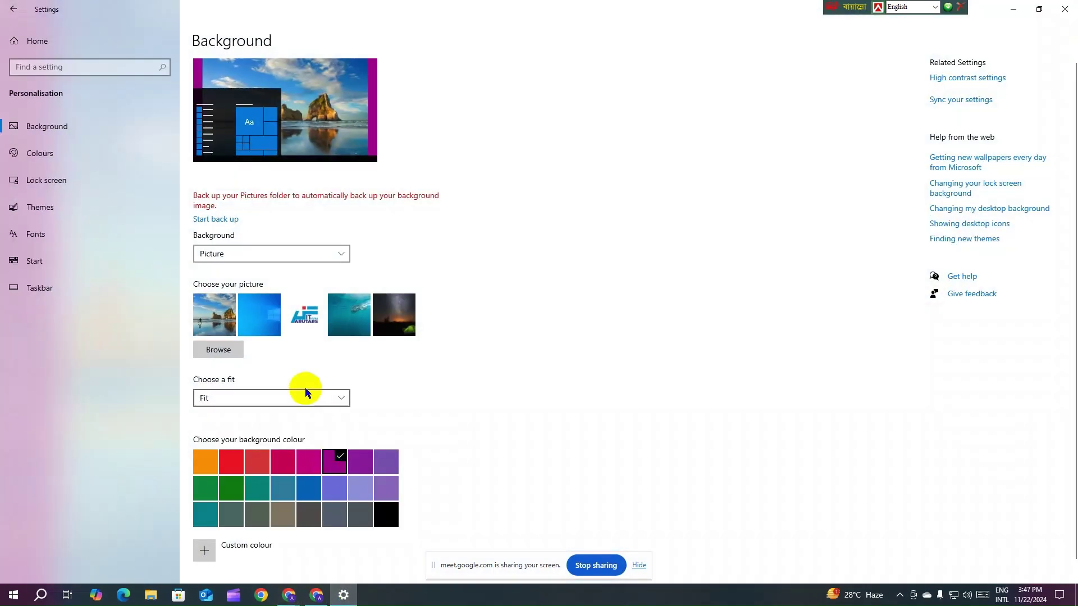
pyautogui.click(328, 398)
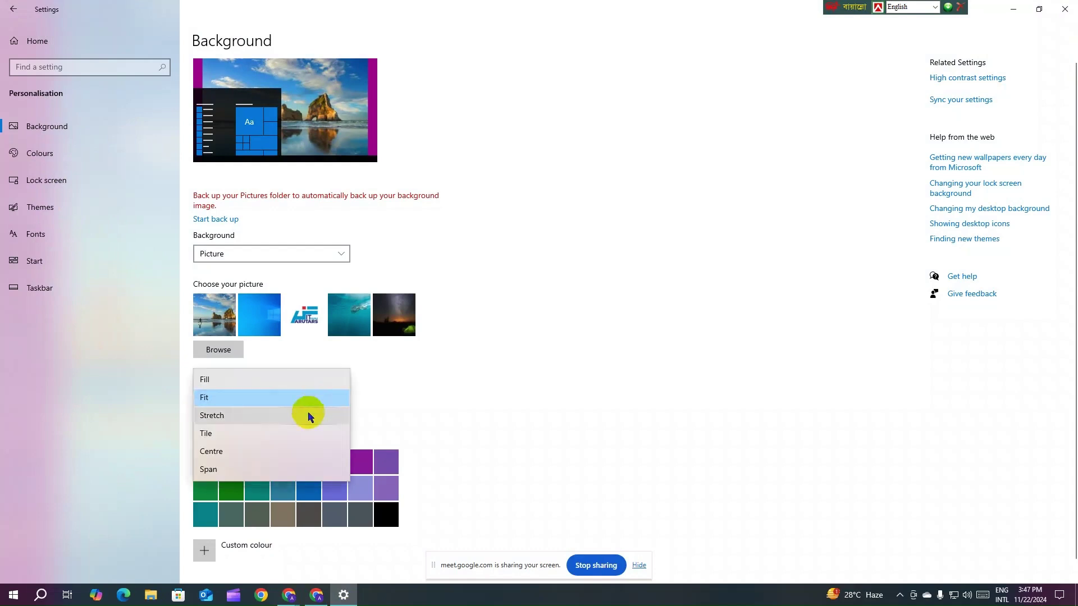
pyautogui.click(301, 425)
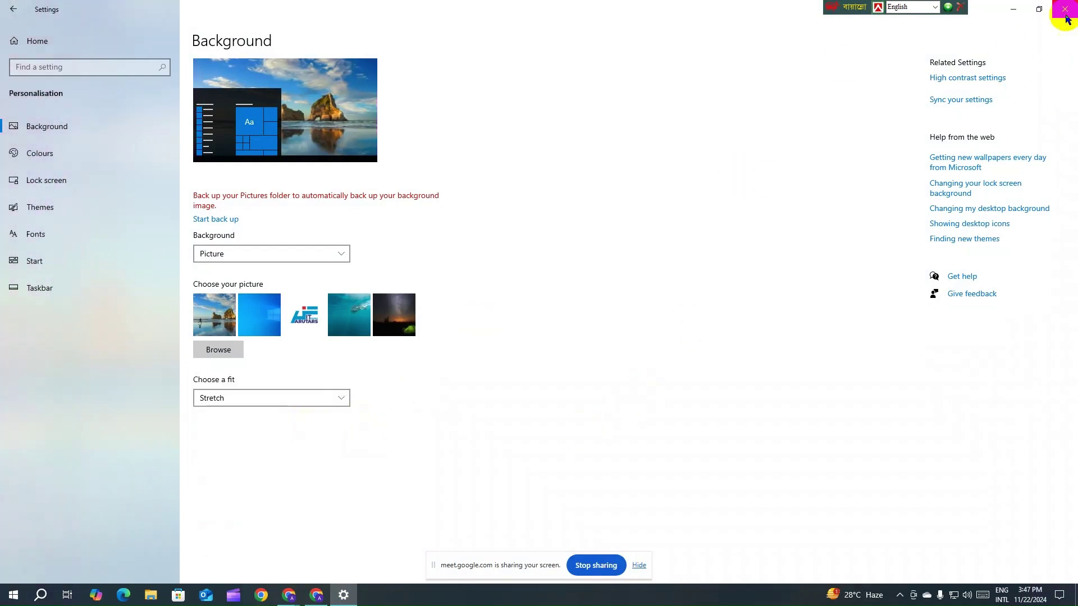
pyautogui.click(1013, 9)
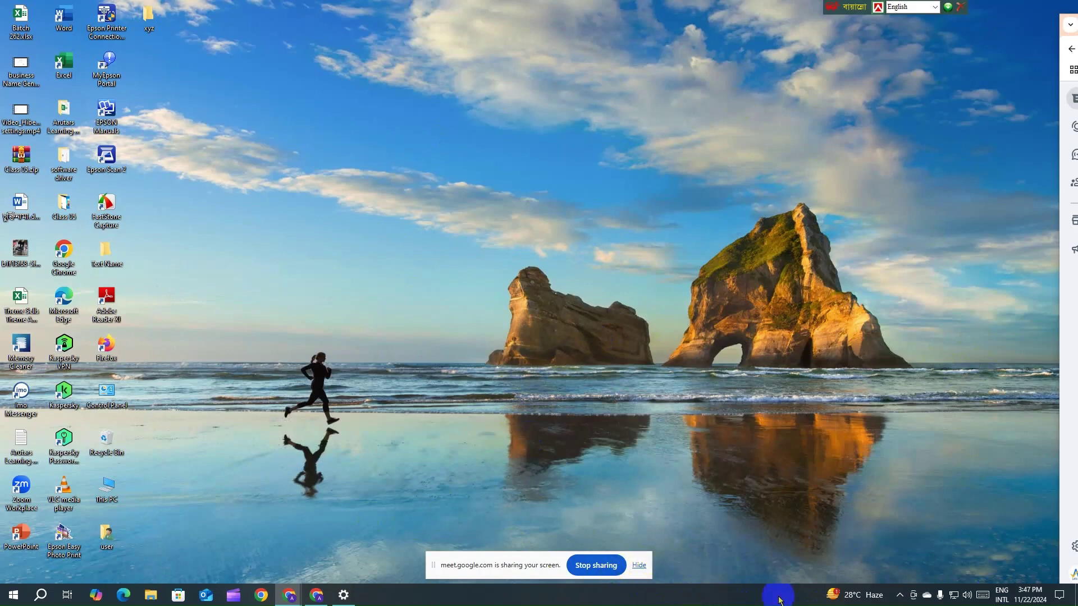
# - Restore Settings, set the background picture's fit back to Fill, and minimise the window to check the desktop
pyautogui.click(340, 594)
pyautogui.click(334, 397)
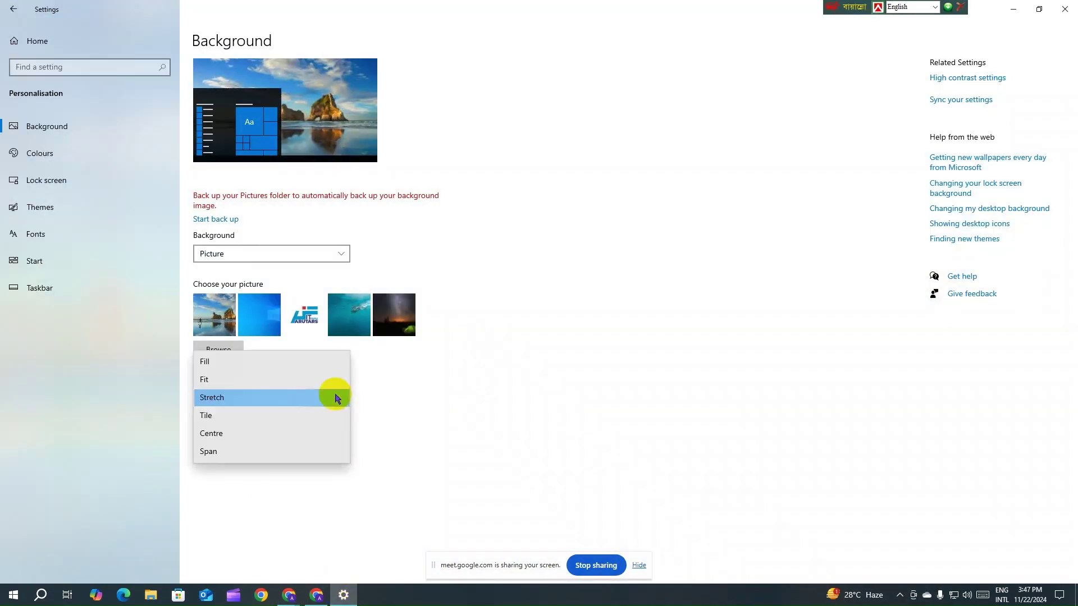
pyautogui.click(260, 361)
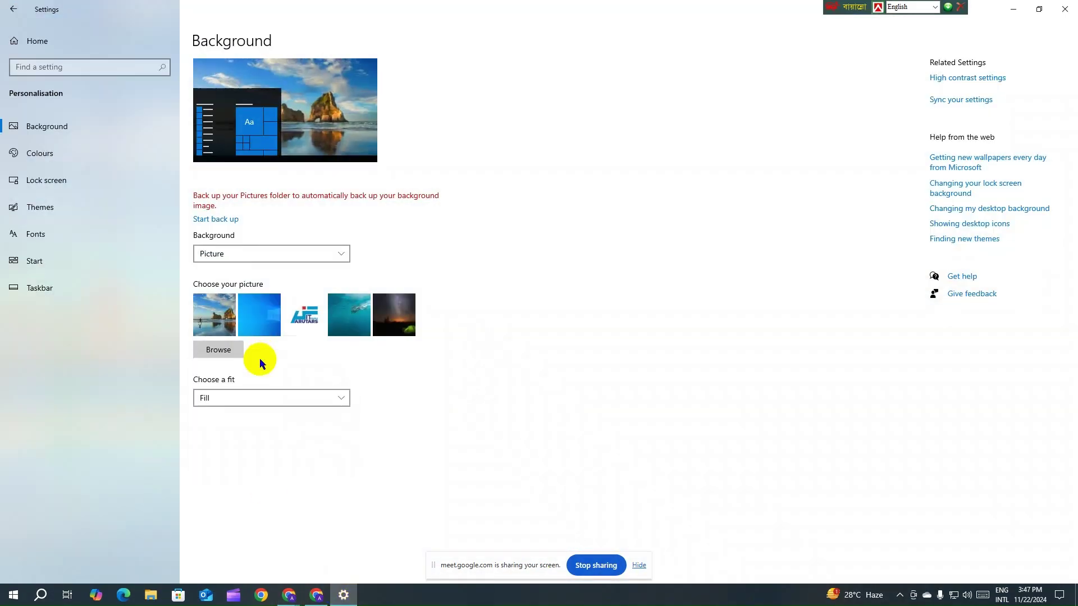
pyautogui.click(1013, 10)
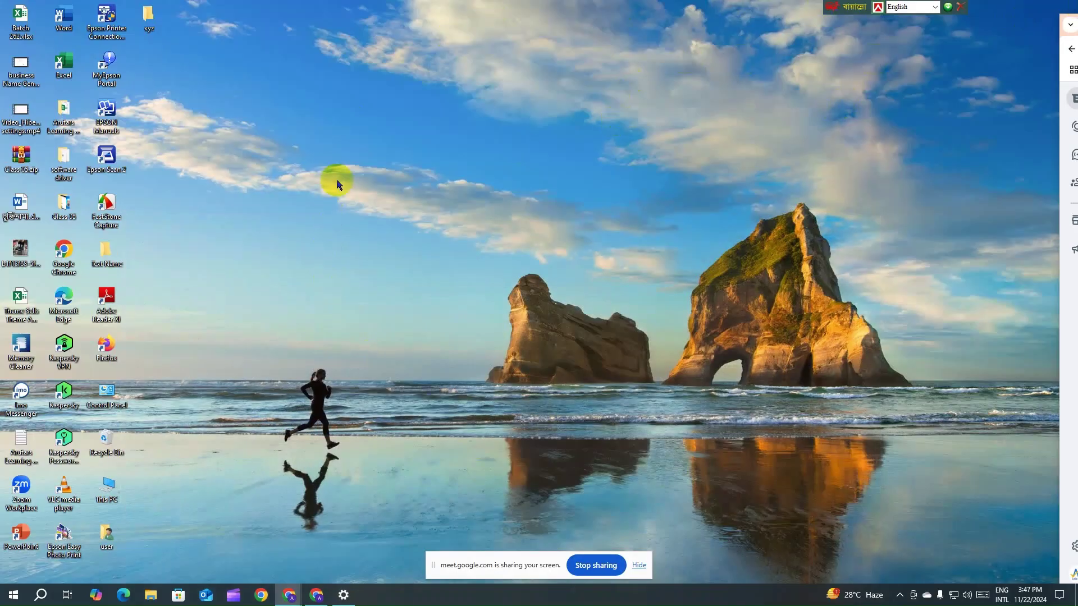
# - Review the desktop's context commands, reopen the personalisation settings from there, and look through the Colours page
pyautogui.rightClick(455, 129)
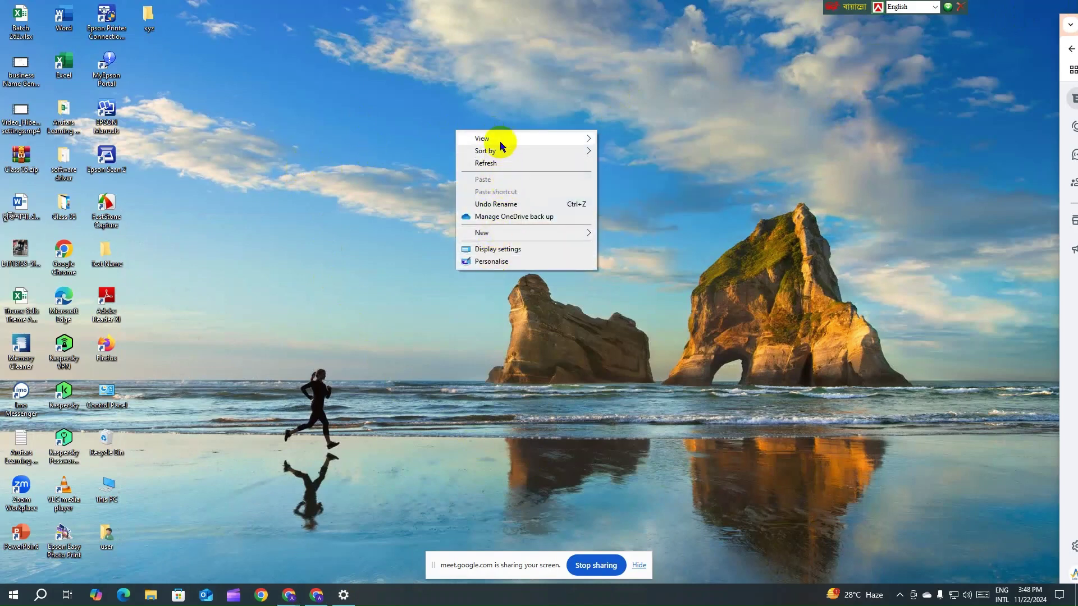
pyautogui.moveTo(499, 144)
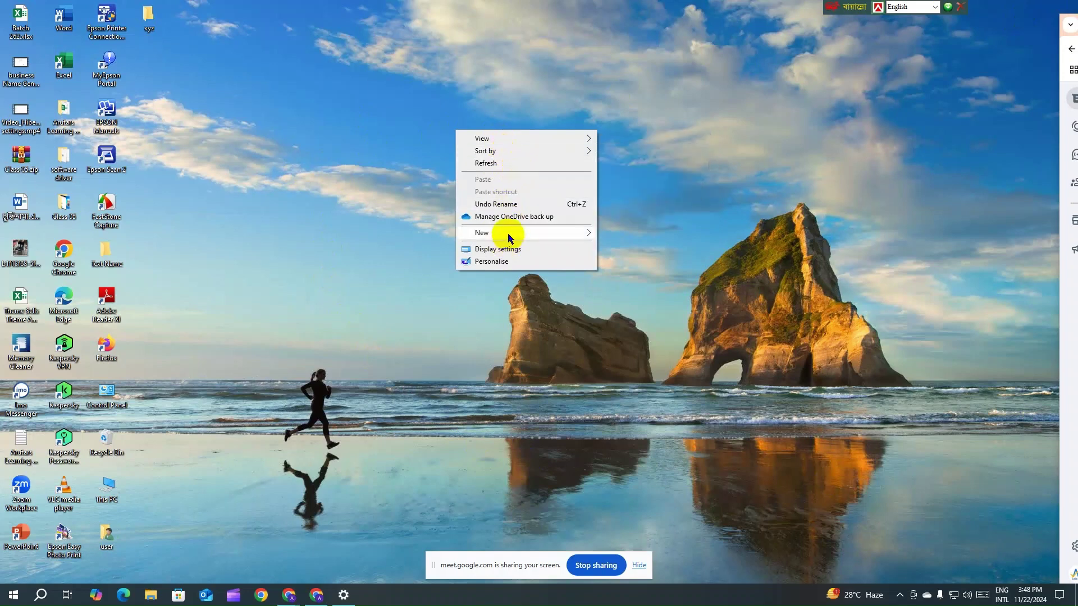
pyautogui.moveTo(510, 237)
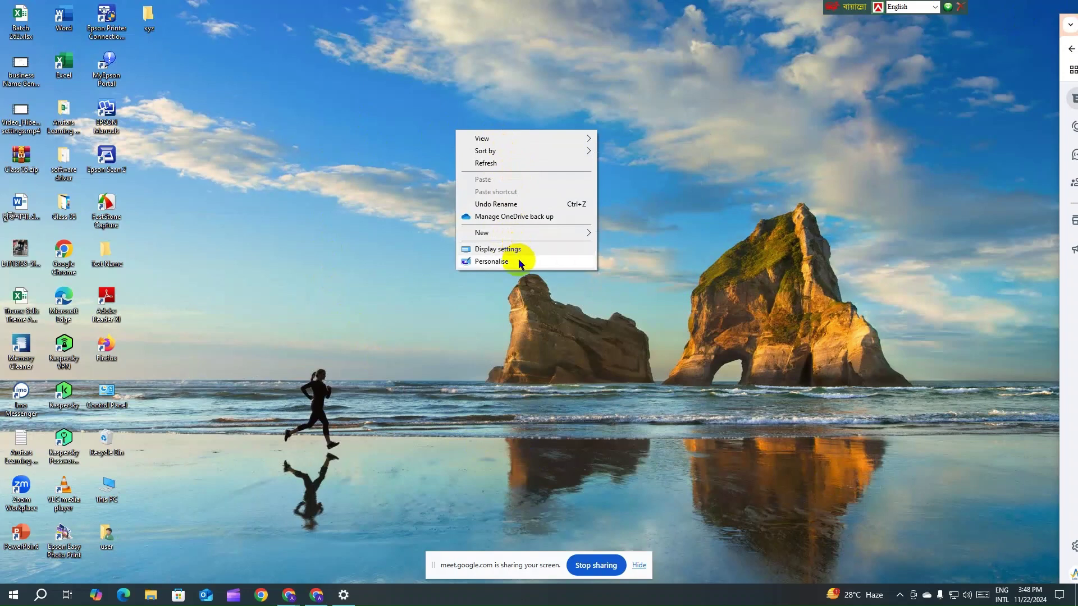
pyautogui.click(520, 262)
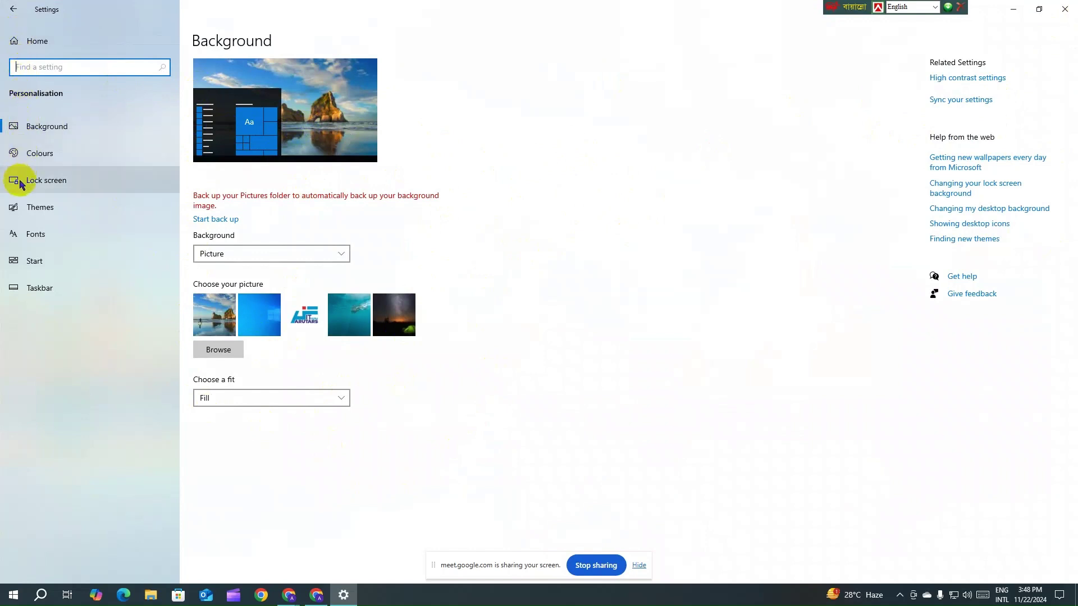
pyautogui.click(31, 156)
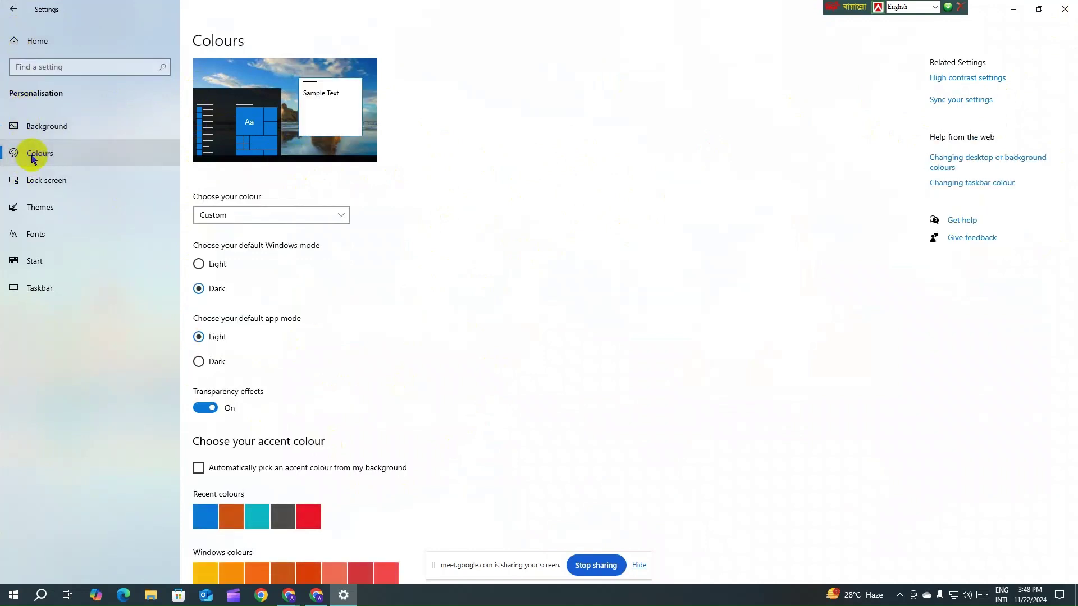
pyautogui.scroll(-3, 345, 393)
pyautogui.scroll(3, 348, 359)
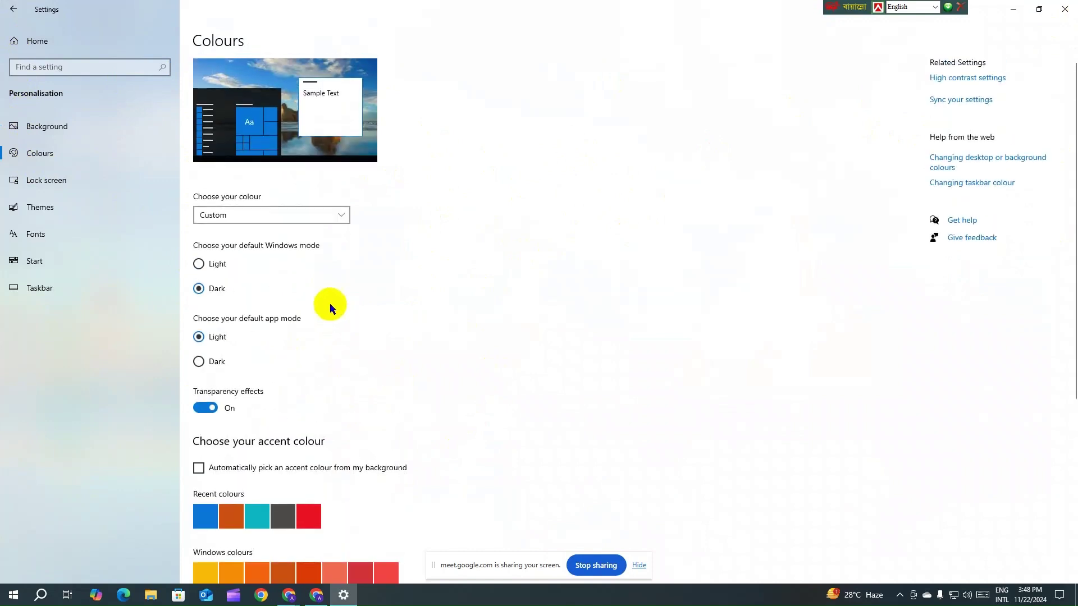
# - Set the colour mode to Light, minimise Settings, and show the desktop's context commands
pyautogui.click(341, 215)
pyautogui.click(297, 184)
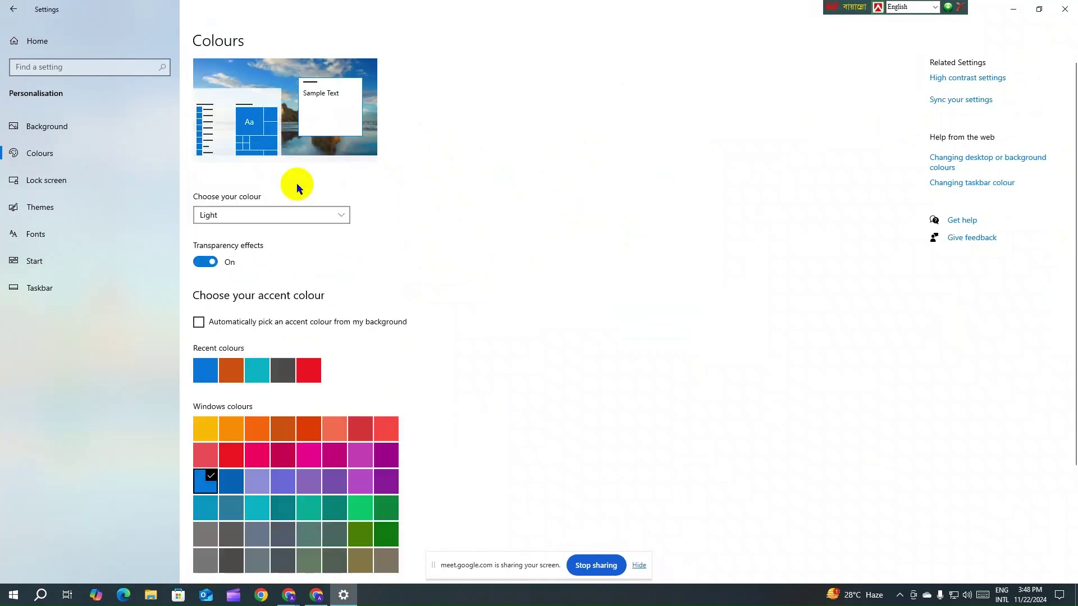
pyautogui.click(1011, 9)
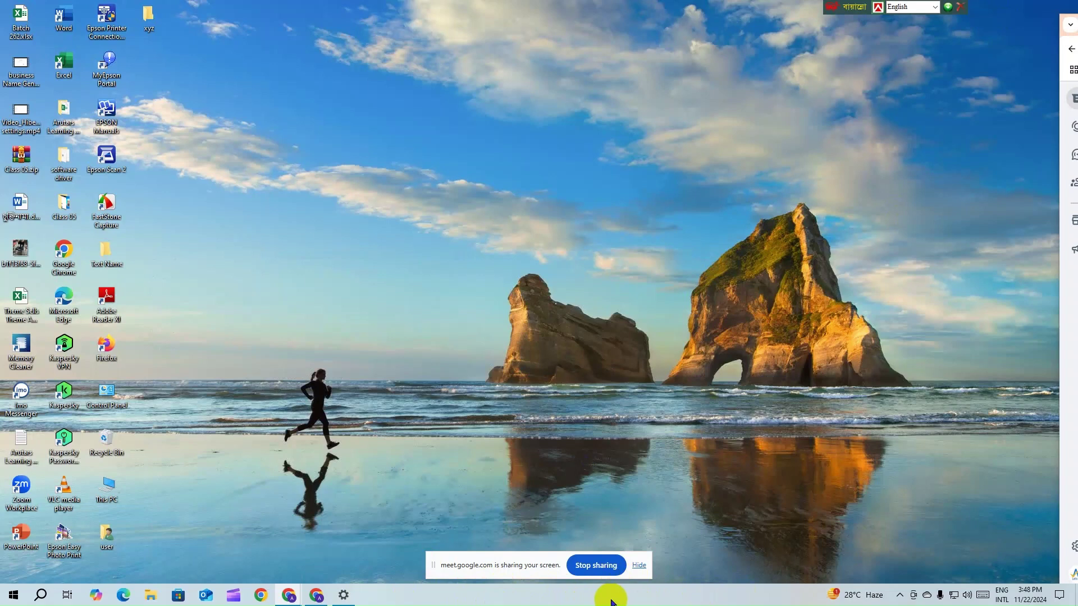
pyautogui.rightClick(600, 302)
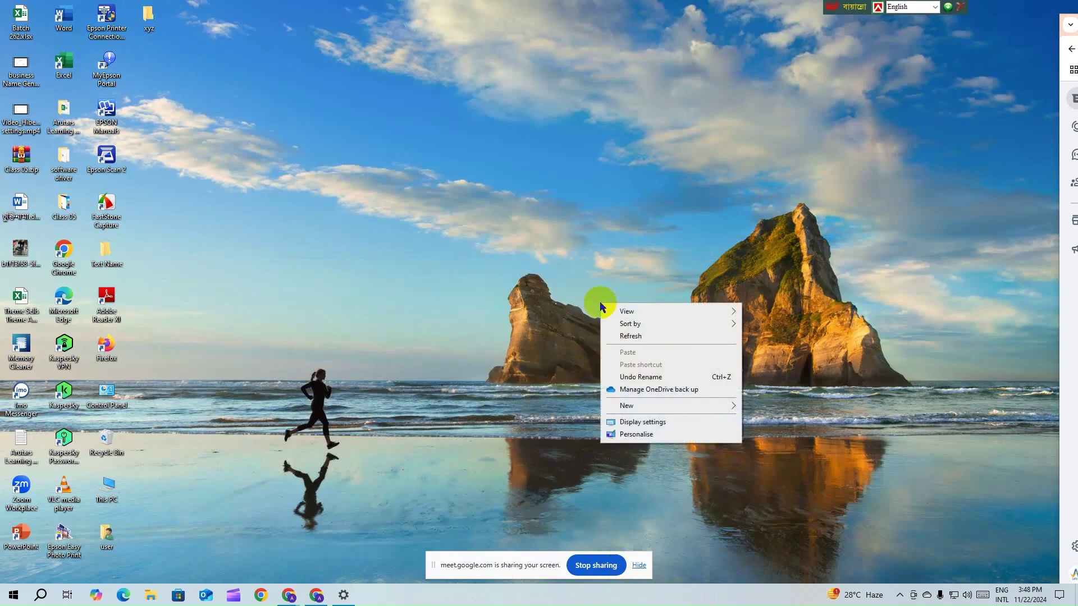
# - Restore Settings and switch the colour mode to Dark and on to Custom
pyautogui.click(344, 595)
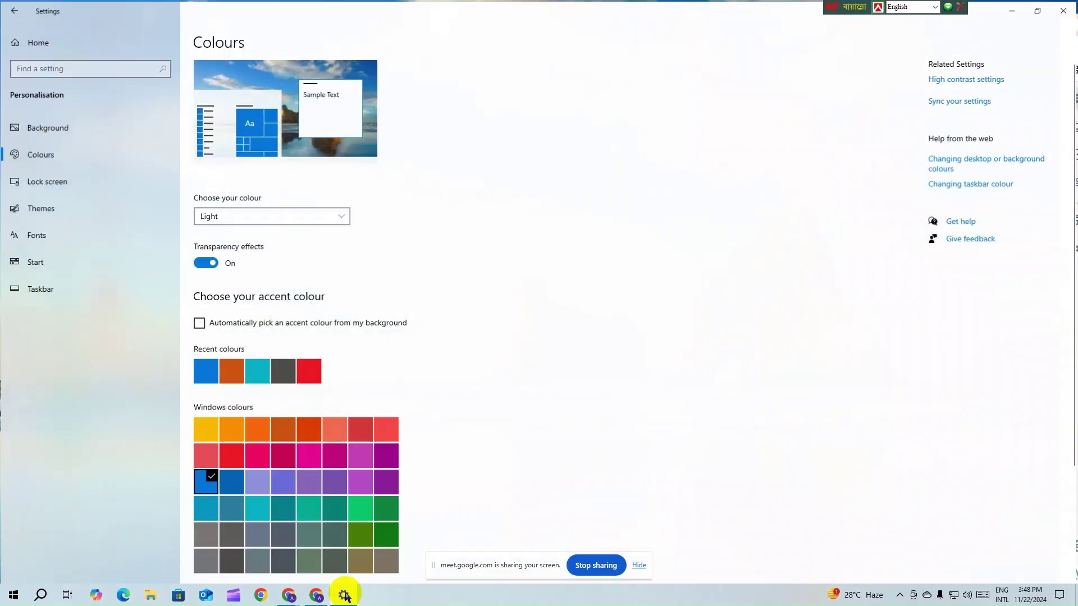
pyautogui.click(317, 214)
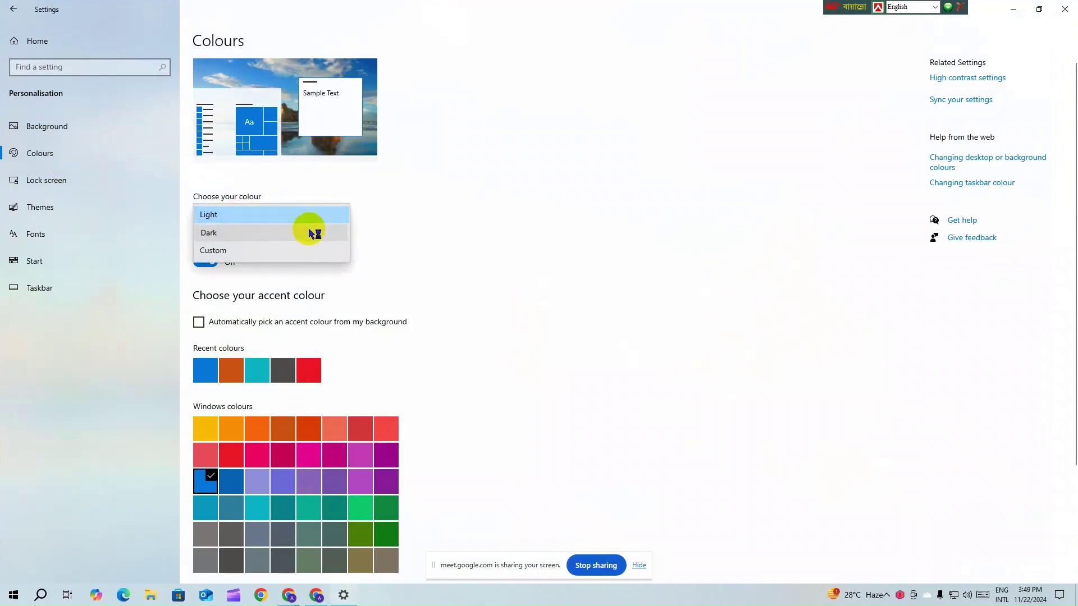
pyautogui.click(315, 233)
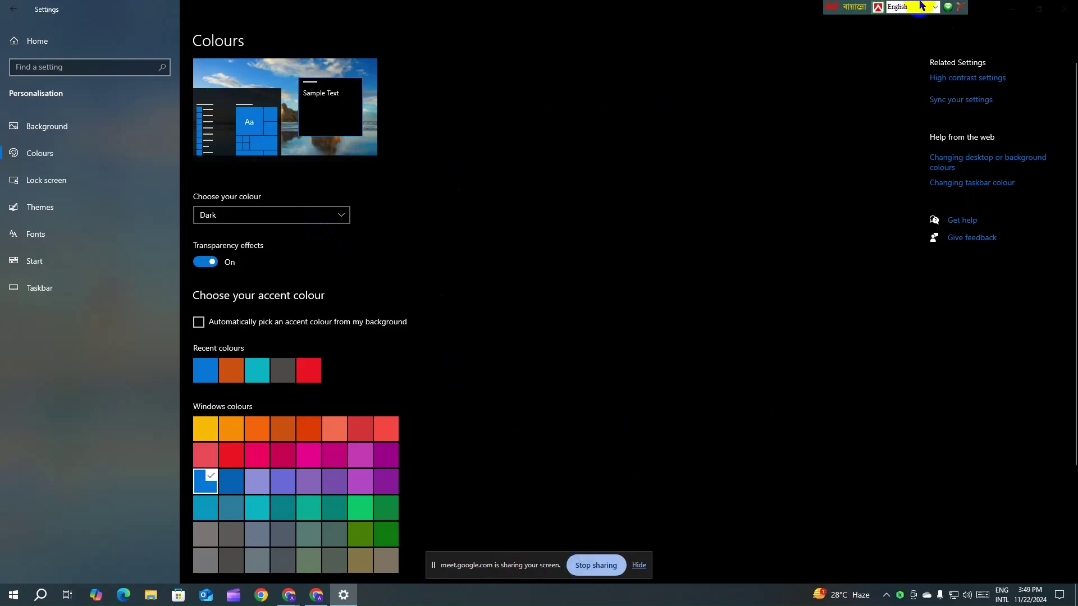
pyautogui.click(299, 214)
pyautogui.click(309, 232)
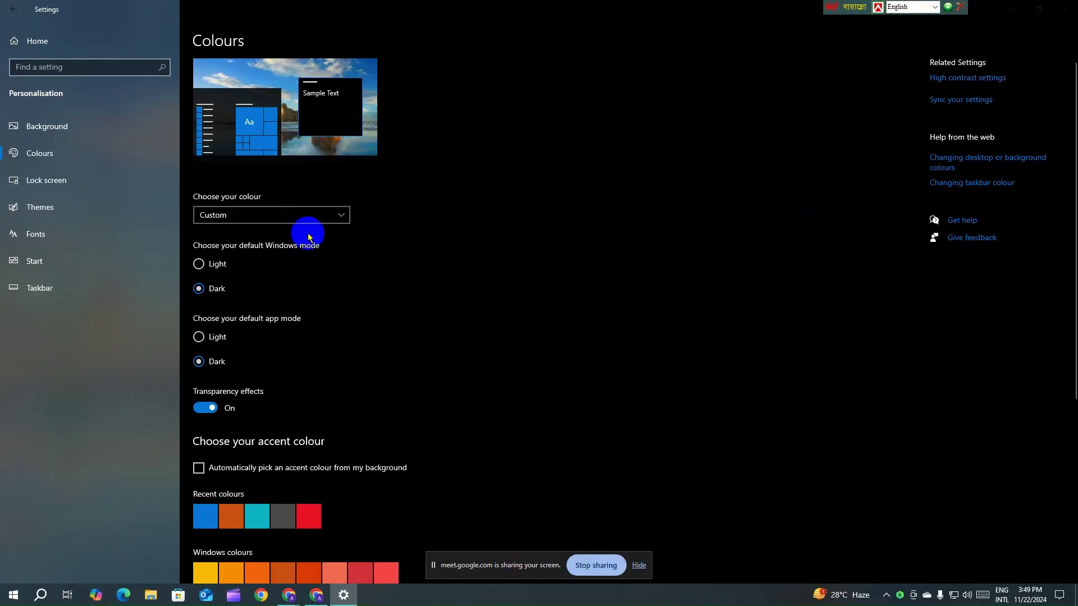
# - Look over the Colours page, minimise Settings to show the desktop's context commands, and return to the Colours page
pyautogui.scroll(-3, 460, 367)
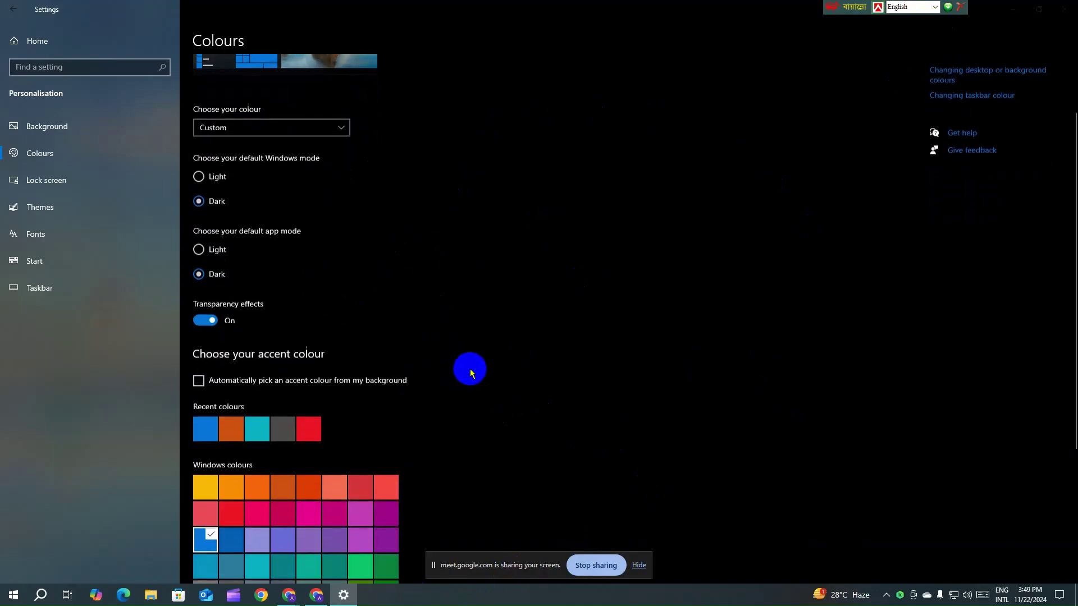
pyautogui.click(1015, 11)
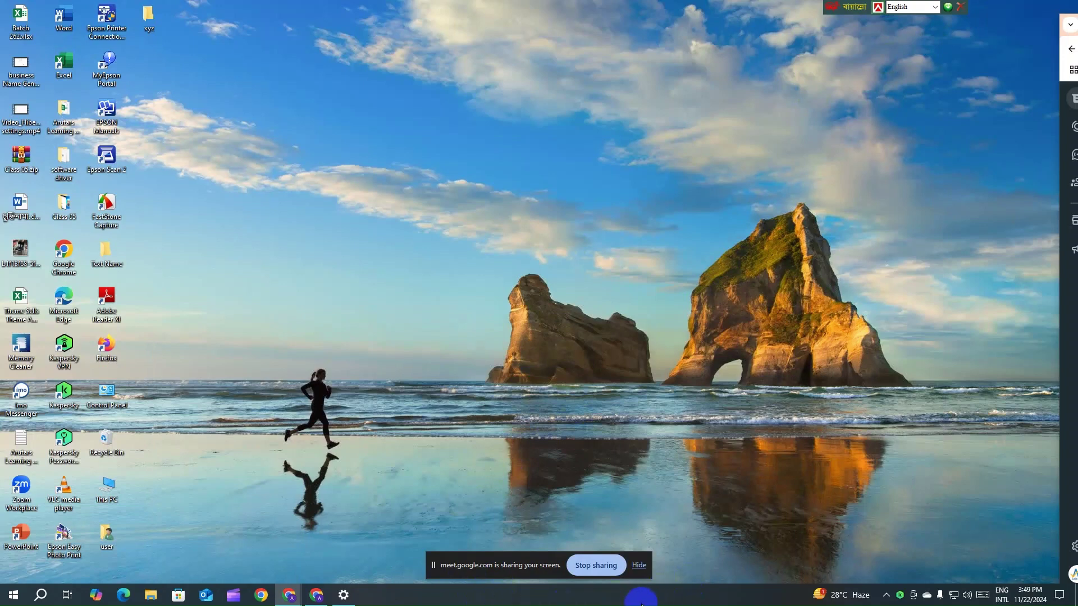
pyautogui.rightClick(375, 82)
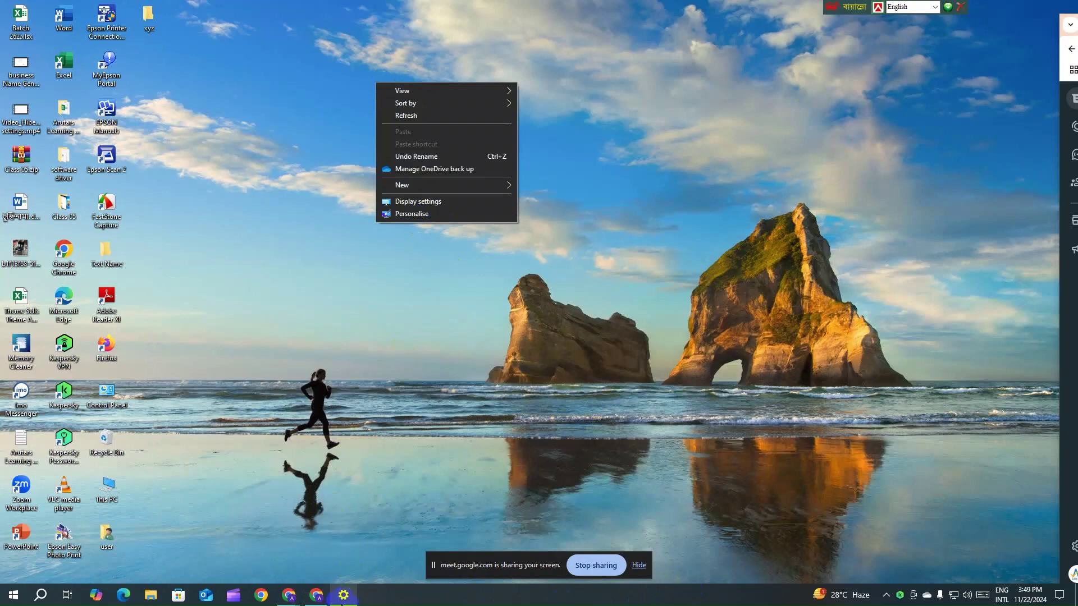
pyautogui.click(344, 594)
pyautogui.click(69, 153)
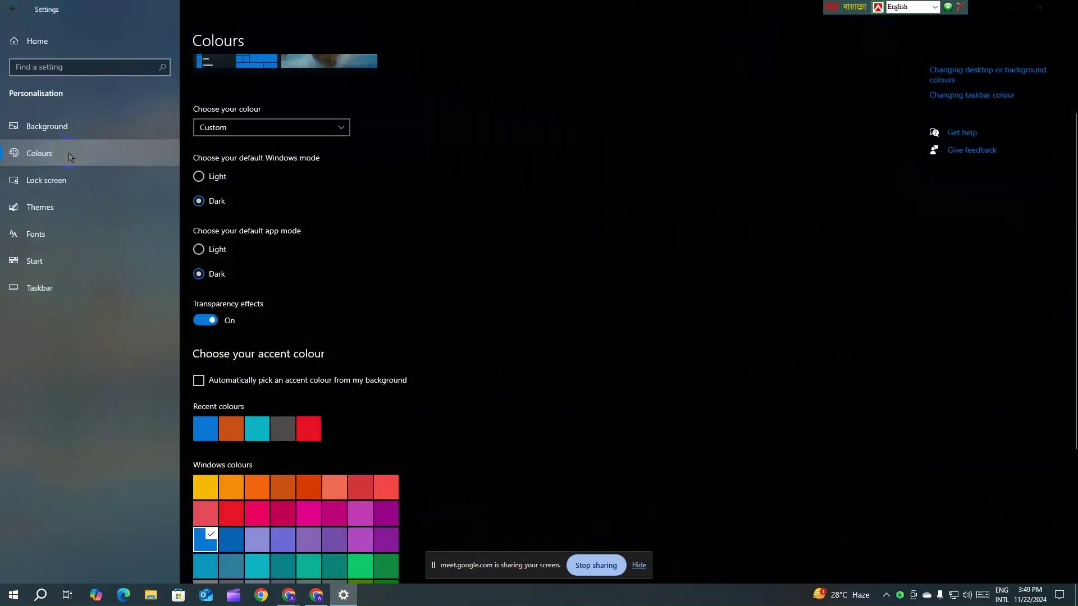
# - Try a magenta accent colour from the Windows colours and switch the accent back to blue
pyautogui.scroll(-4, 483, 303)
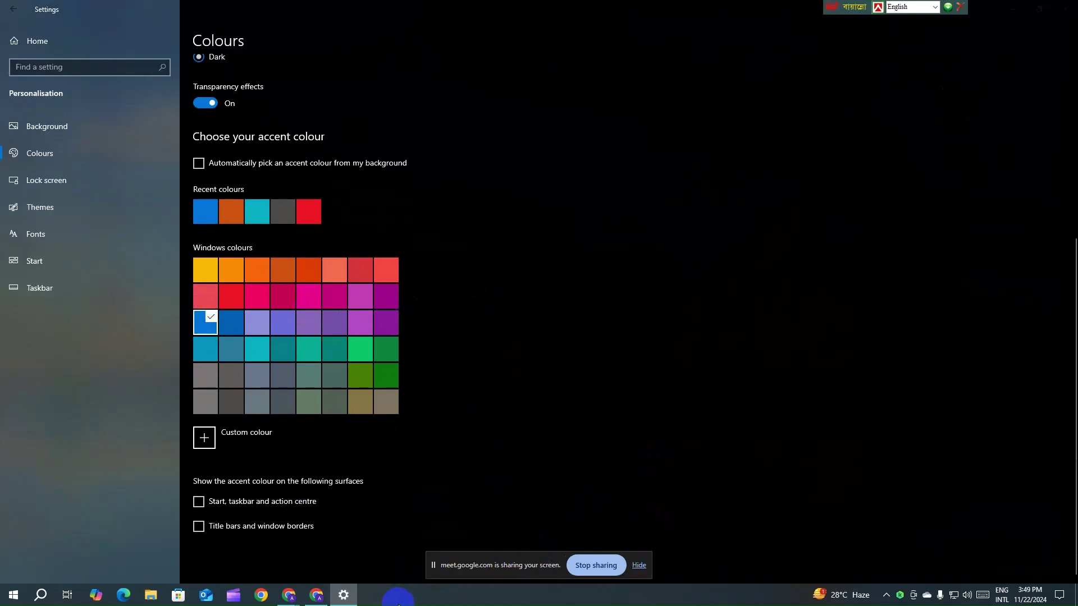
pyautogui.click(331, 306)
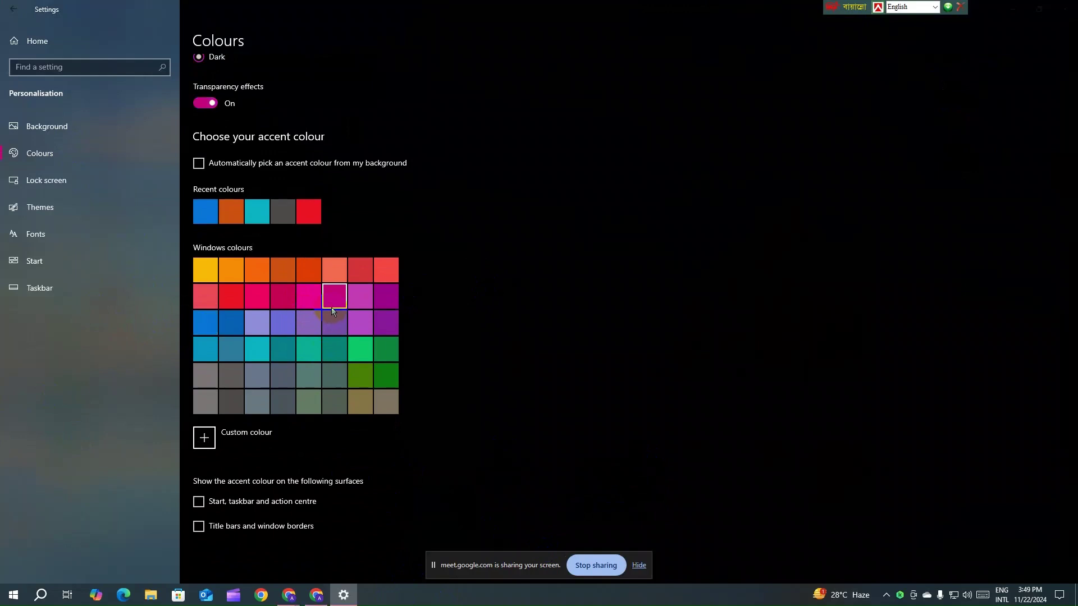
pyautogui.click(212, 329)
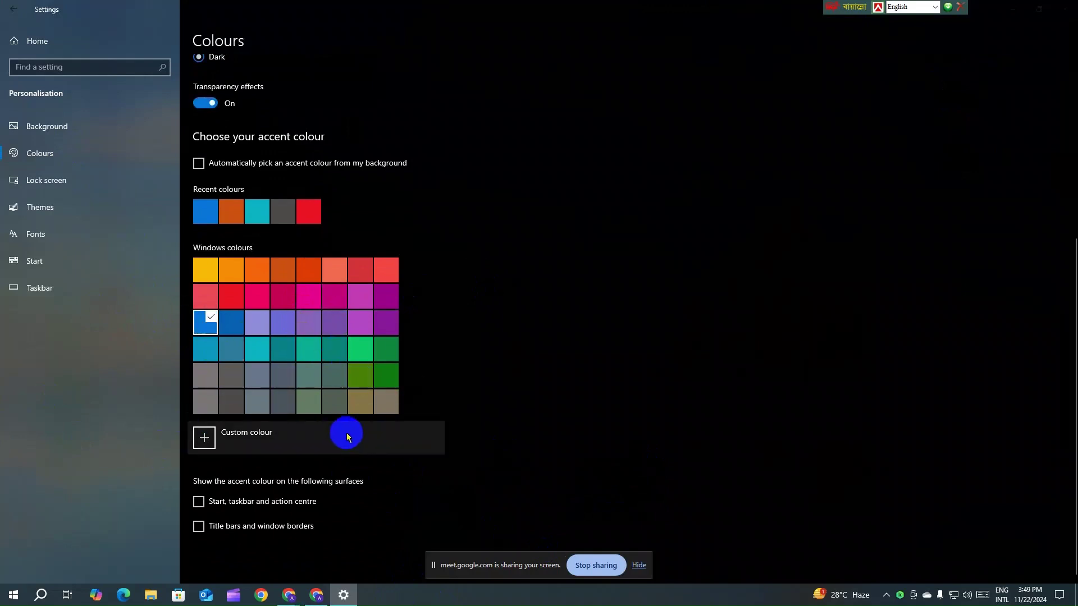
pyautogui.scroll(2, 392, 340)
# - Open the lock screen settings and set the lock screen background to Picture
pyautogui.click(88, 180)
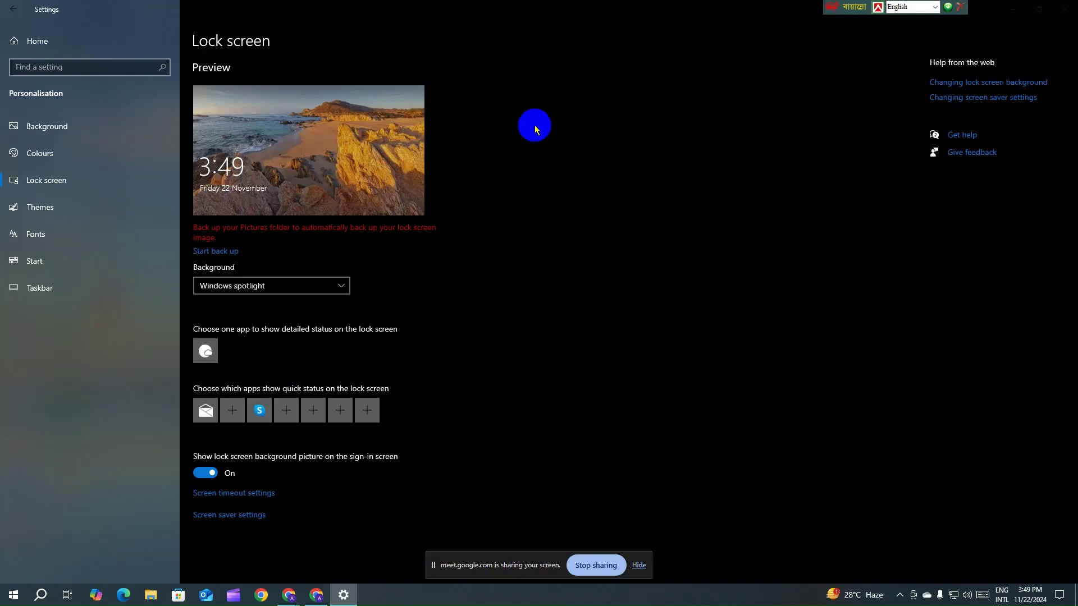
pyautogui.click(315, 195)
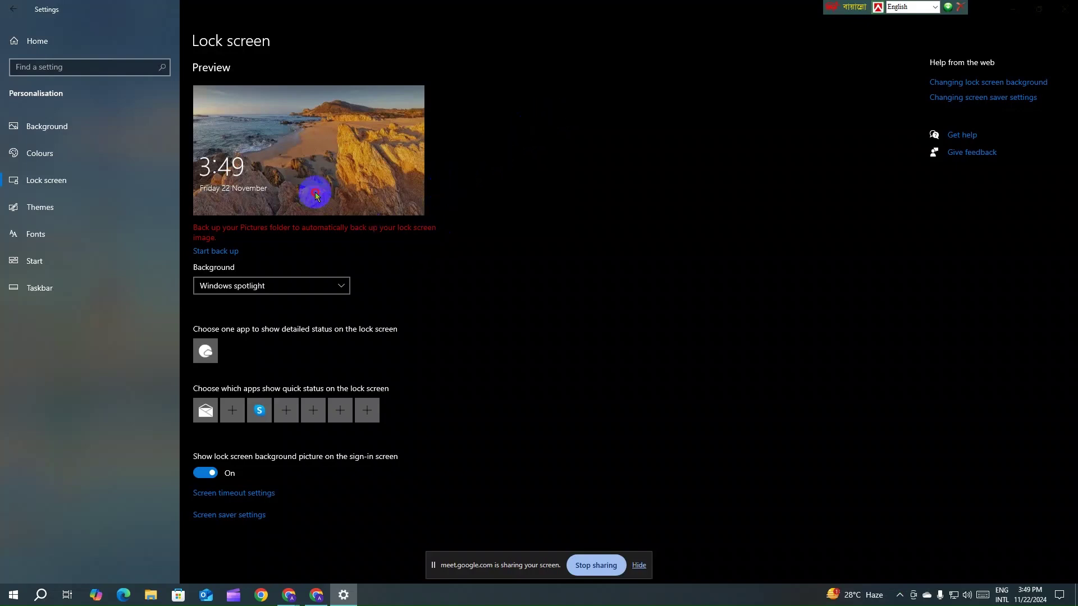
pyautogui.click(336, 286)
pyautogui.click(312, 304)
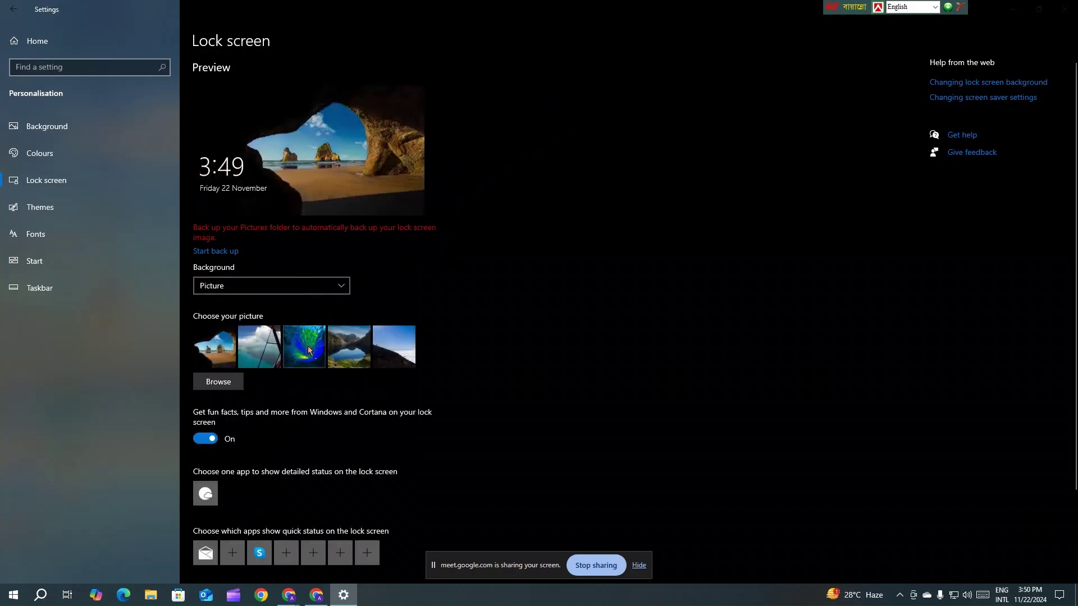
# - Choose the blue ice cave as the lock screen picture, then switch it to the mountain lake picture
pyautogui.click(309, 349)
pyautogui.click(458, 234)
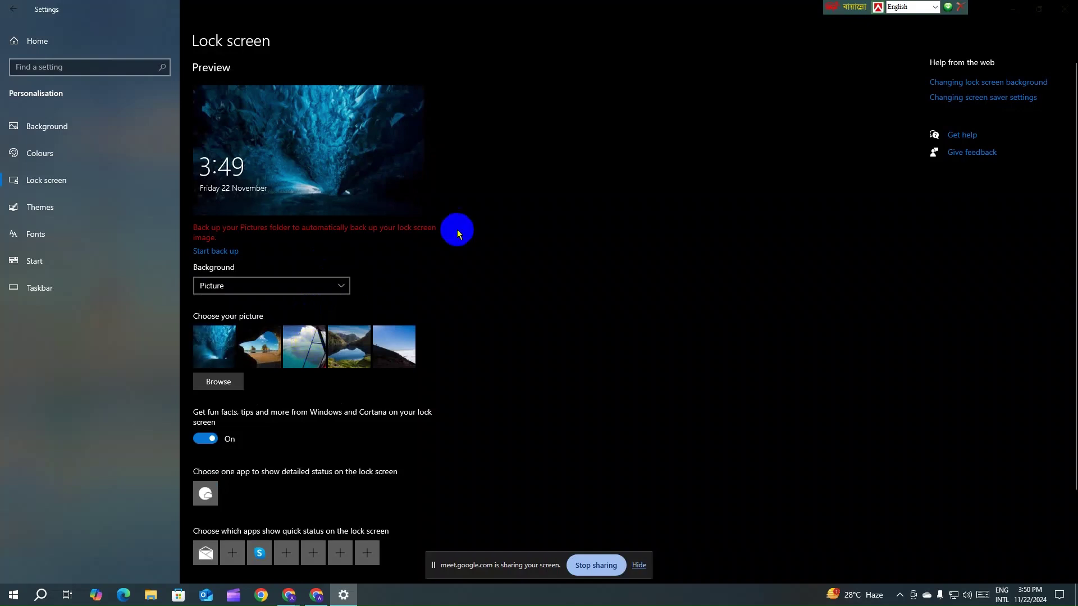
pyautogui.click(360, 129)
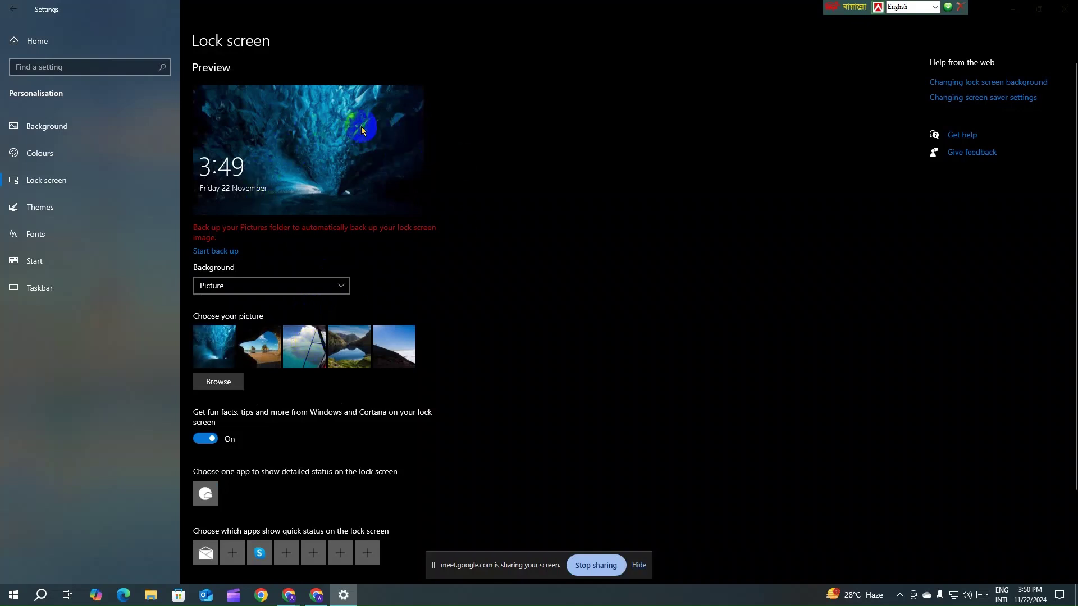
pyautogui.click(350, 350)
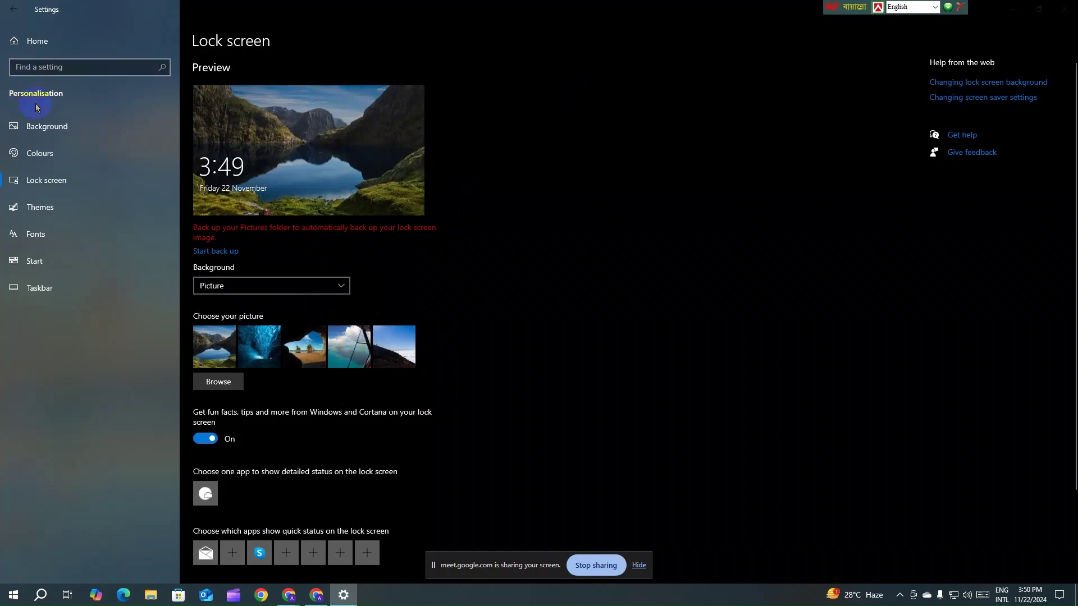
# - Revisit the Background page, return to the lock screen settings, and review their options and available background types
pyautogui.click(76, 134)
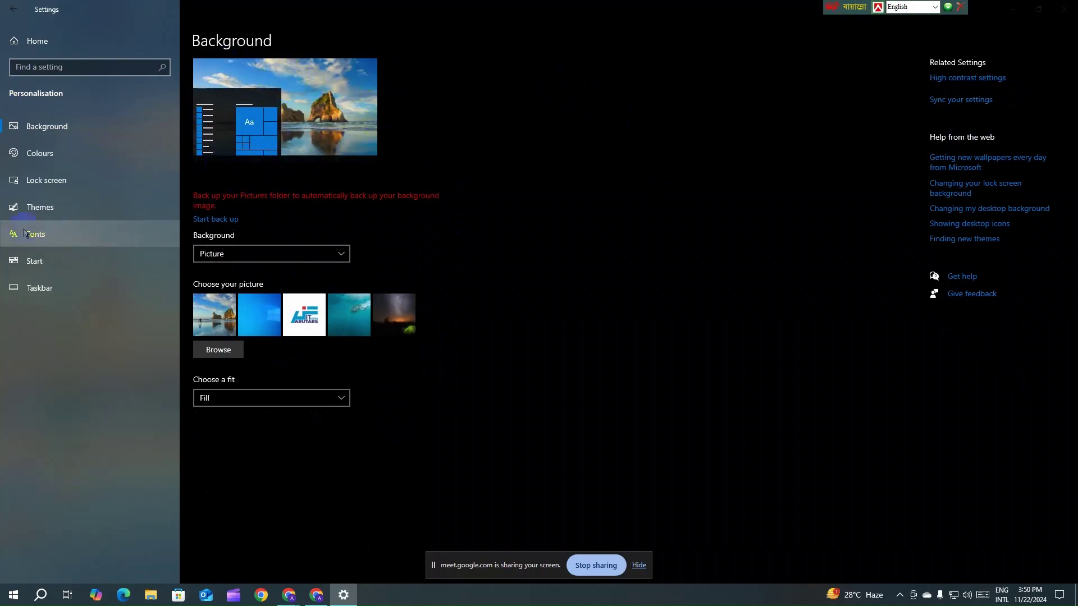
pyautogui.click(62, 181)
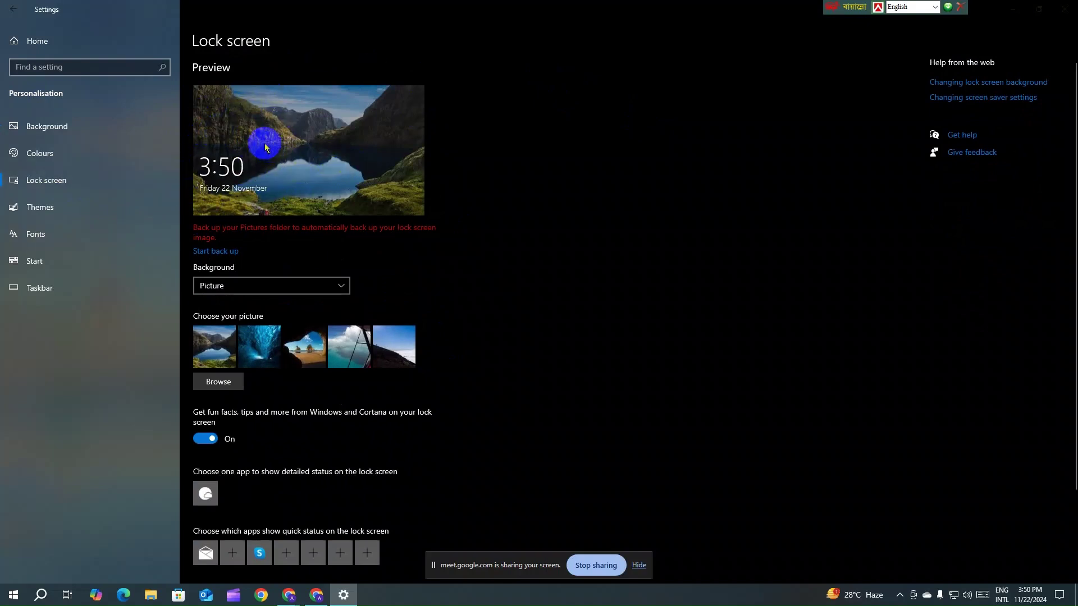
pyautogui.scroll(-3, 270, 204)
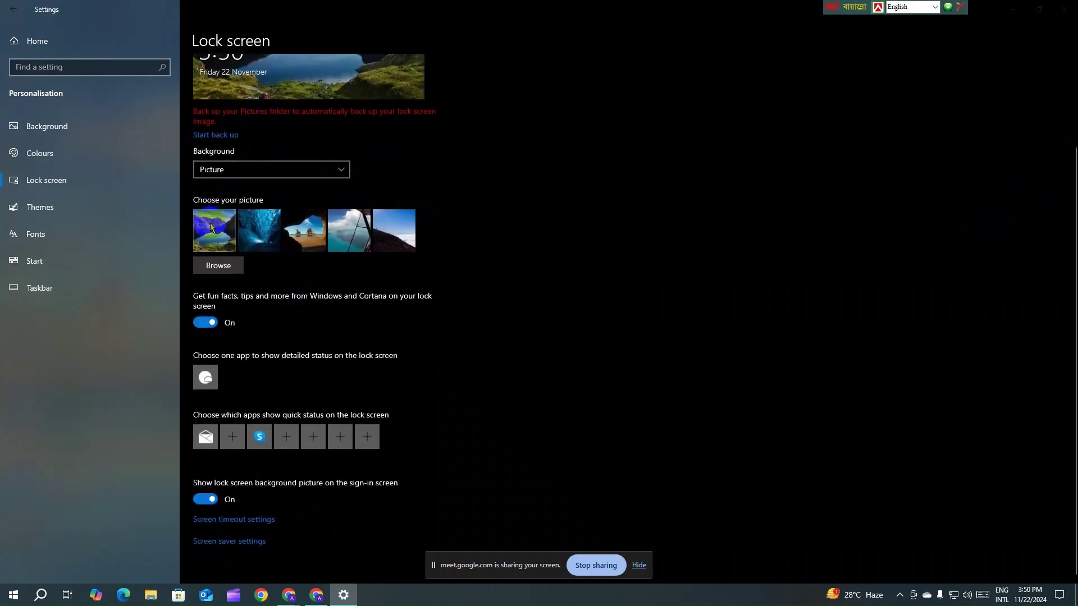
pyautogui.click(293, 168)
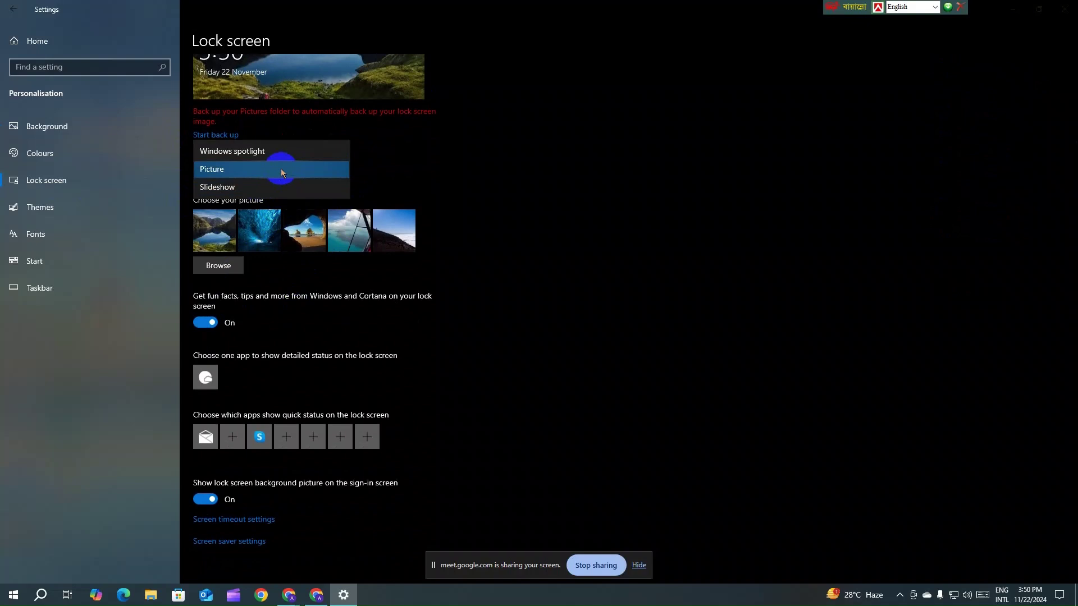
pyautogui.click(469, 180)
# - Apply the Flowers theme, check it on the desktop, and switch to the Windows 10 theme
pyautogui.click(66, 210)
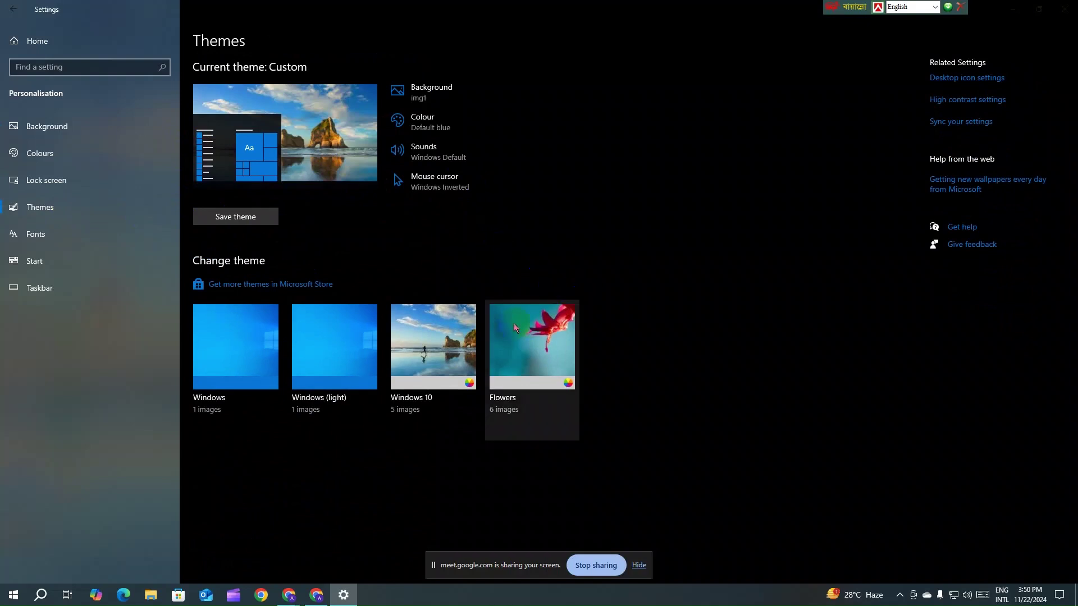
pyautogui.click(459, 377)
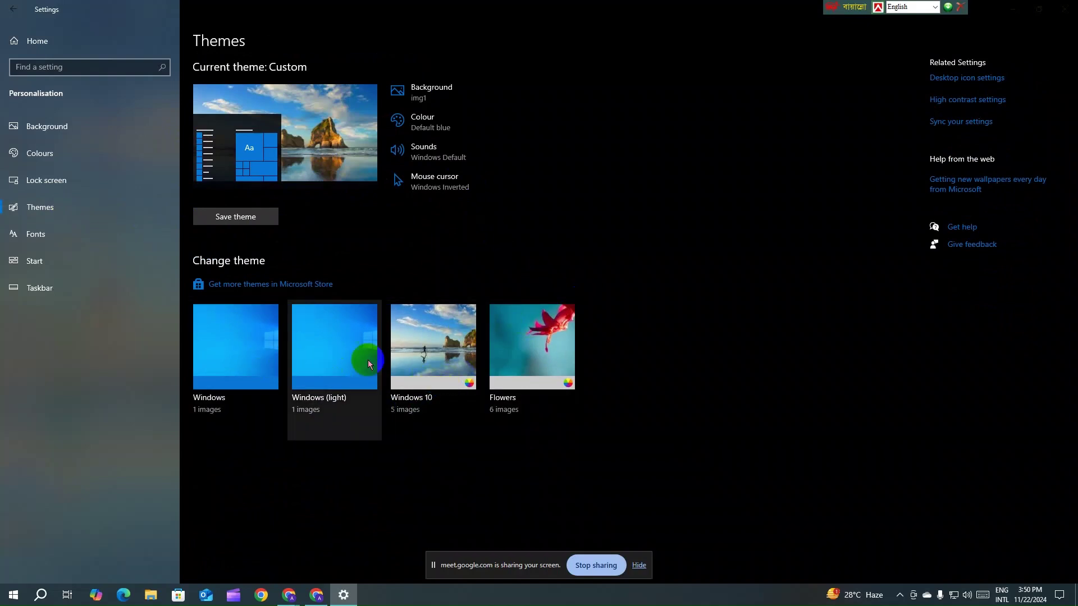
pyautogui.click(440, 366)
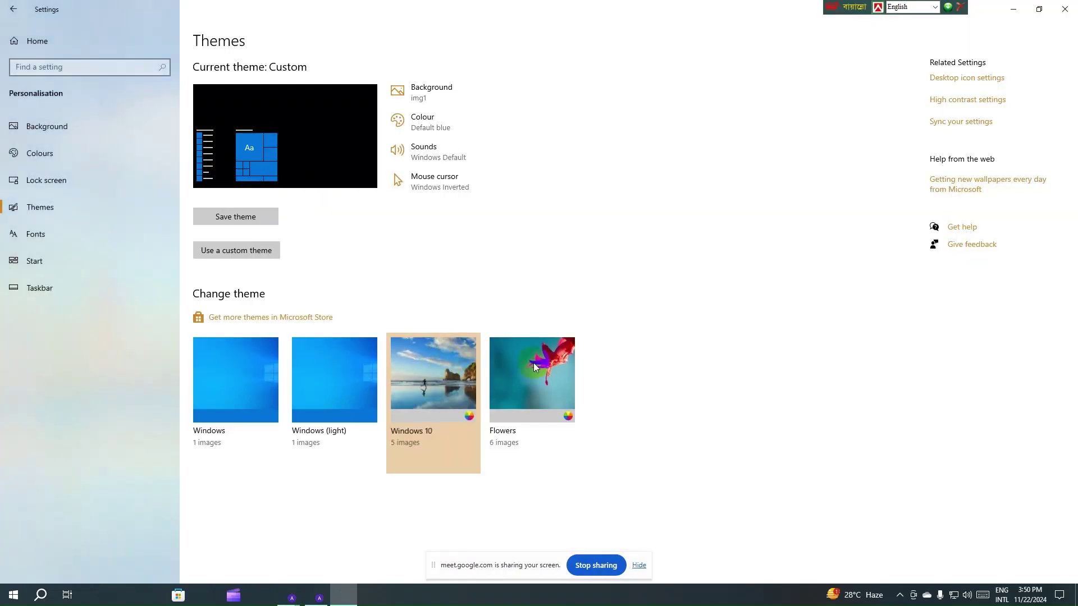
pyautogui.click(534, 367)
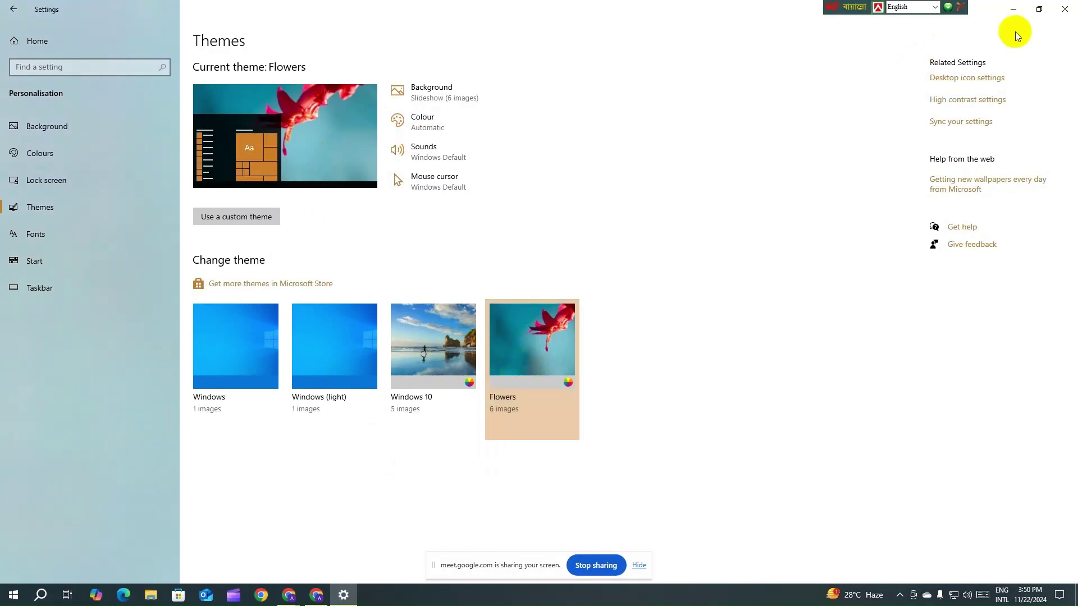
pyautogui.click(1013, 8)
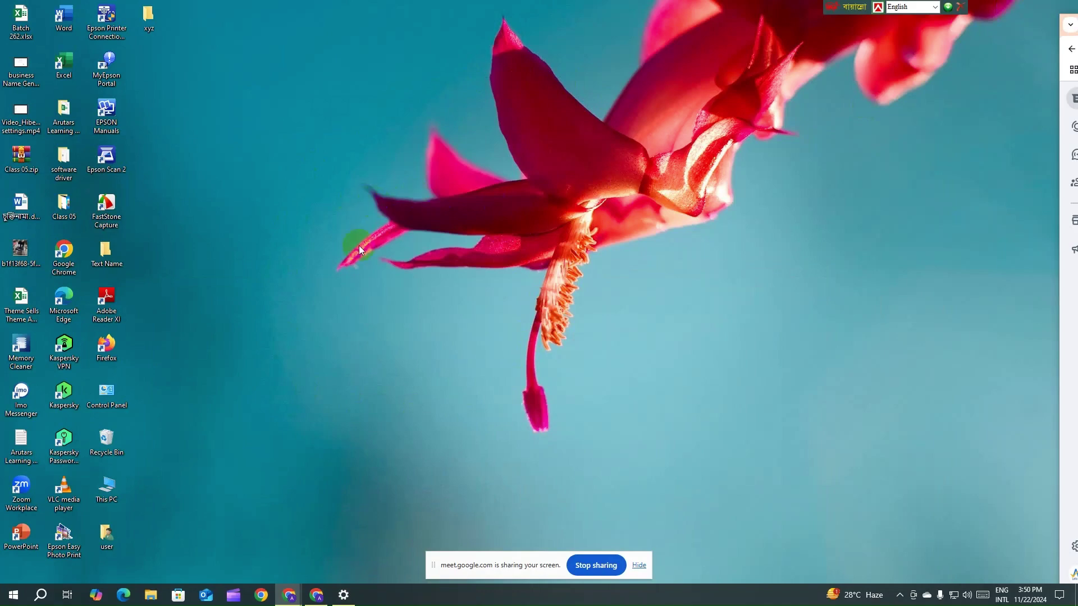
pyautogui.click(343, 593)
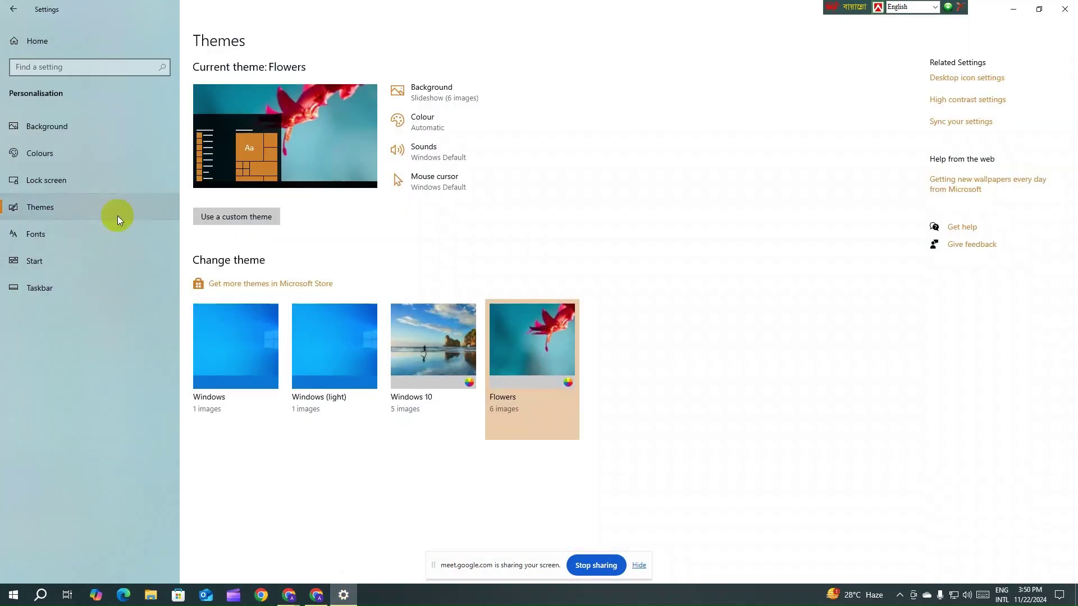
pyautogui.click(420, 342)
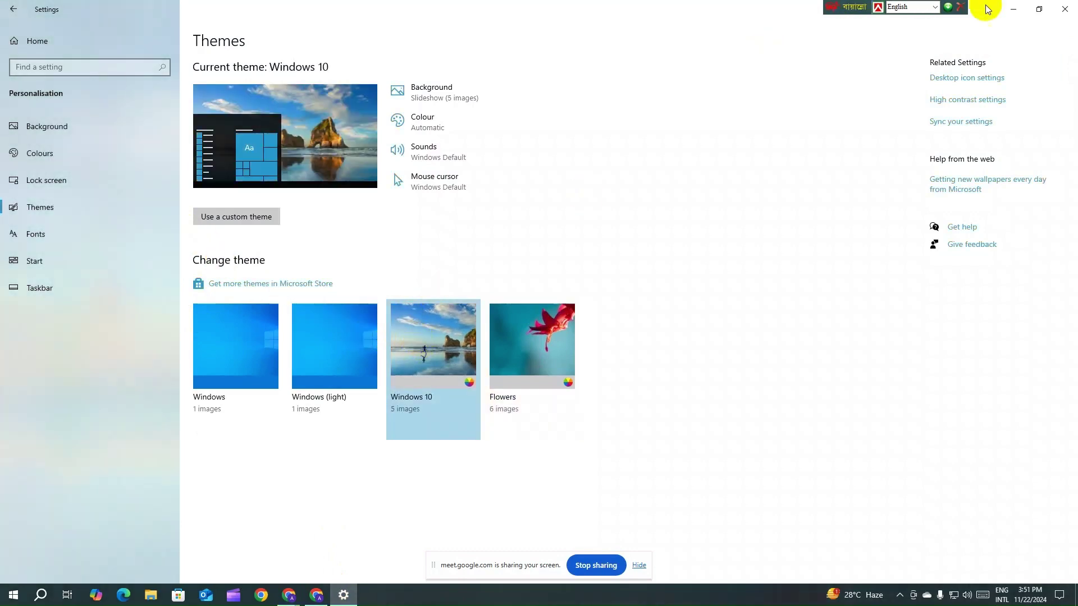
# - Open the Fonts page, check the desktop briefly, and browse the list of available fonts
pyautogui.click(56, 237)
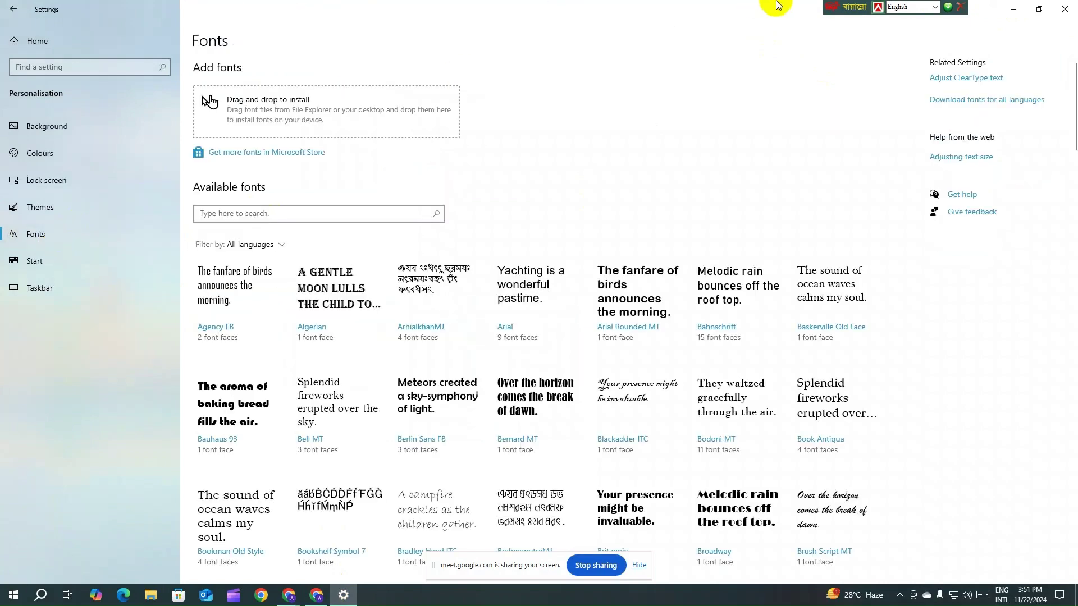
pyautogui.click(279, 214)
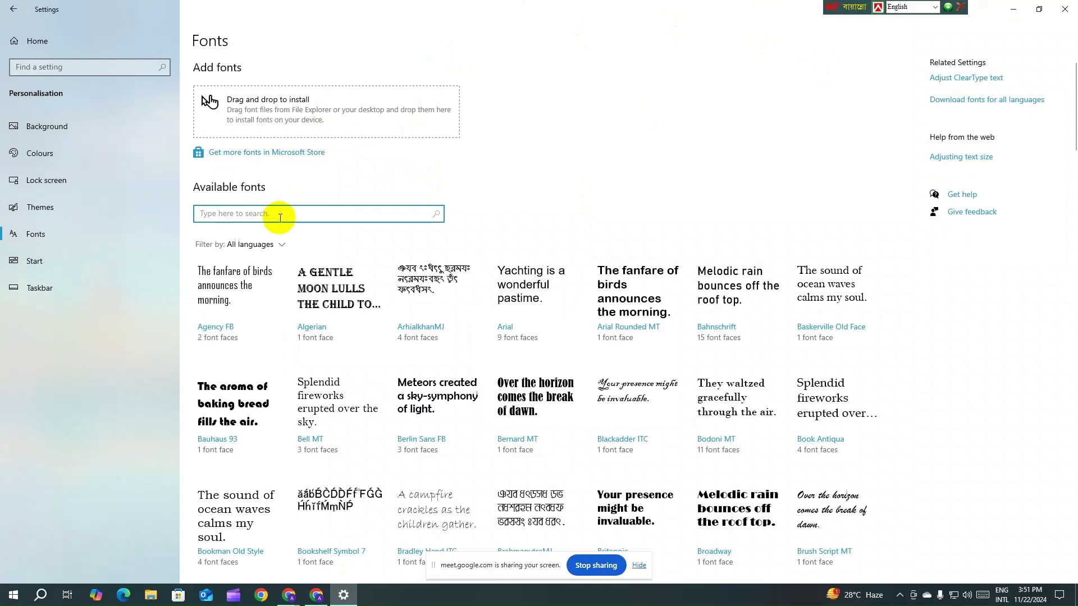
pyautogui.click(1013, 9)
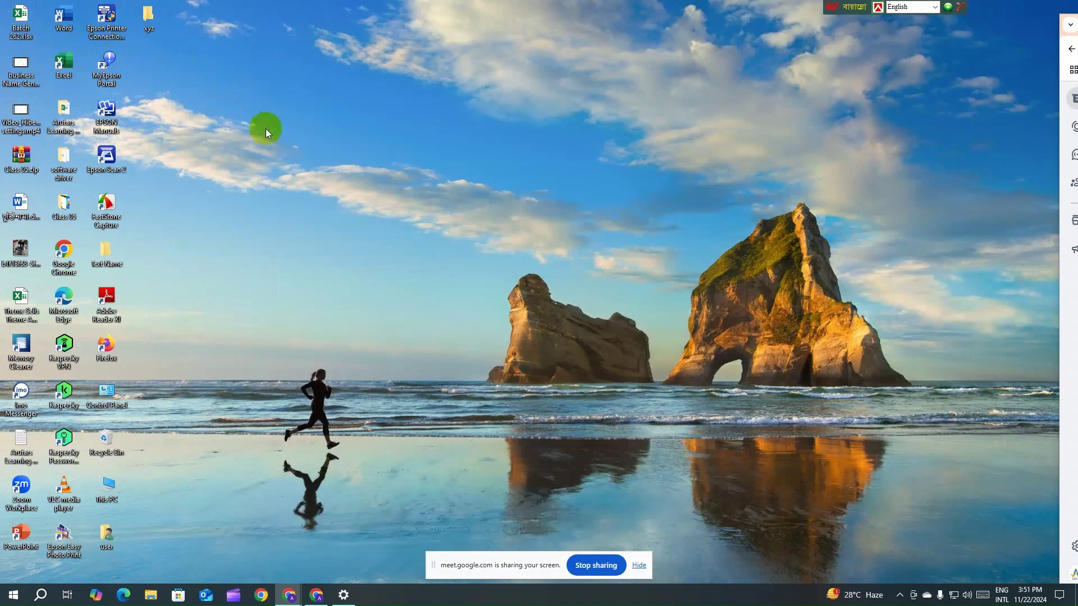
pyautogui.click(343, 594)
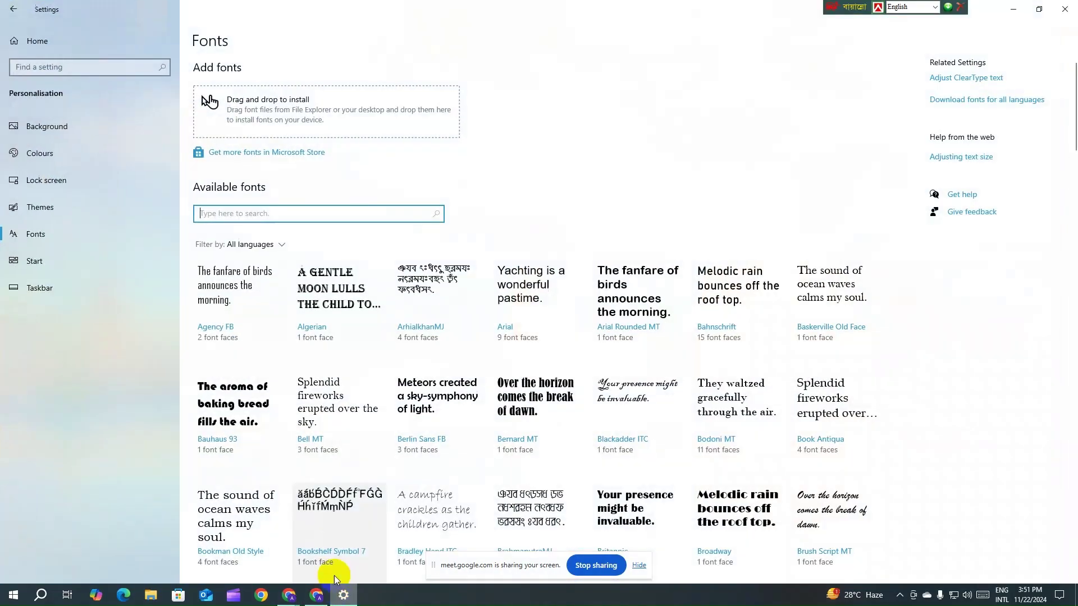
pyautogui.click(101, 237)
pyautogui.scroll(-8, 297, 245)
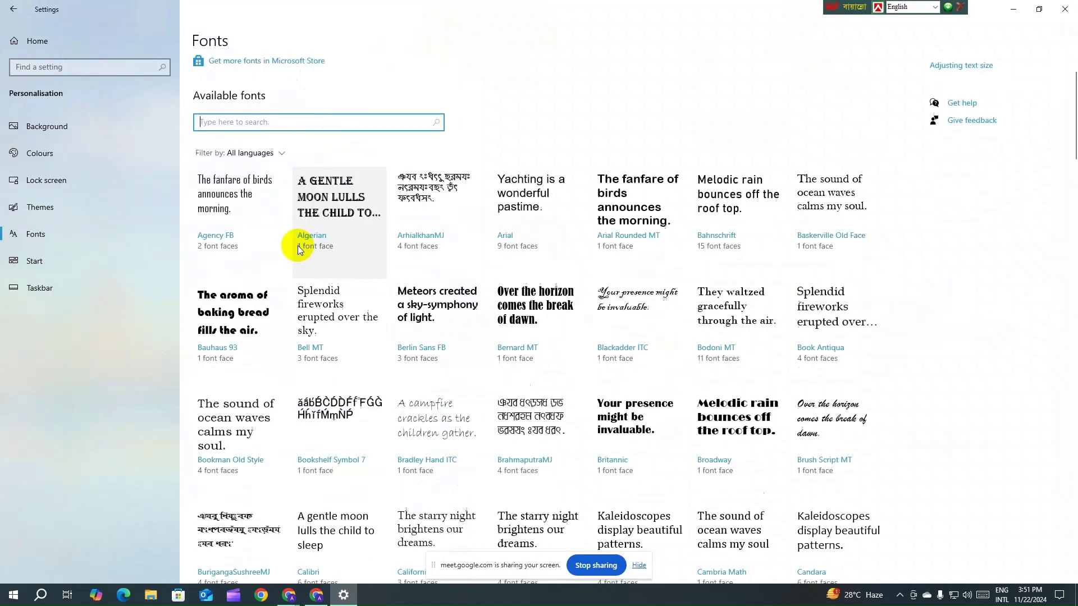
pyautogui.scroll(-14, 526, 253)
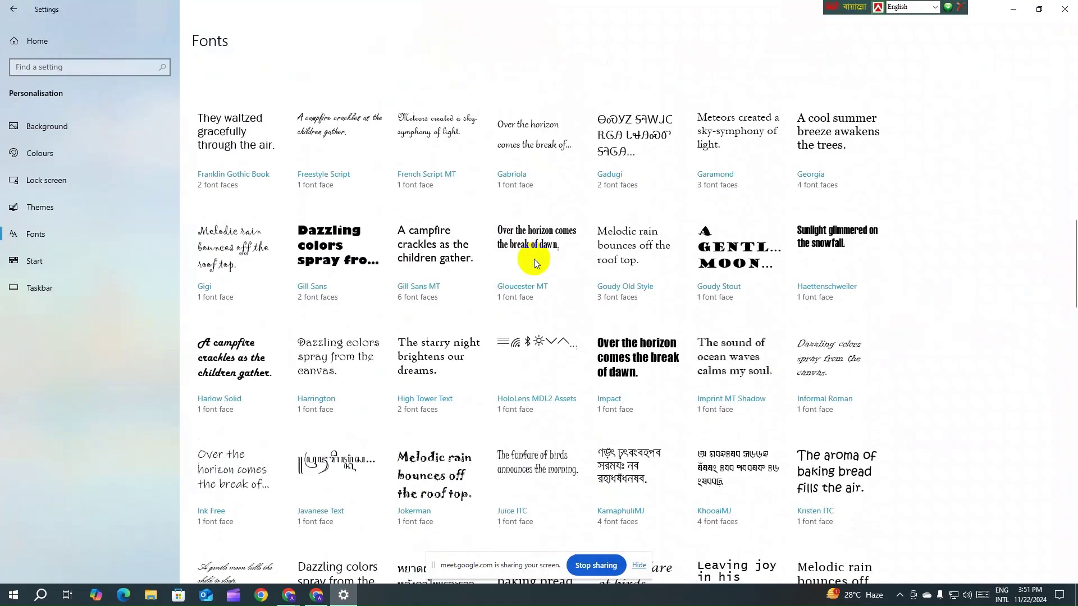
pyautogui.scroll(20, 578, 259)
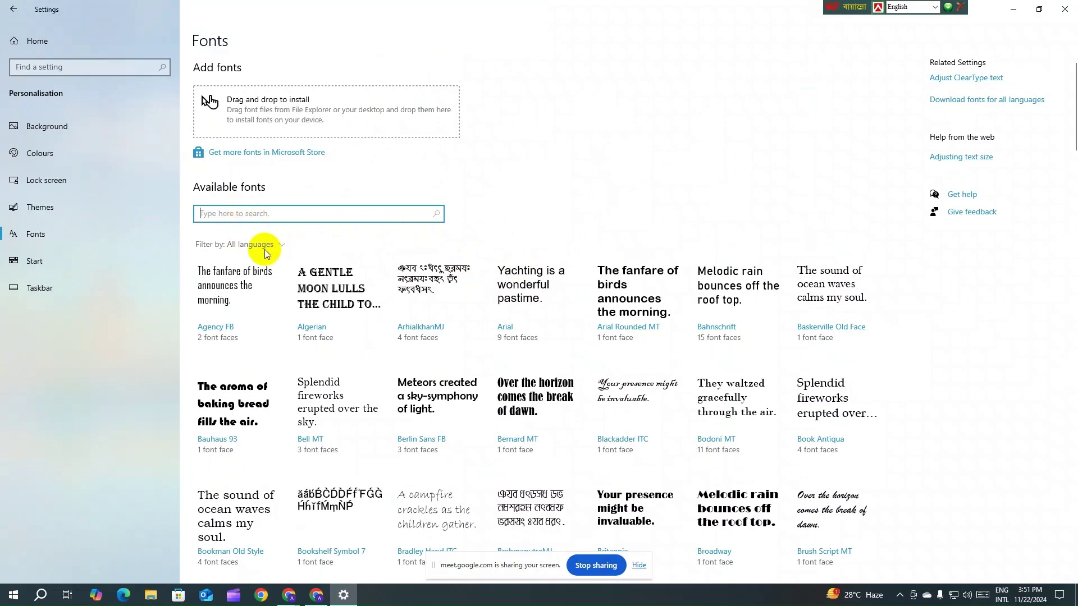
# - Review the language filter choices for the available fonts and browse the unfiltered font list
pyautogui.click(278, 244)
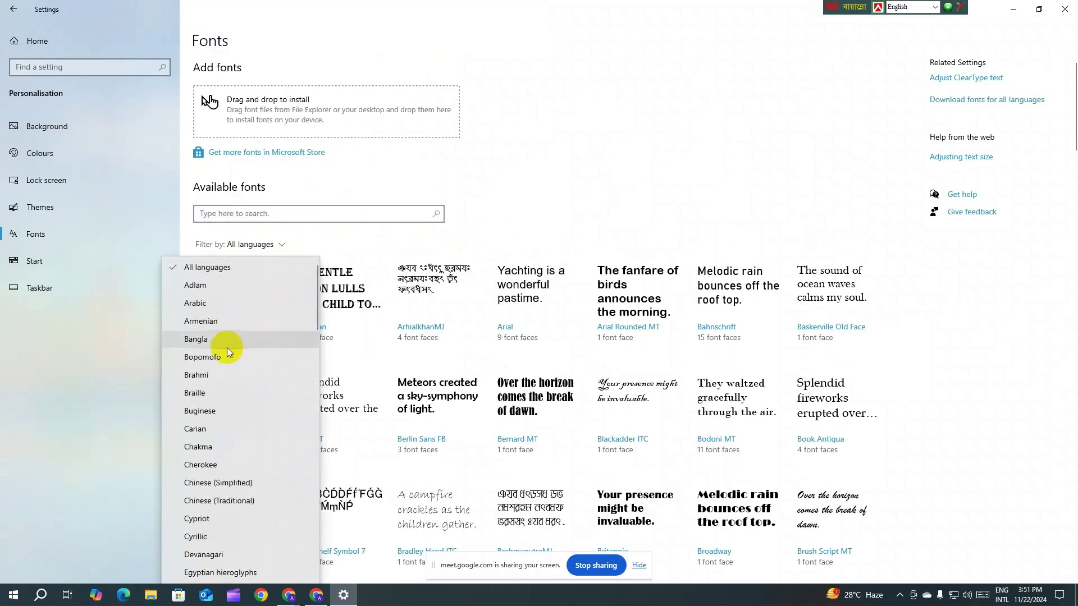
pyautogui.click(649, 289)
pyautogui.scroll(-10, 371, 359)
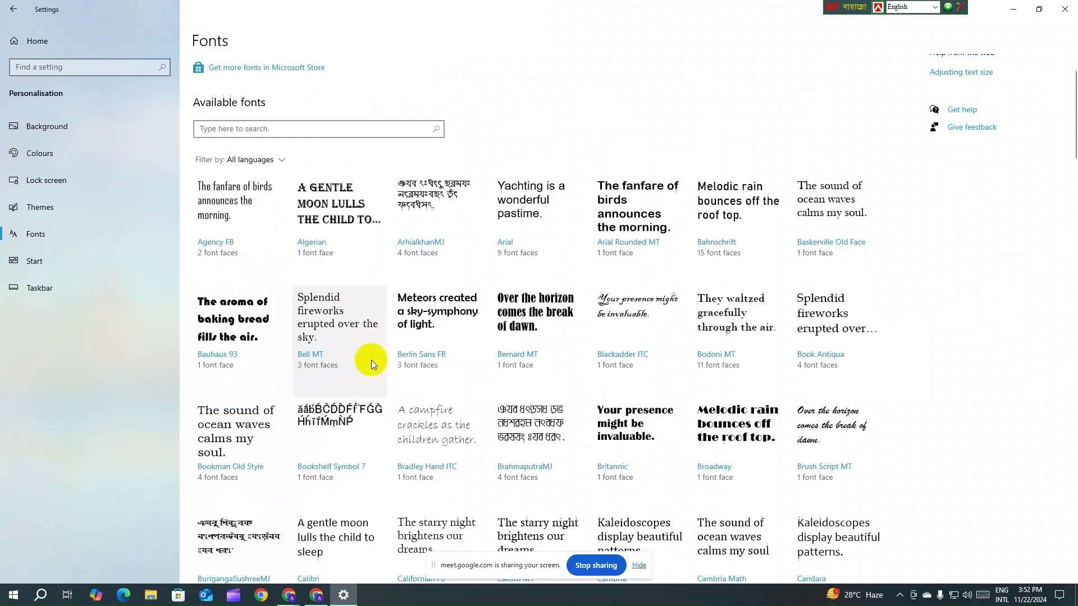
pyautogui.scroll(-3, 407, 344)
pyautogui.scroll(15, 409, 337)
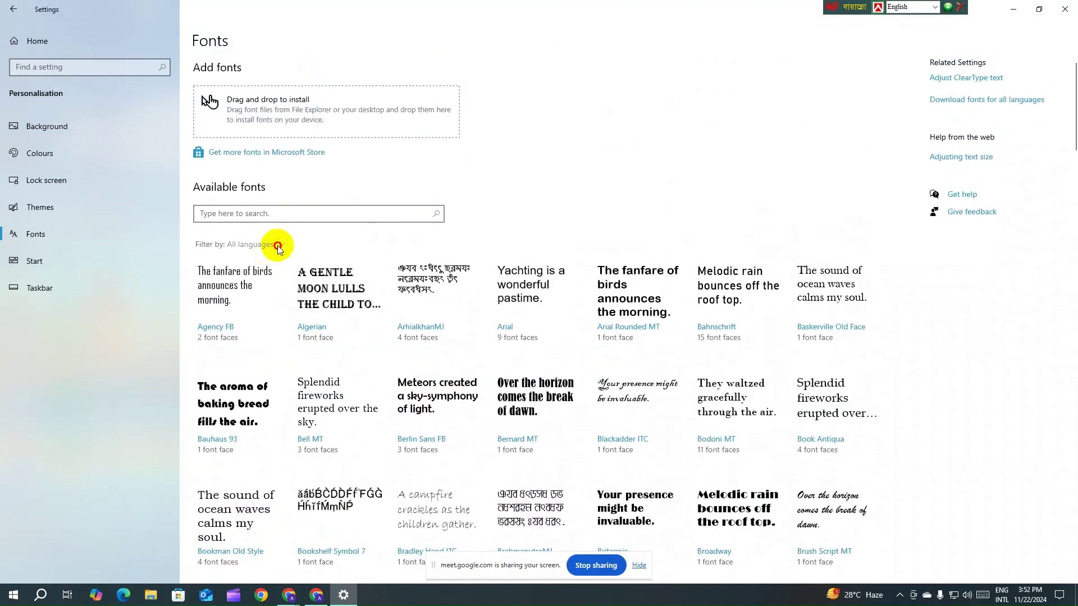
# - Filter the available fonts by Japanese, then switch the language filter to Arabic
pyautogui.click(278, 245)
pyautogui.scroll(-8, 264, 362)
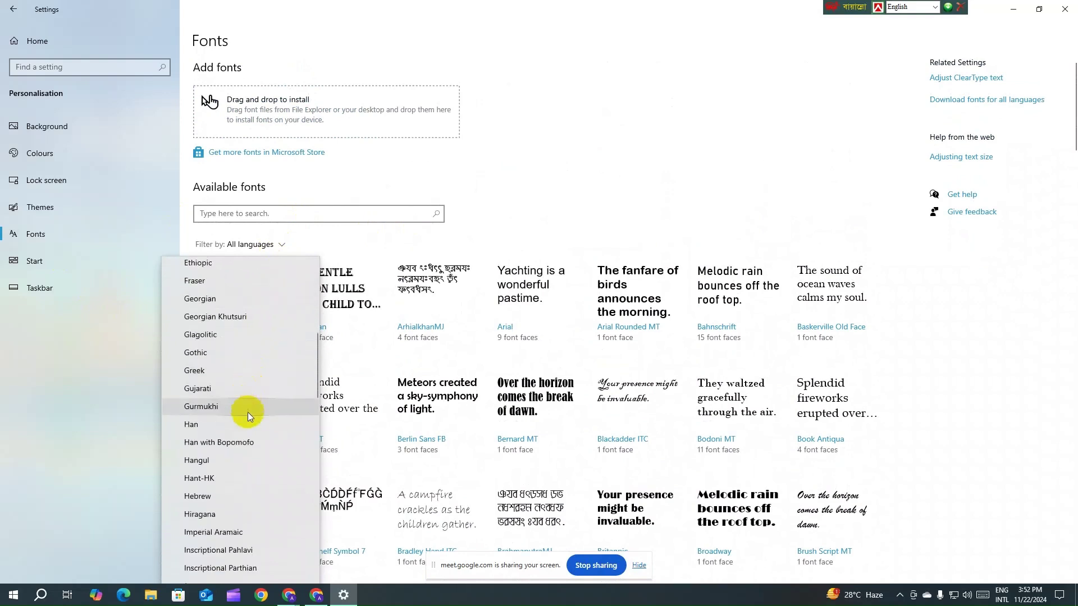
pyautogui.scroll(-6, 248, 410)
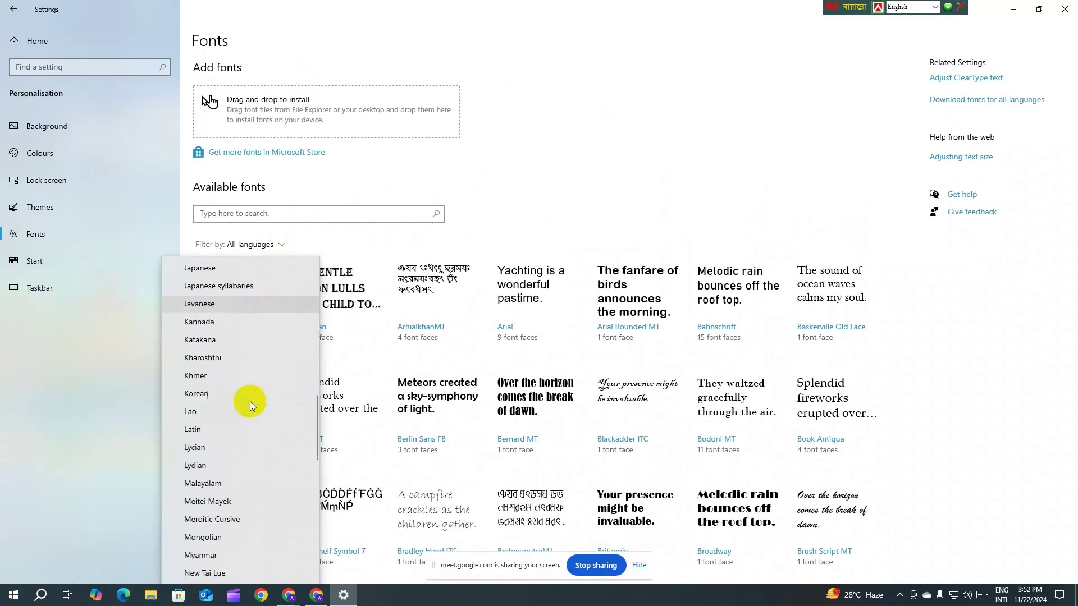
pyautogui.scroll(-3, 250, 402)
pyautogui.scroll(5, 251, 399)
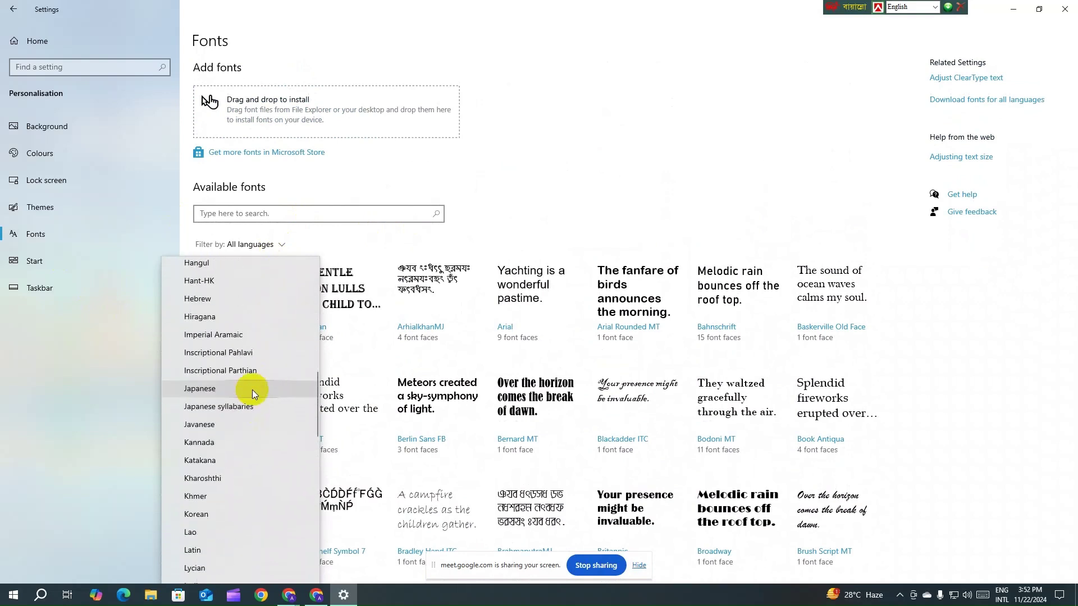
pyautogui.scroll(2, 250, 386)
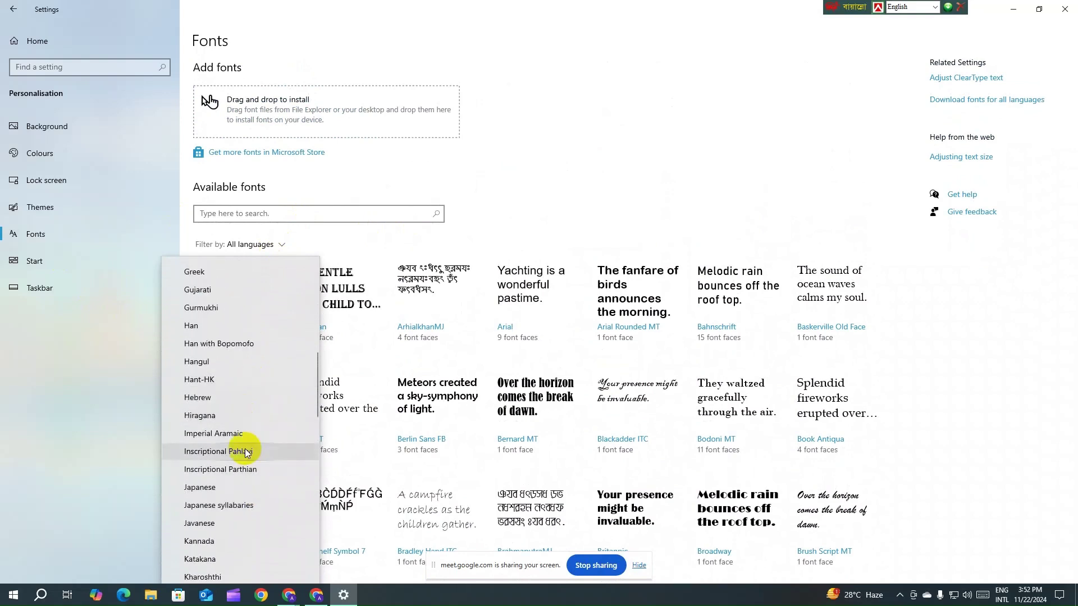
pyautogui.click(238, 487)
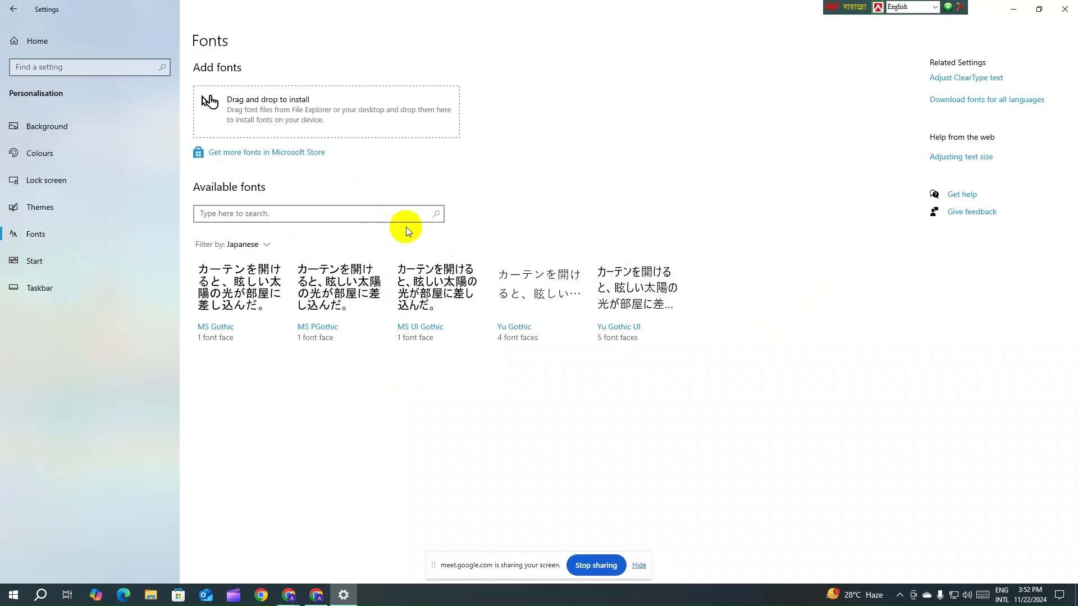
pyautogui.click(266, 244)
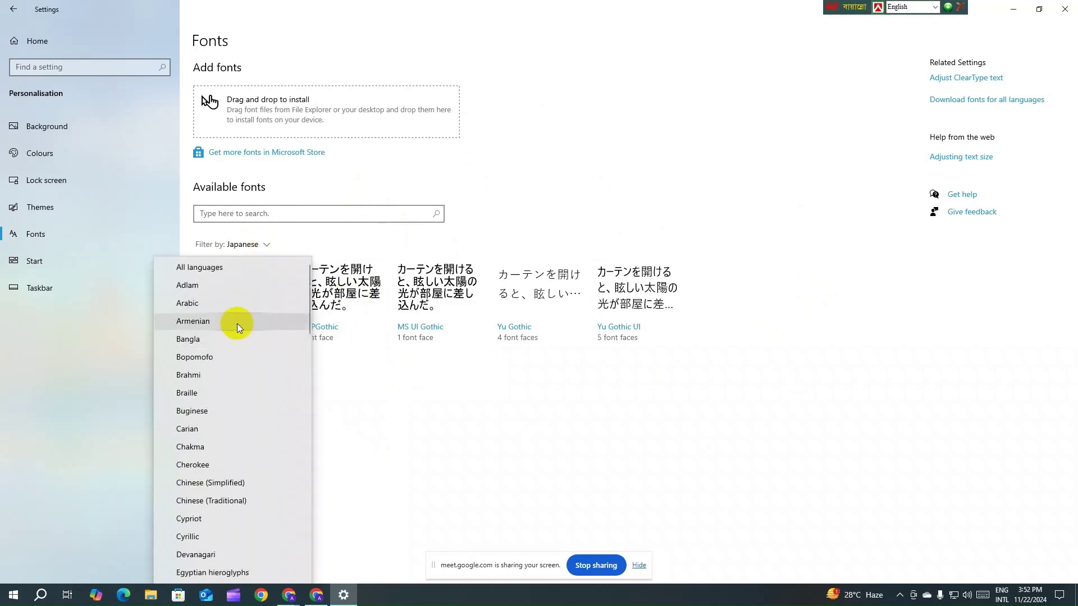
pyautogui.click(231, 306)
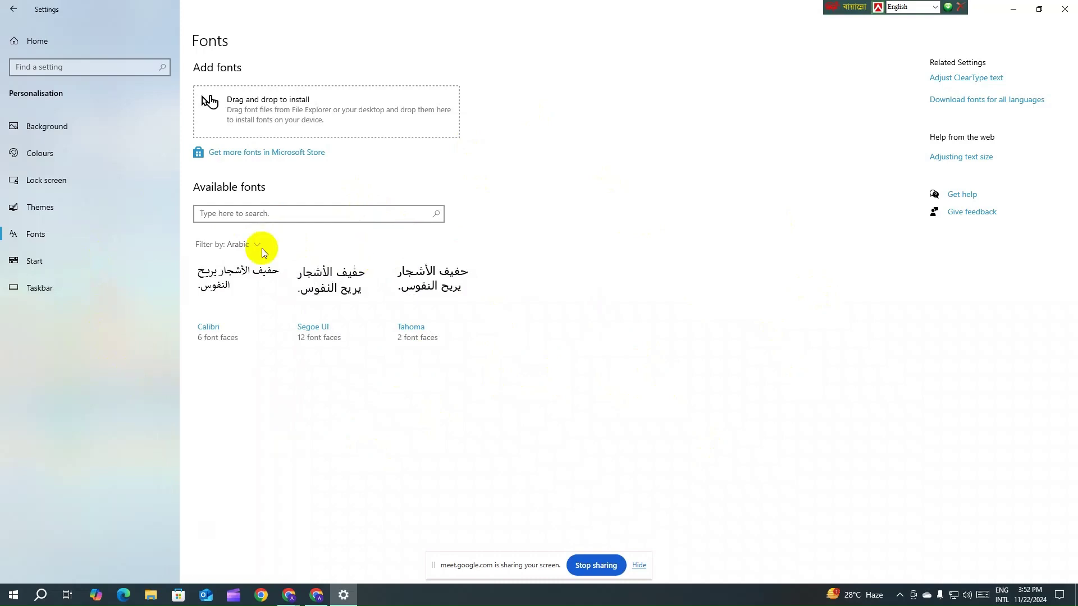
# - Open the Start personalisation page and examine the Start menu with its power options
pyautogui.click(88, 272)
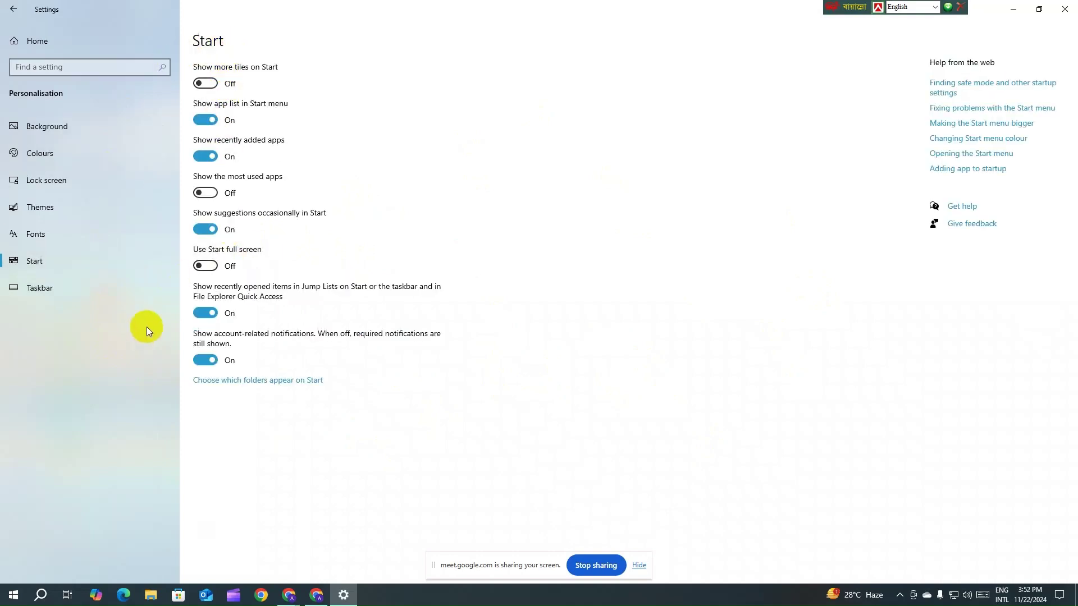
pyautogui.click(12, 598)
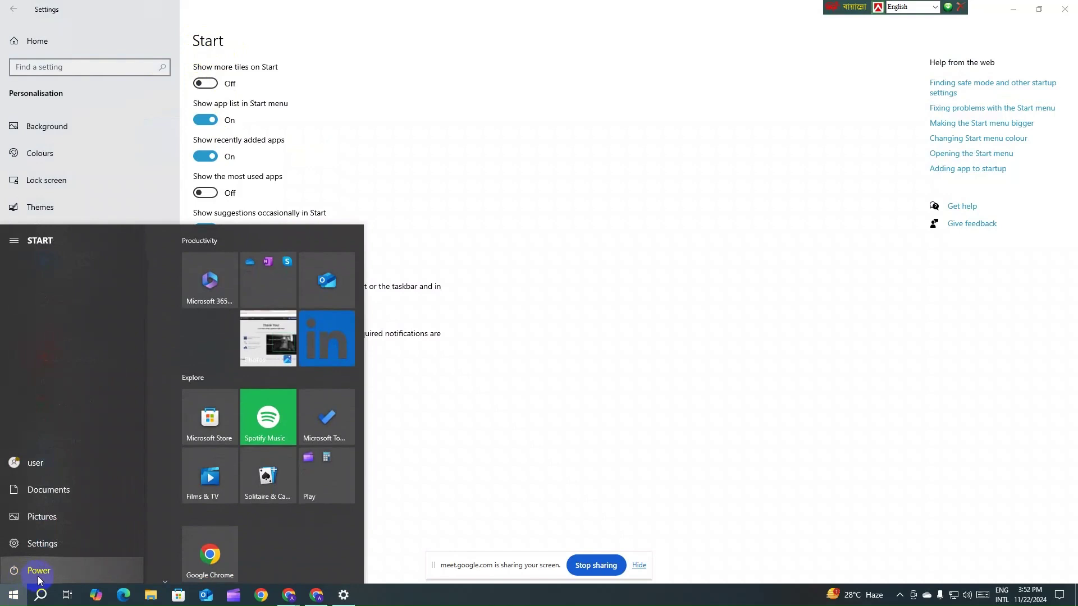
pyautogui.click(38, 571)
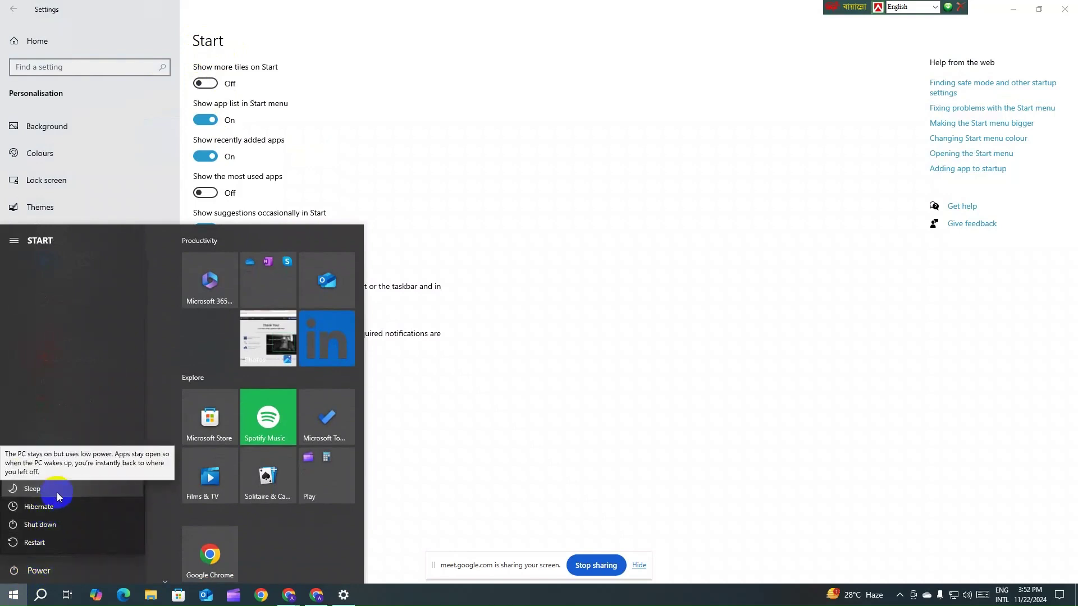
pyautogui.click(301, 50)
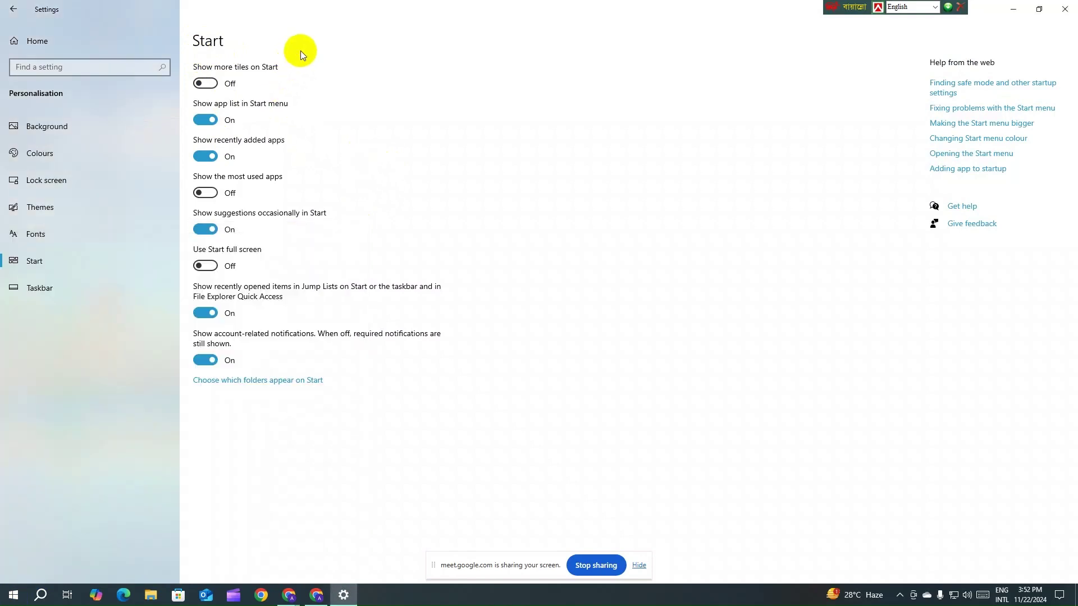
# - Open the Taskbar personalisation page and toggle Lock the taskbar off and back on twice
pyautogui.click(102, 295)
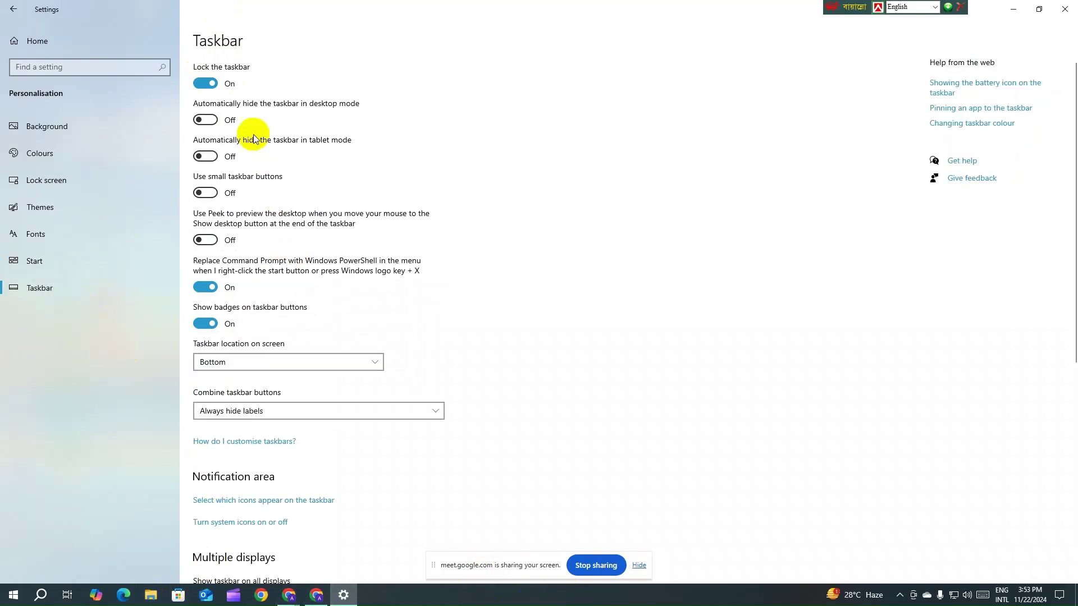
pyautogui.click(206, 84)
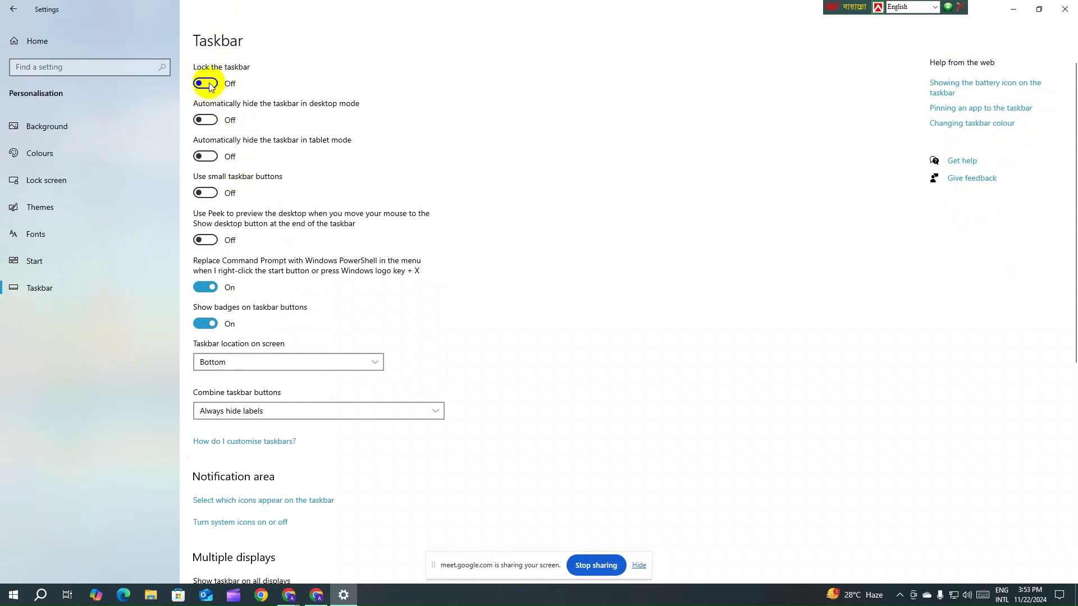
pyautogui.click(206, 84)
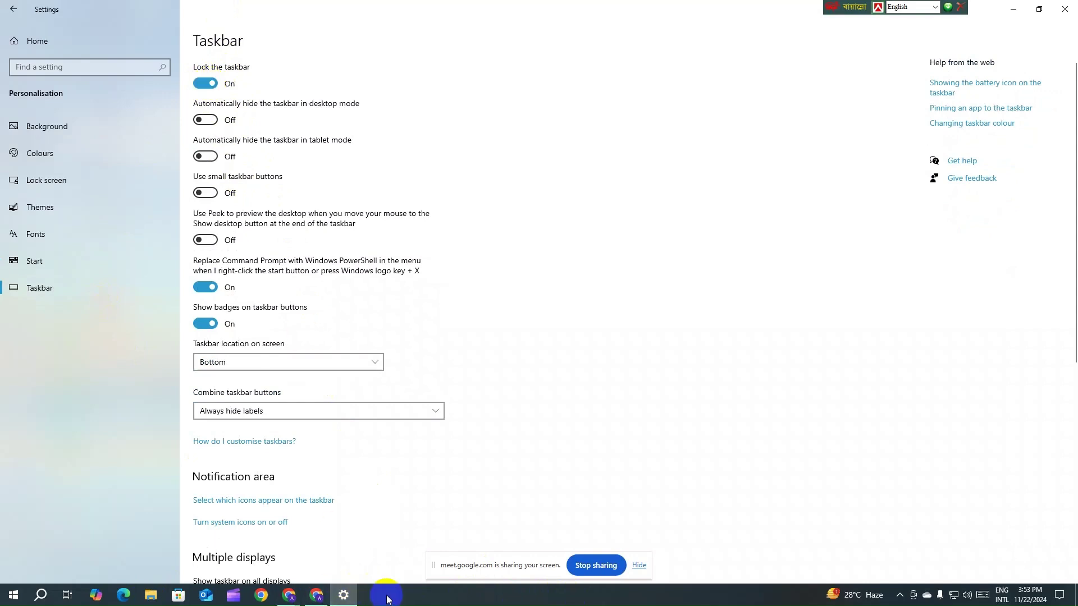
pyautogui.click(206, 84)
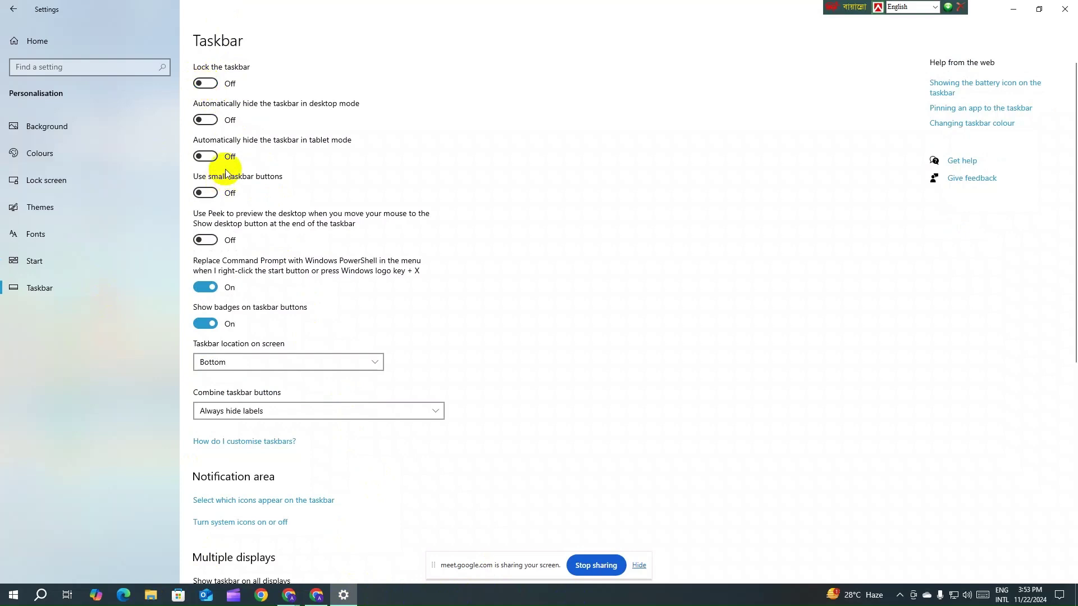
pyautogui.click(213, 83)
# - Return to the desktop, reopen and close the personalisation settings, and bring up the desktop context menu again
pyautogui.click(1012, 9)
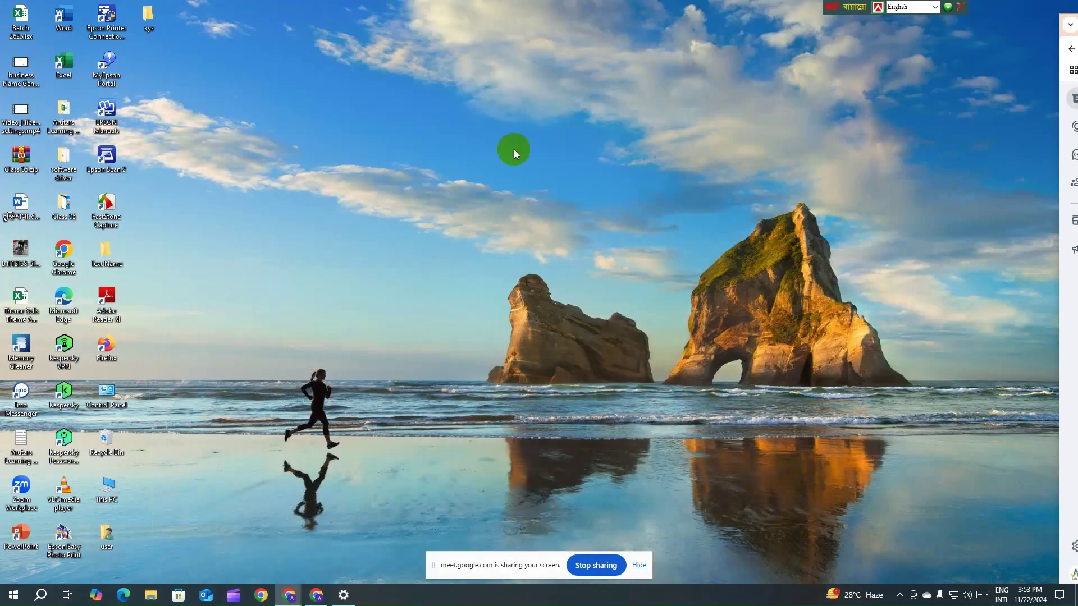
pyautogui.rightClick(424, 157)
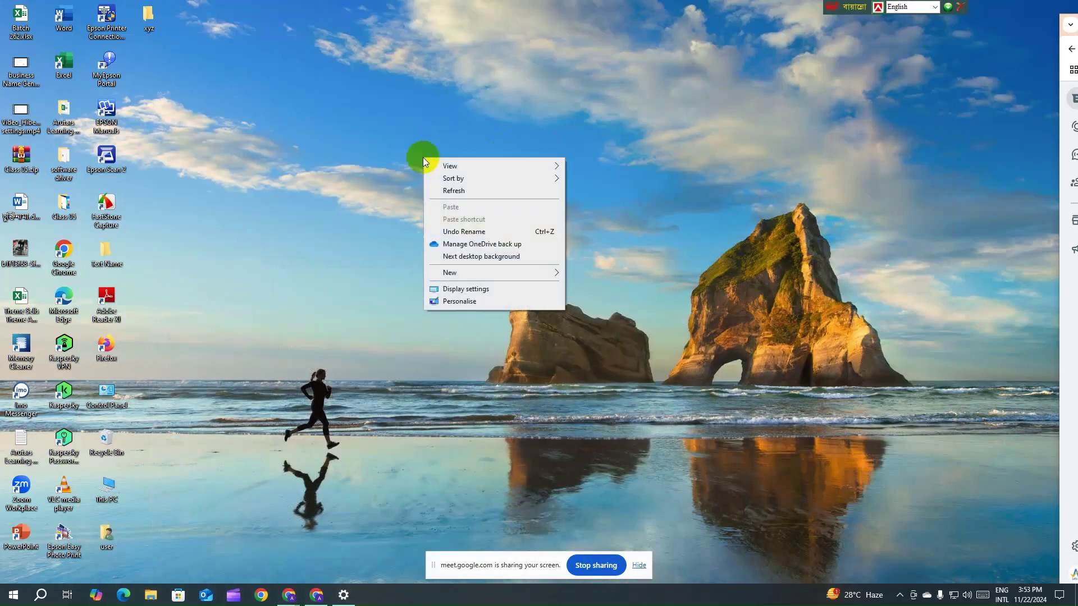
pyautogui.click(478, 303)
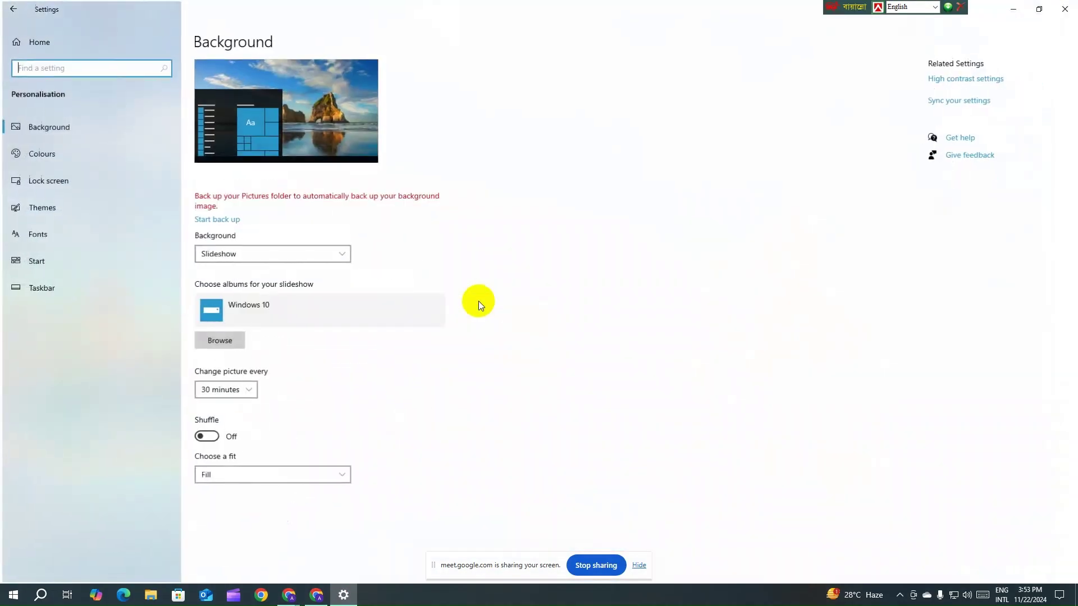
pyautogui.click(1064, 8)
pyautogui.rightClick(535, 116)
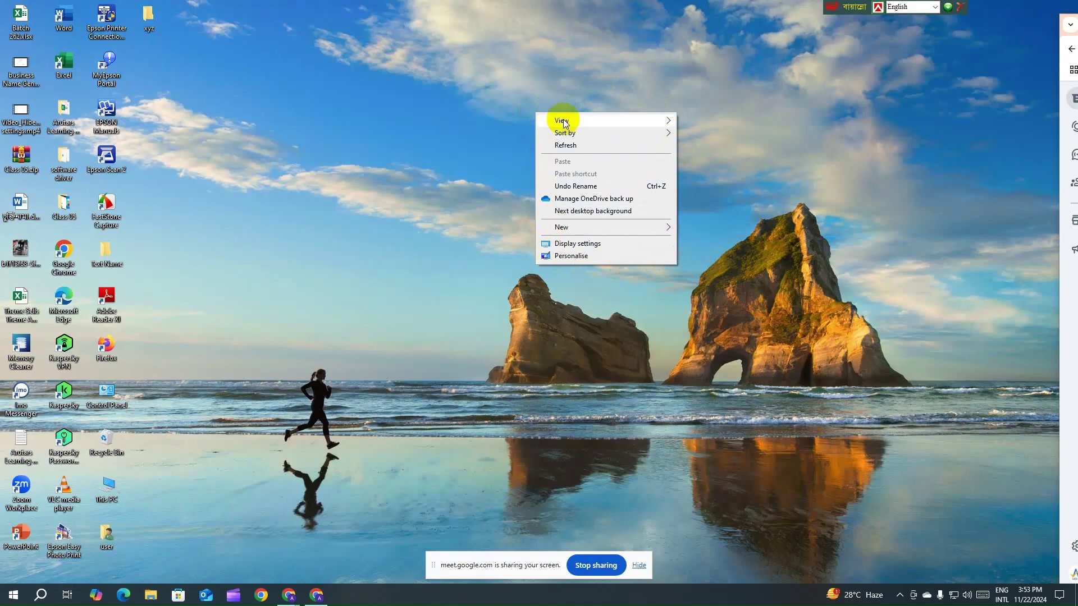
pyautogui.moveTo(564, 123)
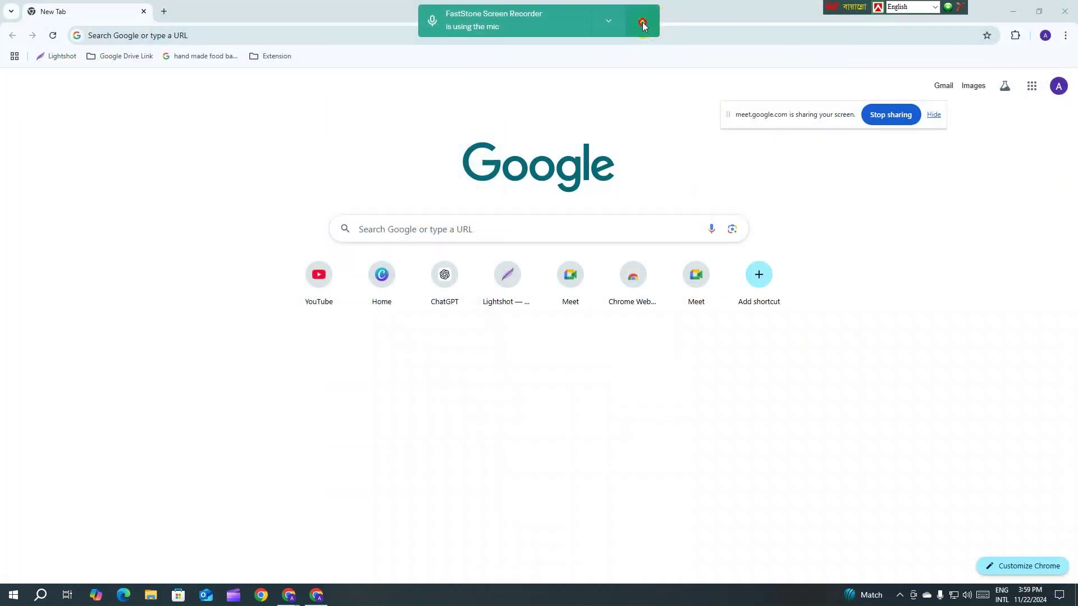
# - In Chrome, search Google for "lightshot download" and open the Lightshot downloads page
pyautogui.click(642, 24)
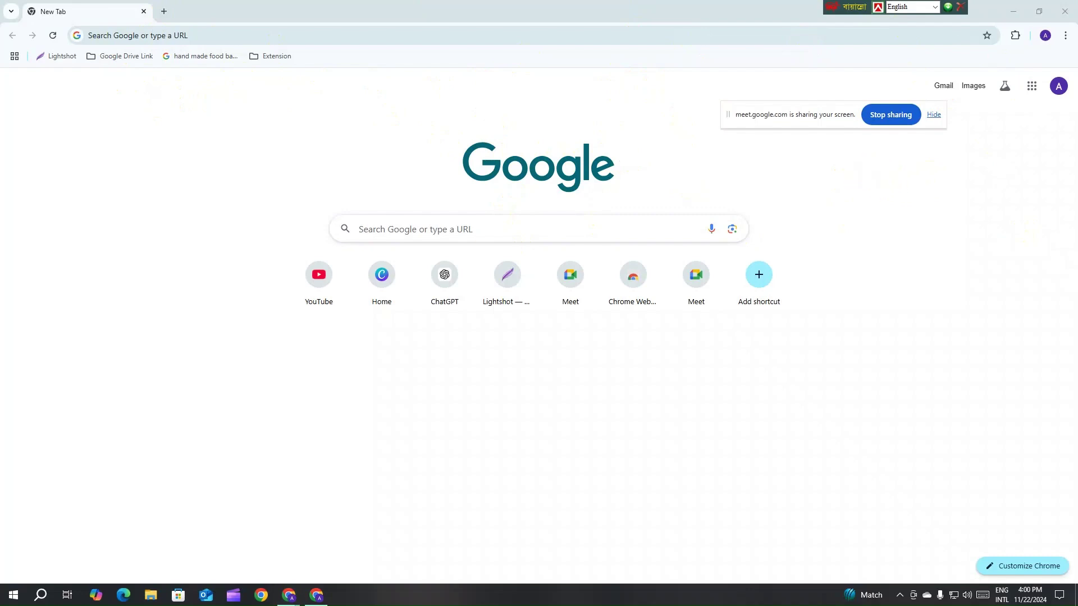
pyautogui.click(545, 34)
pyautogui.write('light')
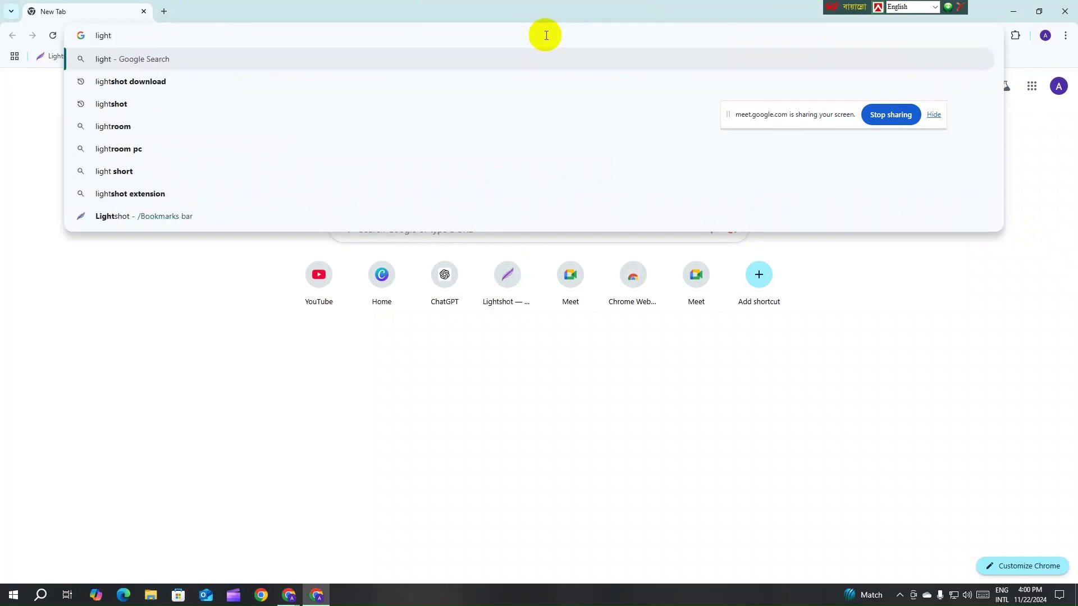
pyautogui.click(548, 88)
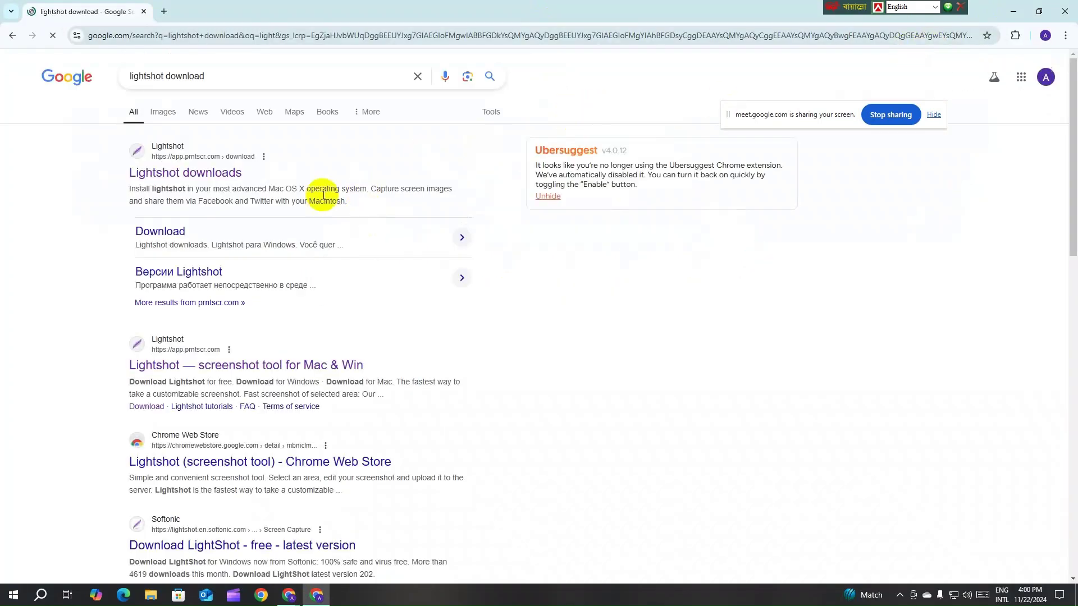
pyautogui.click(169, 173)
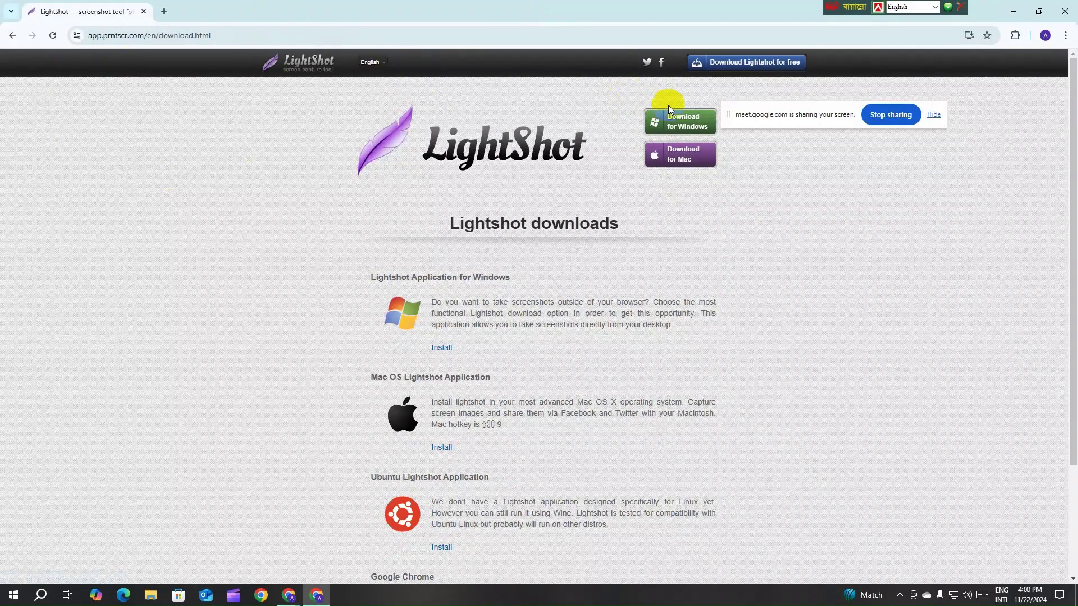
# - Download Lightshot for Windows and show the setup file in its Downloads folder
pyautogui.moveTo(753, 114); pyautogui.dragTo(881, 269)
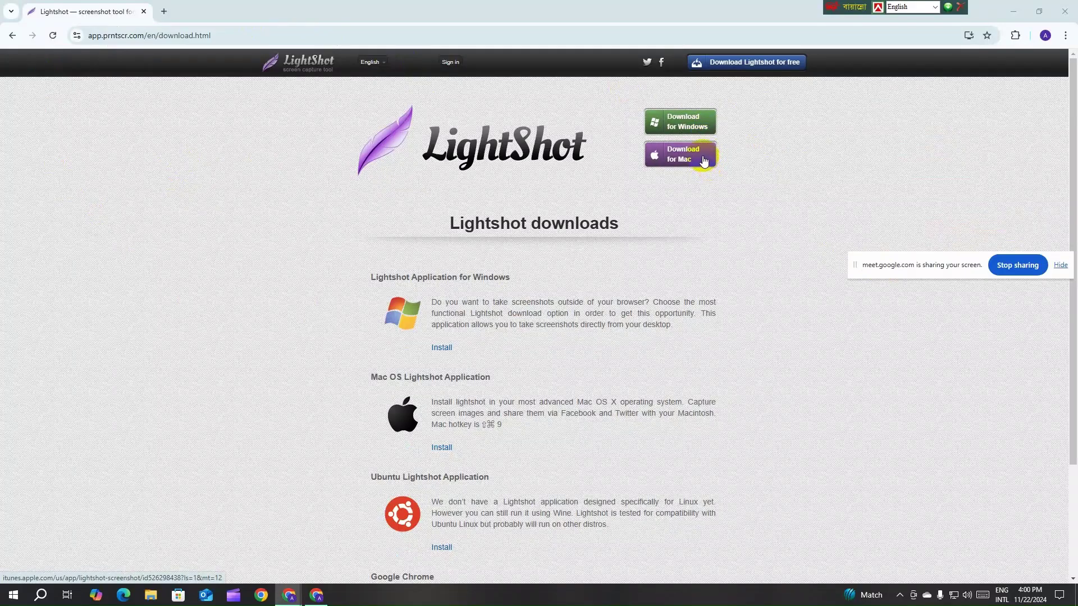
pyautogui.click(680, 129)
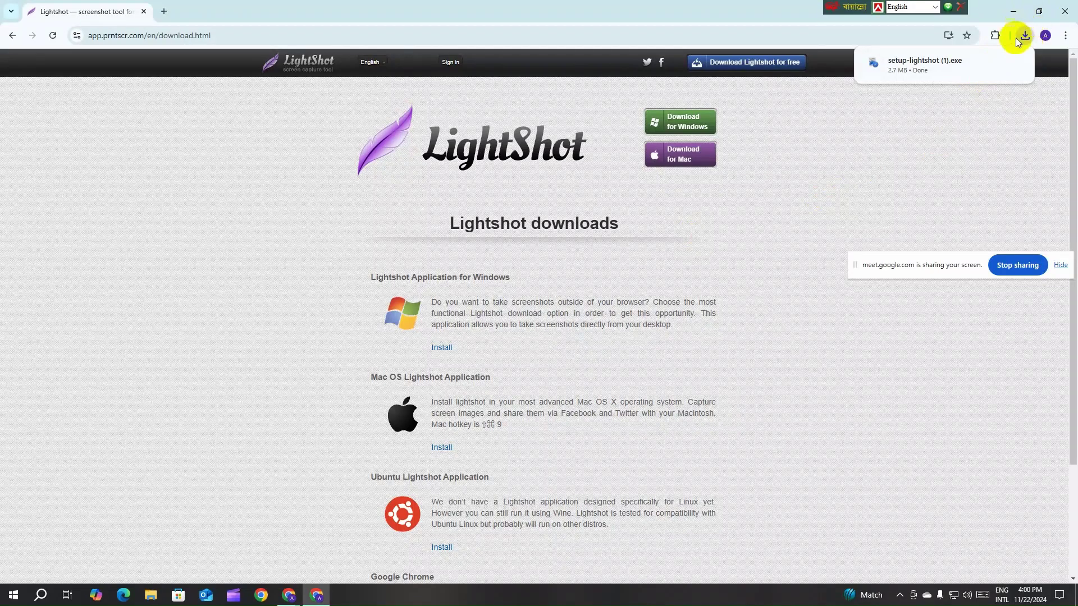
pyautogui.click(1025, 37)
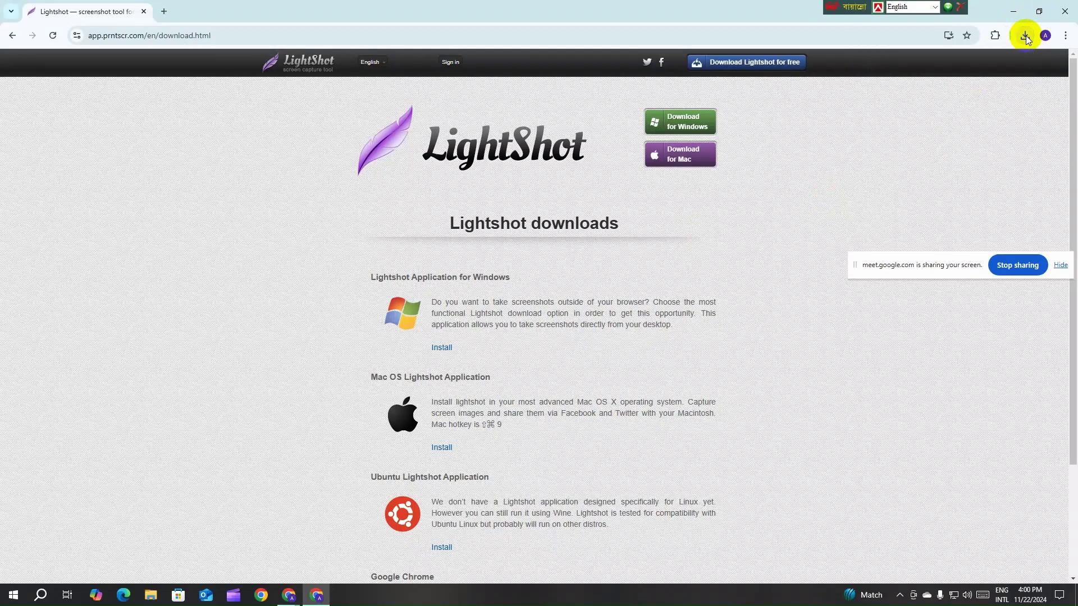
pyautogui.click(1024, 37)
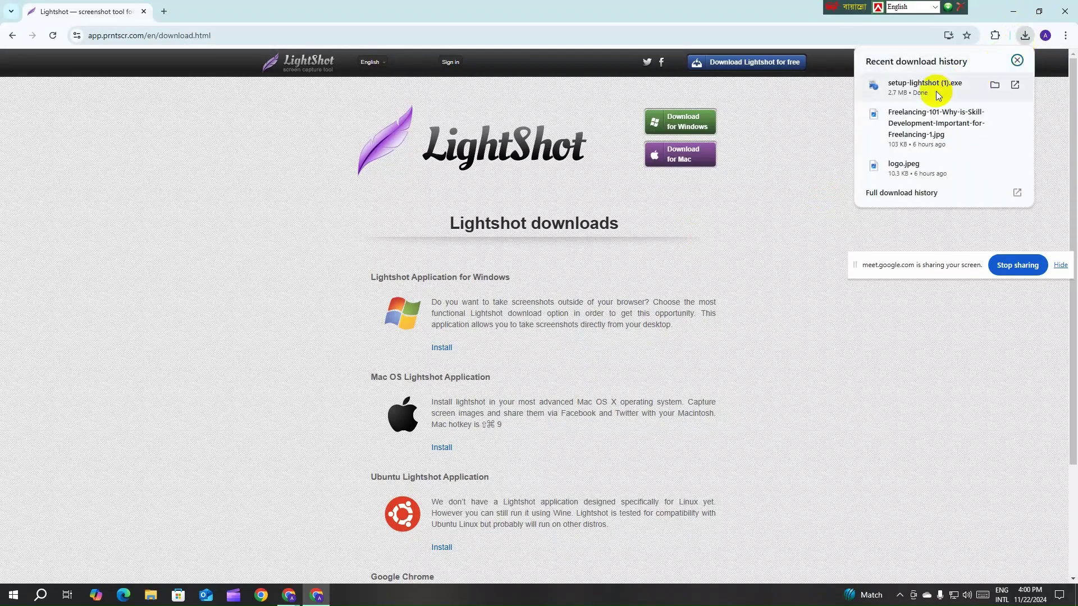
pyautogui.click(995, 85)
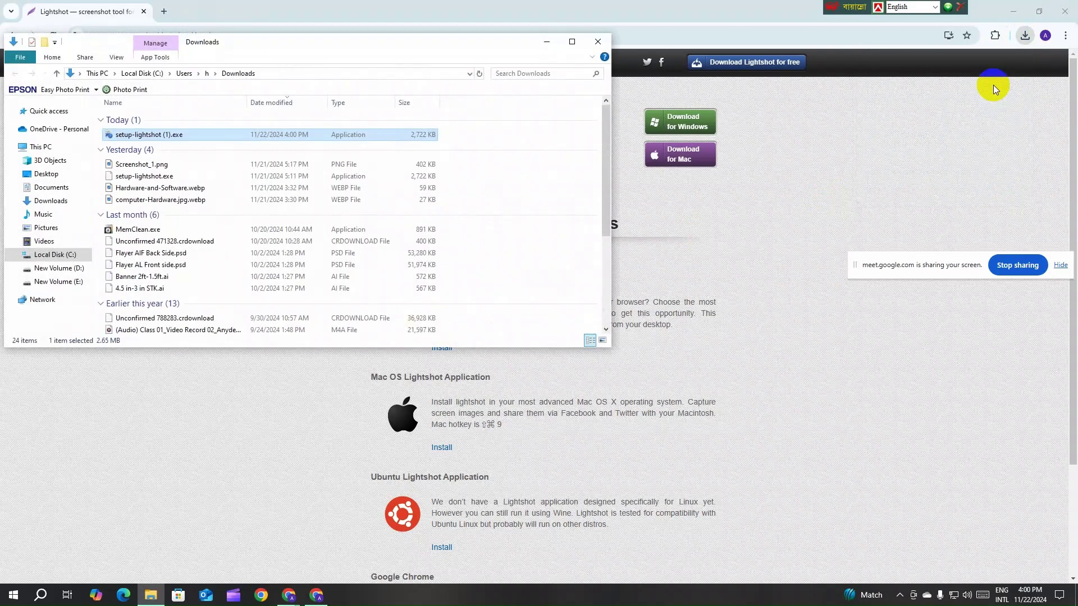
# - Run the downloaded setup-lightshot (1).exe, look through the setup languages and continue with English
pyautogui.doubleClick(137, 136)
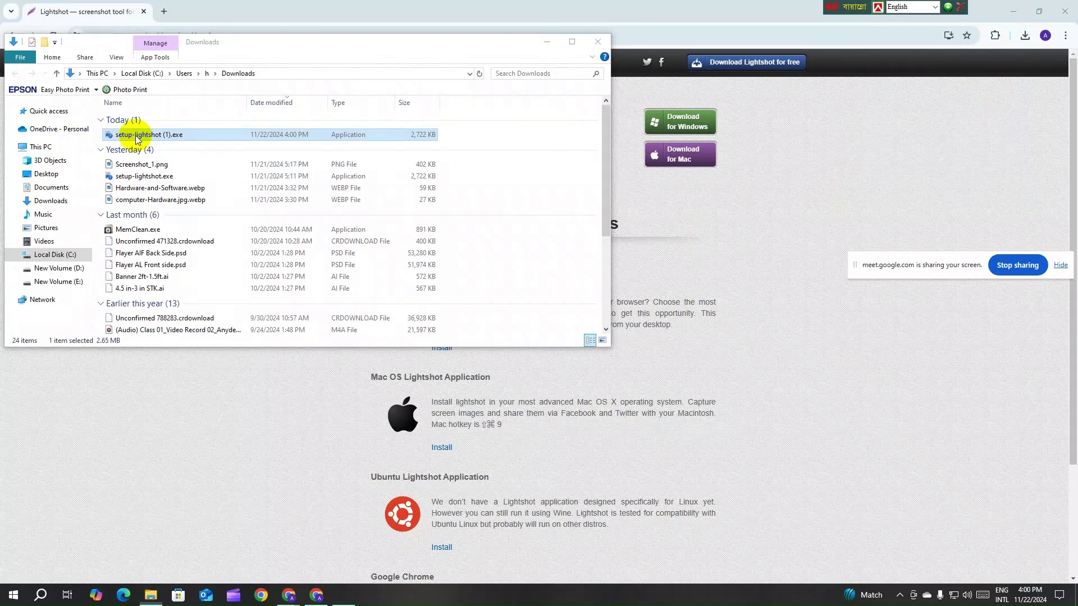
pyautogui.doubleClick(136, 136)
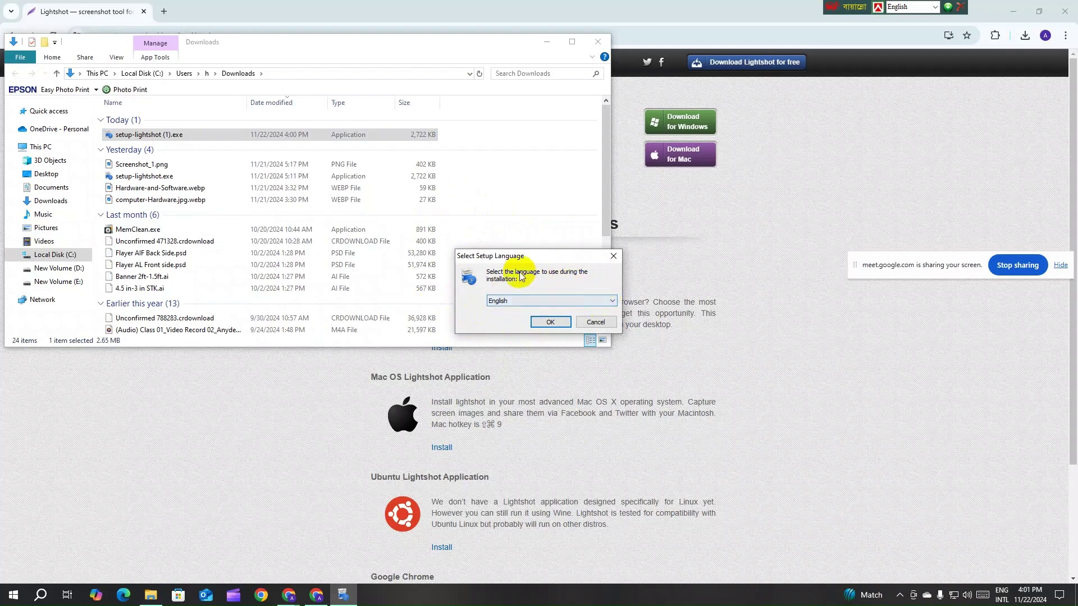
pyautogui.click(611, 300)
pyautogui.click(611, 301)
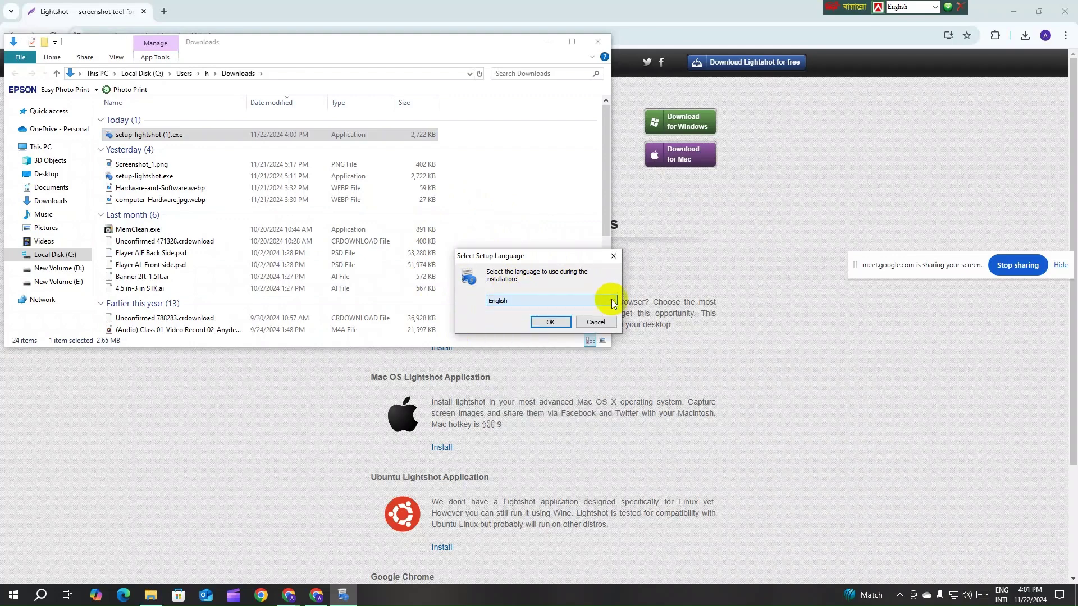
pyautogui.click(608, 303)
pyautogui.scroll(-5, 550, 359)
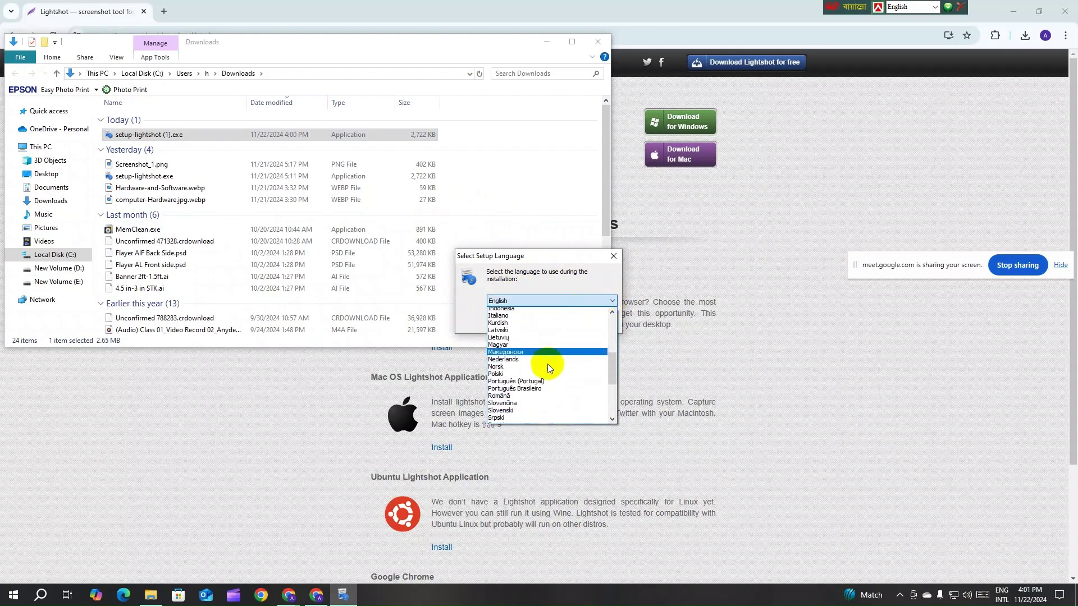
pyautogui.scroll(7, 538, 403)
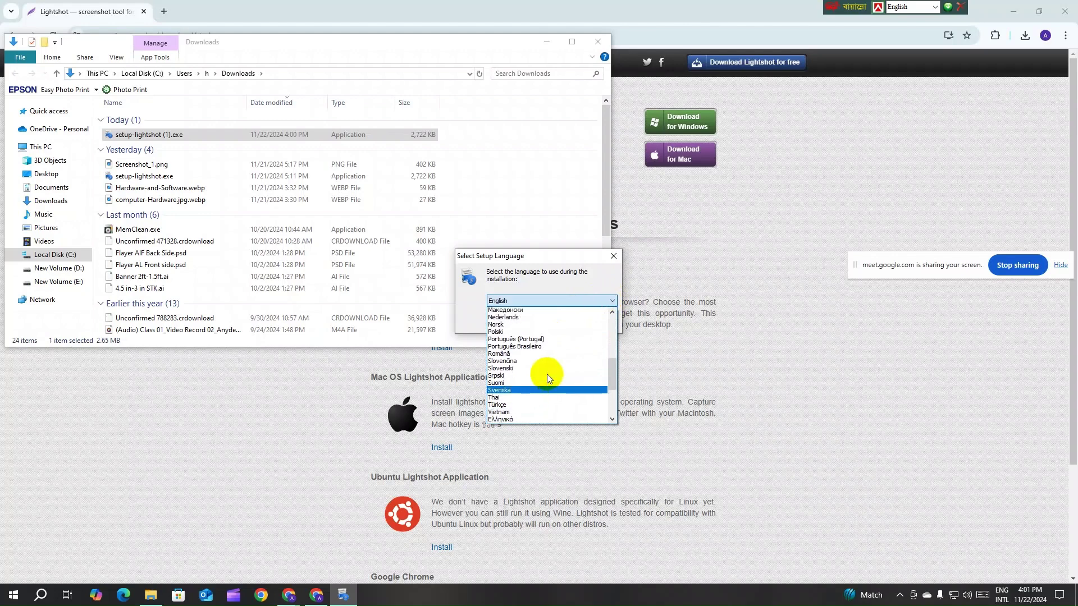
pyautogui.click(589, 299)
pyautogui.click(551, 323)
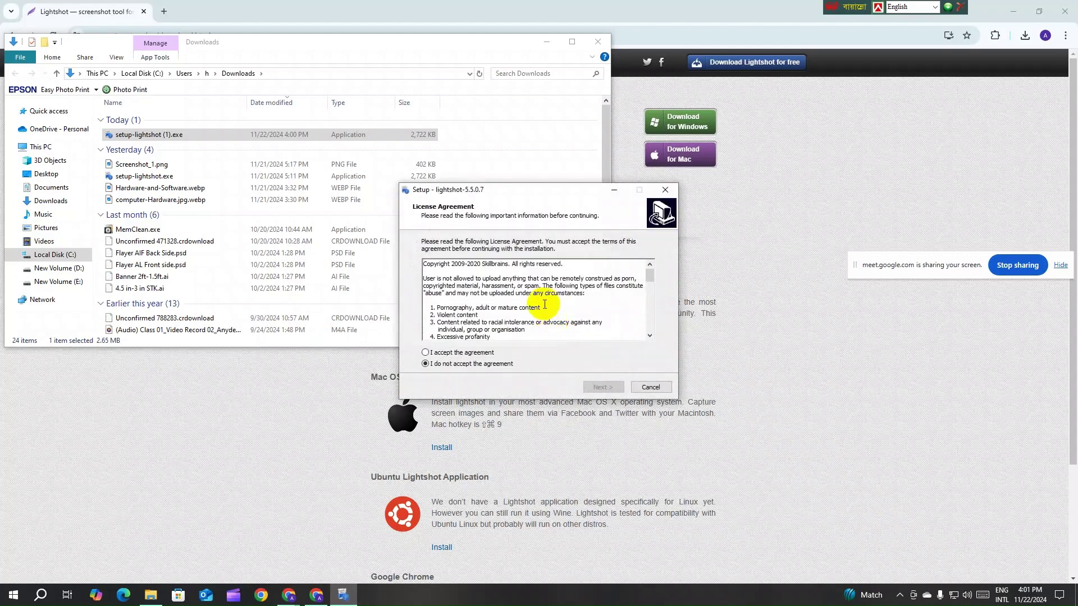
# - Review and accept the Lightshot licence agreement, and install it with running applications closed automatically
pyautogui.scroll(-1, 545, 305)
pyautogui.scroll(1, 492, 320)
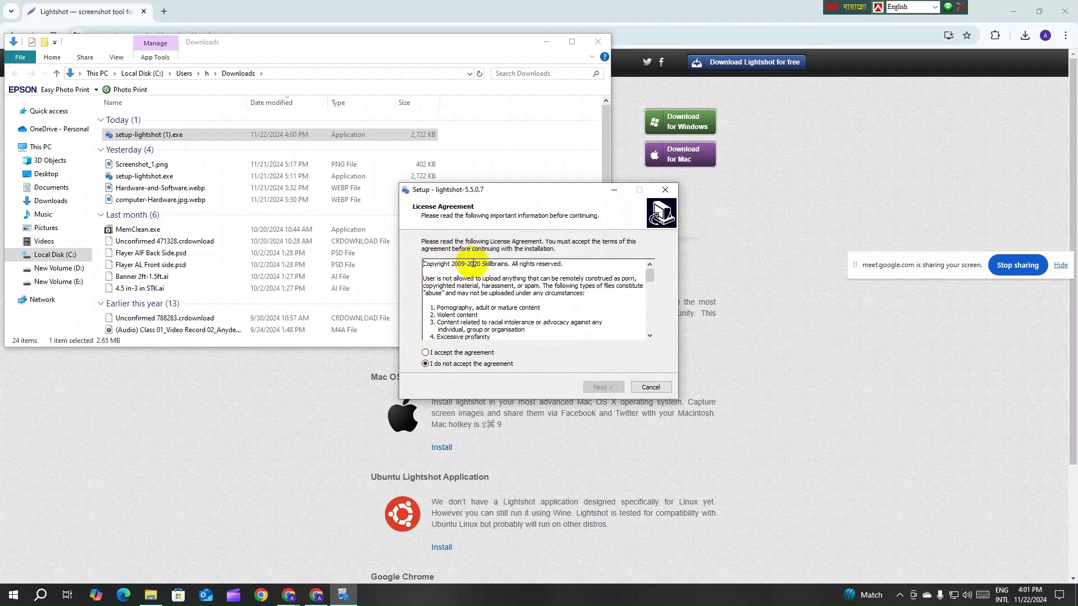
pyautogui.scroll(-4, 474, 264)
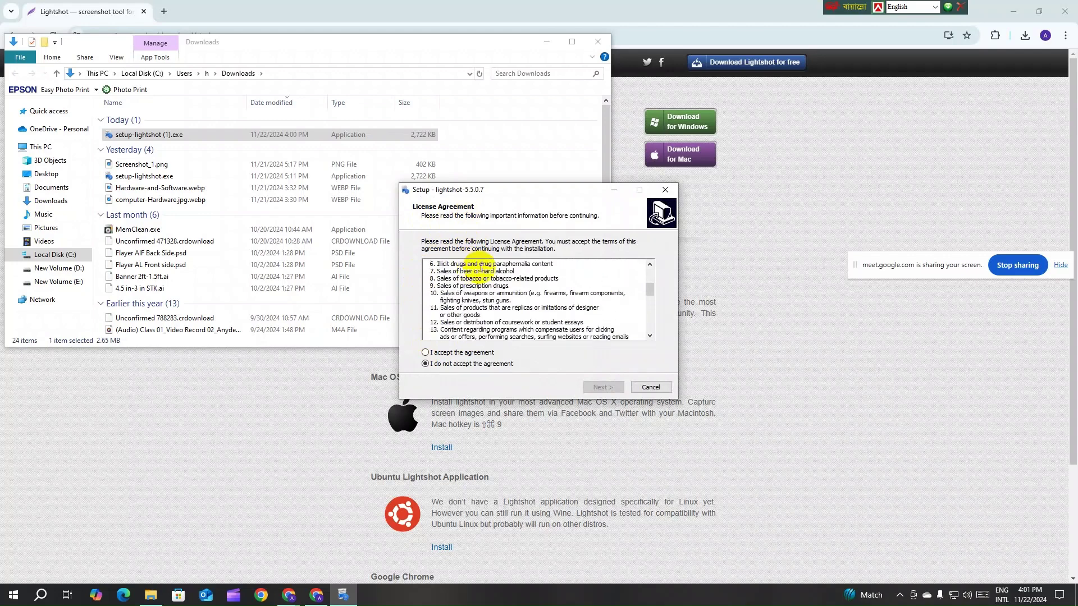
pyautogui.scroll(-2, 477, 272)
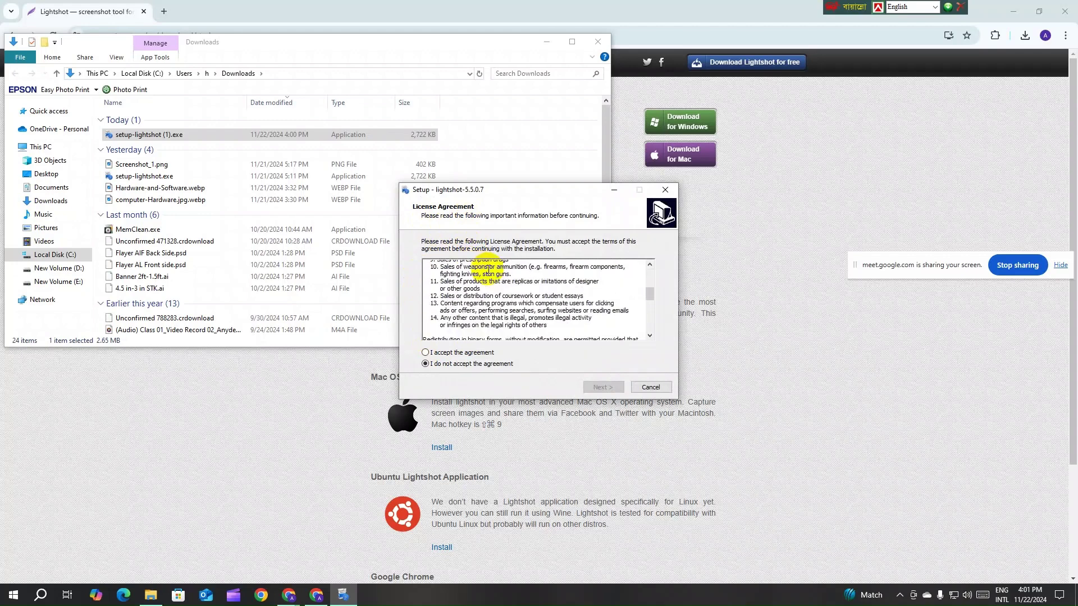
pyautogui.click(424, 353)
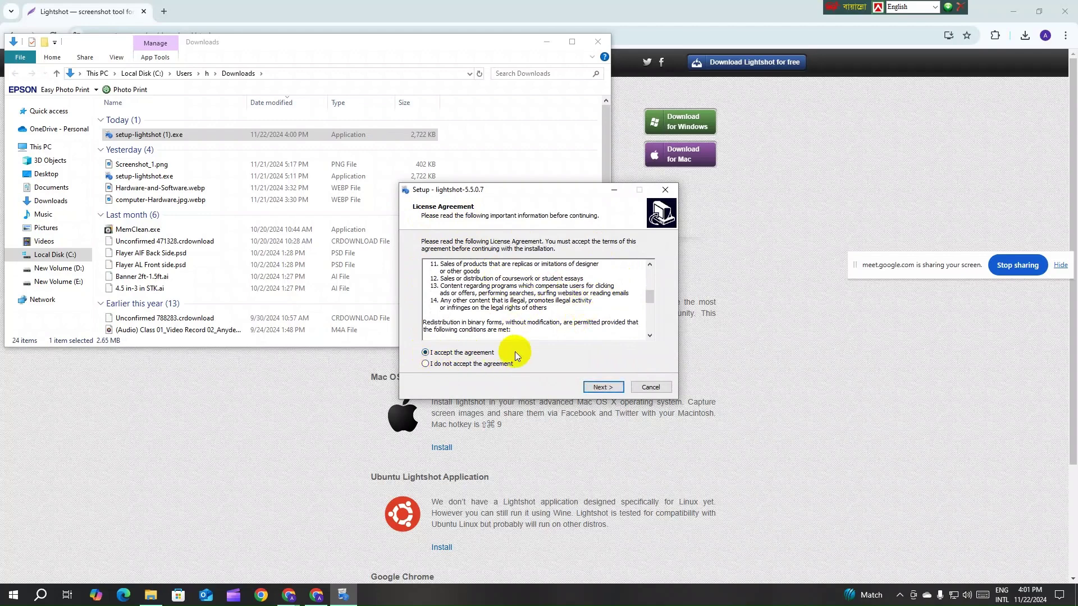
pyautogui.click(600, 388)
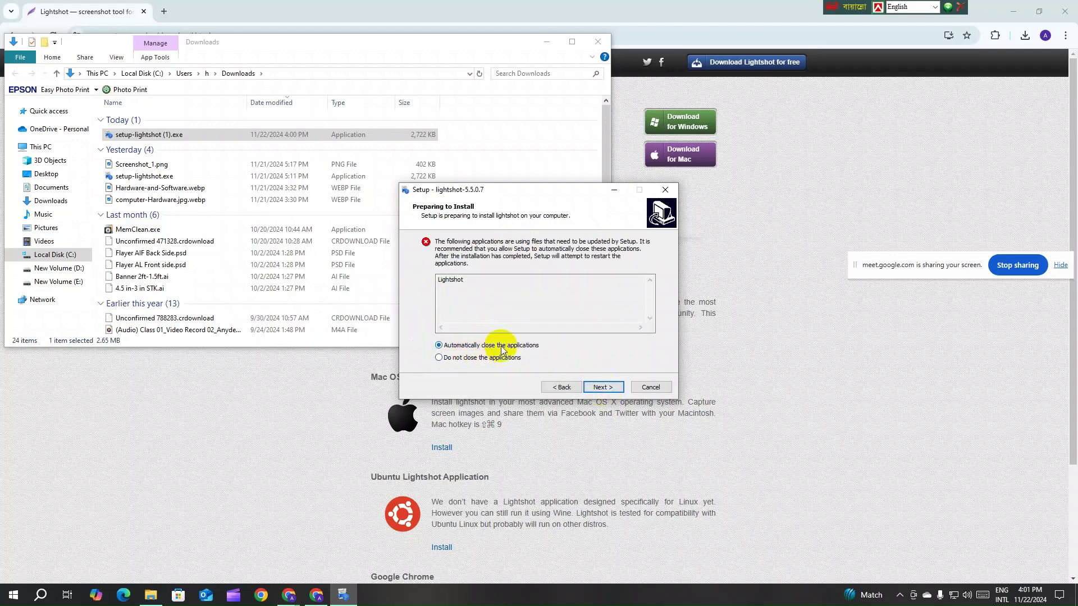
pyautogui.click(601, 387)
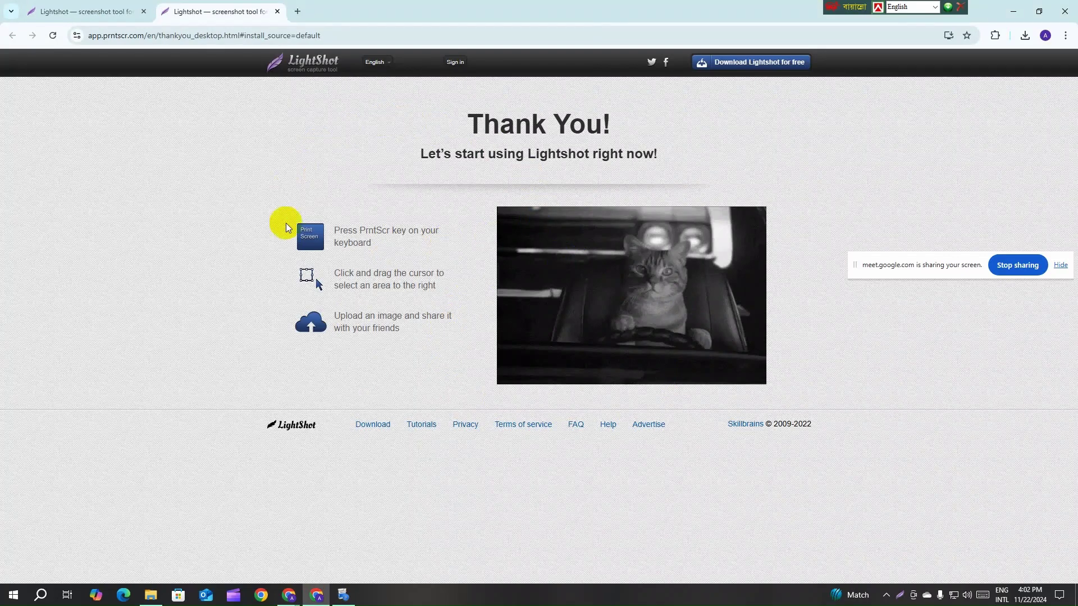
# - Start a Lightshot capture from its hidden system tray icon and select an area of about 1870×843 pixels covering the thank-you page
pyautogui.click(653, 273)
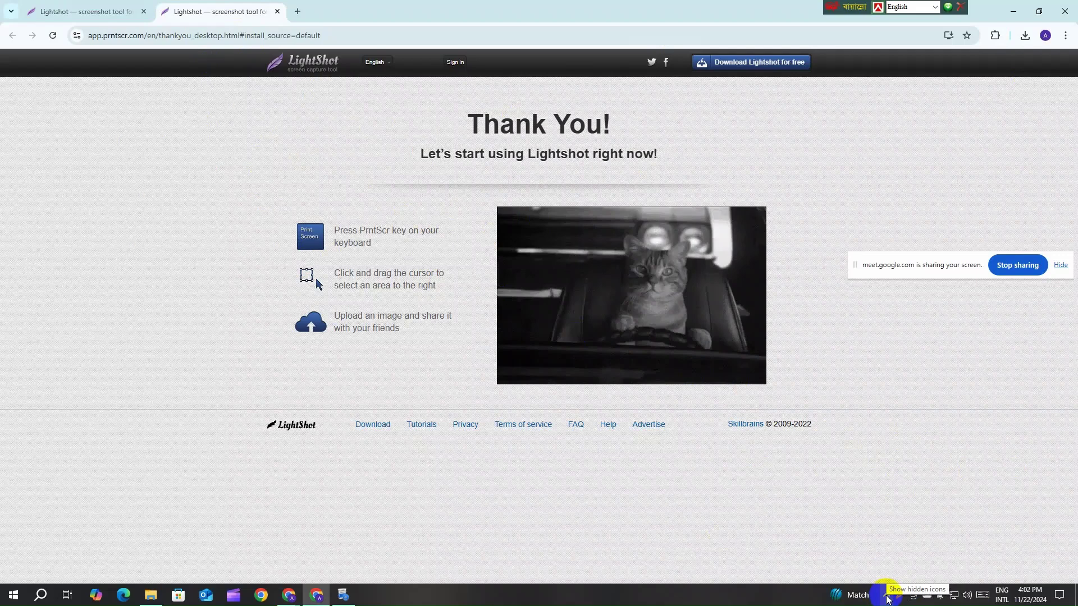
pyautogui.click(887, 598)
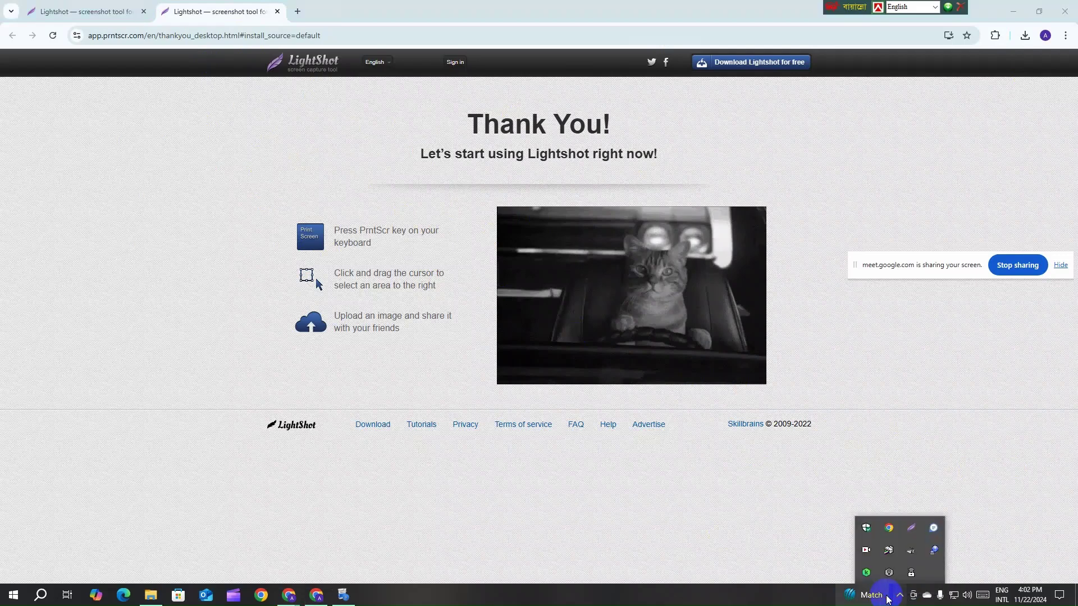
pyautogui.click(911, 528)
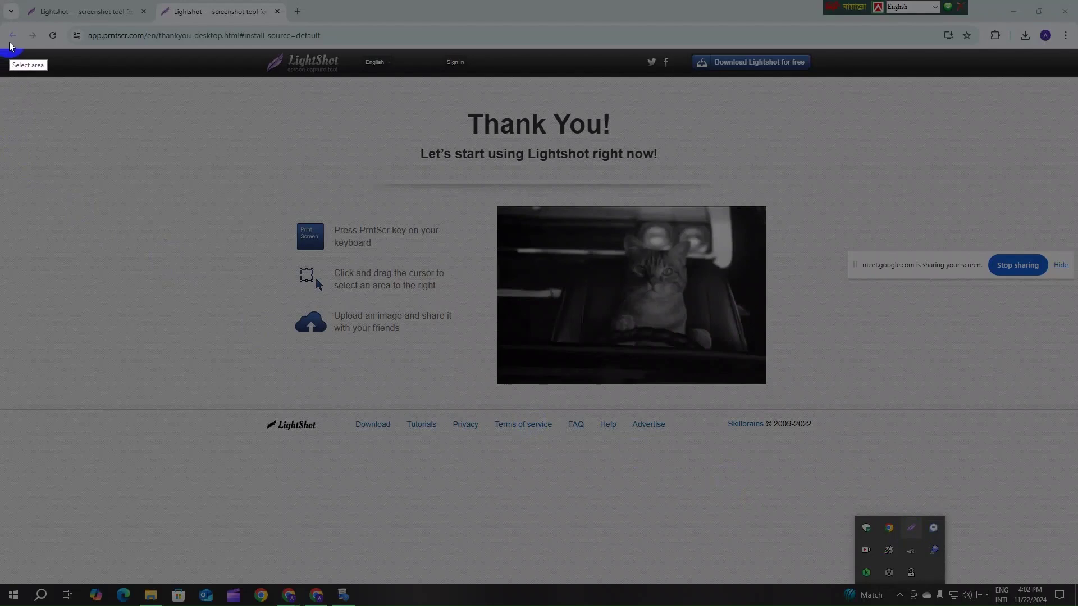
pyautogui.moveTo(9, 42); pyautogui.dragTo(1058, 514)
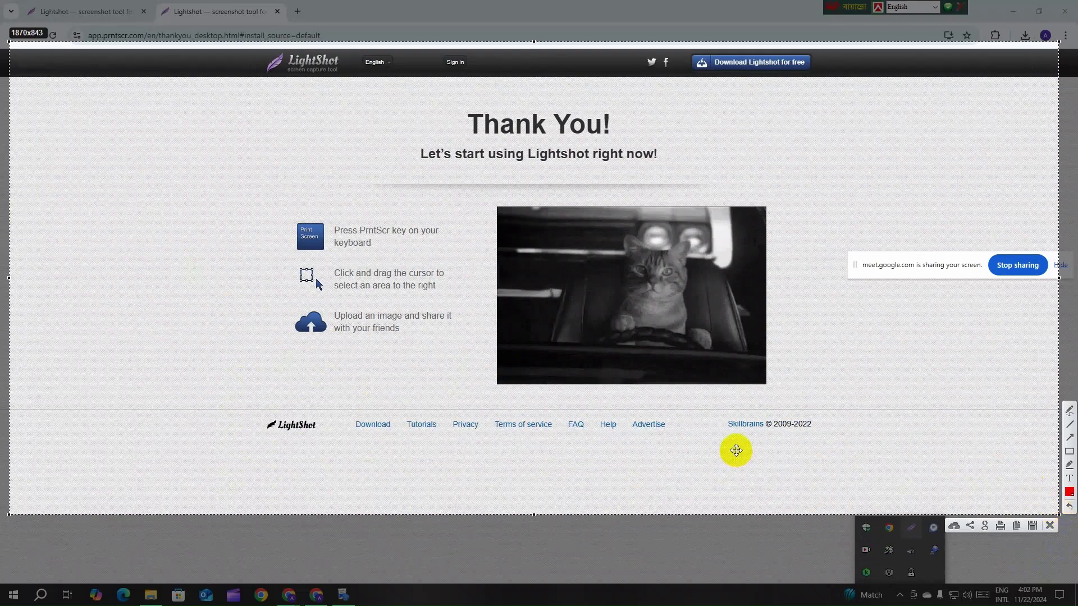
# - Outline the three usage instructions with a red rectangle and the Thank You heading with a green rectangle
pyautogui.click(1069, 452)
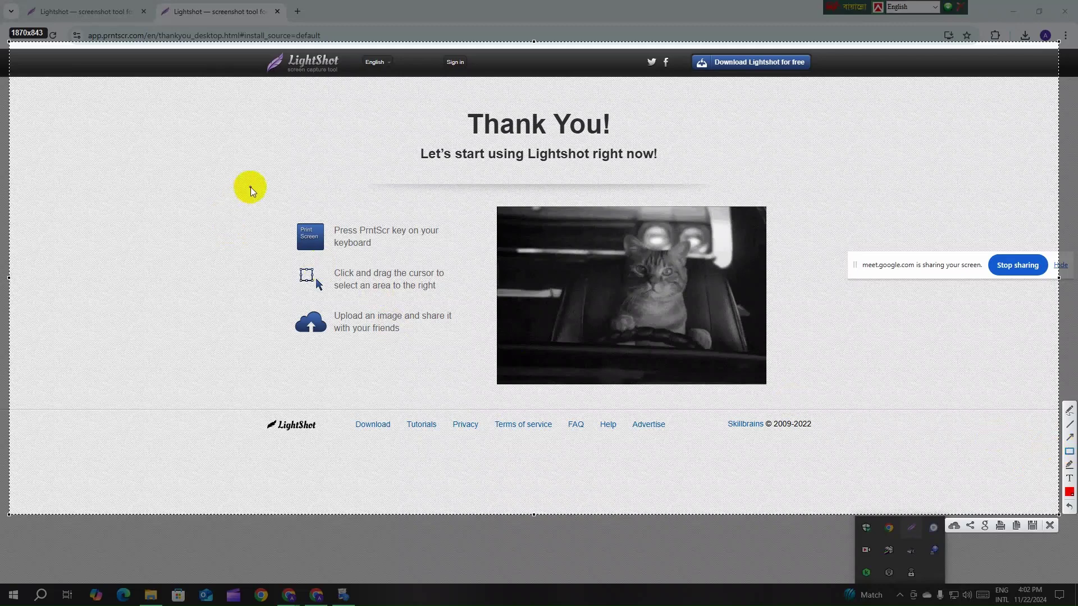
pyautogui.moveTo(250, 187); pyautogui.dragTo(478, 371)
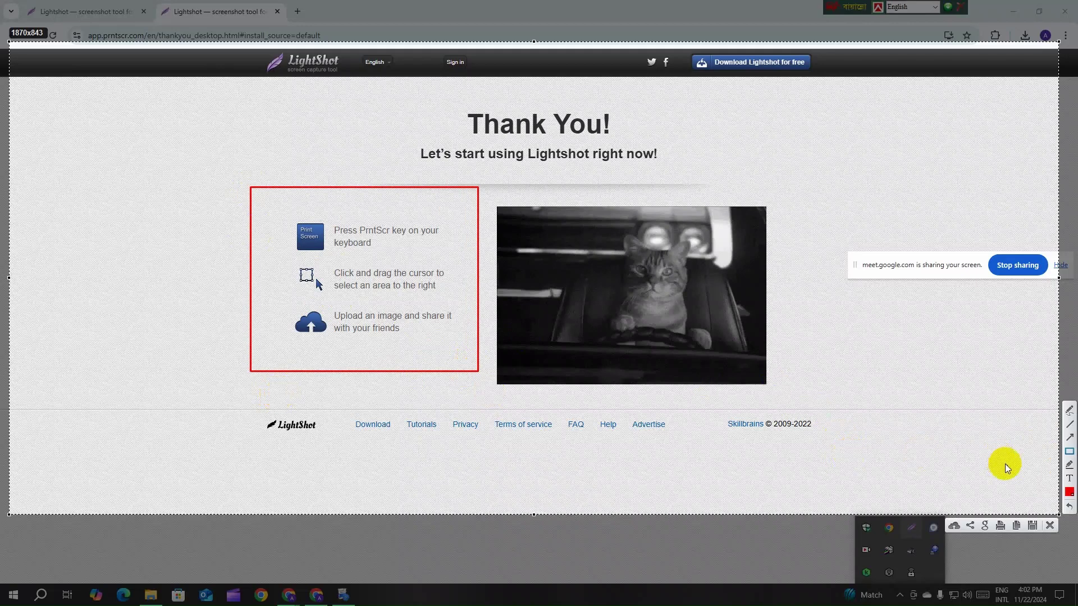
pyautogui.click(1068, 493)
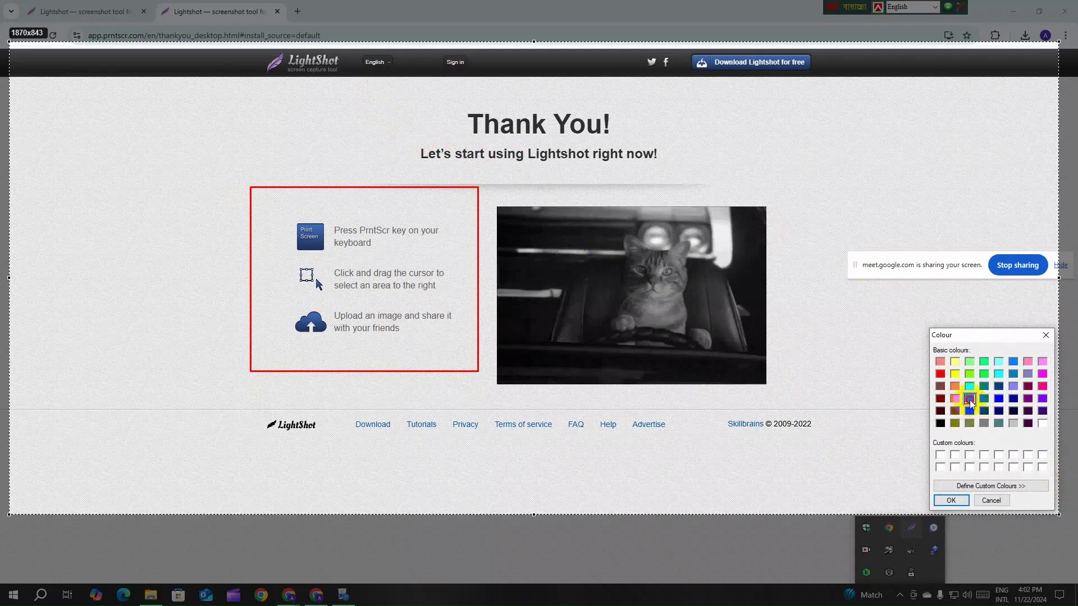
pyautogui.click(951, 500)
pyautogui.moveTo(365, 85); pyautogui.dragTo(696, 172)
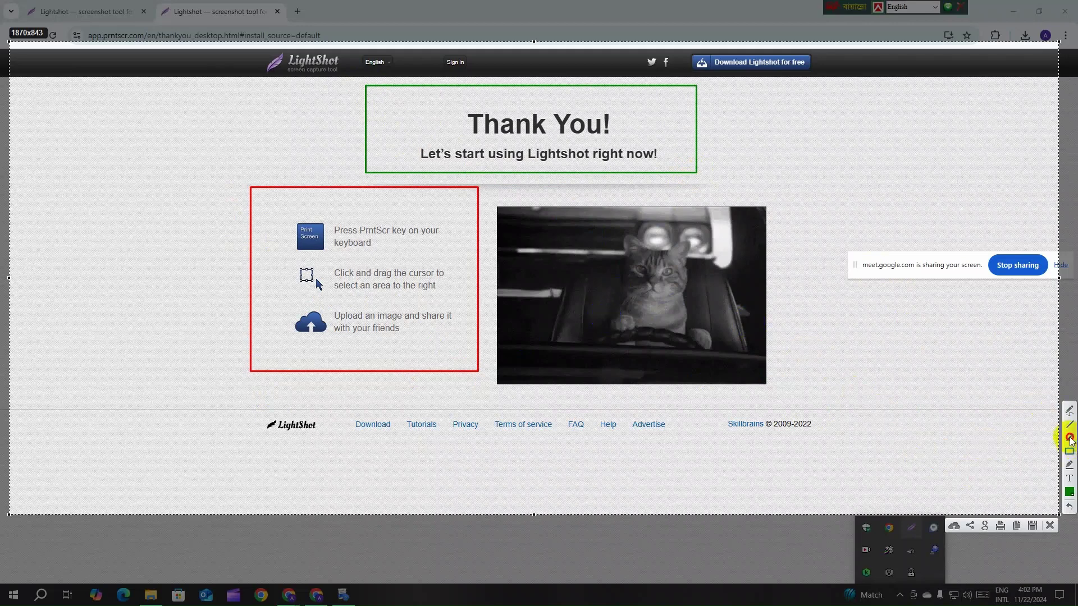
# - Draw a green arrow pointing at the cat and handwrite "Cat" on the photo with the pen
pyautogui.click(1069, 438)
pyautogui.moveTo(854, 122); pyautogui.dragTo(687, 259)
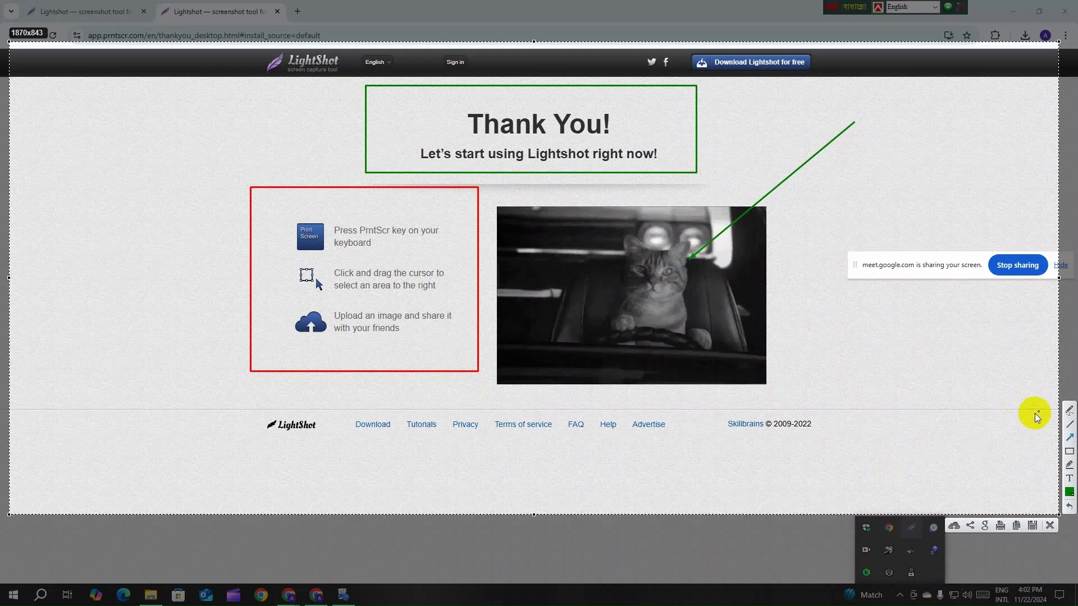
pyautogui.click(1068, 410)
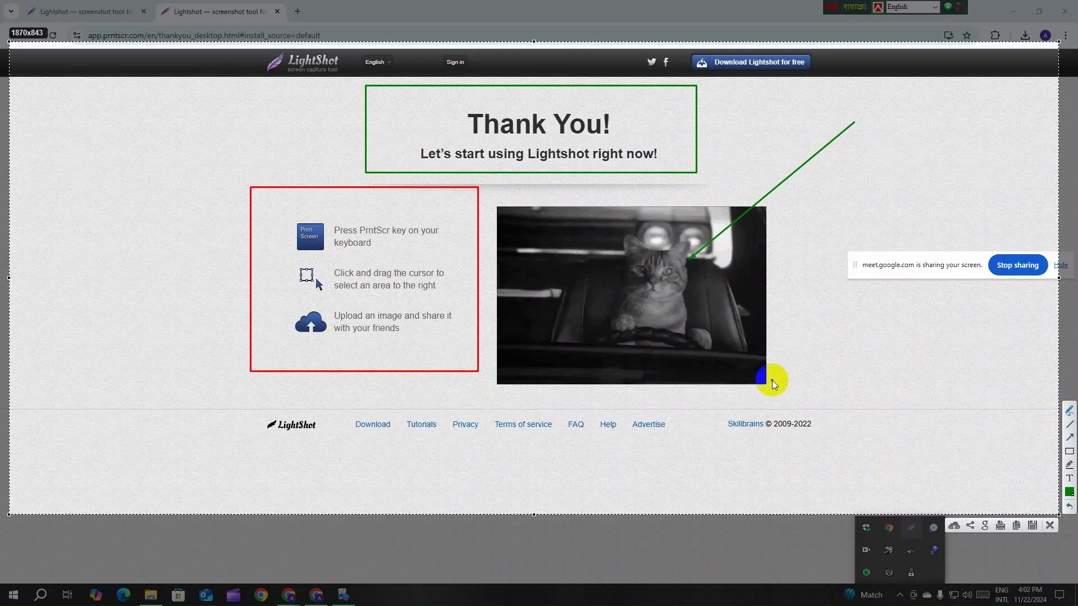
pyautogui.moveTo(534, 301)
pyautogui.mouseDown()
pyautogui.moveTo(515, 305)
pyautogui.moveTo(565, 319)
pyautogui.moveTo(570, 293)
pyautogui.moveTo(577, 320)
pyautogui.moveTo(551, 229)
pyautogui.moveTo(621, 281)
pyautogui.mouseUp()
pyautogui.moveTo(558, 271); pyautogui.dragTo(568, 303)
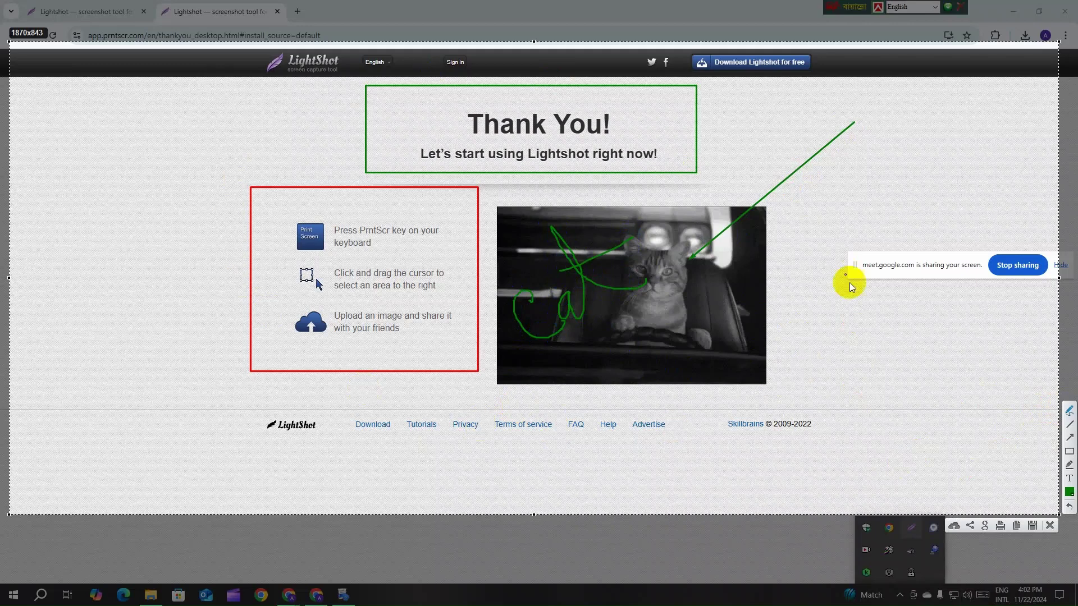
pyautogui.click(630, 223)
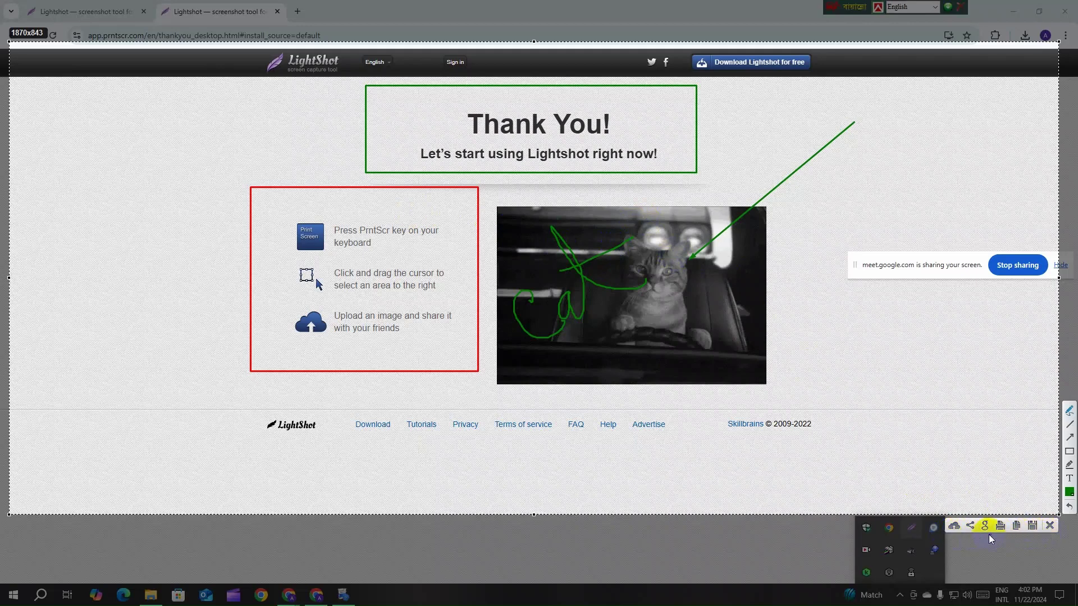
# - Open the save dialog for the annotated screenshot and try to save it in Quick access
pyautogui.click(1033, 526)
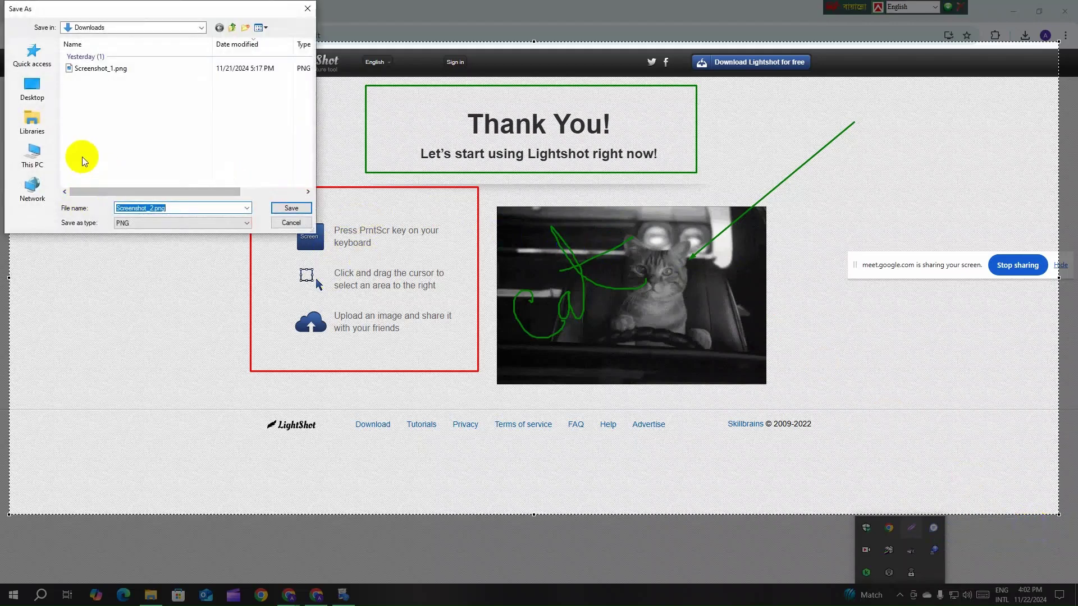
pyautogui.click(34, 59)
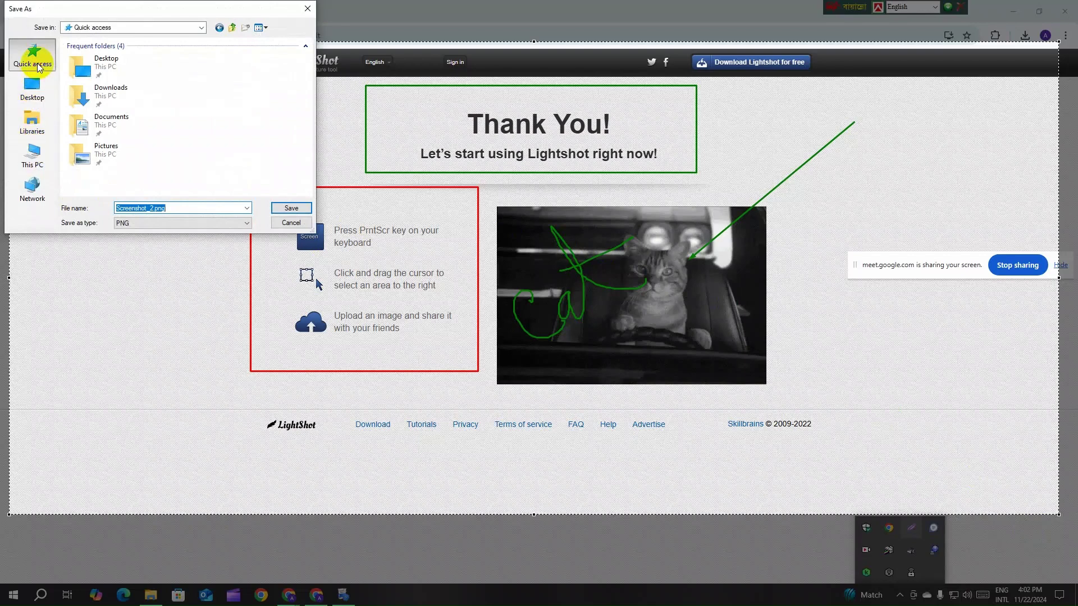
pyautogui.click(289, 208)
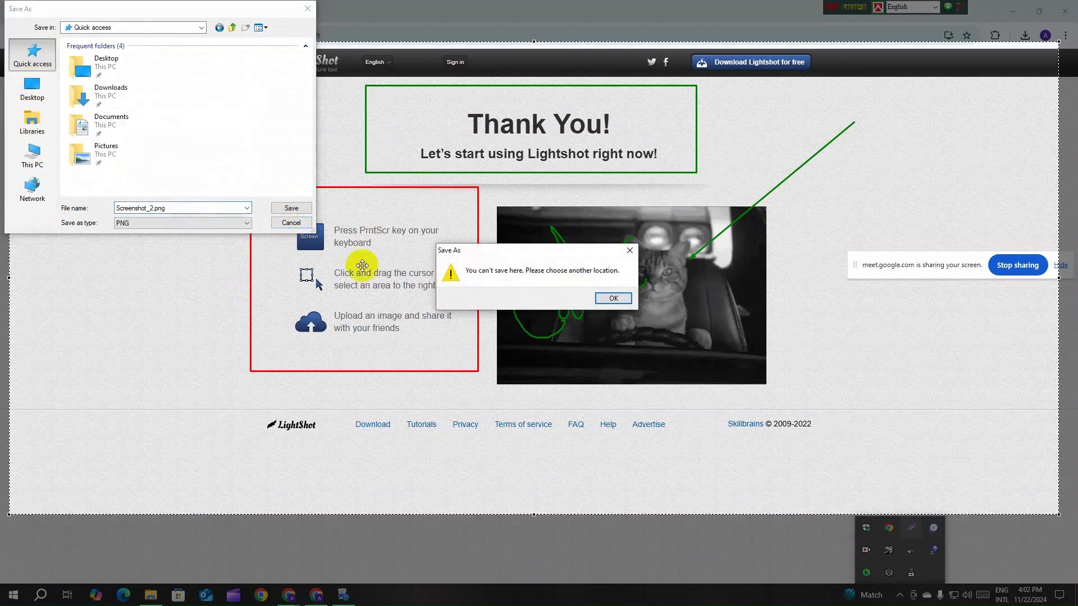
pyautogui.click(199, 208)
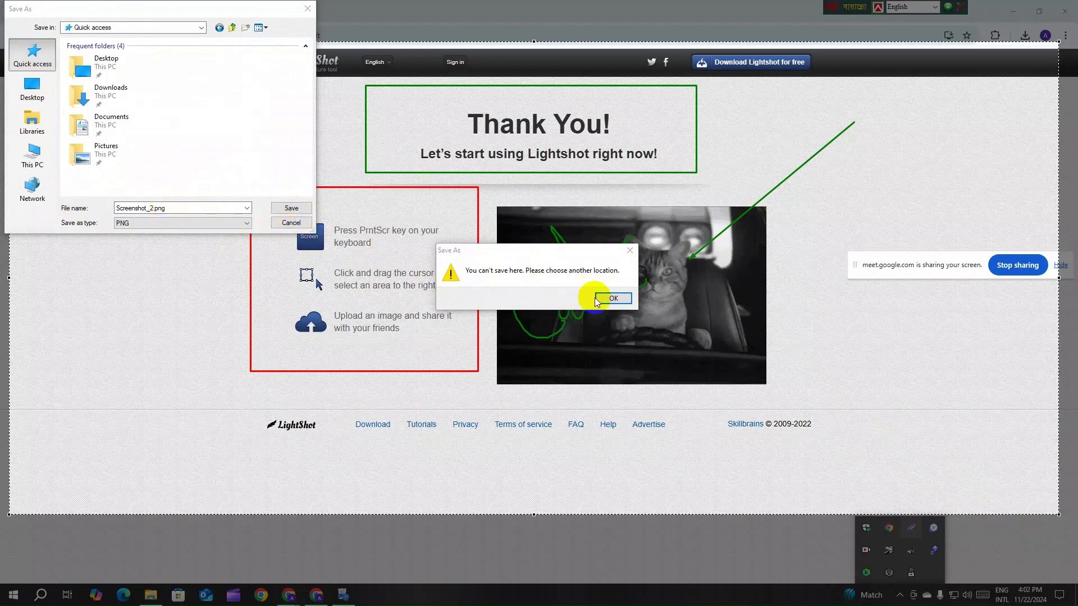
pyautogui.click(612, 299)
# - Save the screenshot as Screenshot_2.png on the Desktop and dismiss the Lightshot notification
pyautogui.click(32, 89)
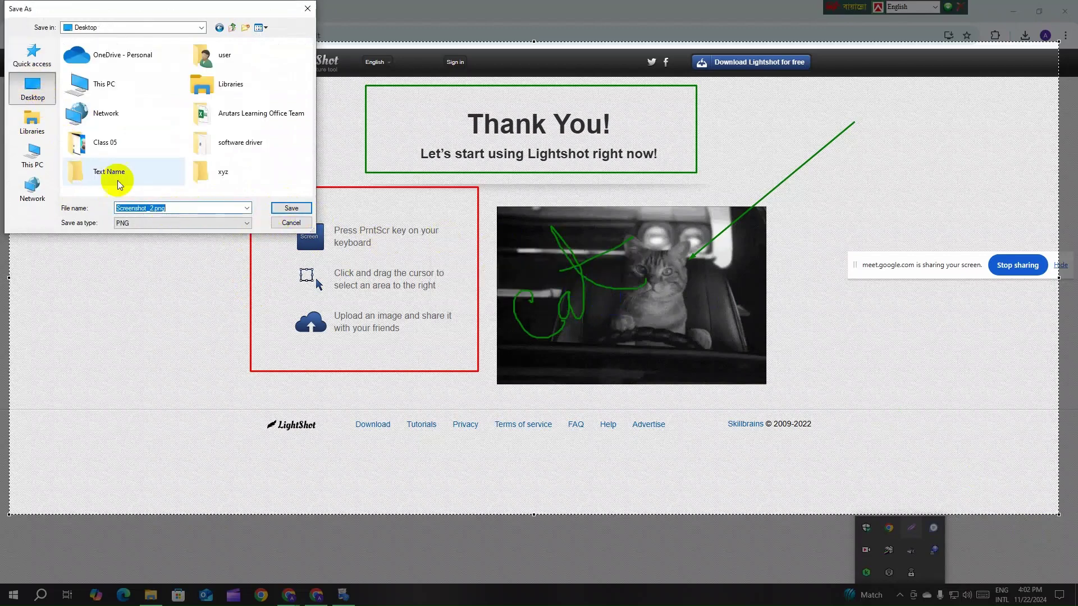
pyautogui.click(292, 209)
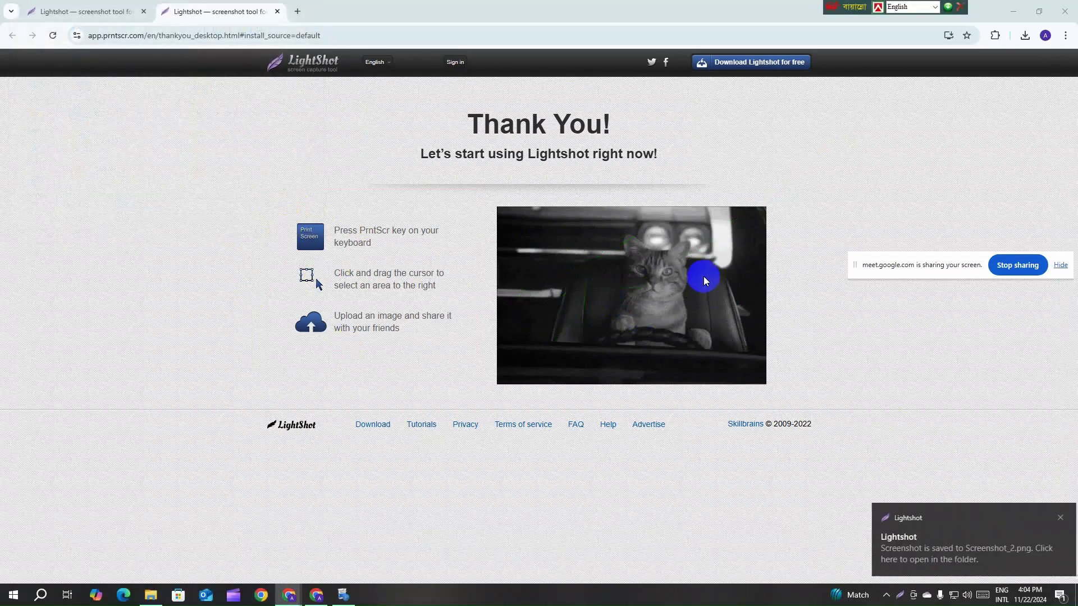
pyautogui.click(1051, 519)
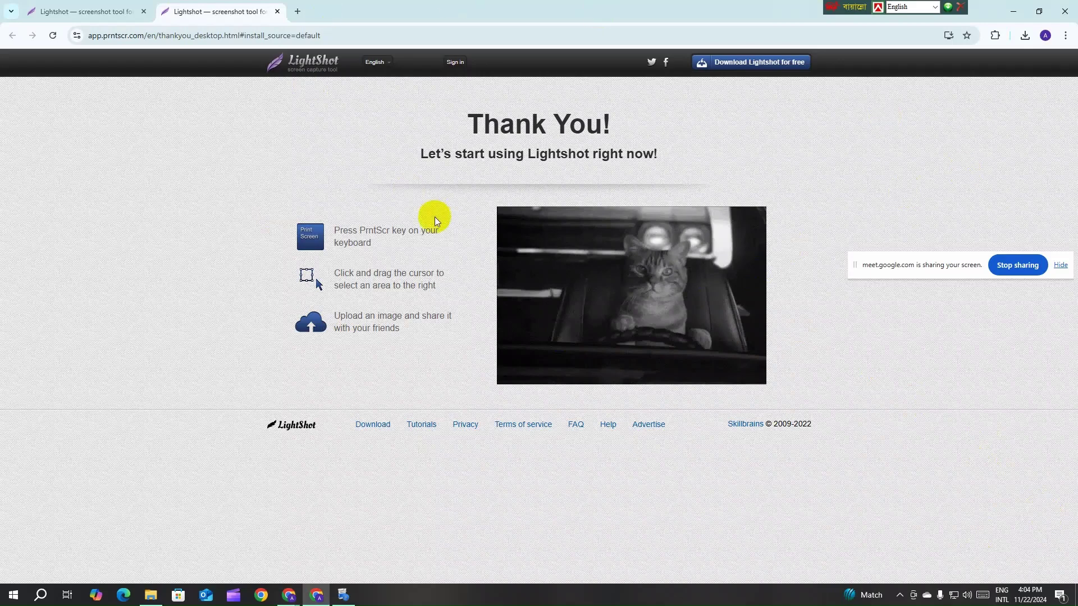
# - Search Google for "mango" in a new browser tab and glance through the results
pyautogui.click(300, 14)
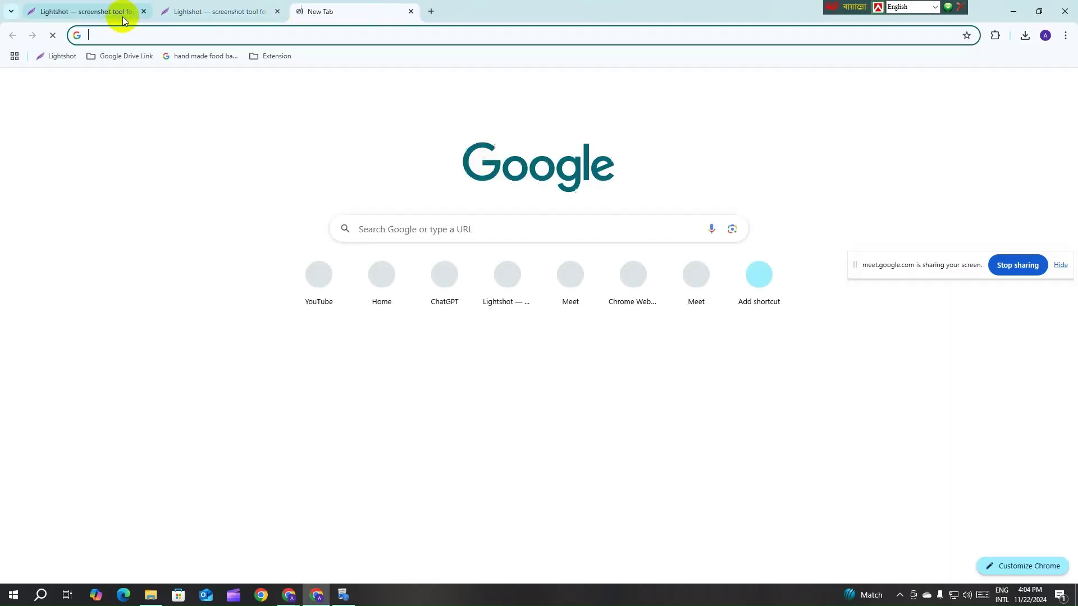
pyautogui.click(163, 36)
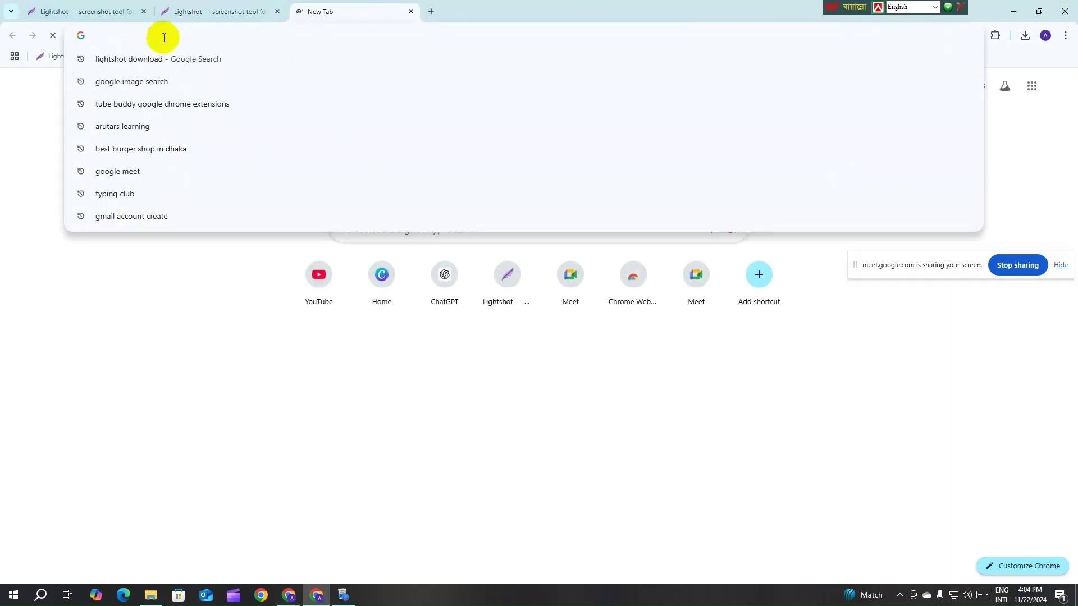
pyautogui.write('man')
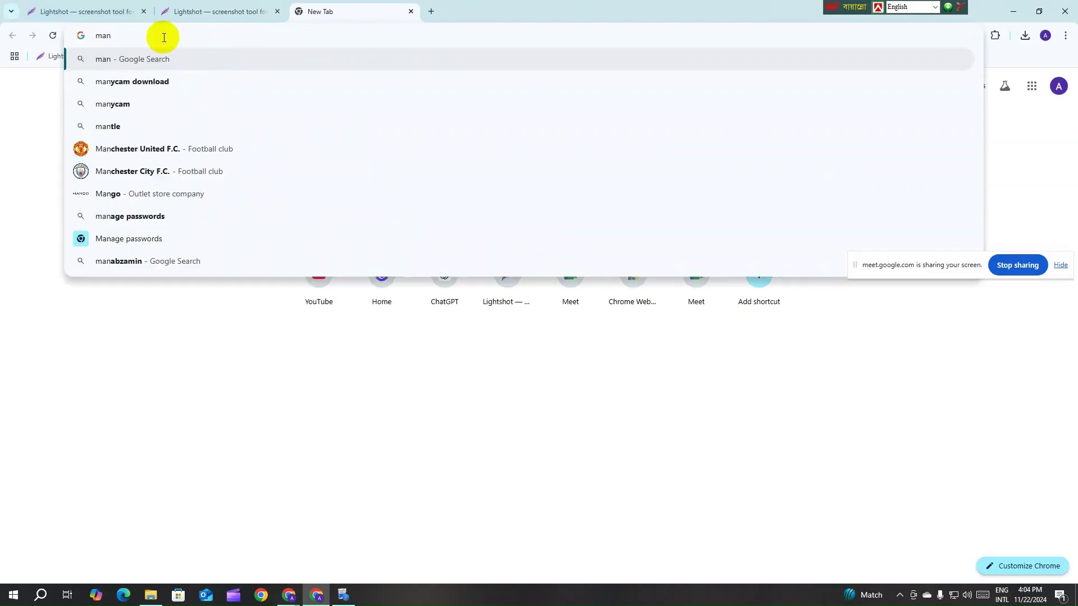
pyautogui.write('go')
pyautogui.press('Return')
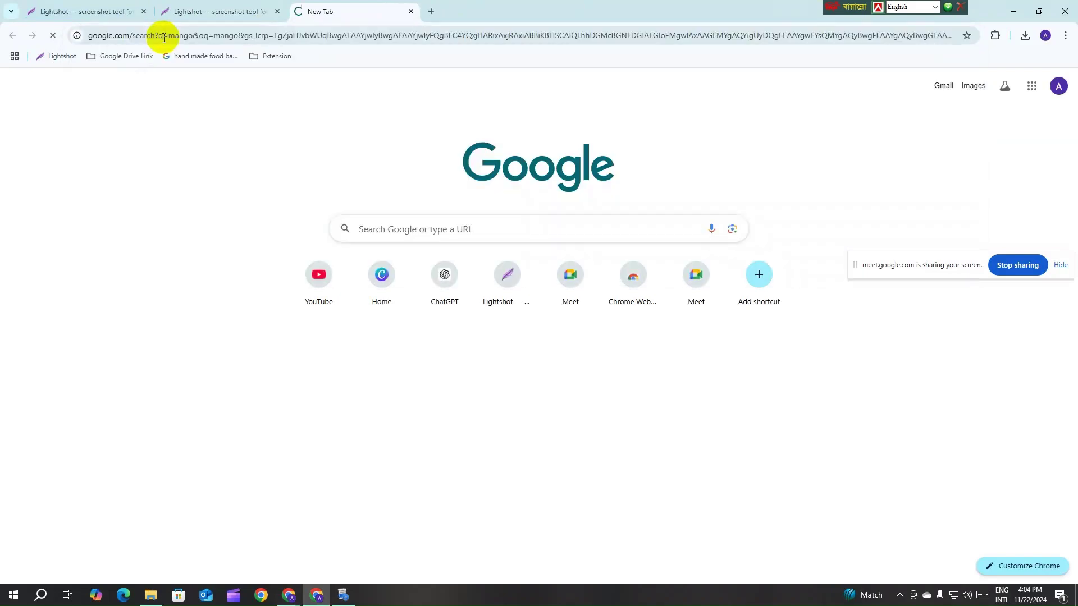
pyautogui.scroll(-2, 439, 237)
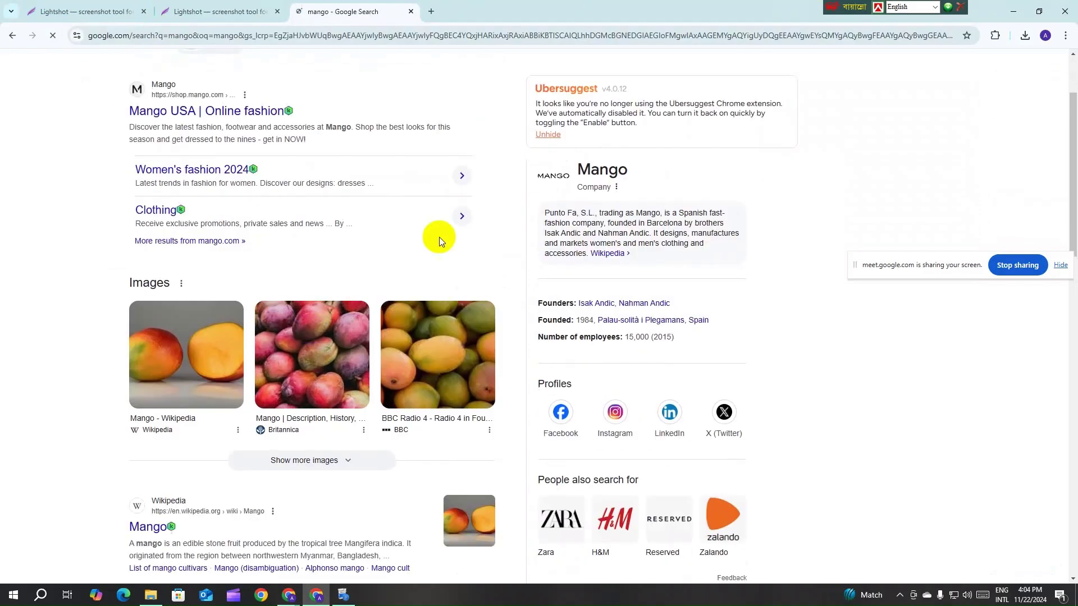
pyautogui.scroll(-2, 438, 237)
pyautogui.scroll(4, 292, 152)
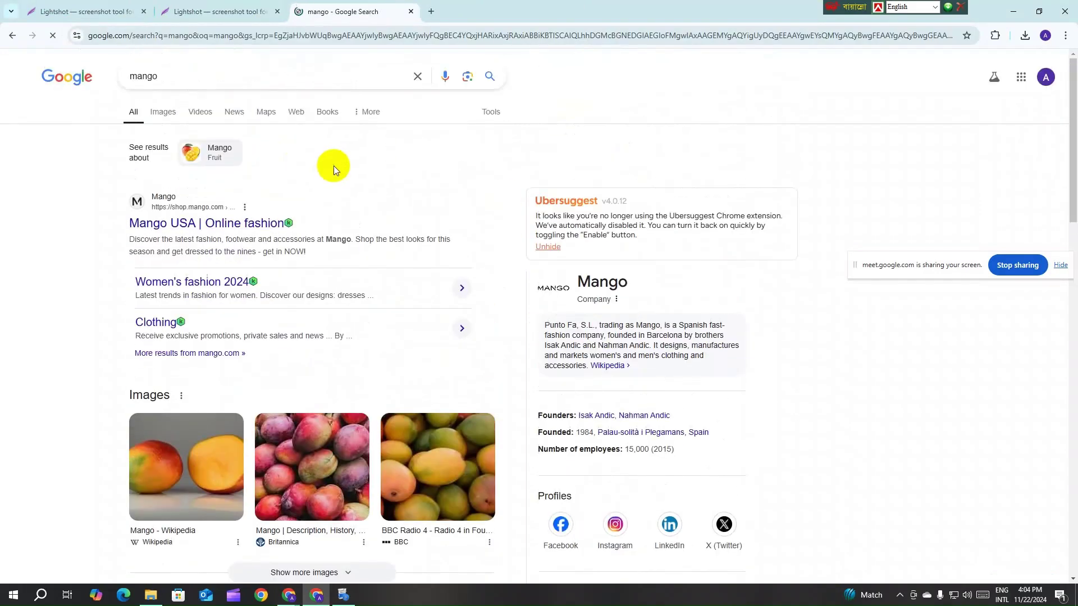
# - Switch the mango search to image results and browse the pictures
pyautogui.click(170, 116)
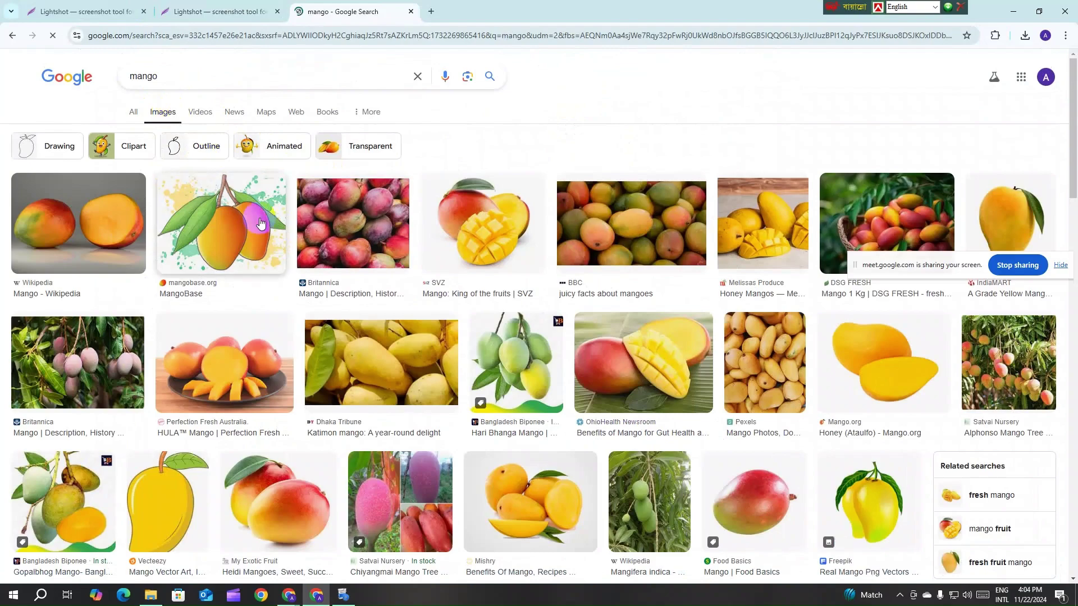
pyautogui.scroll(-2, 337, 233)
pyautogui.scroll(2, 578, 277)
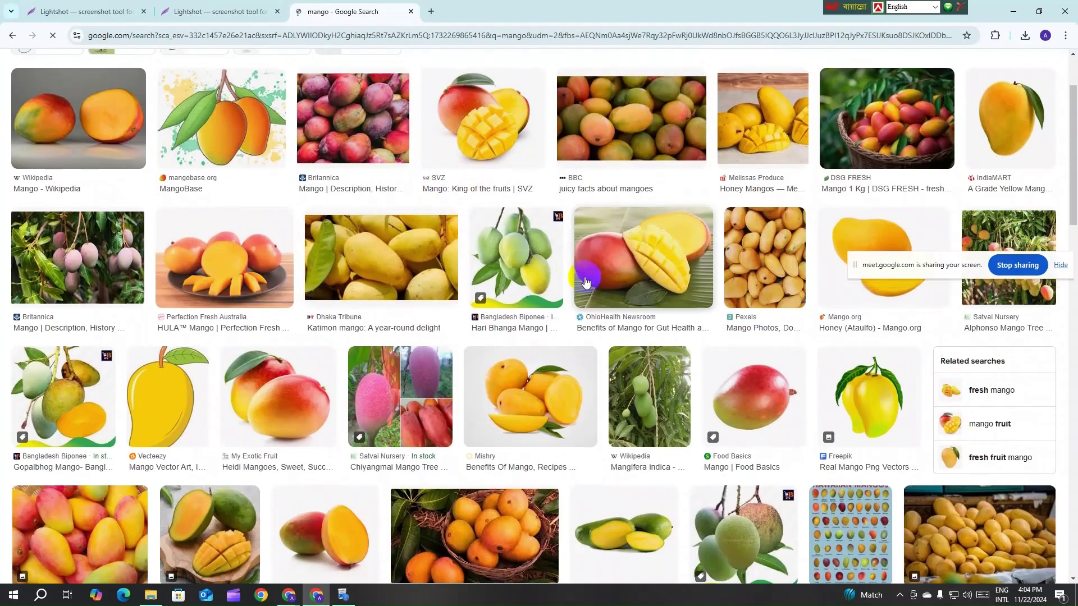
pyautogui.scroll(-5, 455, 261)
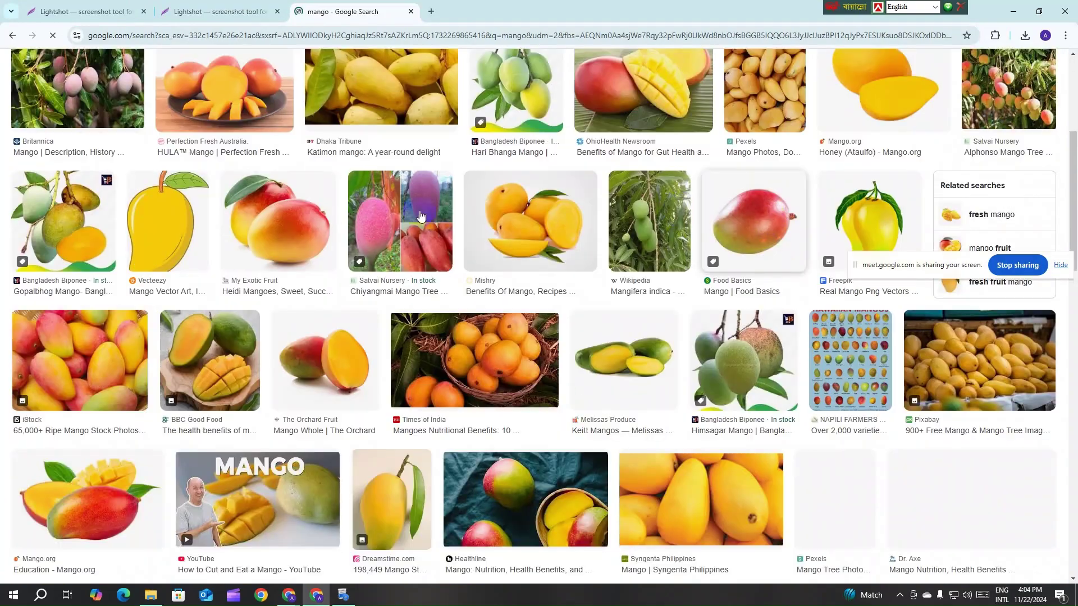
# - Open the large preview of the Heidi mangoes image from My Exotic Fruit and move the screen-sharing bar off it
pyautogui.click(289, 223)
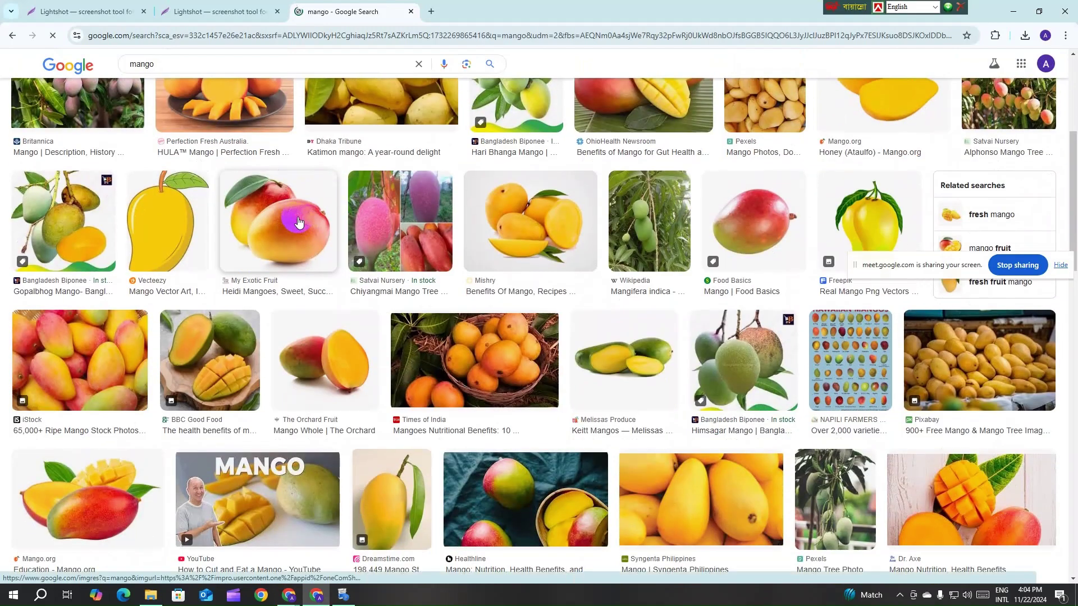
pyautogui.click(298, 223)
pyautogui.moveTo(701, 225); pyautogui.dragTo(801, 111)
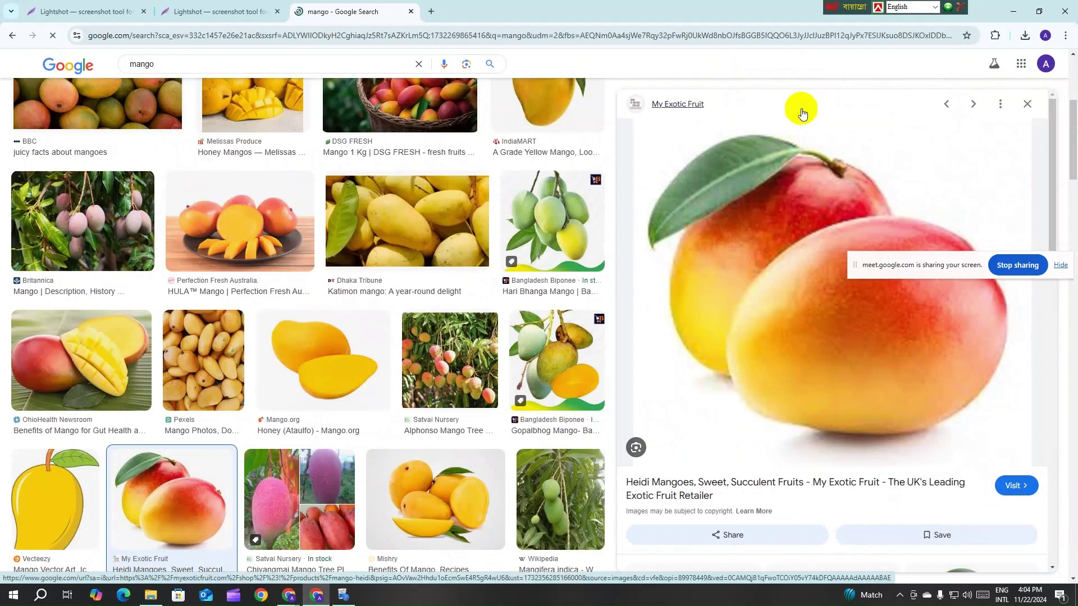
pyautogui.moveTo(879, 260); pyautogui.dragTo(120, 189)
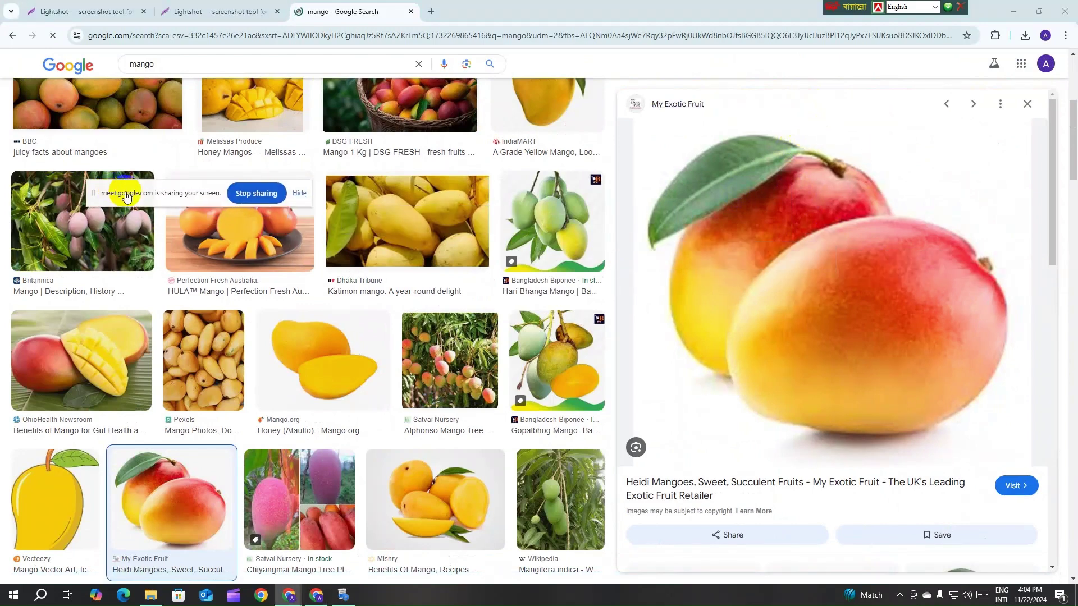
# - Select an area of about 737x611 pixels around the mango preview with Lightshot and frame the mangoes with a green rectangle
pyautogui.click(900, 598)
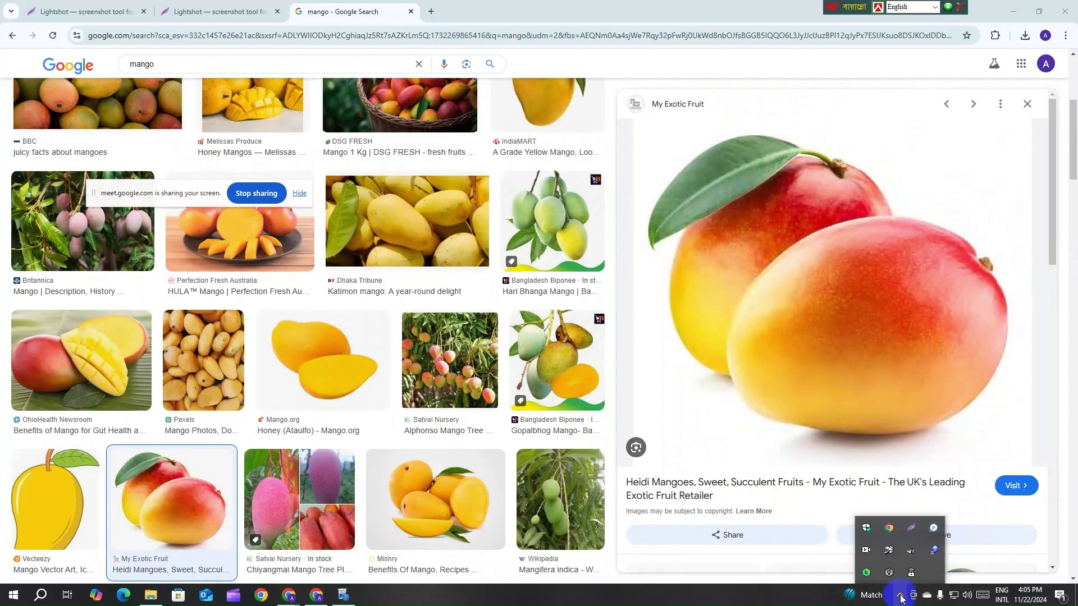
pyautogui.click(910, 530)
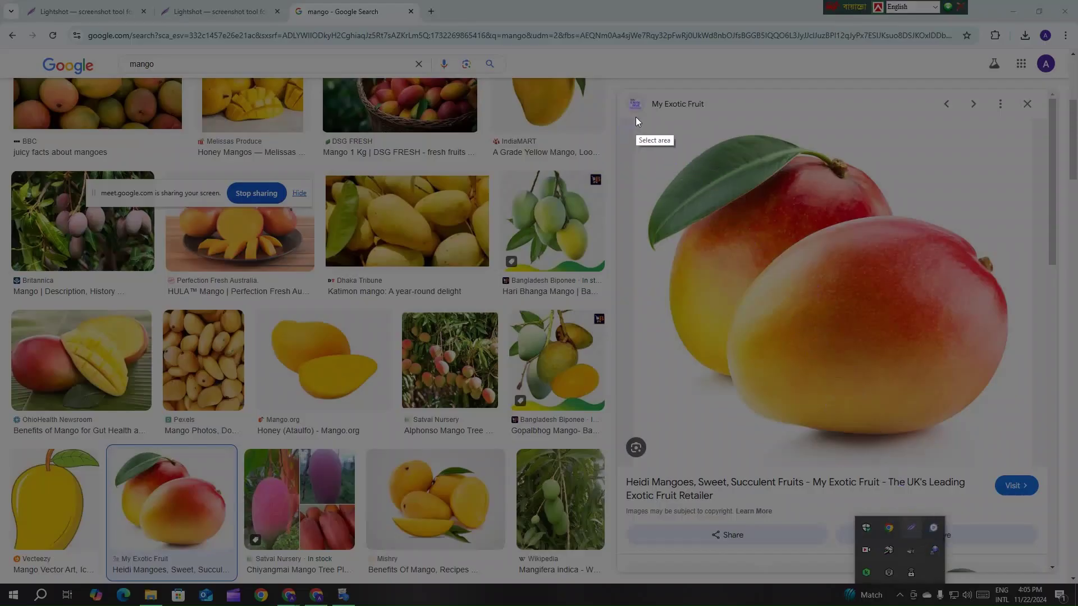
pyautogui.moveTo(631, 122); pyautogui.dragTo(1044, 464)
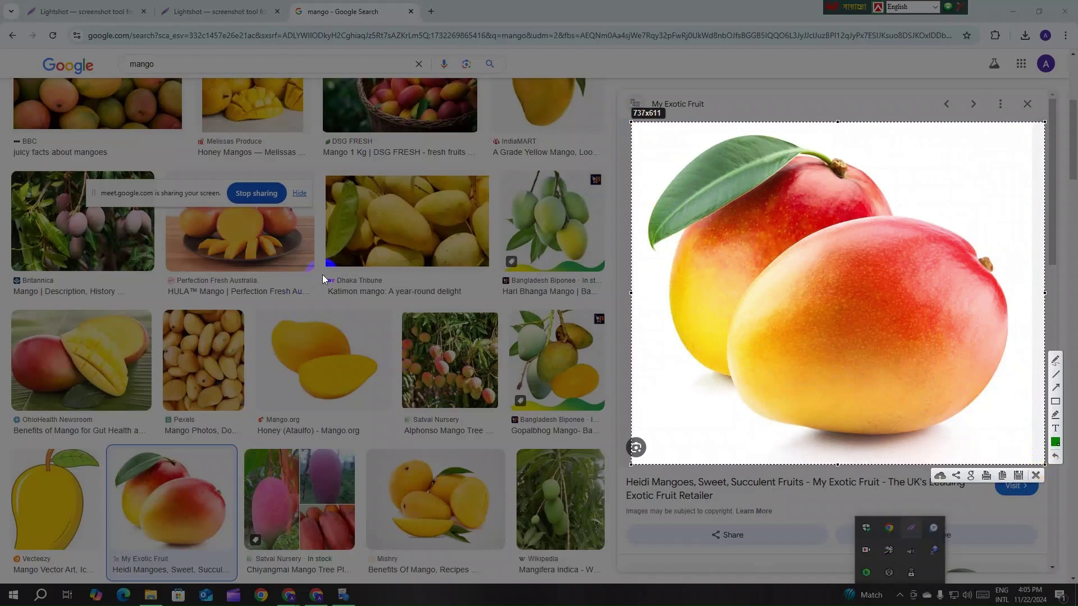
pyautogui.click(1036, 476)
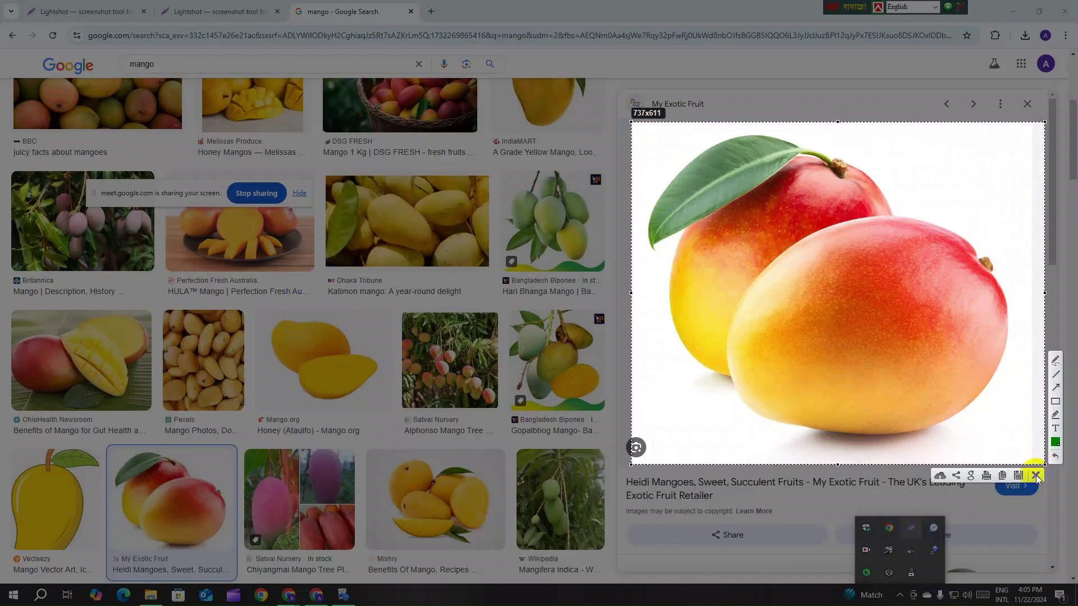
pyautogui.click(1055, 402)
pyautogui.moveTo(648, 130); pyautogui.dragTo(1036, 452)
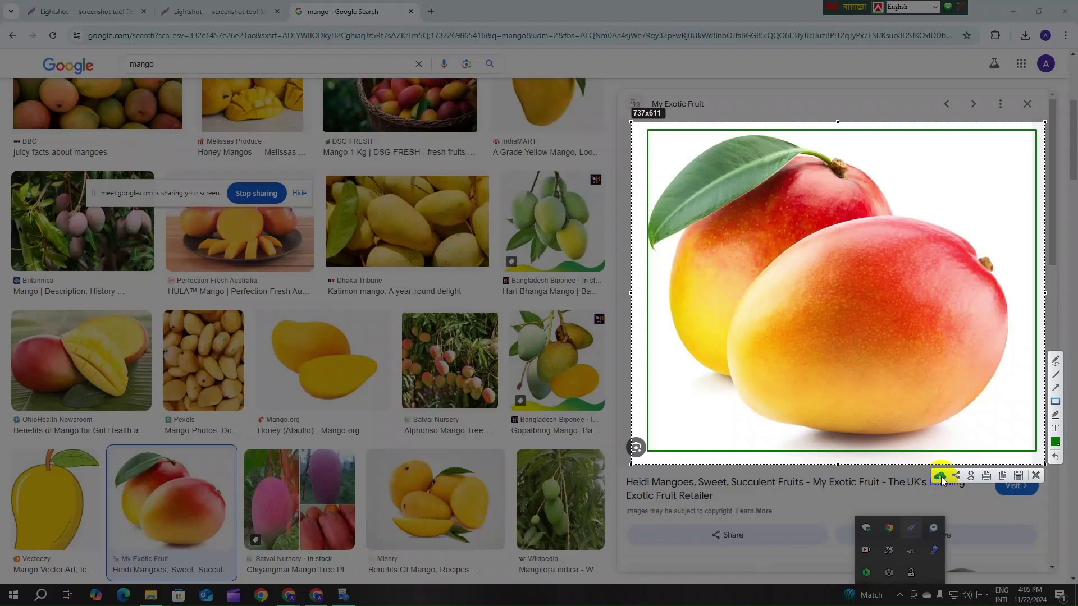
# - Upload the framed mango screenshot to Lightshot's cloud and copy its sharing link
pyautogui.click(941, 476)
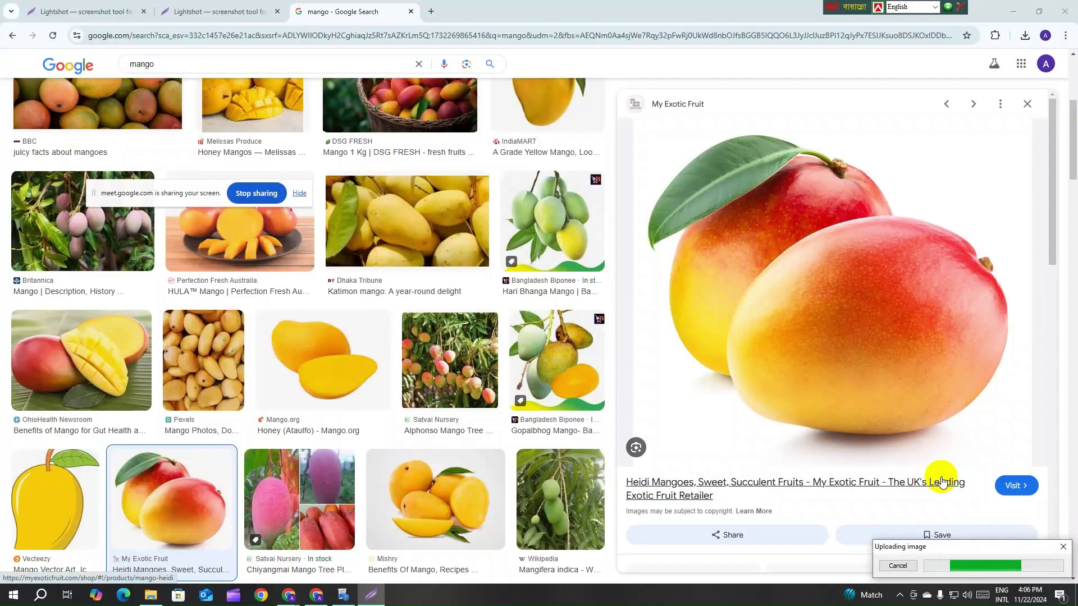
pyautogui.click(947, 566)
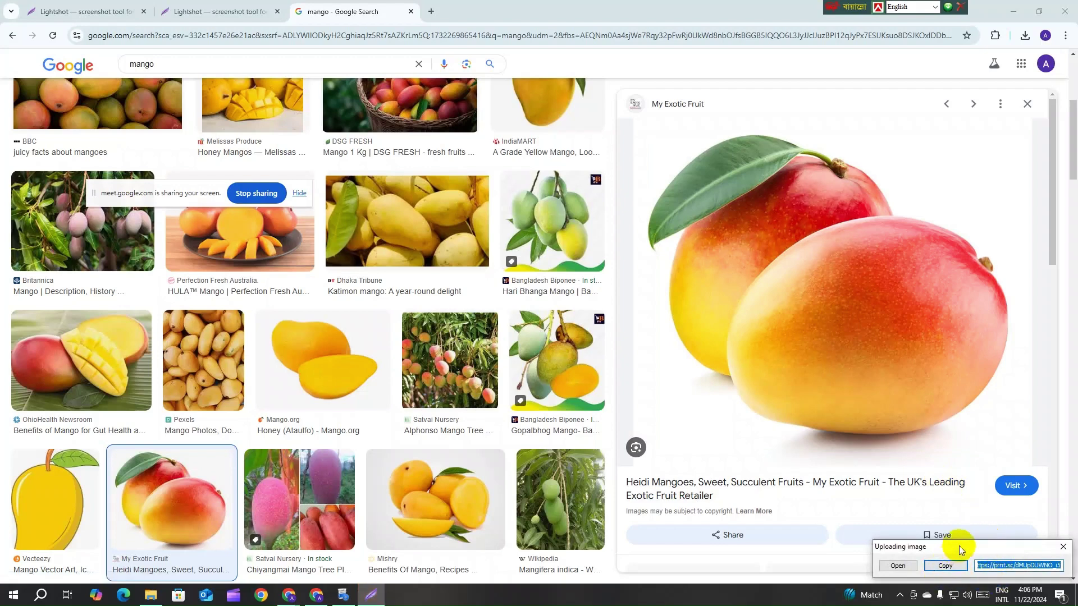
pyautogui.moveTo(959, 548); pyautogui.dragTo(832, 241)
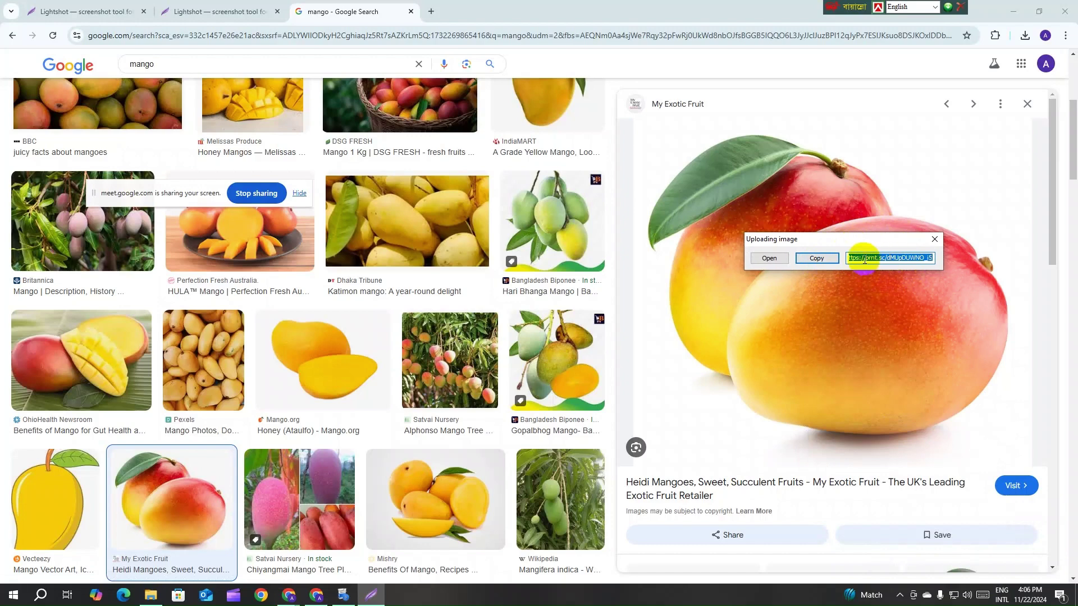
pyautogui.click(822, 259)
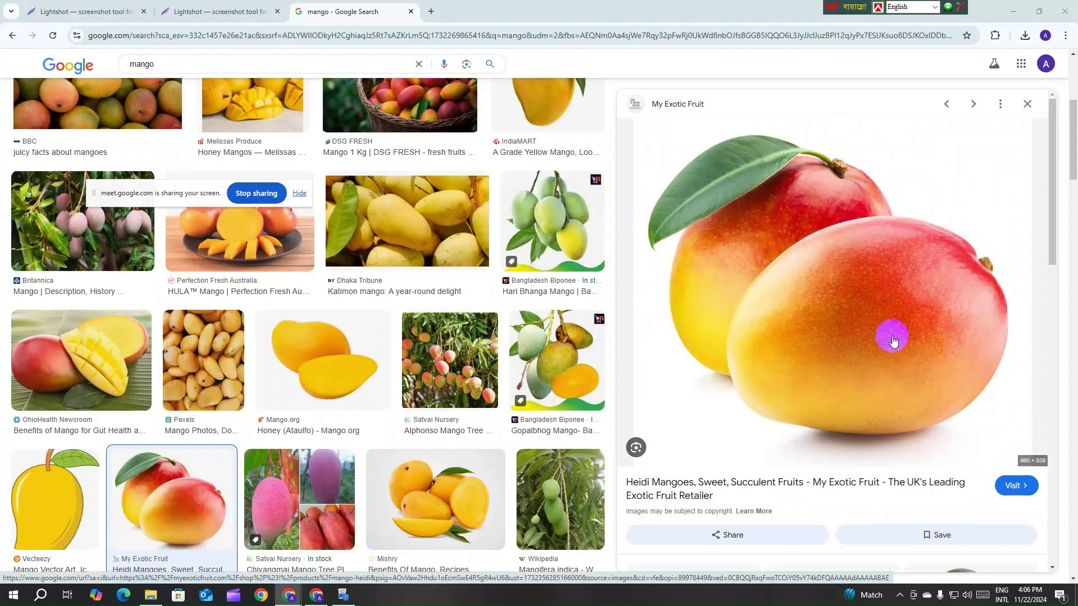
pyautogui.click(431, 12)
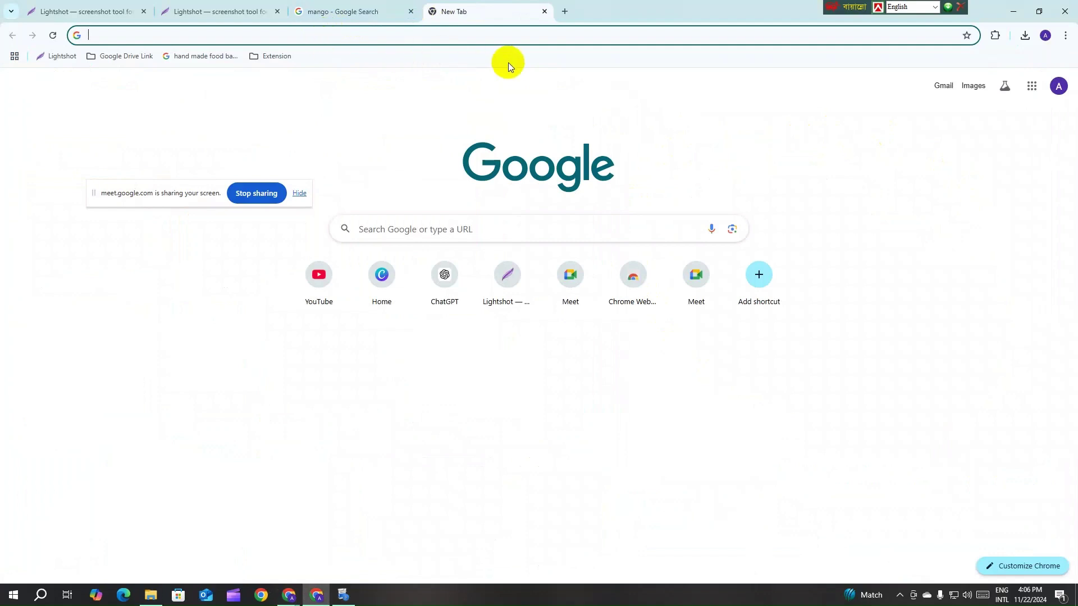
pyautogui.click(543, 11)
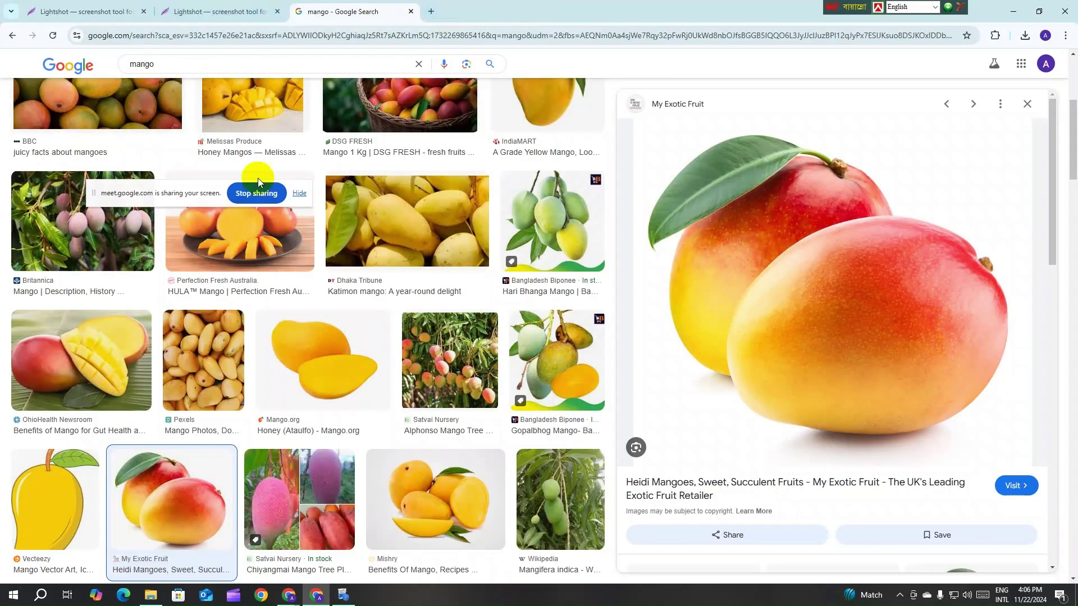
pyautogui.click(431, 11)
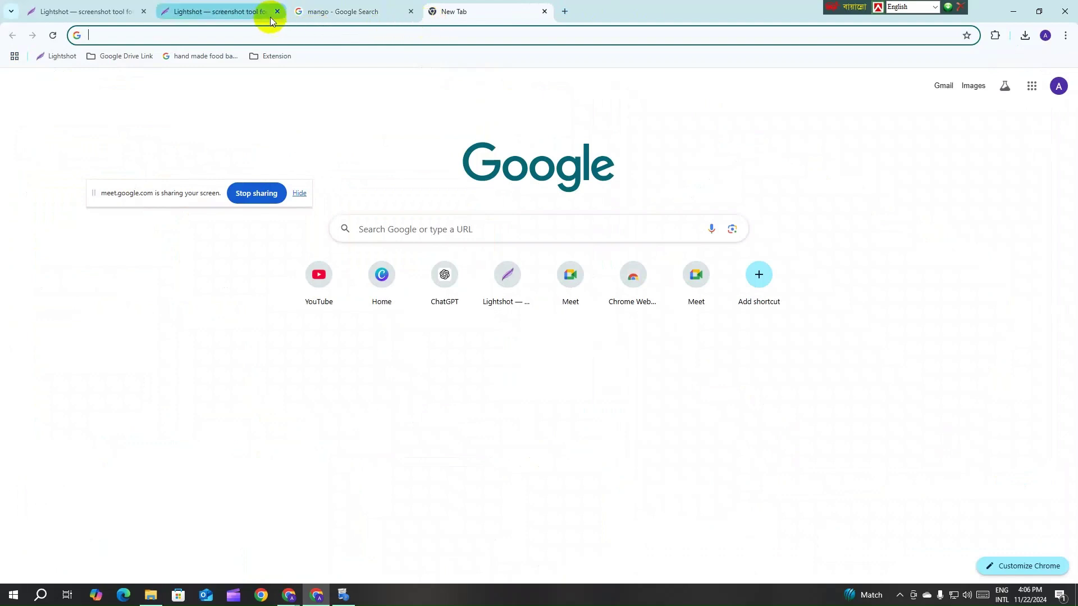
pyautogui.click(260, 33)
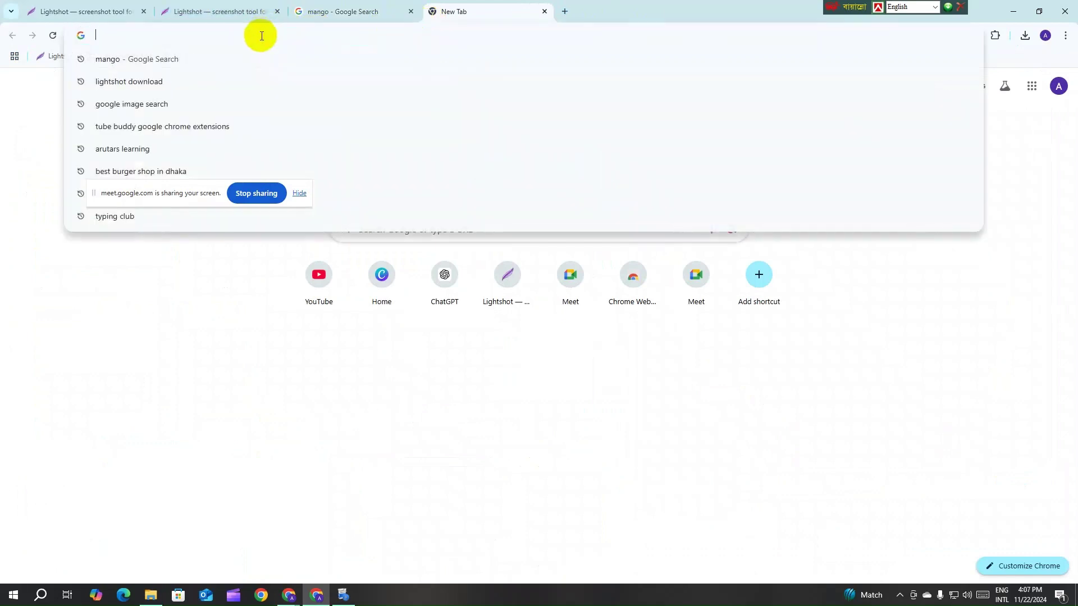
pyautogui.rightClick(261, 35)
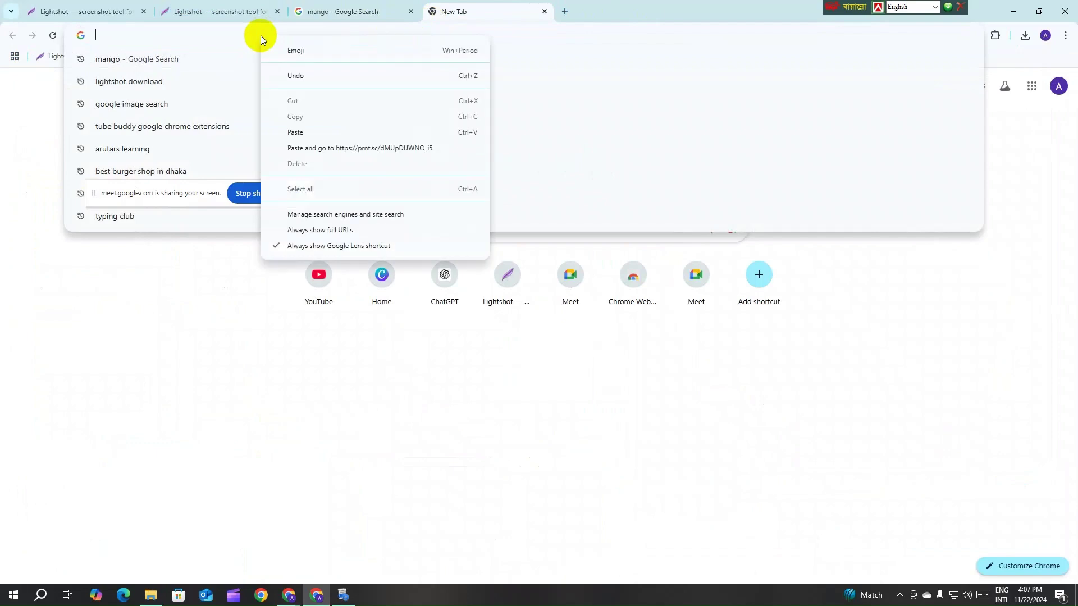
pyautogui.click(319, 131)
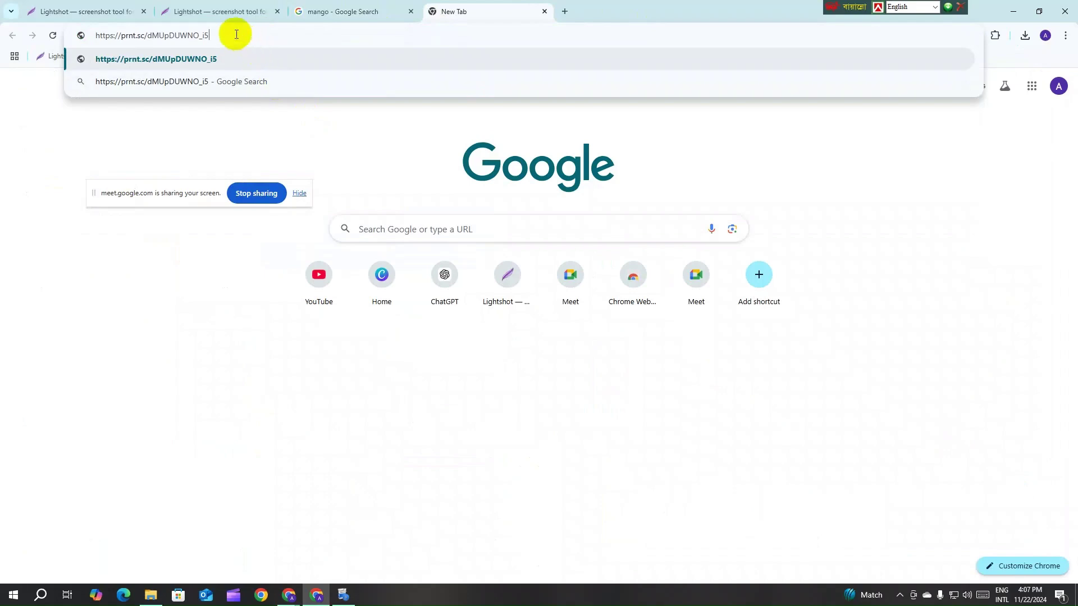
pyautogui.moveTo(235, 32); pyautogui.dragTo(87, 39)
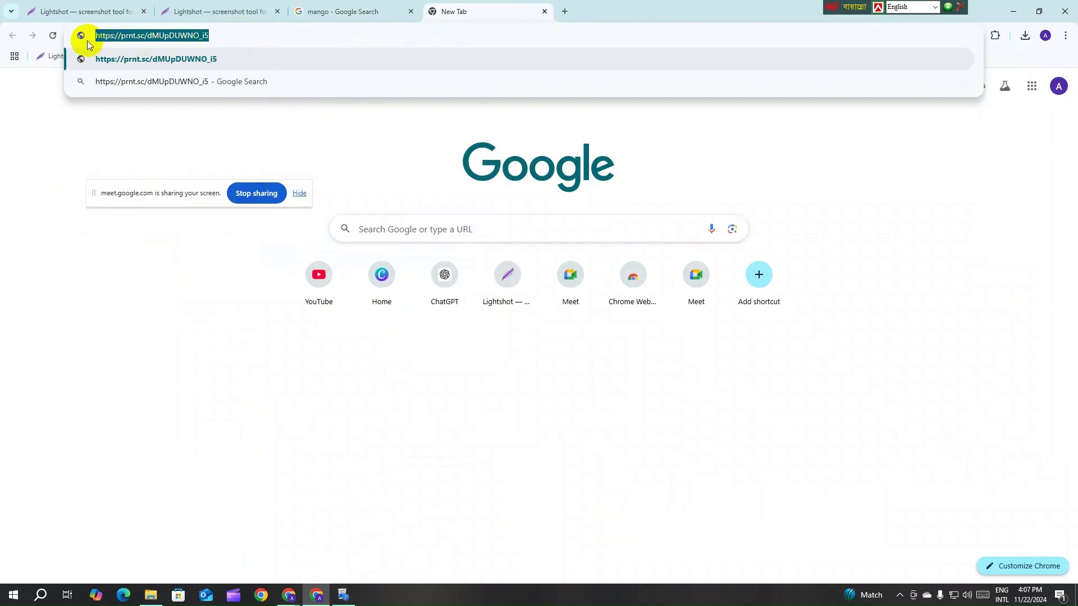
pyautogui.click(276, 41)
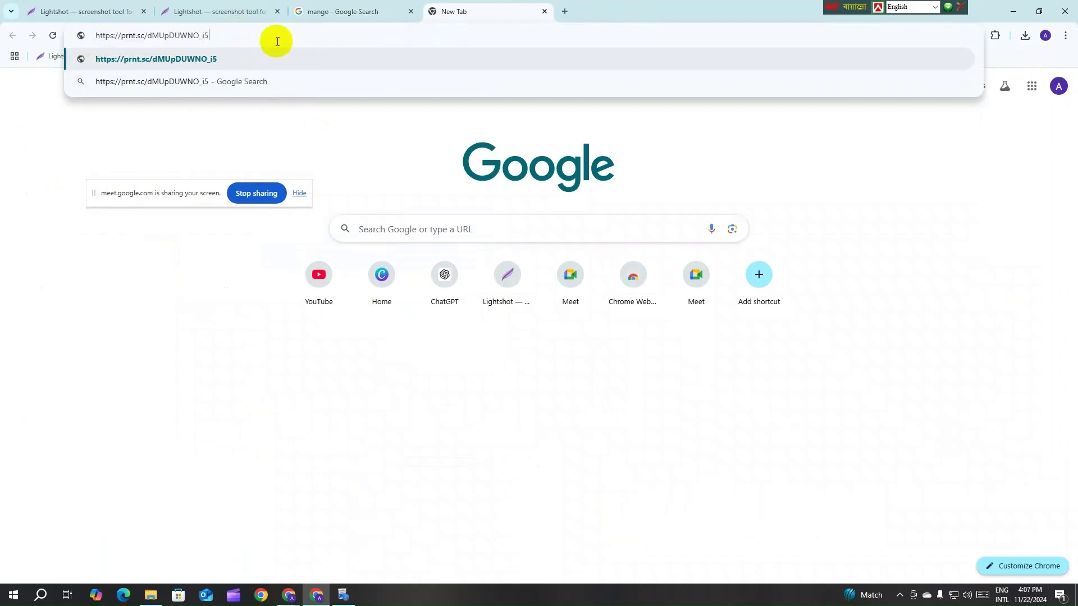
pyautogui.press('Return')
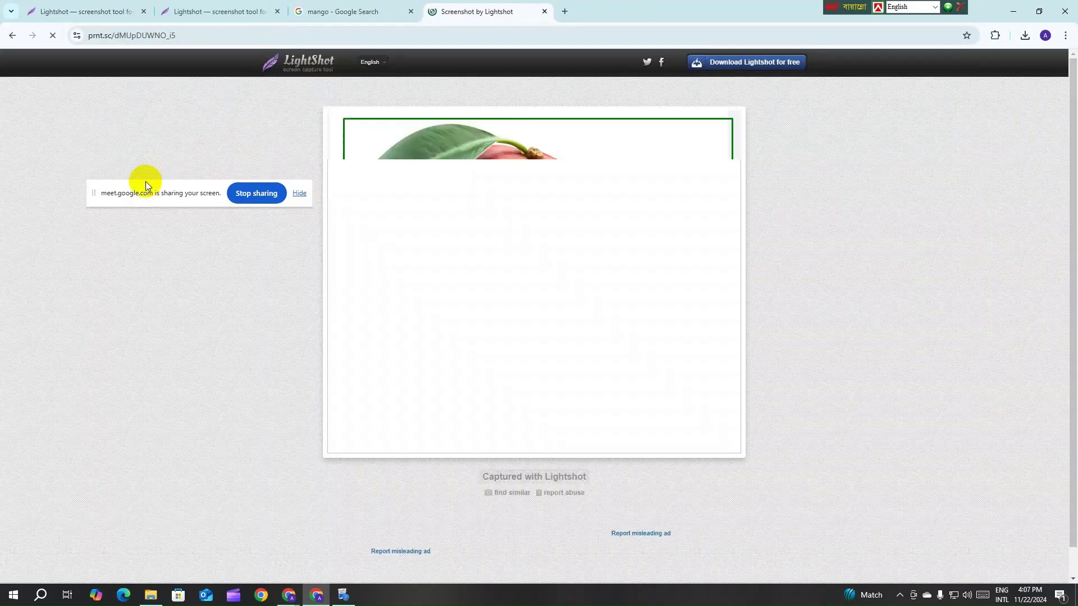
pyautogui.moveTo(145, 194); pyautogui.dragTo(112, 241)
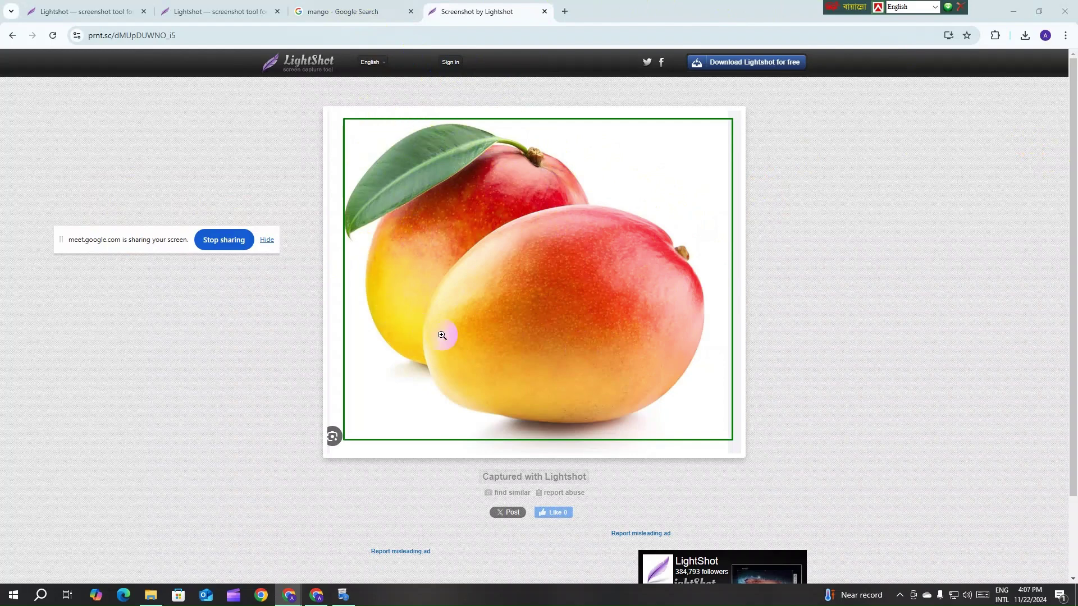
# - Return to the mango search results and select an area of about 723x633 pixels around the large preview with Lightshot
pyautogui.click(213, 11)
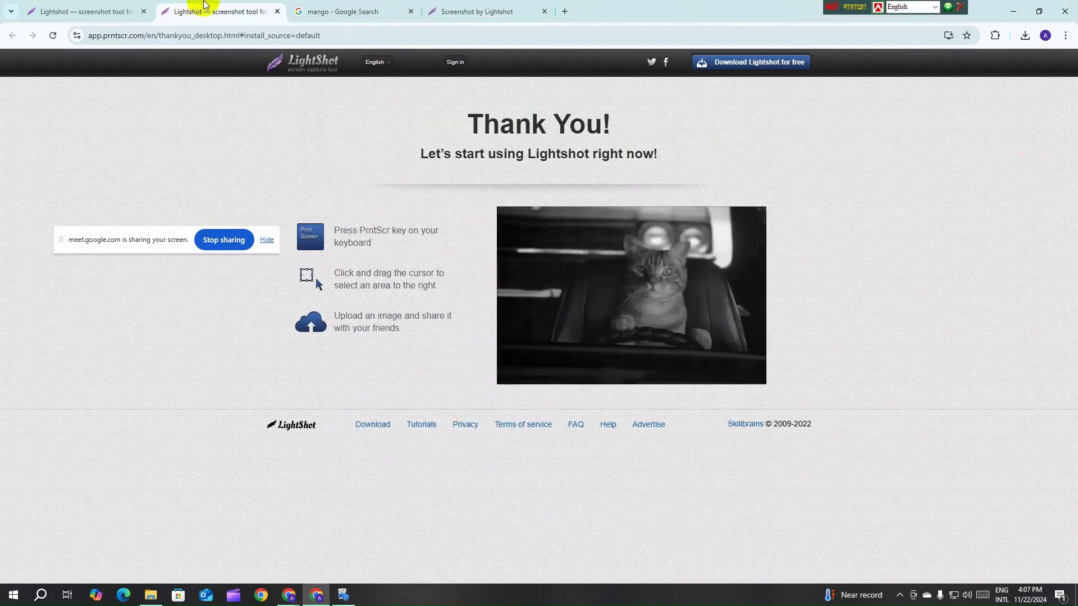
pyautogui.click(342, 12)
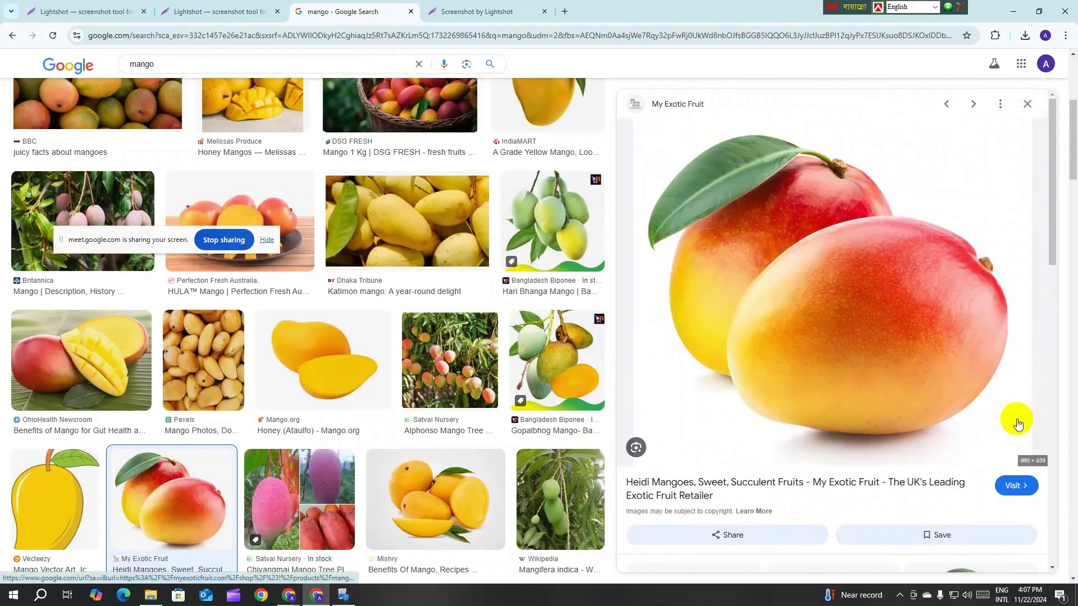
pyautogui.click(900, 595)
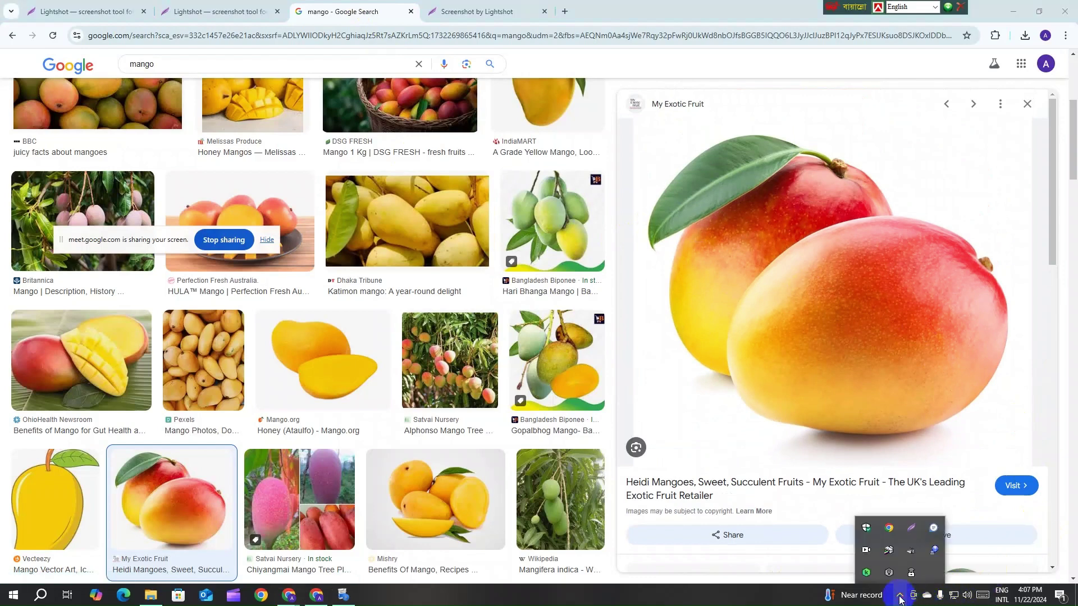
pyautogui.click(911, 529)
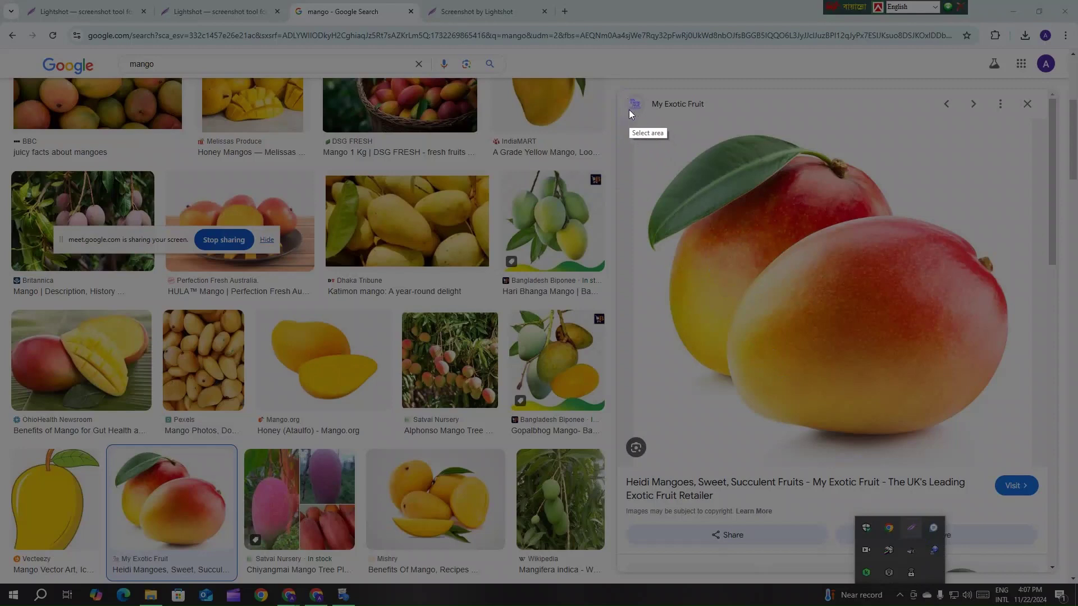
pyautogui.moveTo(632, 114); pyautogui.dragTo(1037, 468)
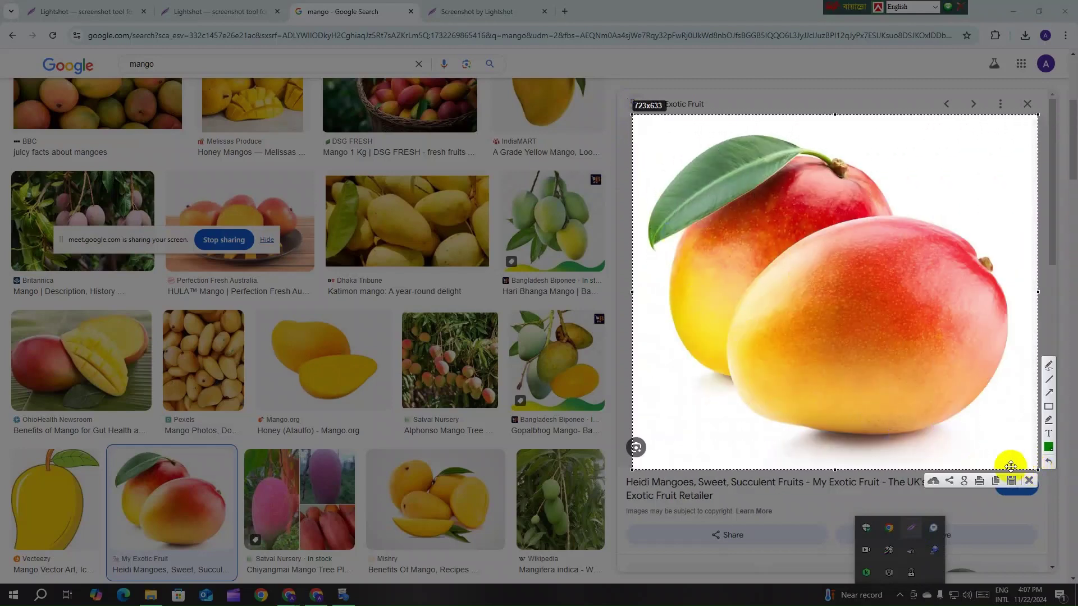
# - Upload the second mango capture, without annotations, and copy its sharing link
pyautogui.click(933, 482)
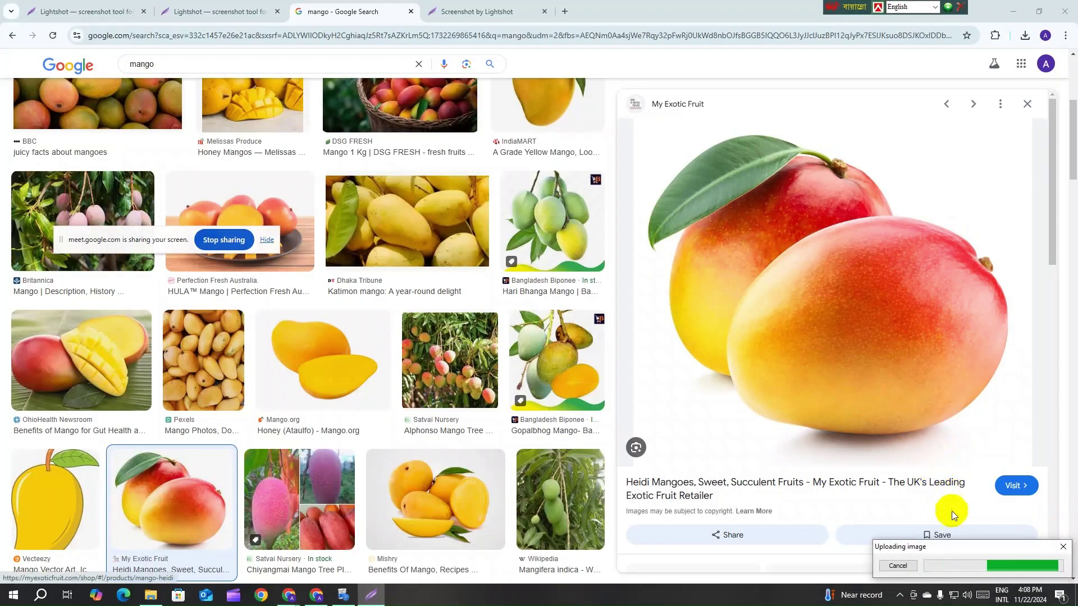
pyautogui.moveTo(950, 551); pyautogui.dragTo(807, 216)
pyautogui.click(814, 235)
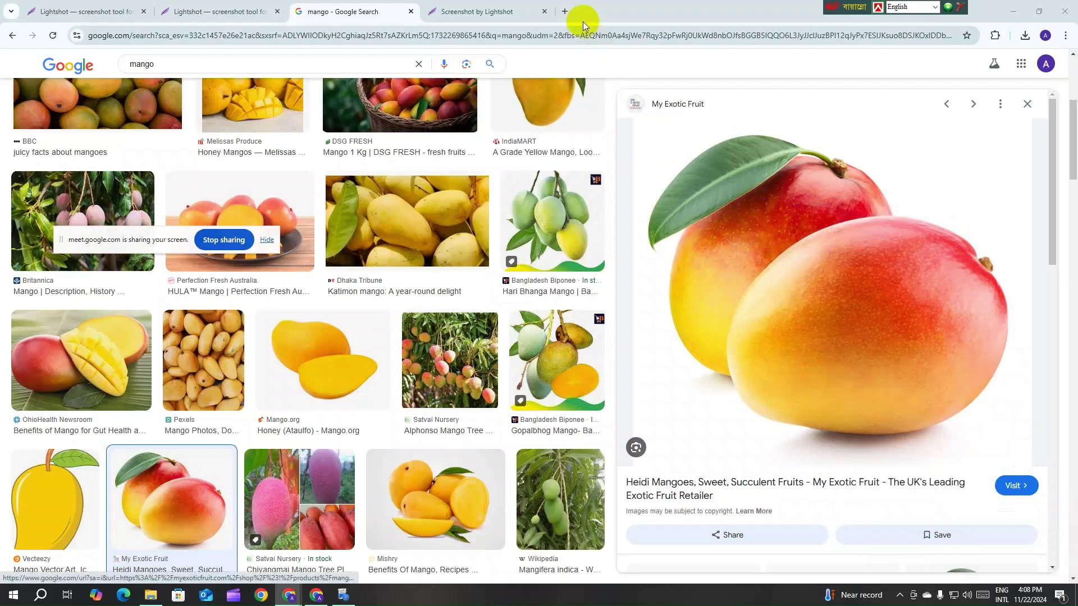
pyautogui.click(565, 11)
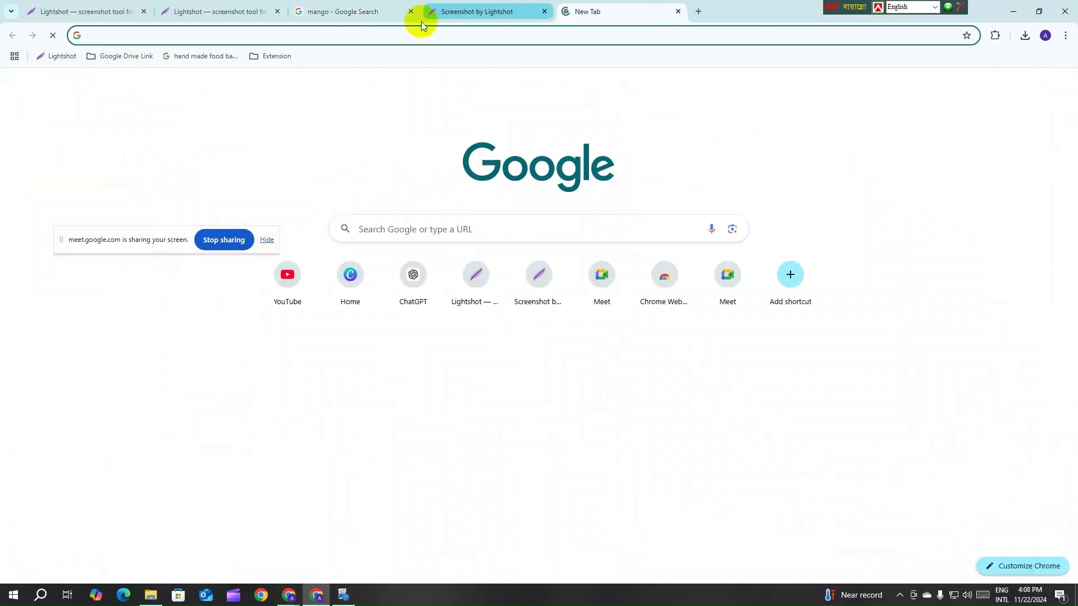
pyautogui.click(398, 35)
pyautogui.rightClick(400, 39)
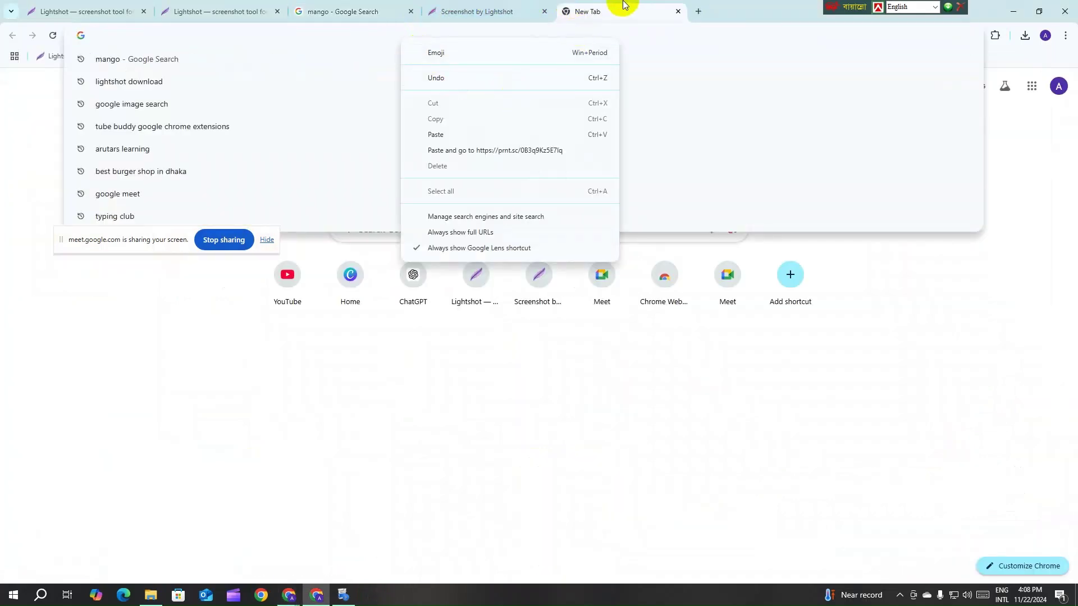
pyautogui.click(509, 4)
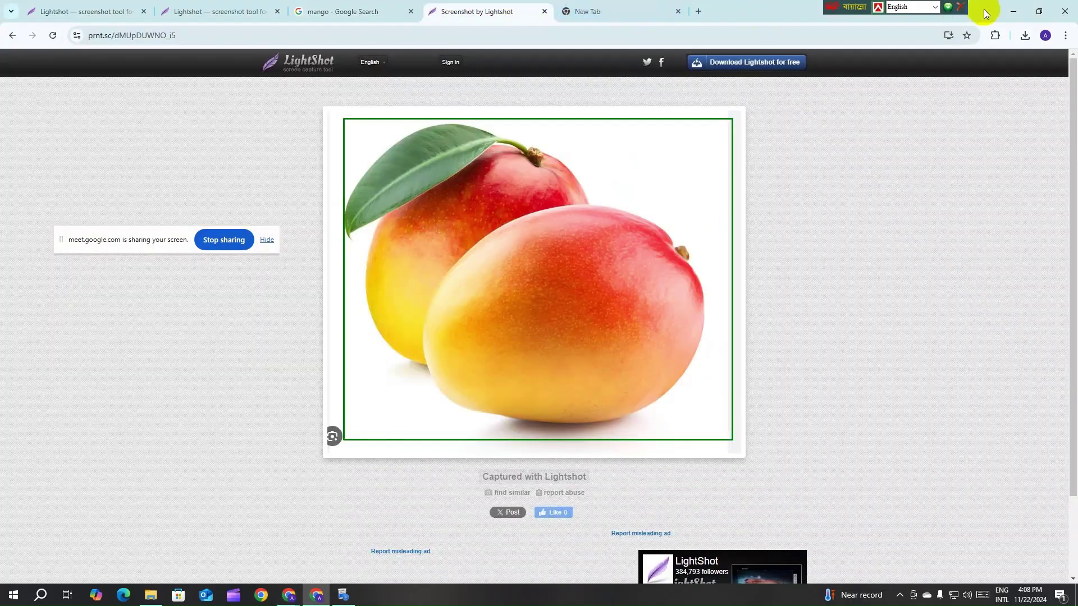
# - Minimise the browser, close the finished Lightshot setup wizard, and open the xyz folder on the desktop
pyautogui.click(1013, 10)
pyautogui.click(598, 42)
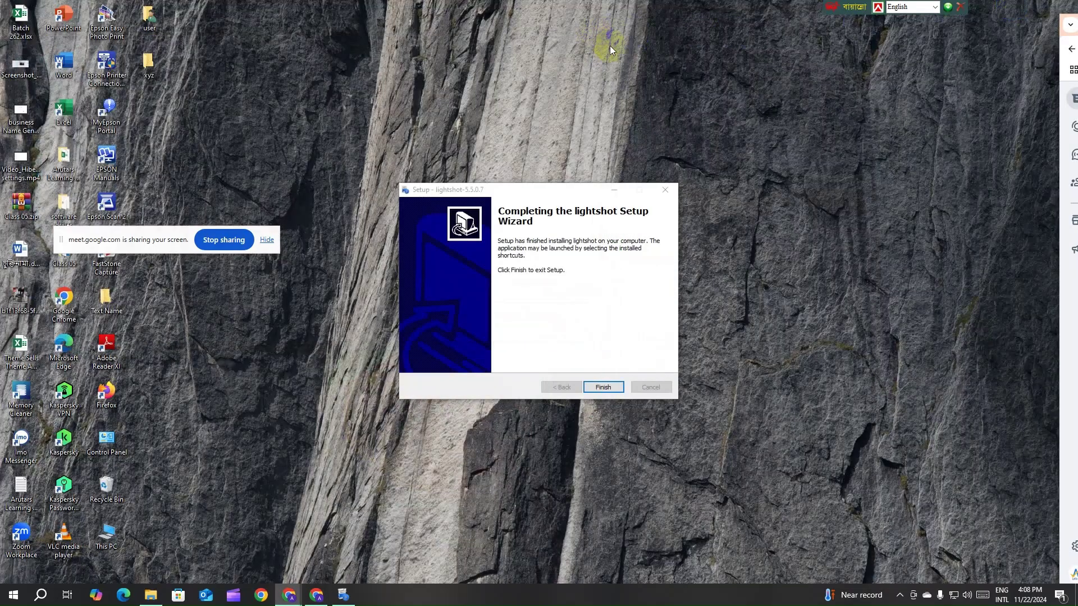
pyautogui.click(665, 190)
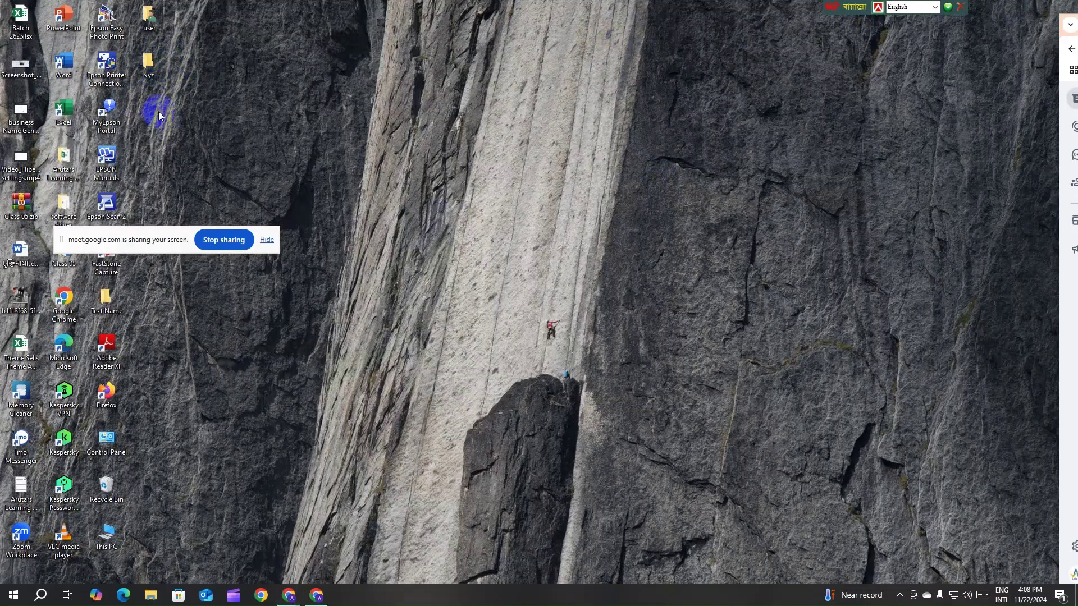
pyautogui.doubleClick(151, 66)
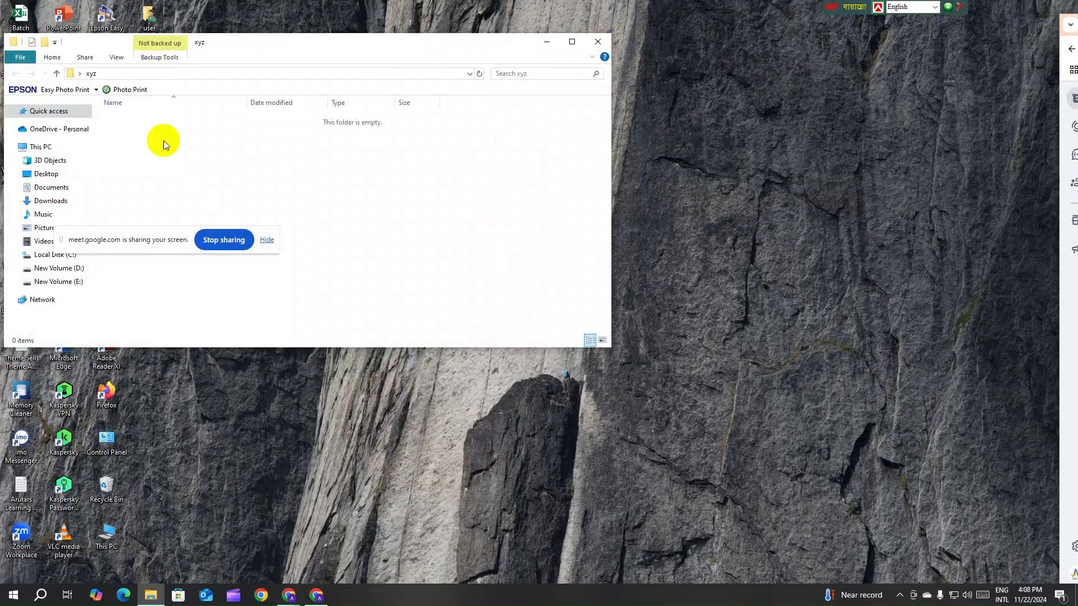
# - Check whether pasting is possible in the xyz, Desktop and Arutars Learning Office Team folders, and close the folder window
pyautogui.rightClick(138, 122)
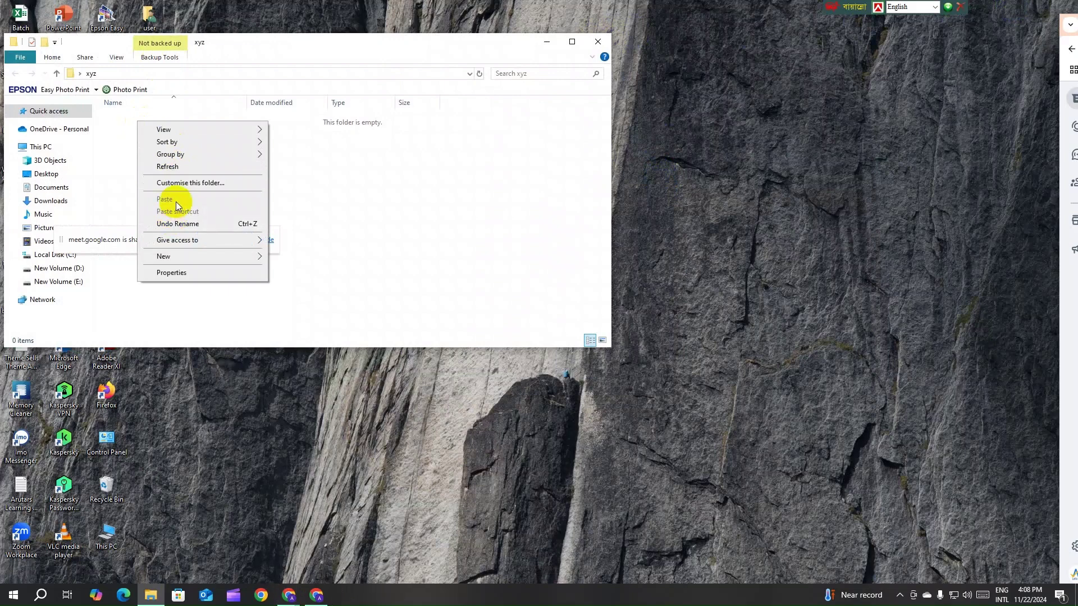
pyautogui.click(126, 130)
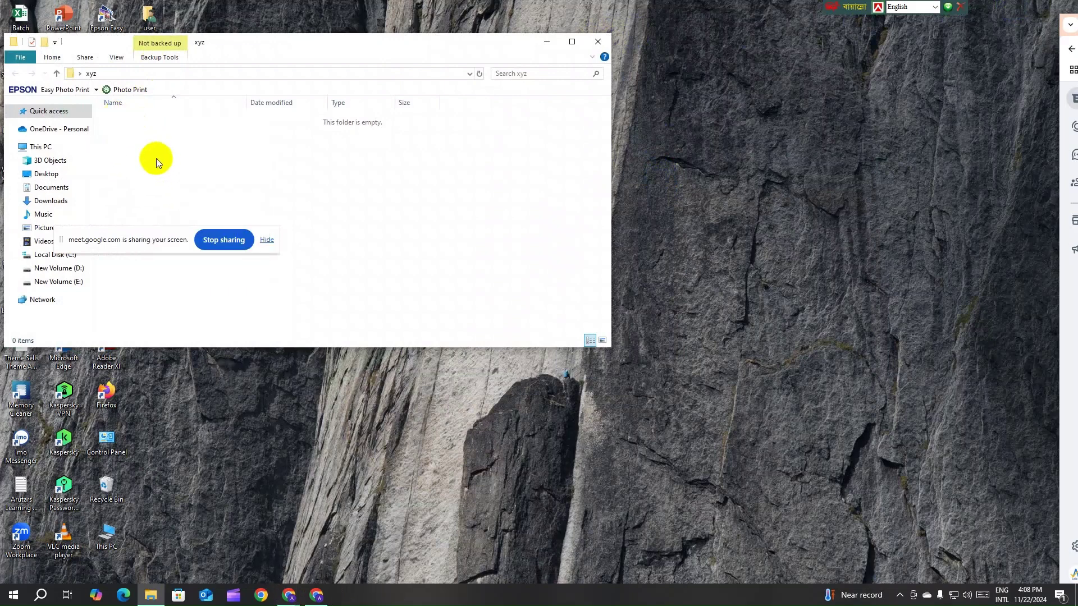
pyautogui.click(42, 146)
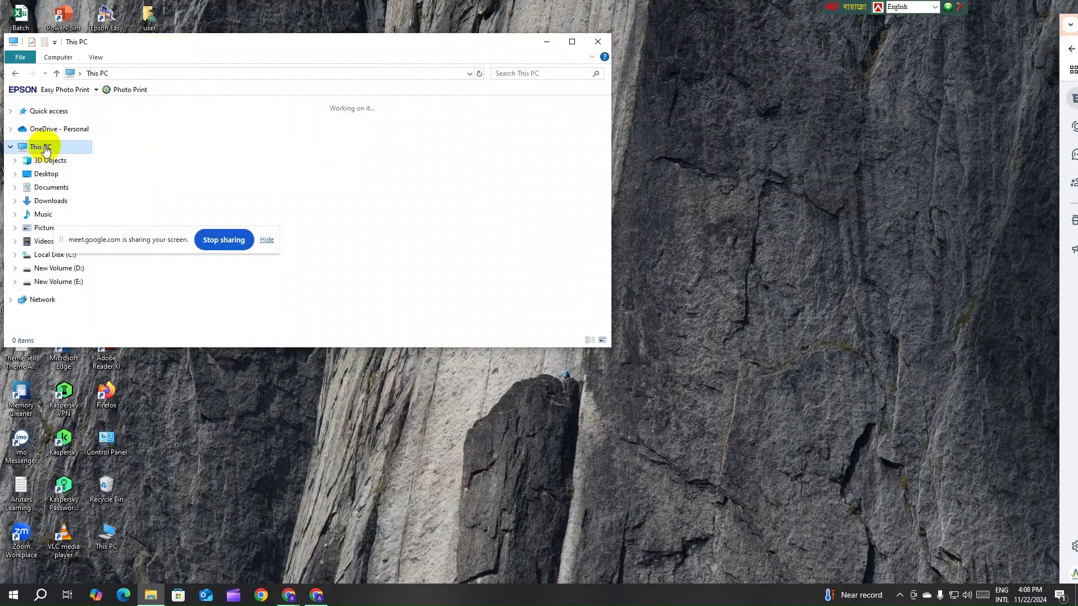
pyautogui.doubleClick(261, 130)
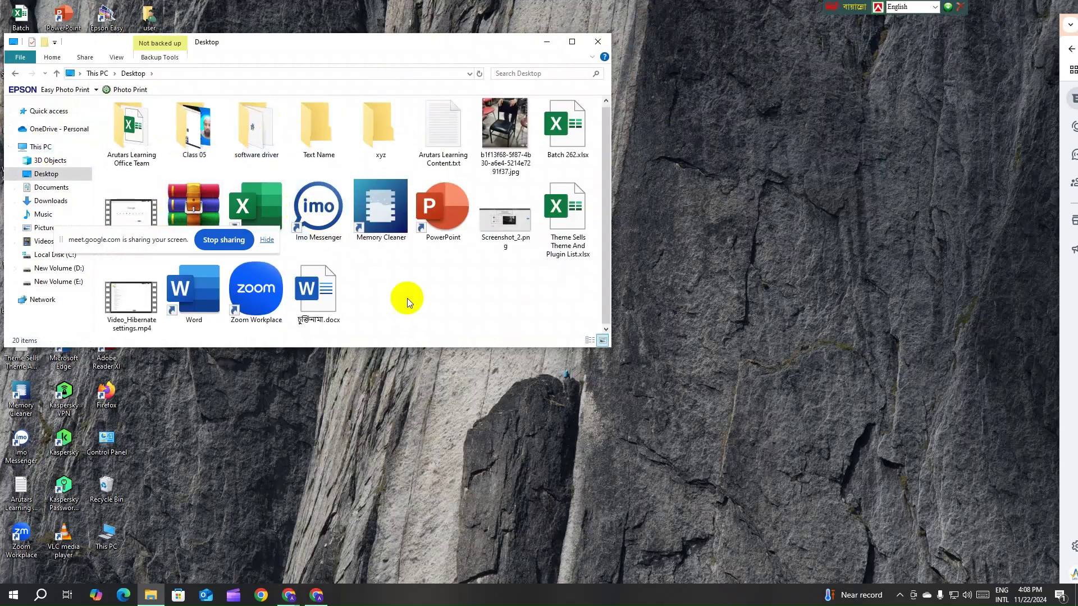
pyautogui.rightClick(376, 290)
pyautogui.click(351, 275)
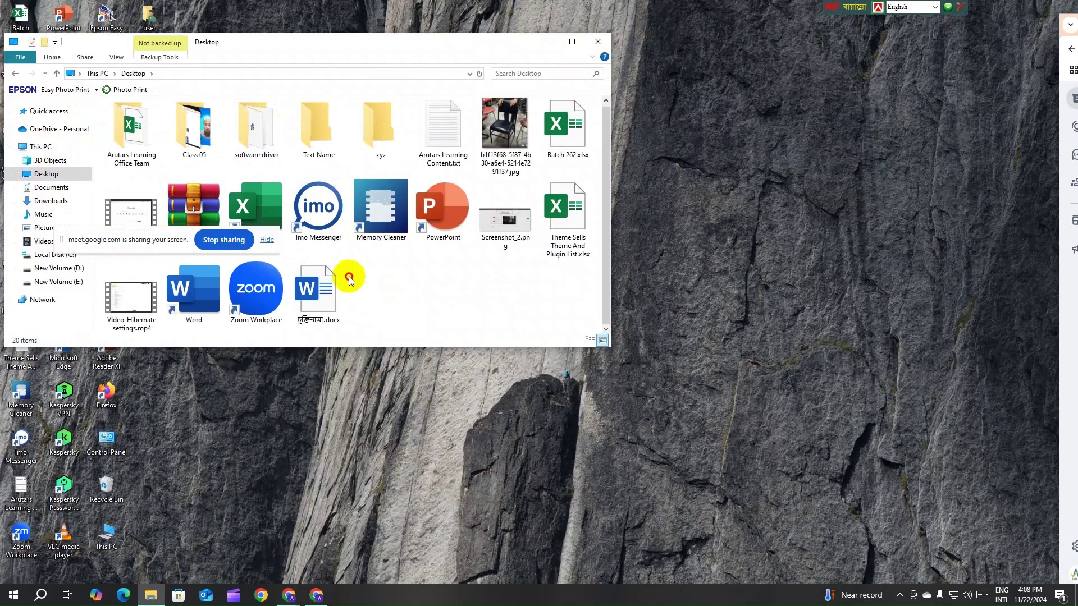
pyautogui.doubleClick(142, 147)
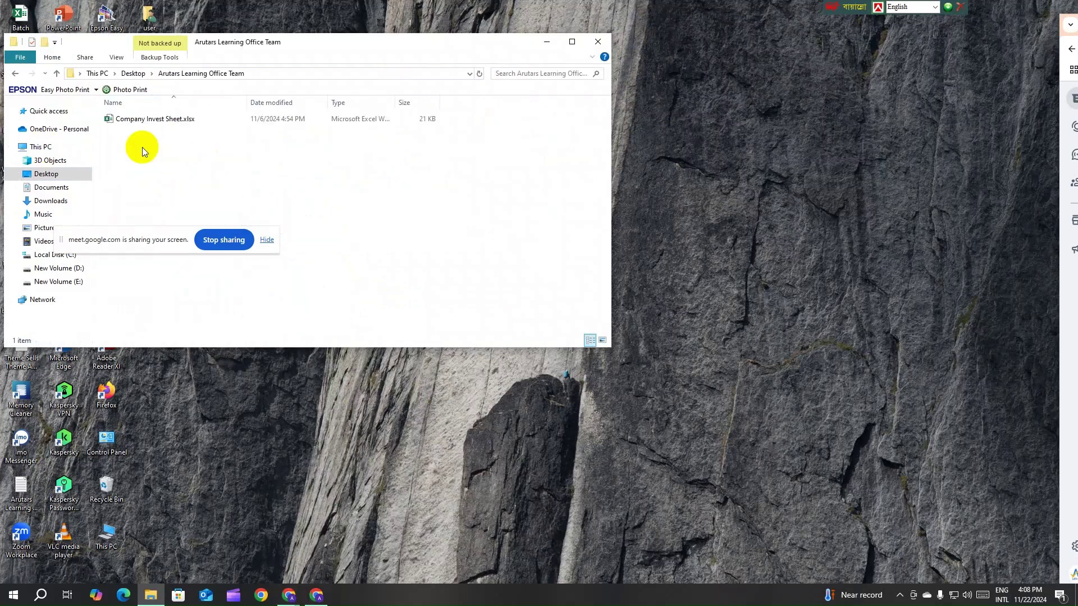
pyautogui.rightClick(139, 144)
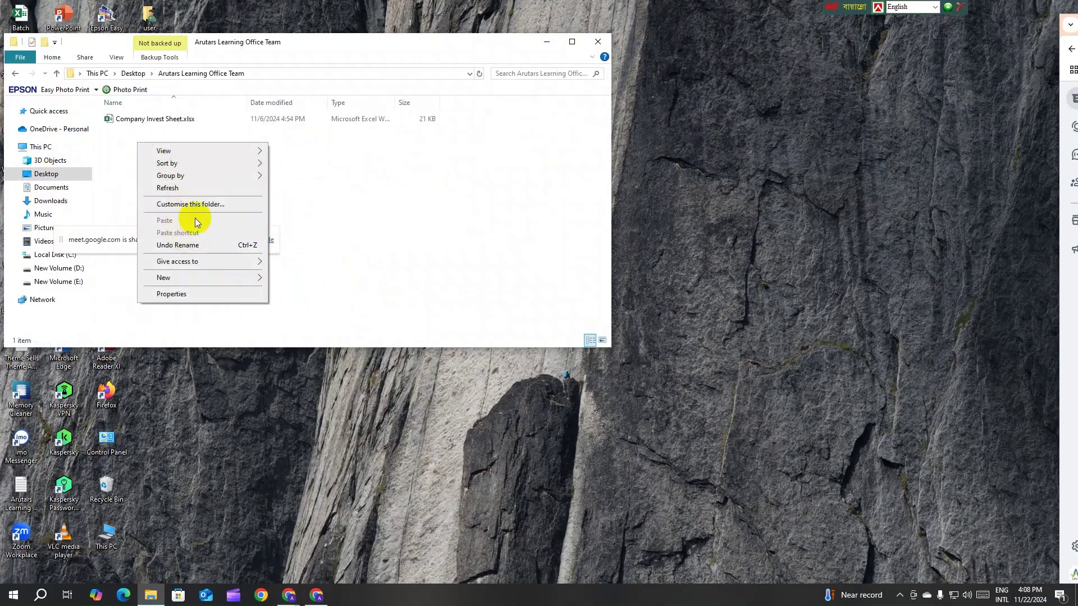
pyautogui.click(597, 42)
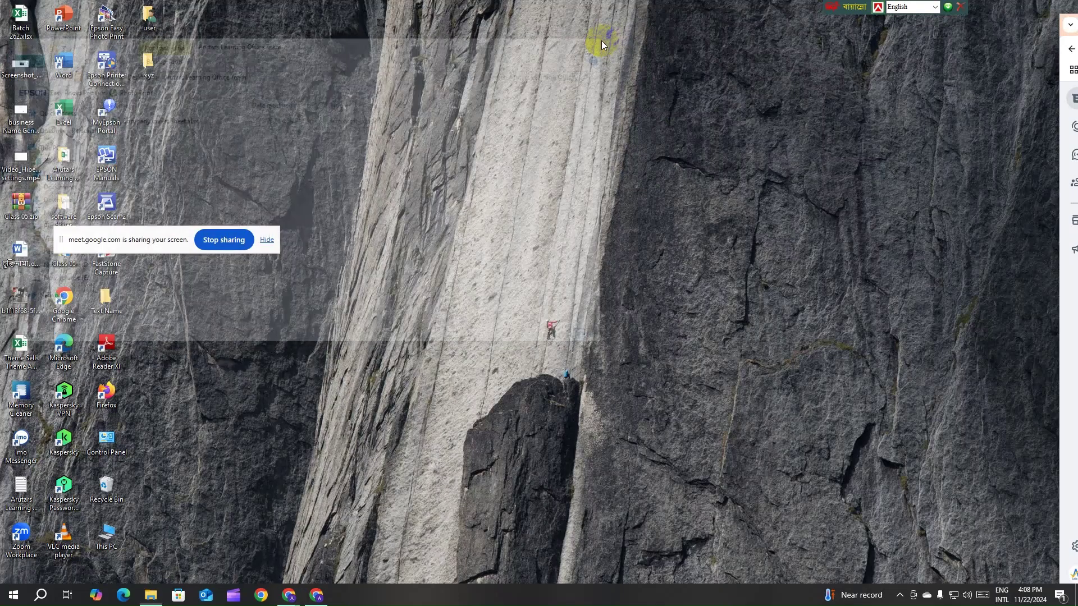
# - Return to the browser and load the second capture's copied prnt.sc link in the empty new tab
pyautogui.click(318, 593)
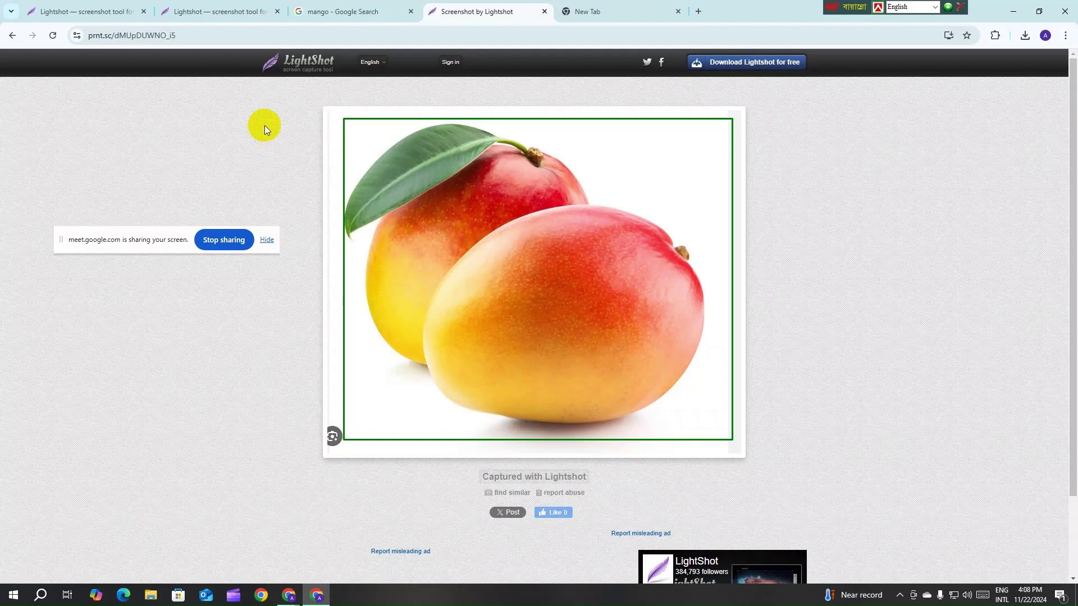
pyautogui.click(585, 11)
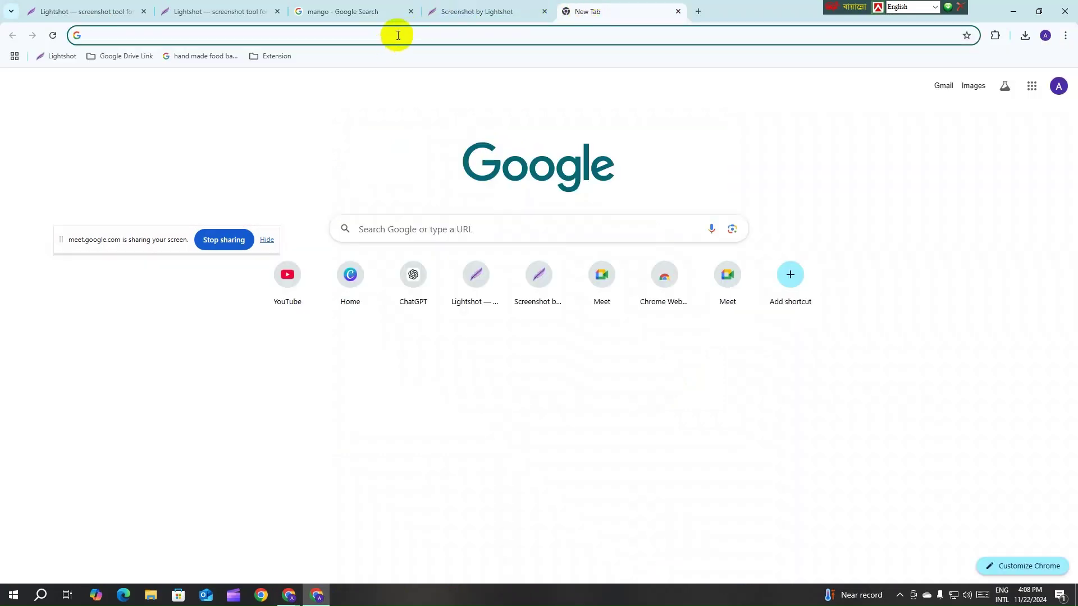
pyautogui.rightClick(397, 35)
pyautogui.click(437, 129)
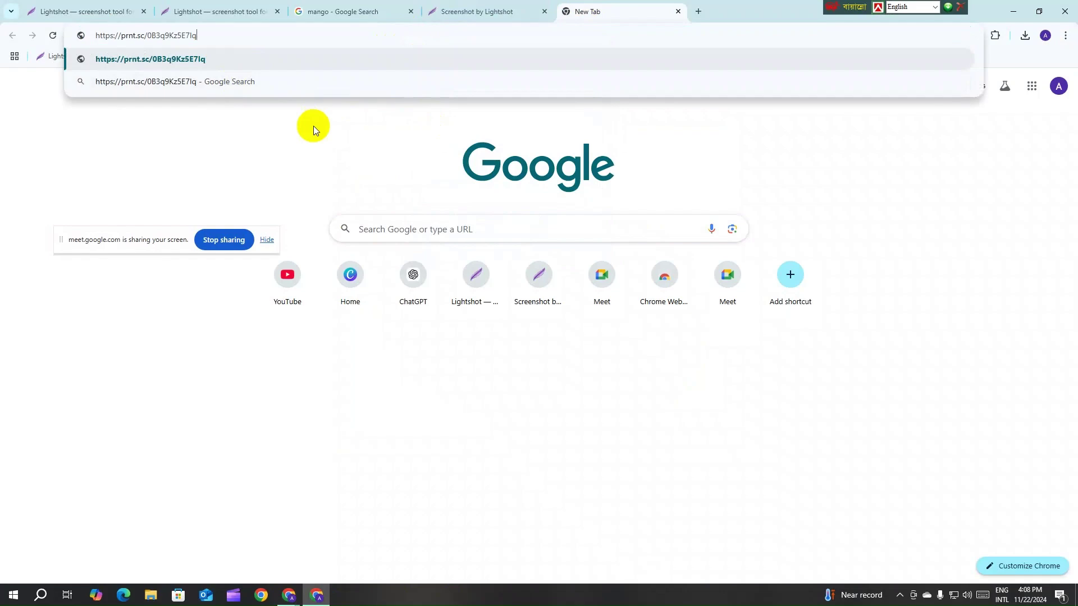
pyautogui.press('Return')
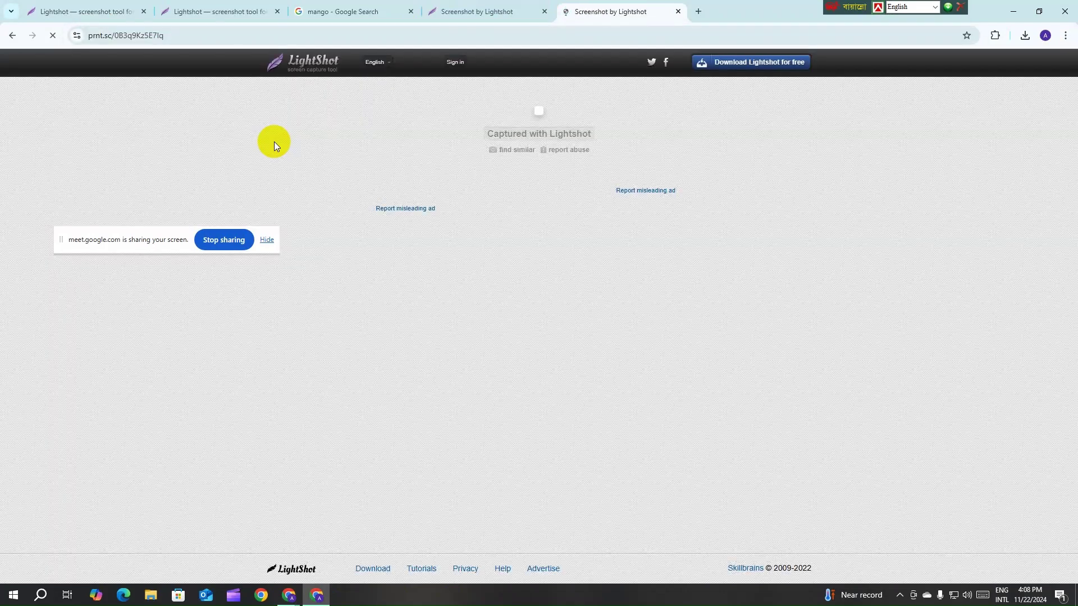
pyautogui.moveTo(130, 242); pyautogui.dragTo(73, 256)
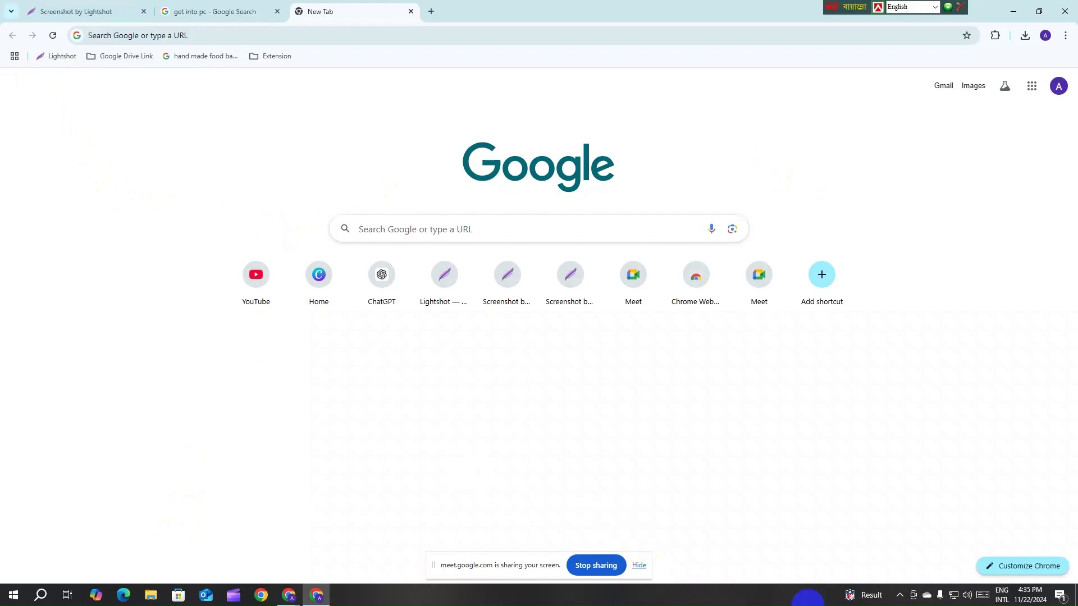
# - Start Lightshot and select an area of about 1875x1056 pixels covering nearly the whole screen, including the taskbar
pyautogui.click(899, 596)
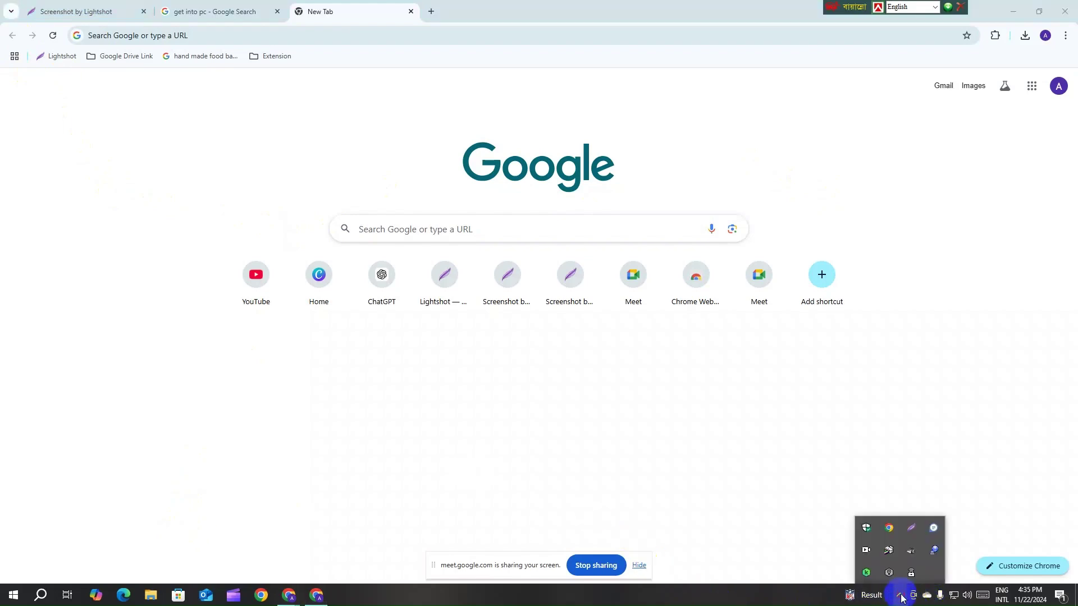
pyautogui.click(913, 529)
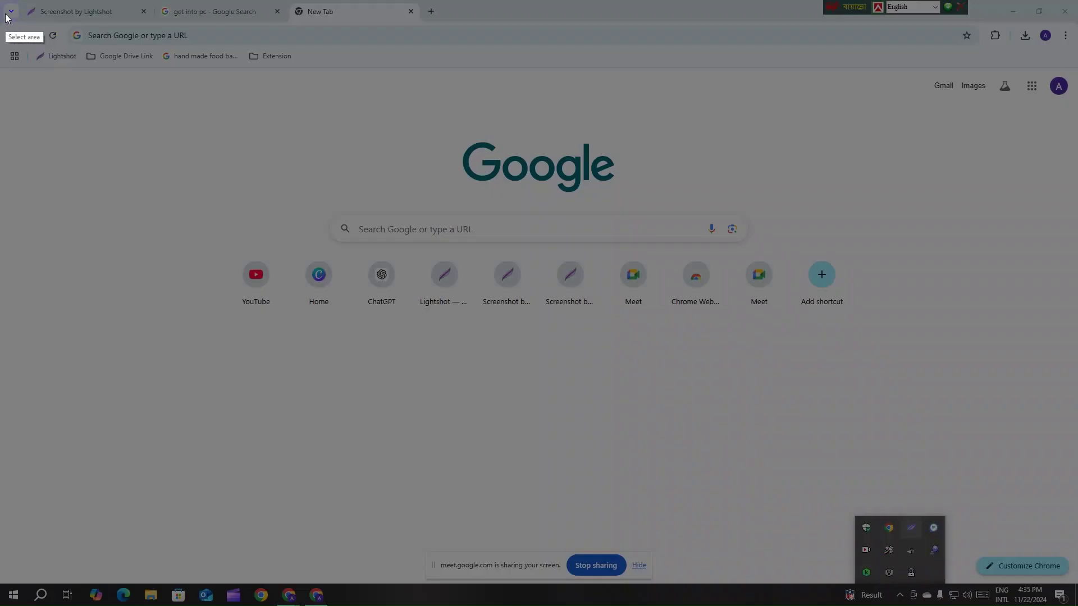
pyautogui.moveTo(1, 10); pyautogui.dragTo(1052, 602)
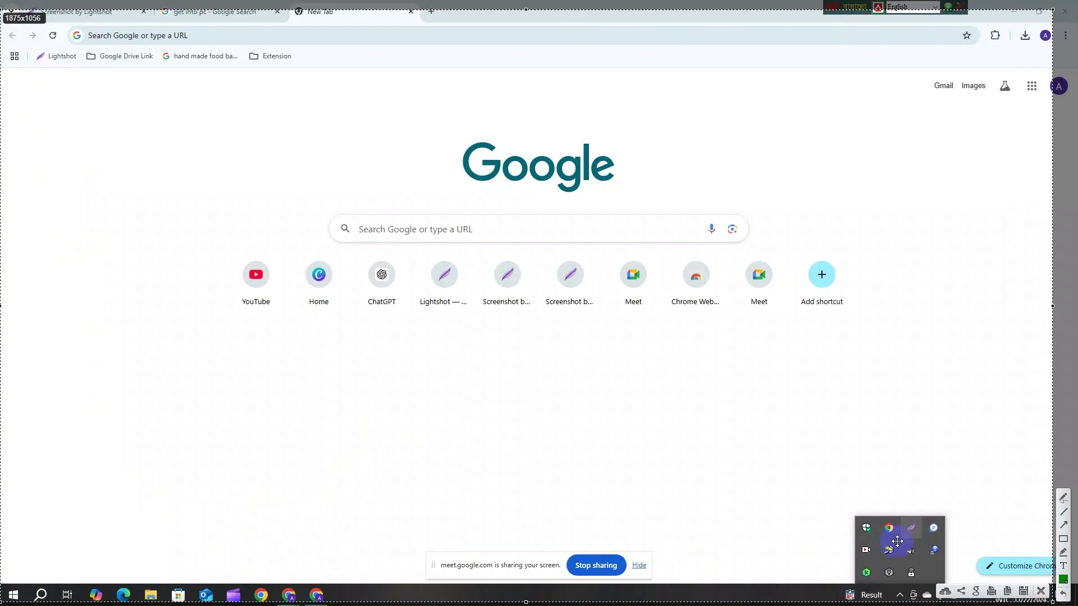
# - Draw two green arrows pointing to the File Explorer icon on the taskbar, and close the capture without saving
pyautogui.click(1063, 525)
pyautogui.moveTo(154, 332); pyautogui.dragTo(151, 589)
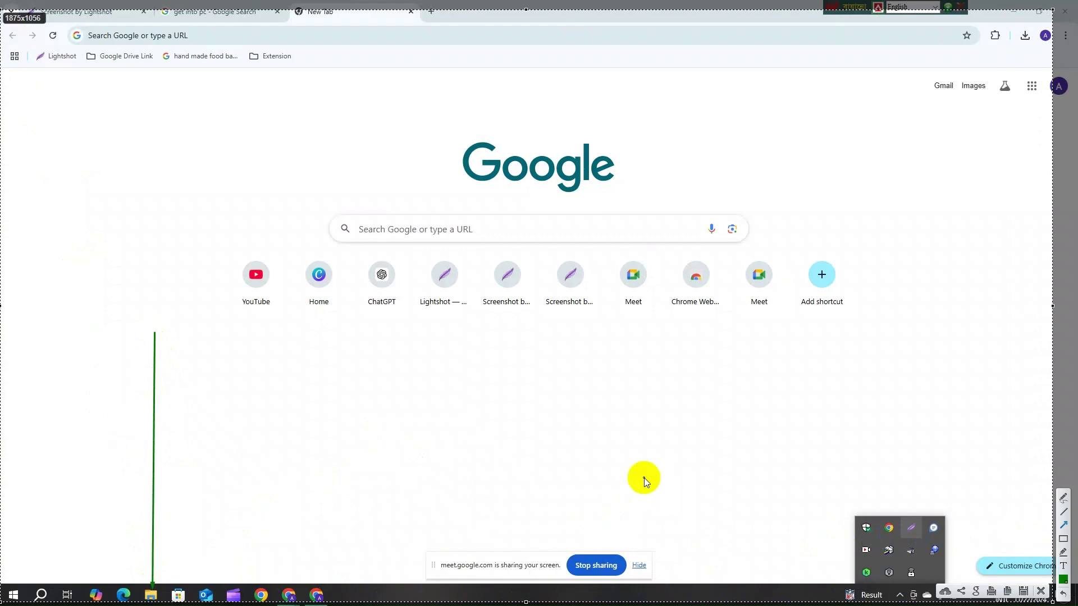
pyautogui.moveTo(343, 407); pyautogui.dragTo(154, 592)
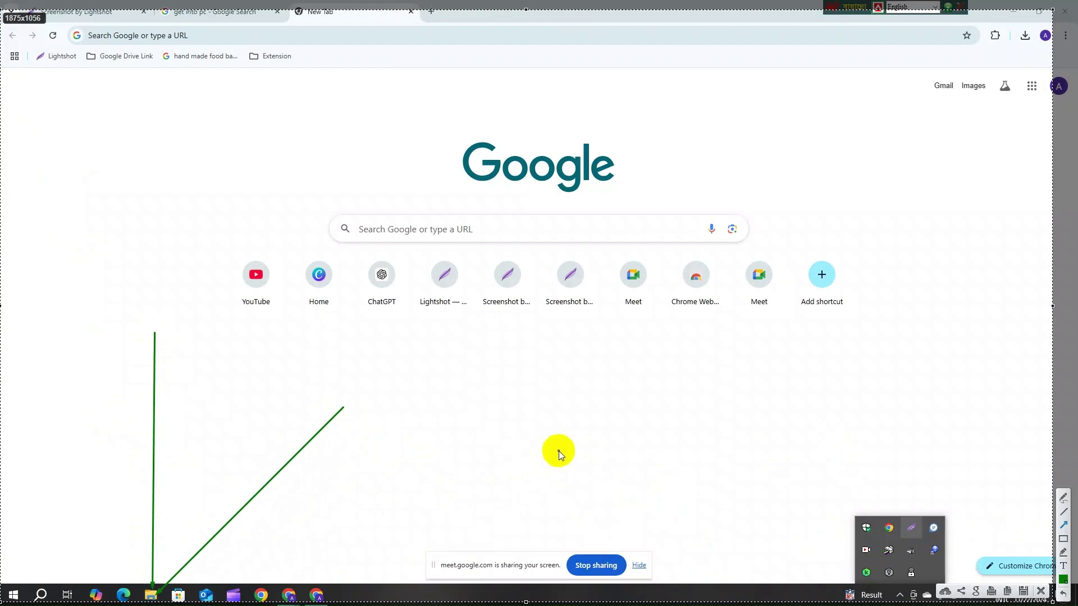
pyautogui.click(922, 567)
pyautogui.click(941, 568)
pyautogui.click(892, 557)
pyautogui.click(1040, 593)
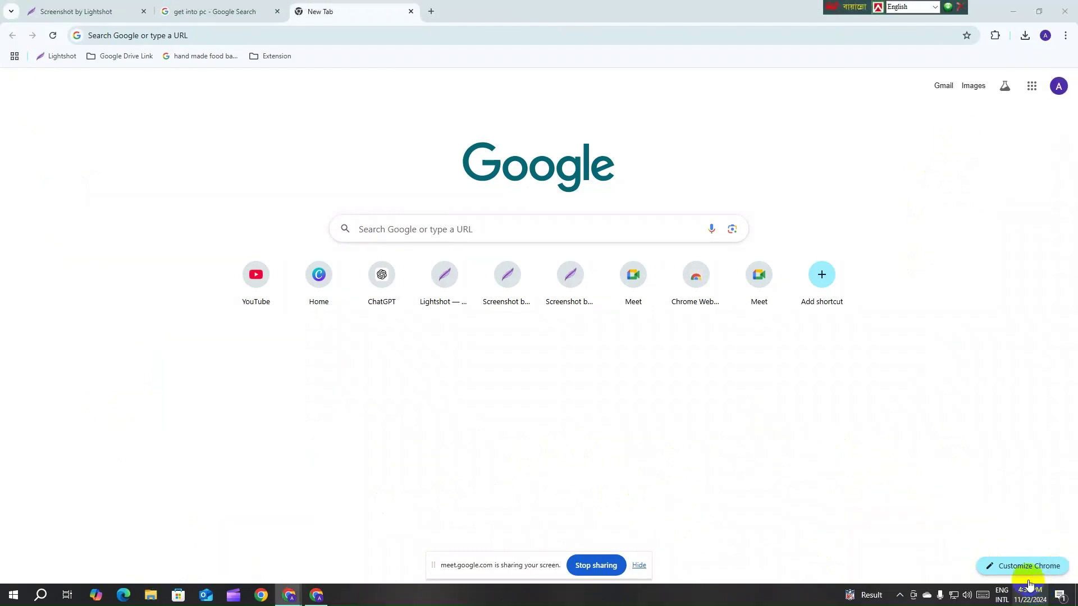
# - Open File Explorer, maximise its window, minimise it and restore it
pyautogui.click(151, 595)
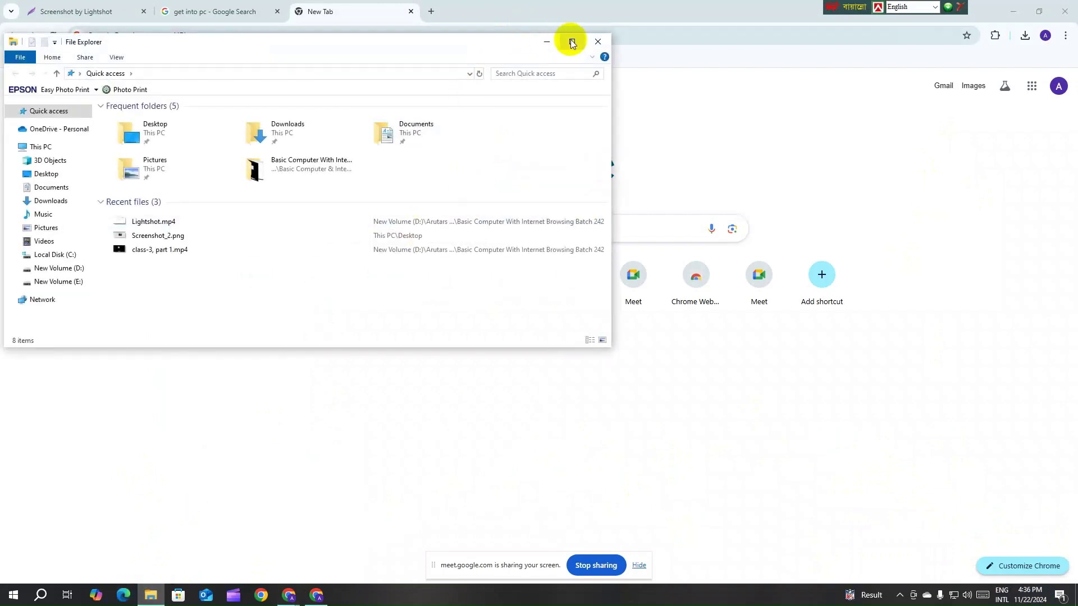
pyautogui.click(571, 42)
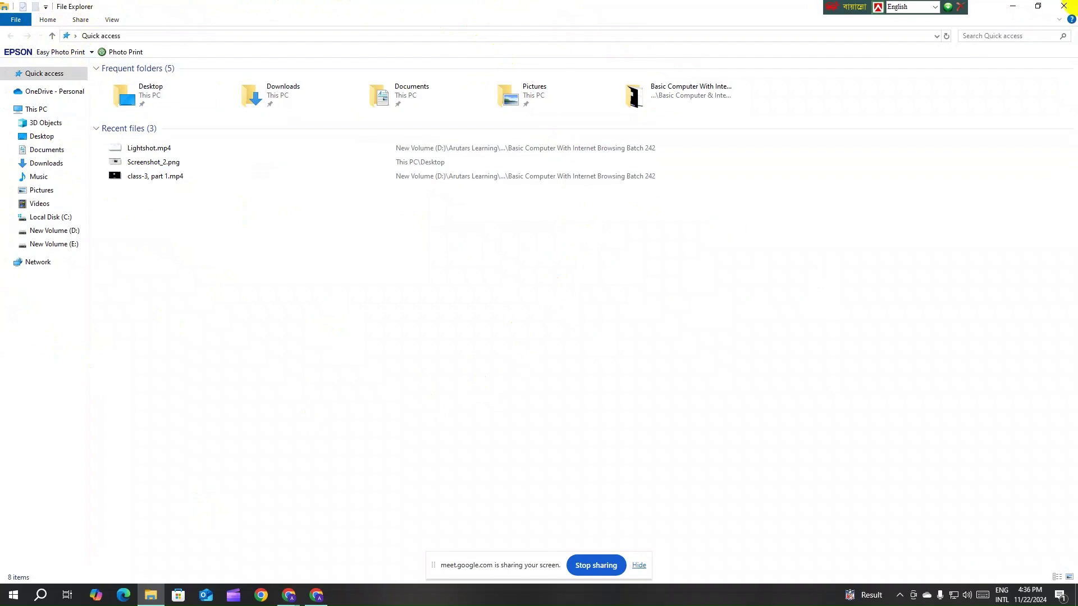
pyautogui.click(1011, 6)
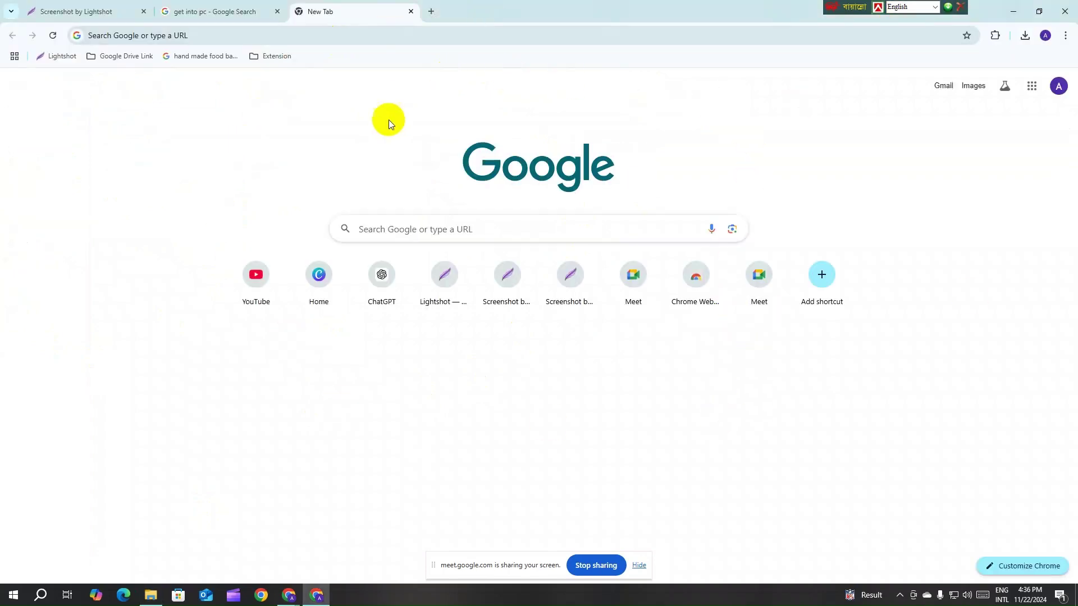
pyautogui.moveTo(160, 598)
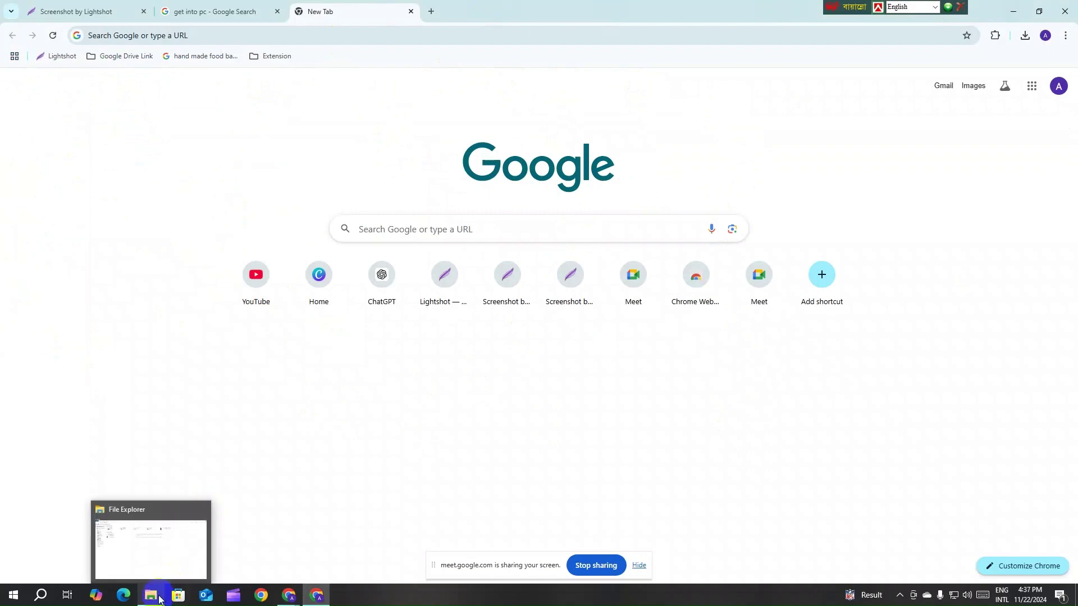
pyautogui.click(171, 557)
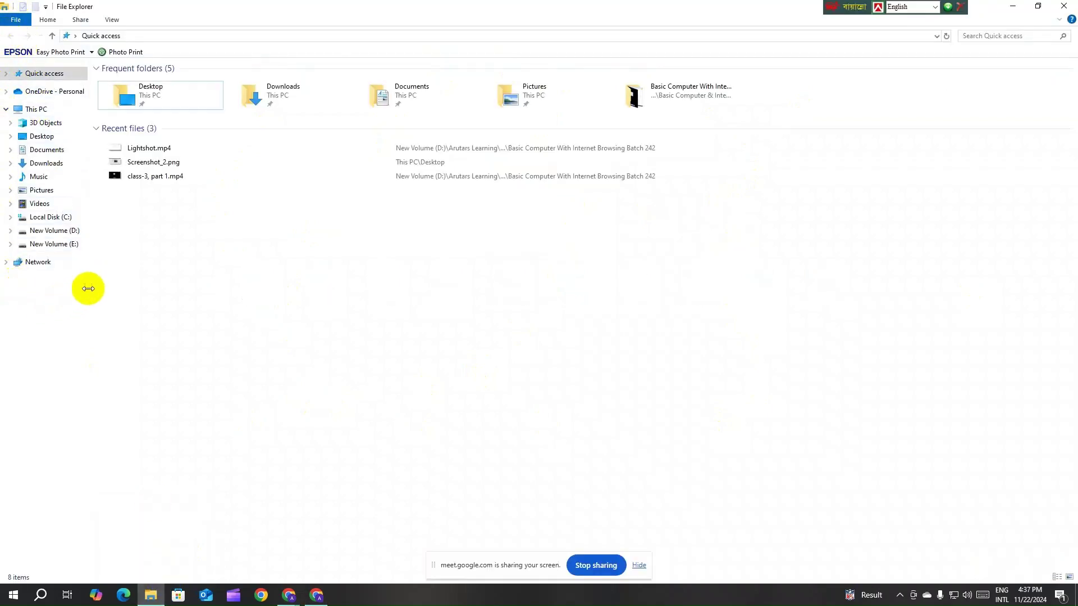
# - View the Desktop folder's contents from Quick access and return to Quick access
pyautogui.click(72, 73)
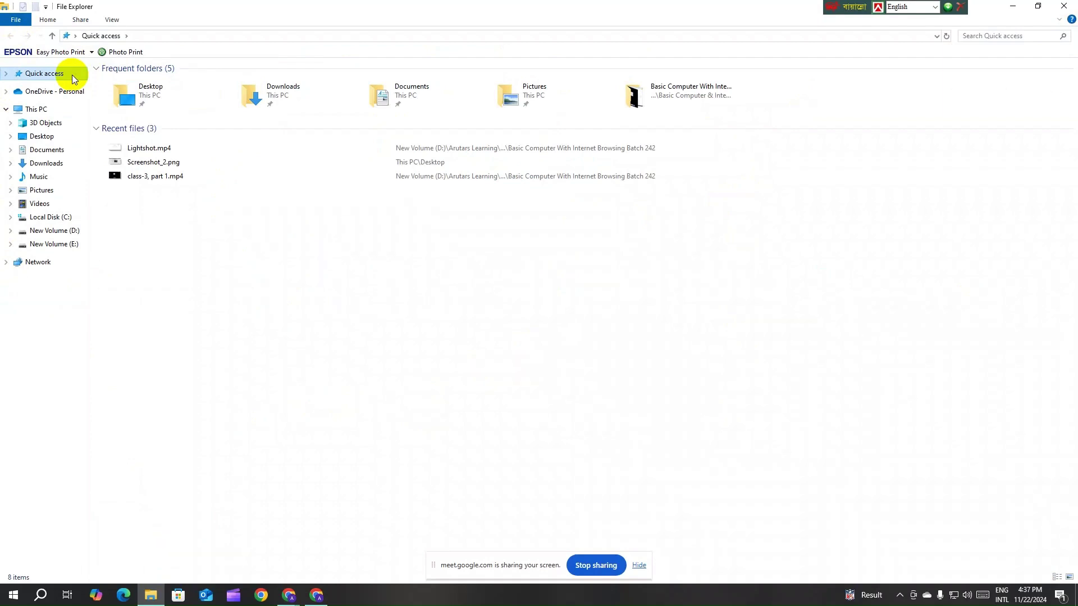
pyautogui.doubleClick(153, 101)
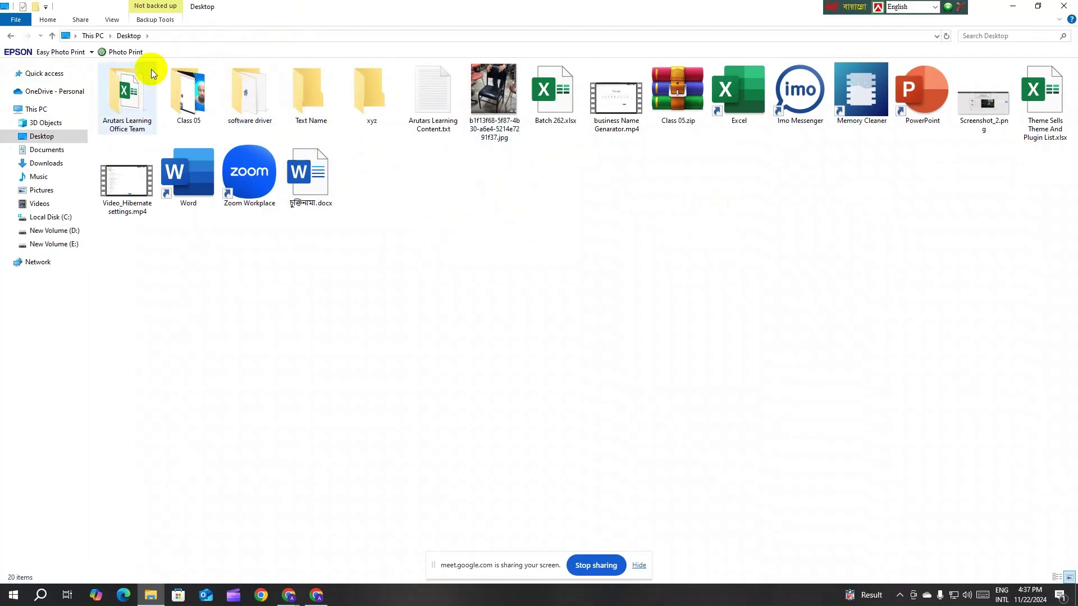
pyautogui.click(62, 75)
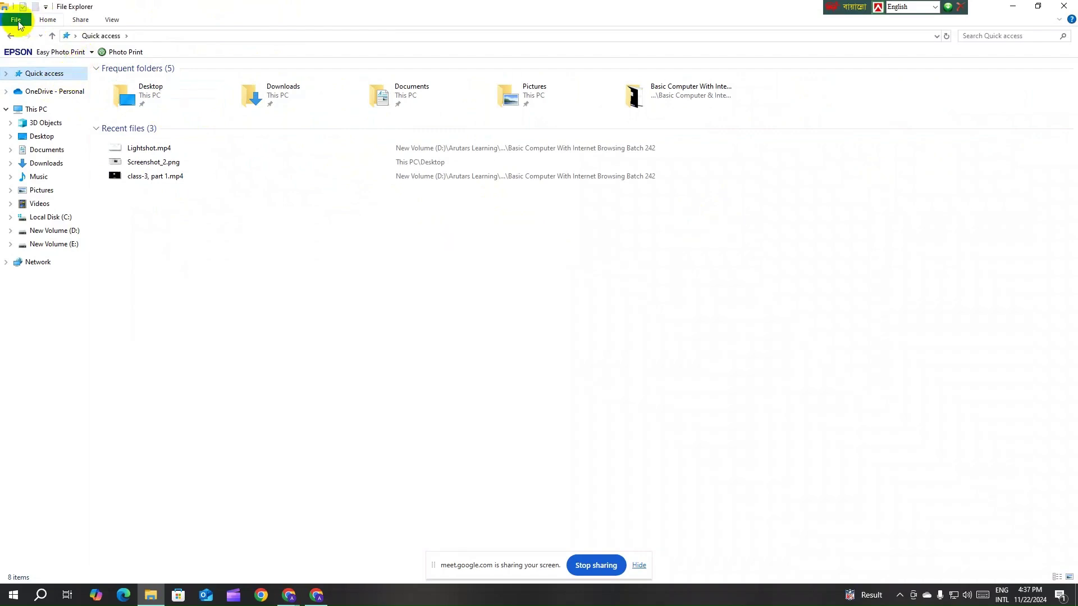
# - Look through OneDrive - Personal and Quick access, and open This PC
pyautogui.click(52, 93)
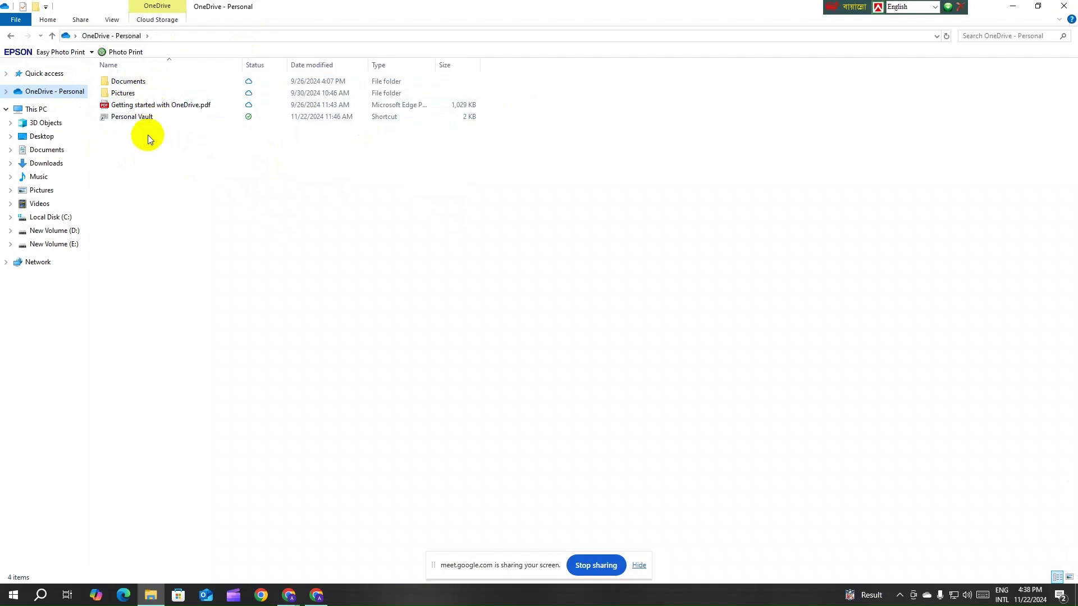
pyautogui.click(59, 75)
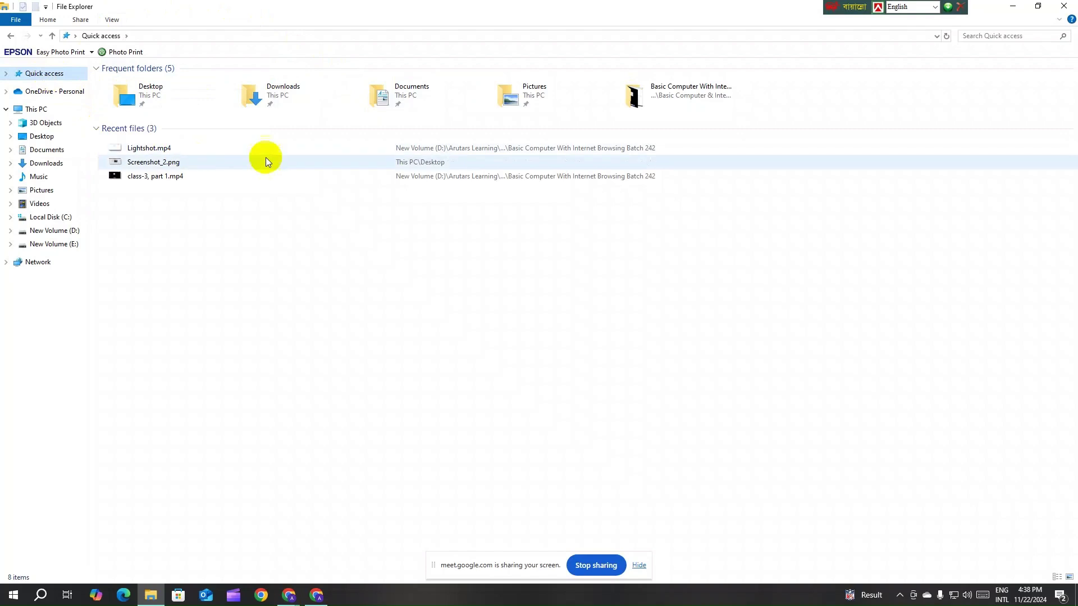
pyautogui.click(61, 93)
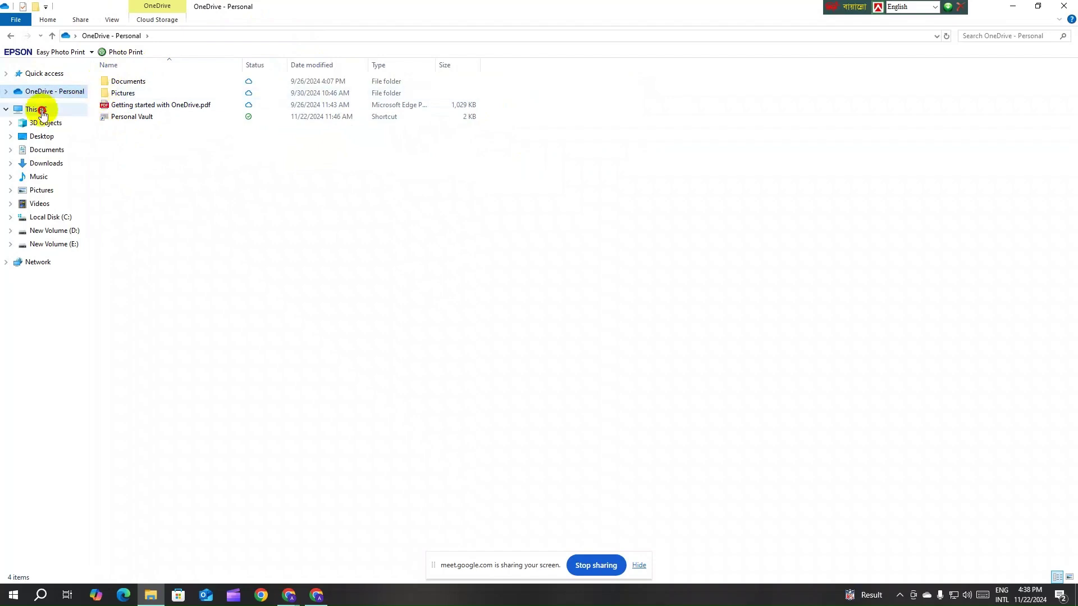
pyautogui.click(37, 110)
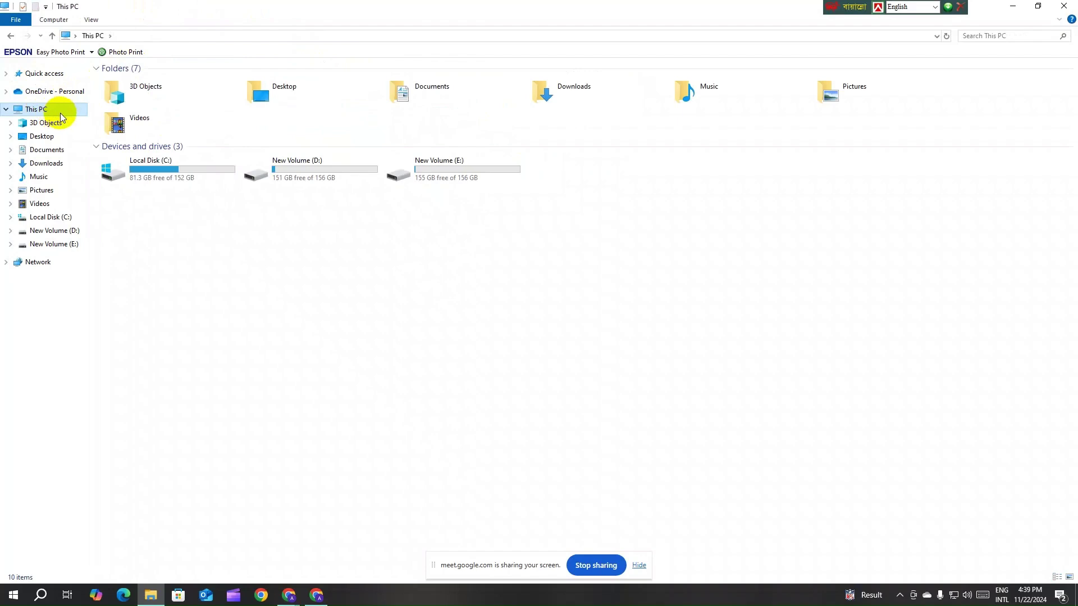
# - Select about 1768x519 pixels of the This PC window with Lightshot and frame its folders and drives with a green rectangle
pyautogui.click(899, 594)
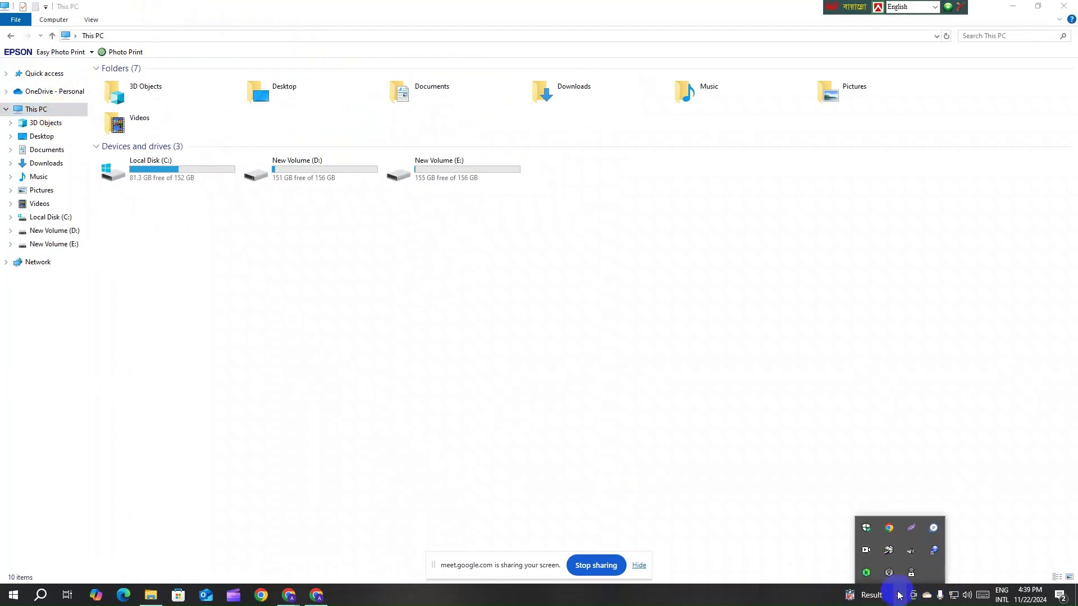
pyautogui.click(910, 528)
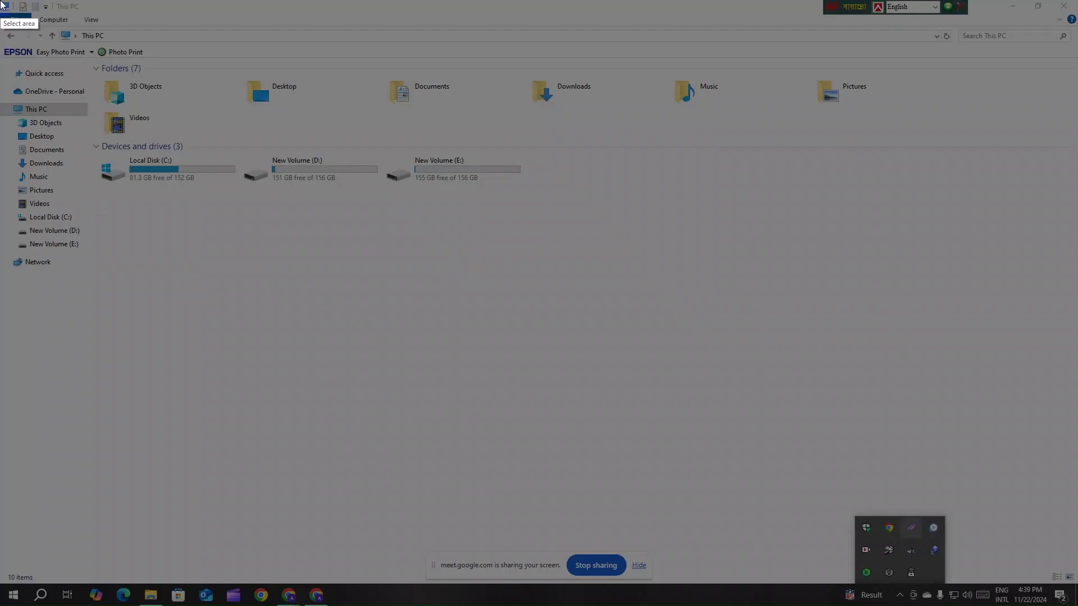
pyautogui.moveTo(0, 21)
pyautogui.mouseDown()
pyautogui.moveTo(209, 353)
pyautogui.moveTo(714, 381)
pyautogui.moveTo(948, 337)
pyautogui.moveTo(993, 312)
pyautogui.mouseUp()
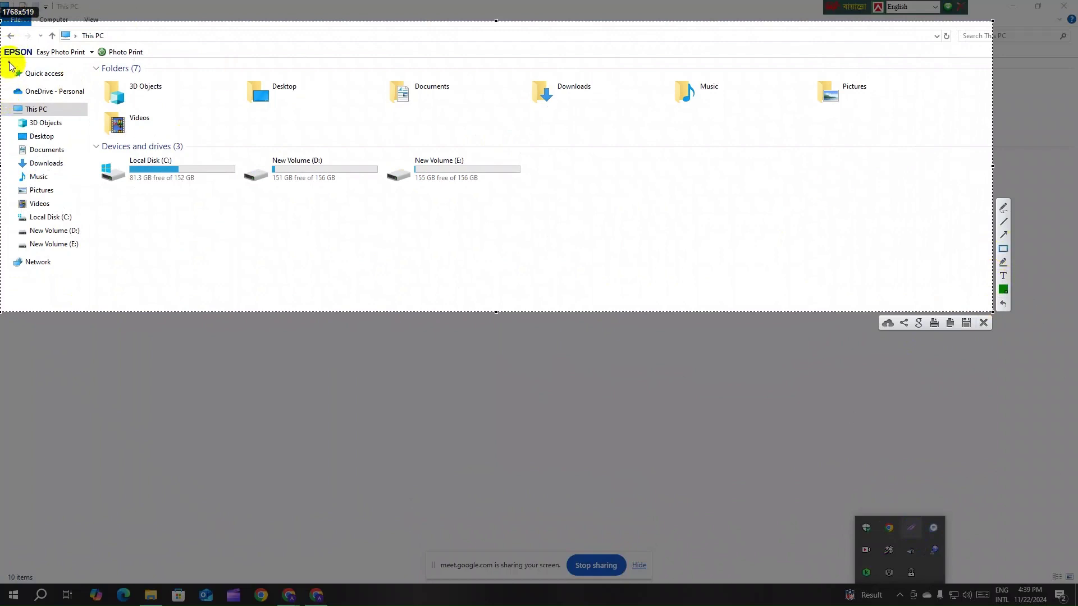
pyautogui.moveTo(9, 60)
pyautogui.mouseDown()
pyautogui.moveTo(18, 119)
pyautogui.moveTo(164, 212)
pyautogui.moveTo(922, 190)
pyautogui.mouseUp()
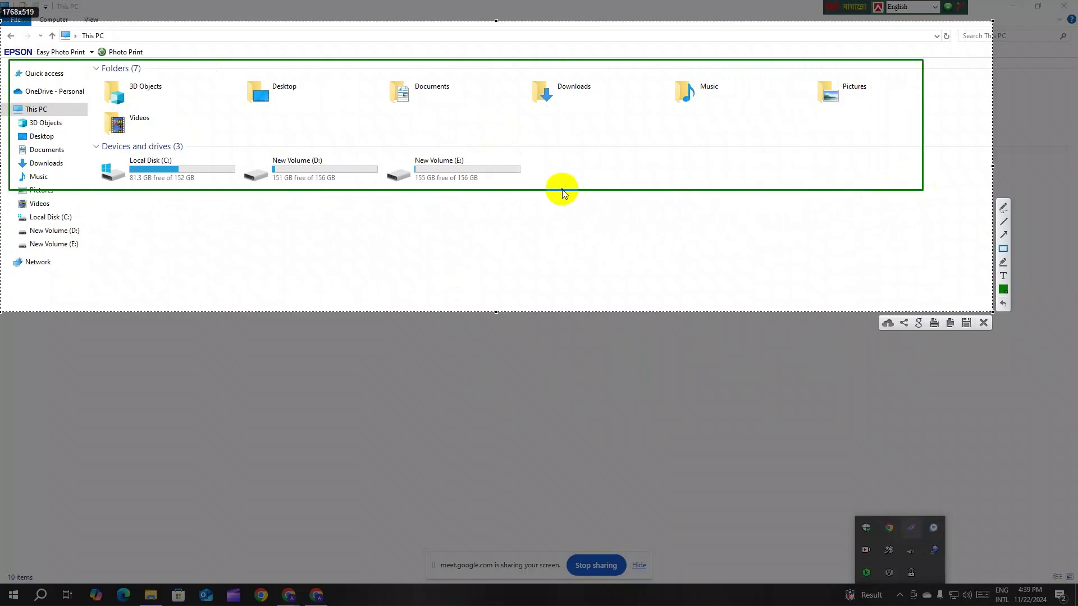
# - Frame This PC in the navigation list and the 3D Objects, Desktop, Documents, Downloads, Music and Pictures folders with green rectangles in the capture
pyautogui.moveTo(14, 102)
pyautogui.mouseDown()
pyautogui.moveTo(44, 117)
pyautogui.moveTo(87, 116)
pyautogui.mouseUp()
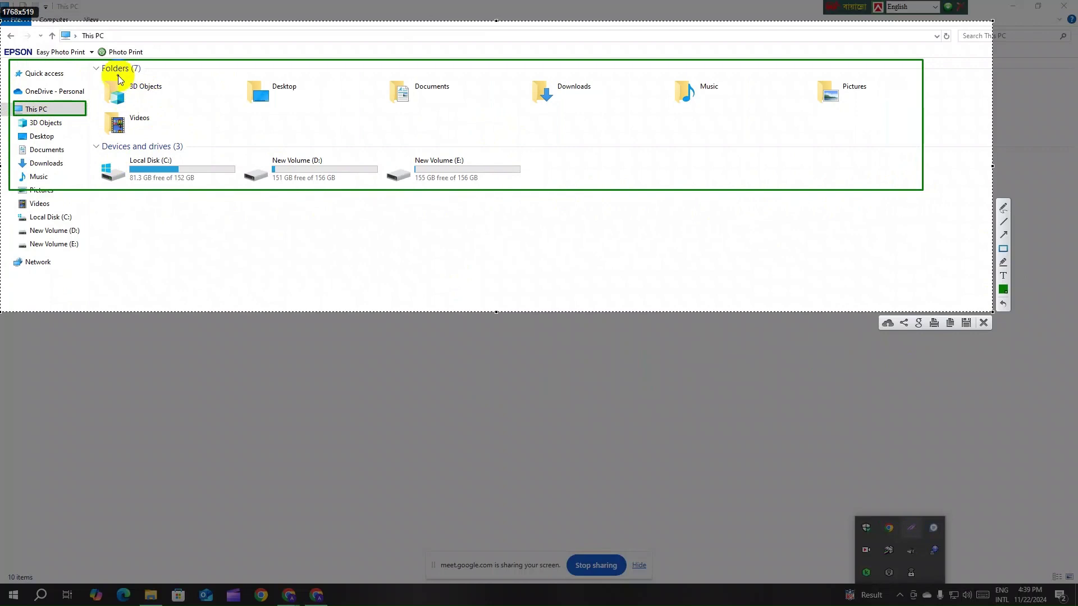
pyautogui.moveTo(98, 72); pyautogui.dragTo(177, 111)
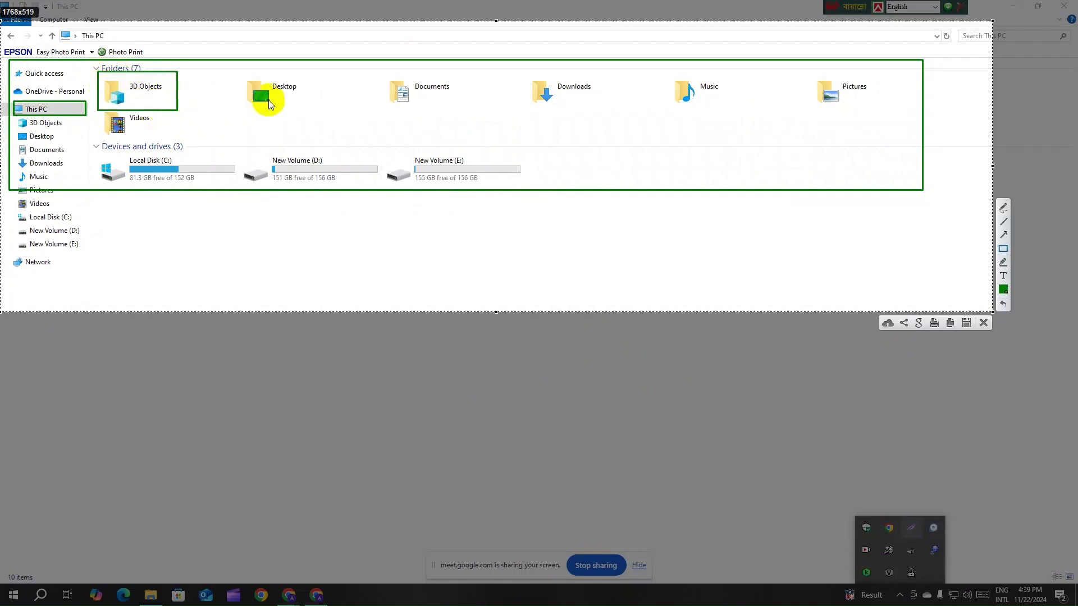
pyautogui.moveTo(229, 73)
pyautogui.mouseDown()
pyautogui.moveTo(251, 103)
pyautogui.moveTo(314, 109)
pyautogui.mouseUp()
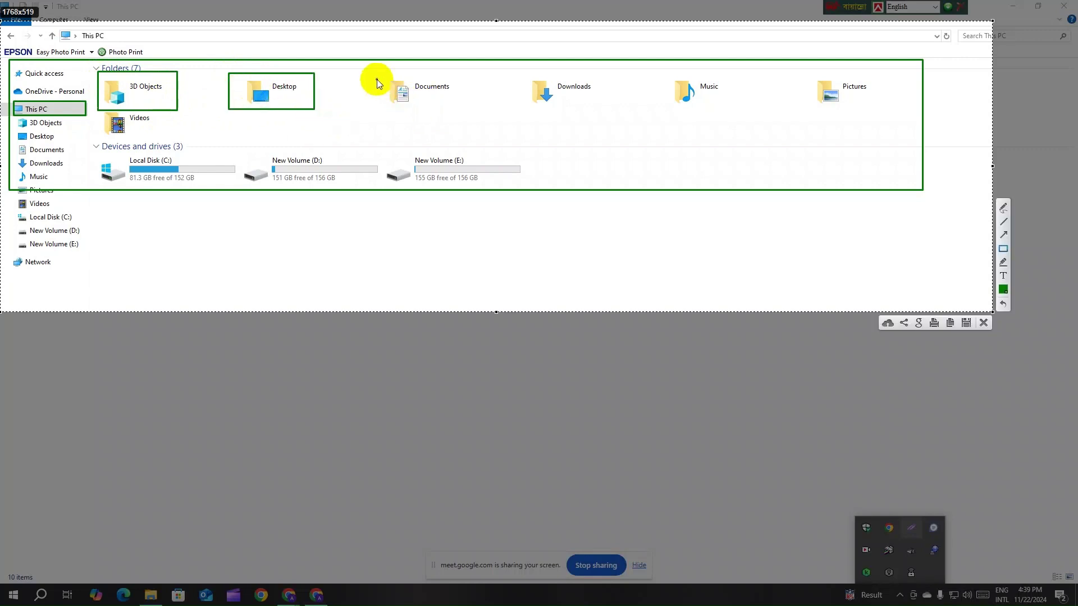
pyautogui.moveTo(376, 79)
pyautogui.mouseDown()
pyautogui.moveTo(417, 114)
pyautogui.moveTo(487, 118)
pyautogui.mouseUp()
pyautogui.moveTo(522, 75)
pyautogui.mouseDown()
pyautogui.moveTo(524, 113)
pyautogui.moveTo(619, 119)
pyautogui.mouseUp()
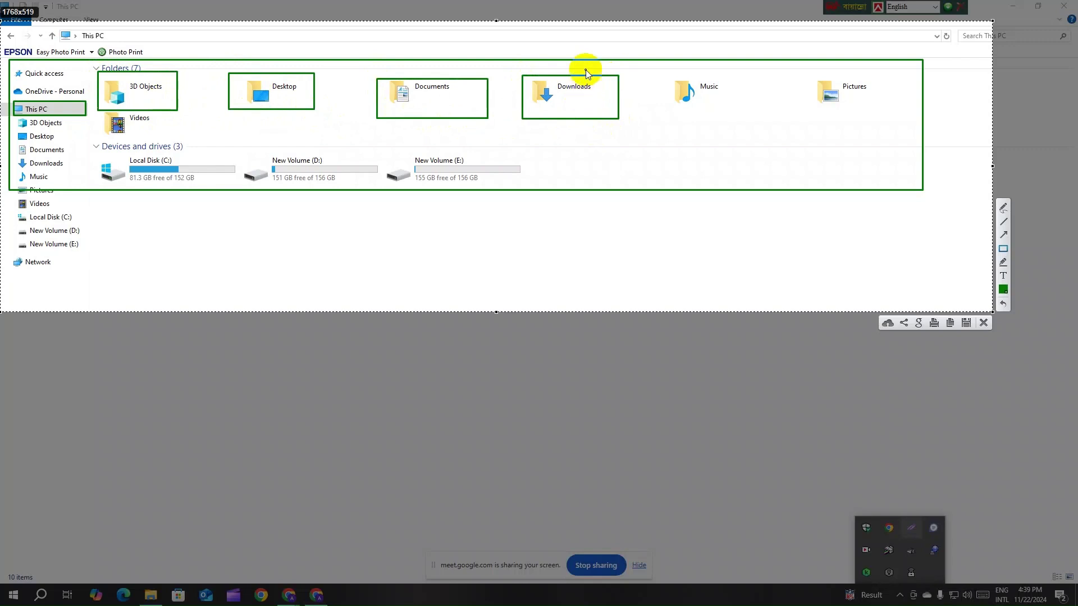
pyautogui.moveTo(596, 61)
pyautogui.mouseDown()
pyautogui.moveTo(580, 92)
pyautogui.moveTo(550, 110)
pyautogui.mouseUp()
pyautogui.moveTo(662, 66)
pyautogui.mouseDown()
pyautogui.moveTo(692, 113)
pyautogui.moveTo(749, 123)
pyautogui.mouseUp()
pyautogui.moveTo(793, 65)
pyautogui.mouseDown()
pyautogui.moveTo(800, 100)
pyautogui.moveTo(887, 122)
pyautogui.mouseUp()
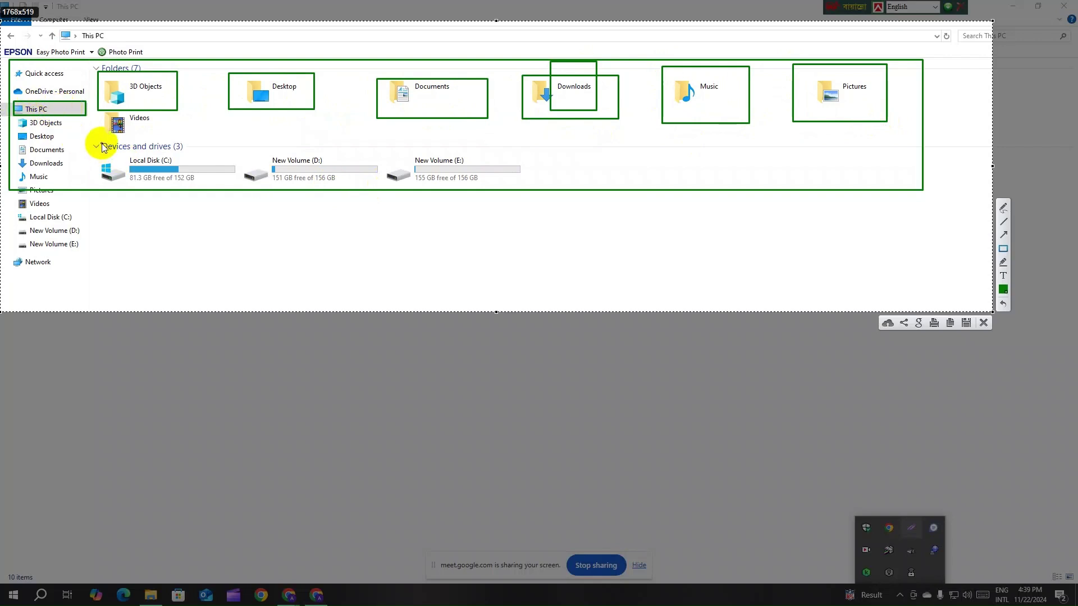
# - Frame the Devices and drives section and each of the C, D and E drives with green rectangles, and close the capture without saving
pyautogui.moveTo(97, 136)
pyautogui.mouseDown()
pyautogui.moveTo(108, 163)
pyautogui.moveTo(187, 183)
pyautogui.moveTo(543, 196)
pyautogui.mouseUp()
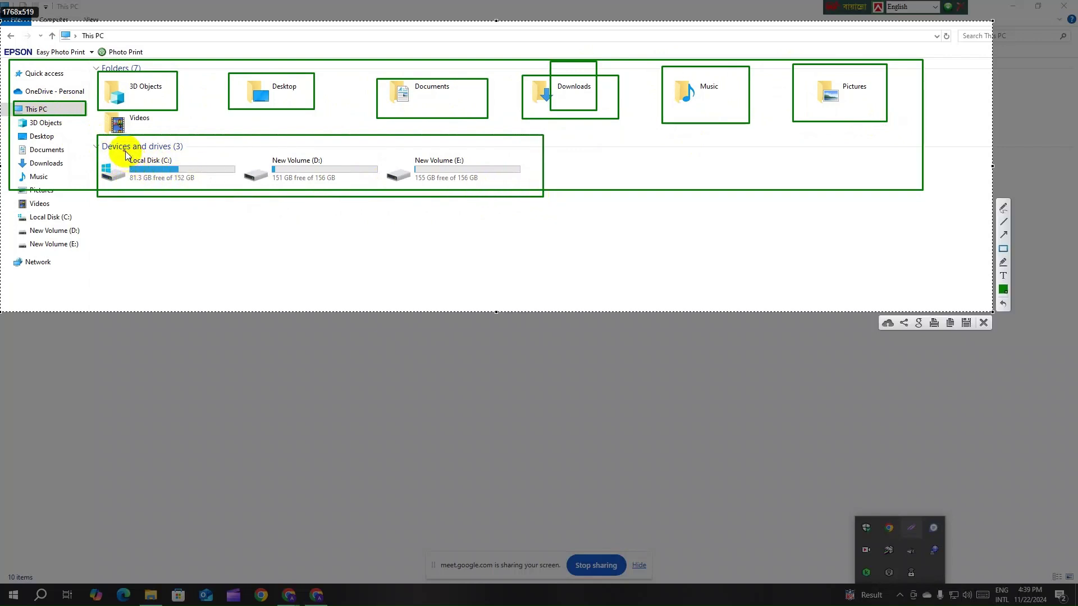
pyautogui.moveTo(120, 153)
pyautogui.mouseDown()
pyautogui.moveTo(124, 172)
pyautogui.moveTo(174, 175)
pyautogui.moveTo(211, 194)
pyautogui.mouseUp()
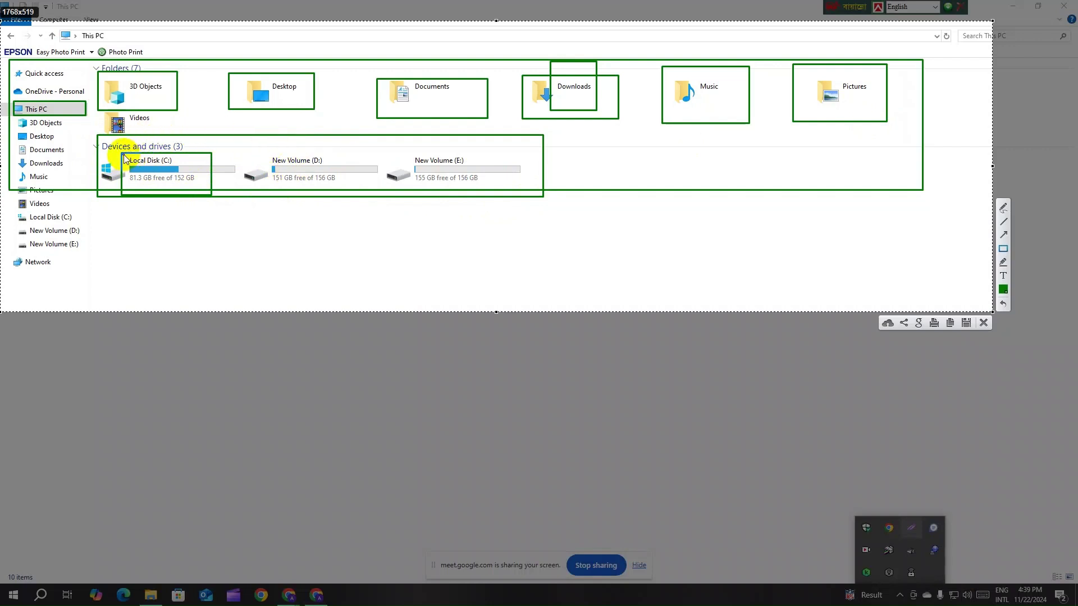
pyautogui.moveTo(123, 157); pyautogui.dragTo(211, 194)
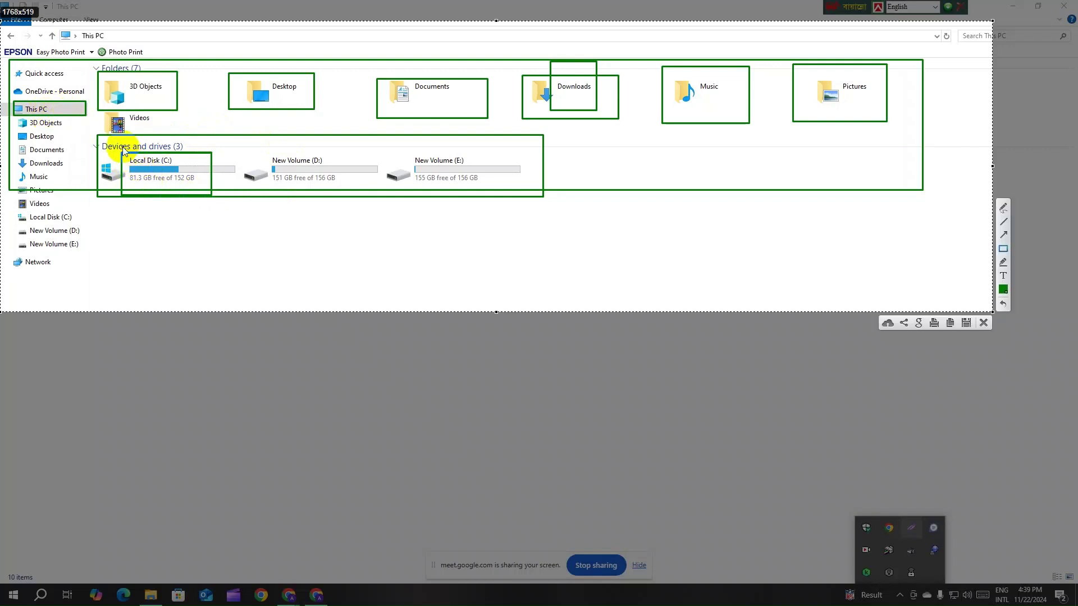
pyautogui.moveTo(122, 147); pyautogui.dragTo(213, 195)
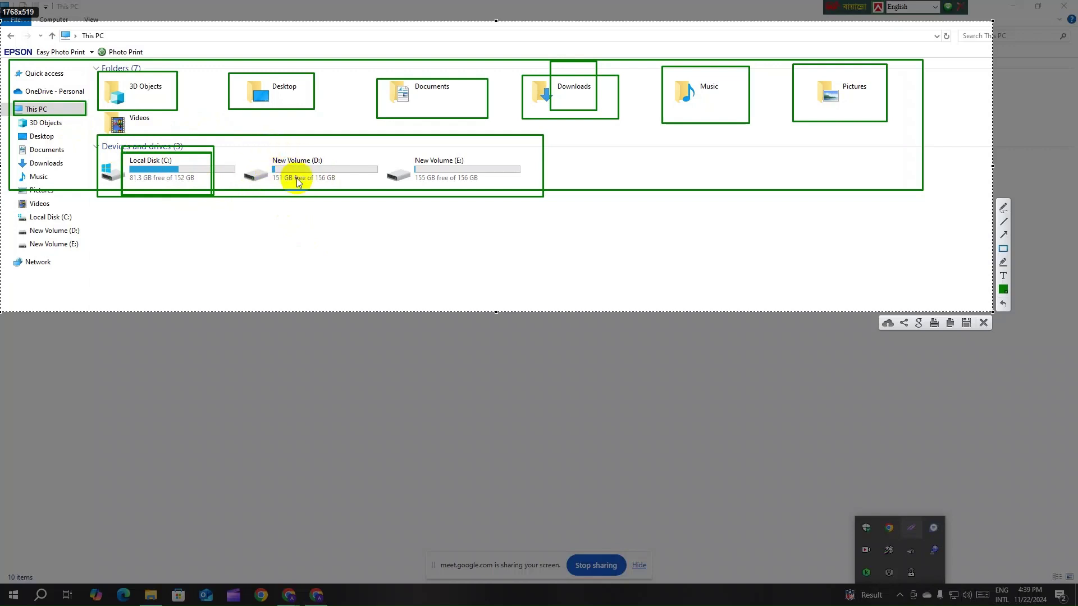
pyautogui.moveTo(259, 146); pyautogui.dragTo(354, 194)
pyautogui.moveTo(401, 141)
pyautogui.mouseDown()
pyautogui.moveTo(428, 187)
pyautogui.moveTo(521, 200)
pyautogui.mouseUp()
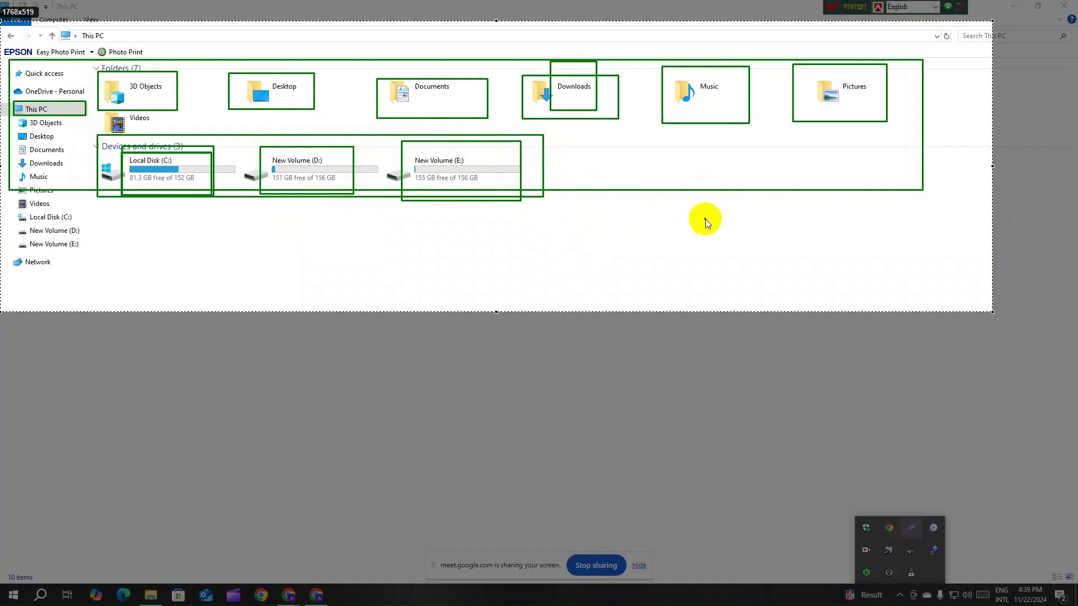
pyautogui.click(984, 324)
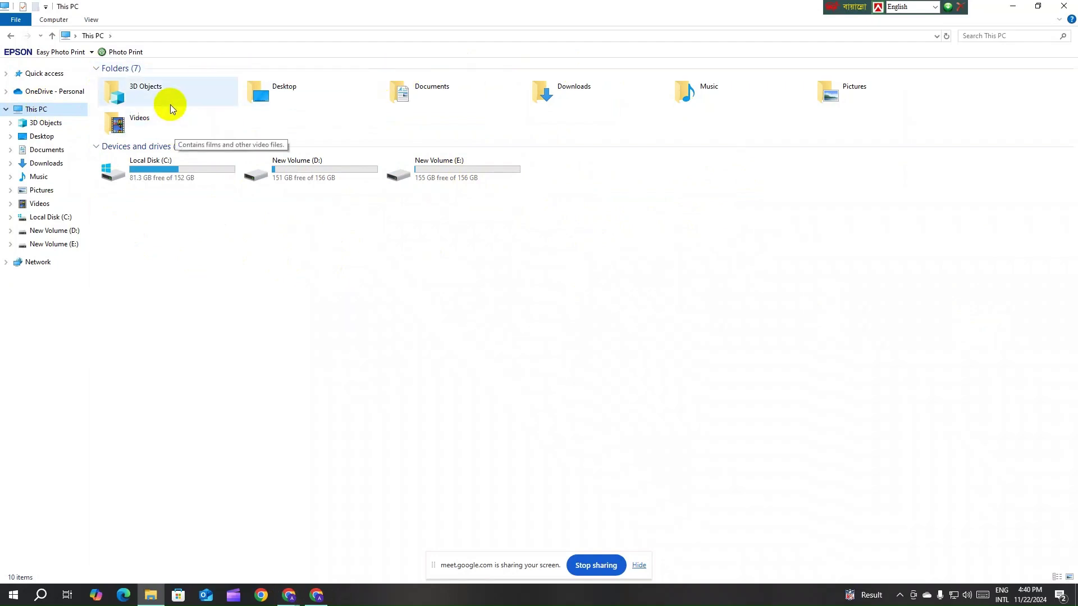
# - Open the Desktop folder from This PC and create a new folder in it named "batch 242"
pyautogui.doubleClick(281, 93)
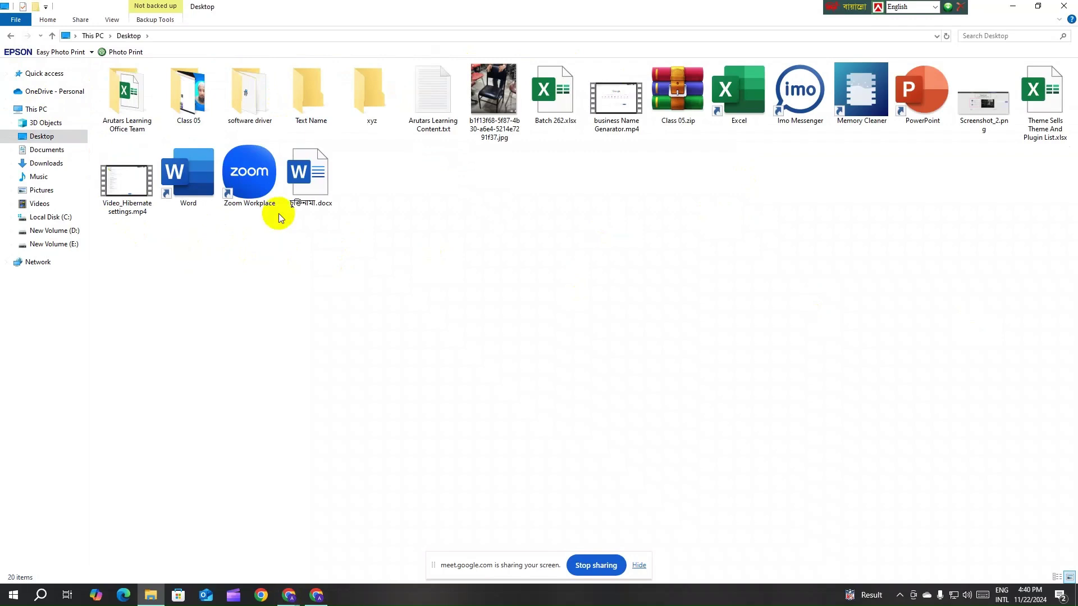
pyautogui.rightClick(363, 177)
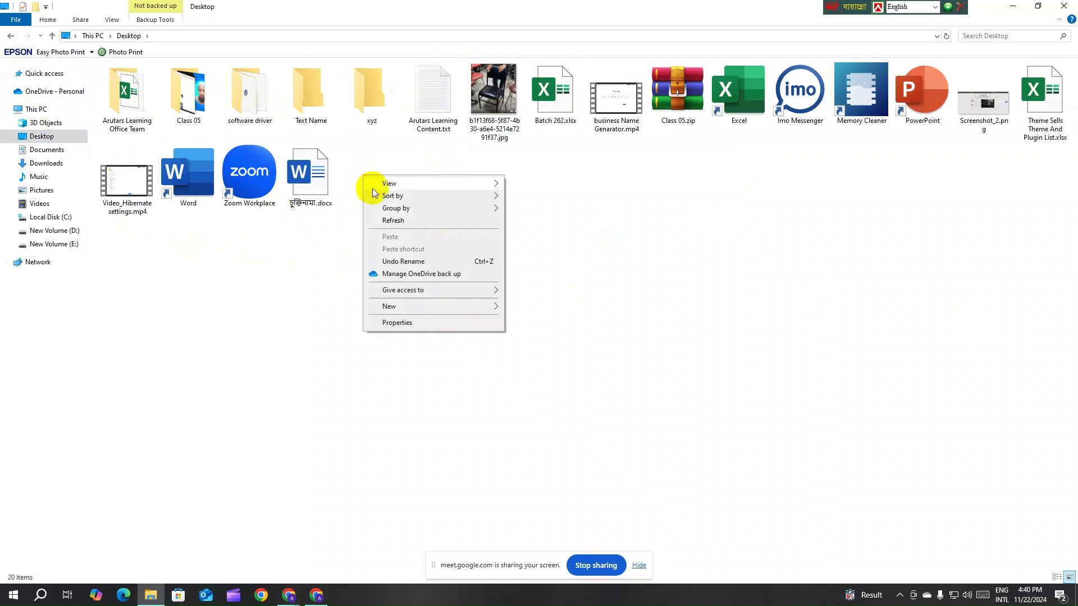
pyautogui.moveTo(373, 188)
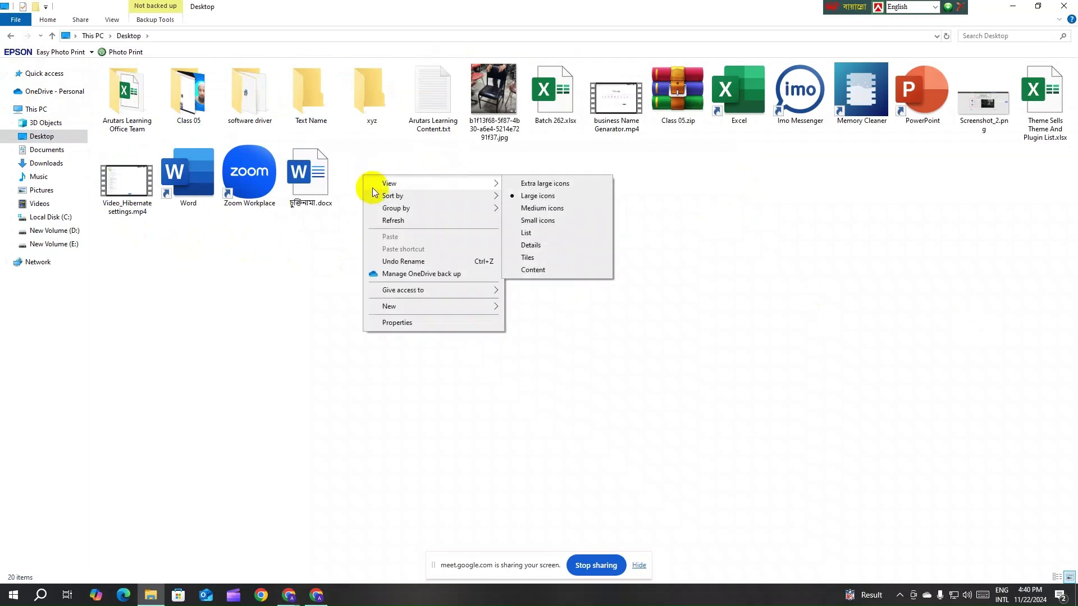
pyautogui.click(349, 169)
pyautogui.rightClick(349, 169)
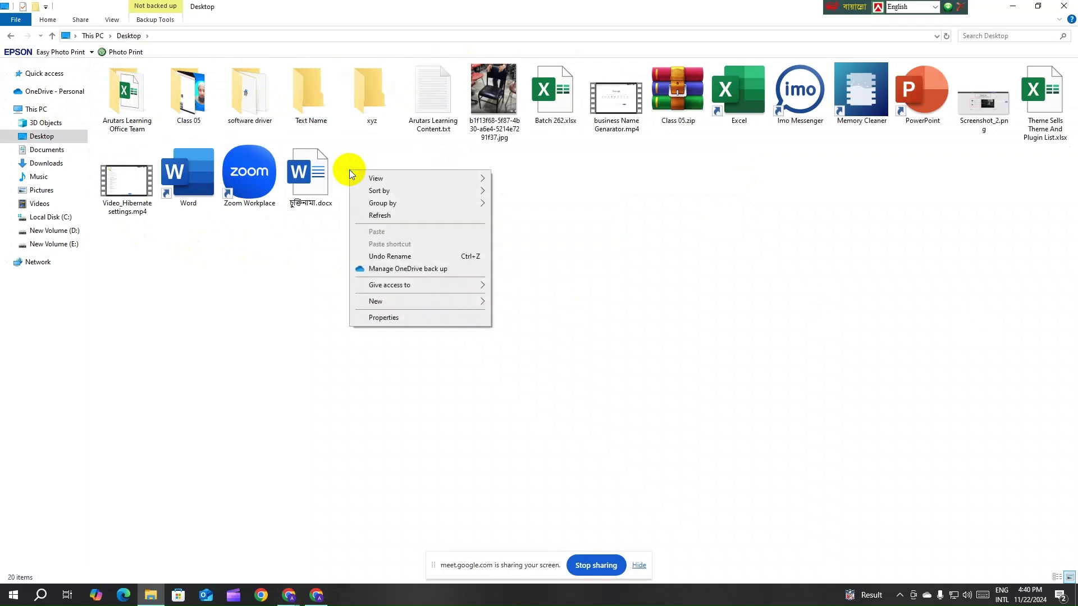
pyautogui.moveTo(406, 304)
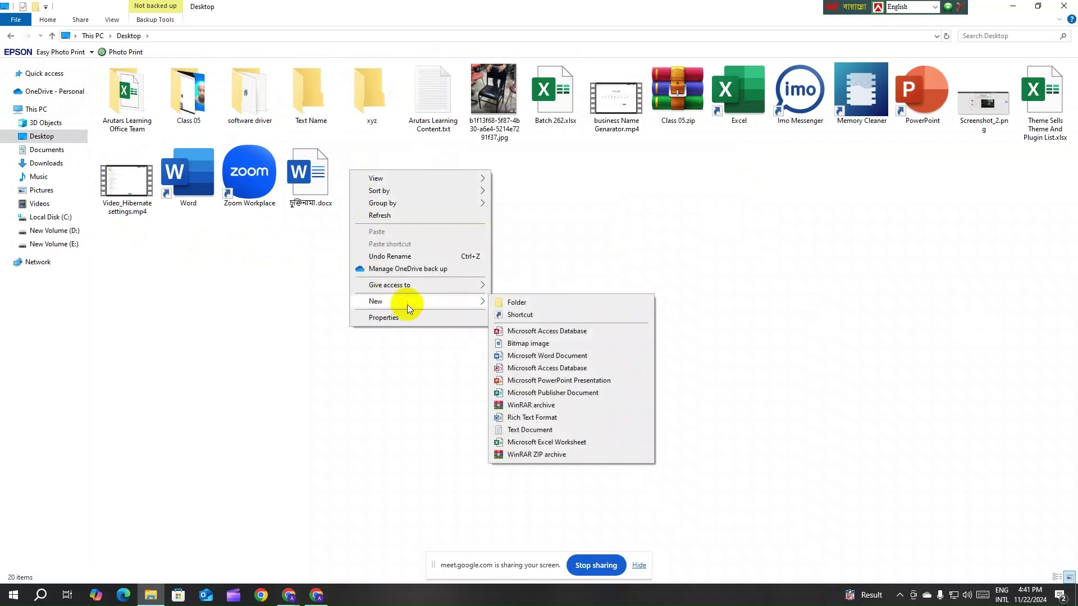
pyautogui.click(533, 303)
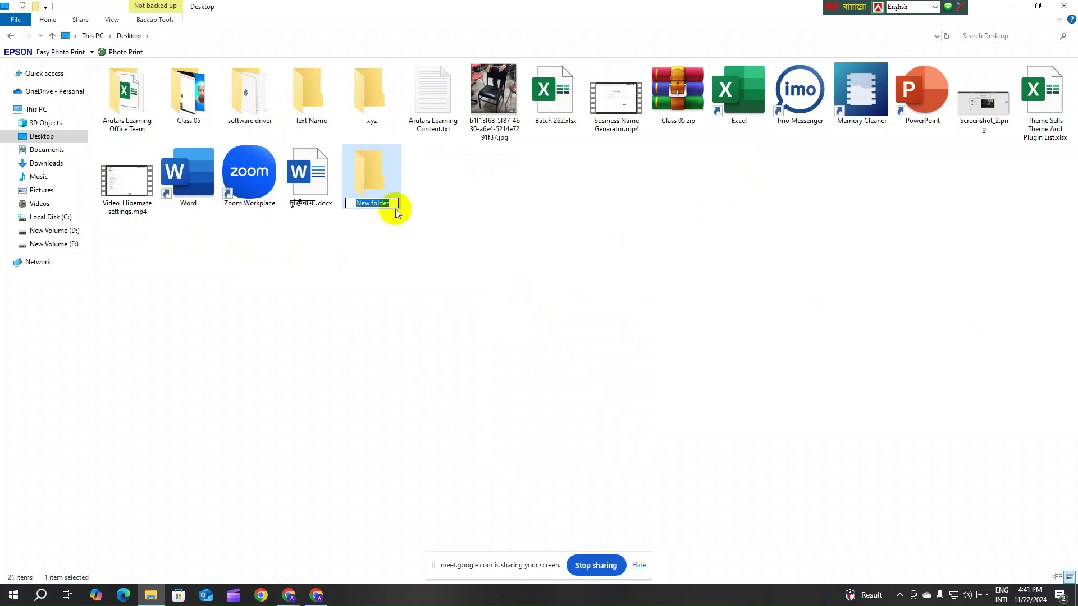
pyautogui.press('BackSpace')
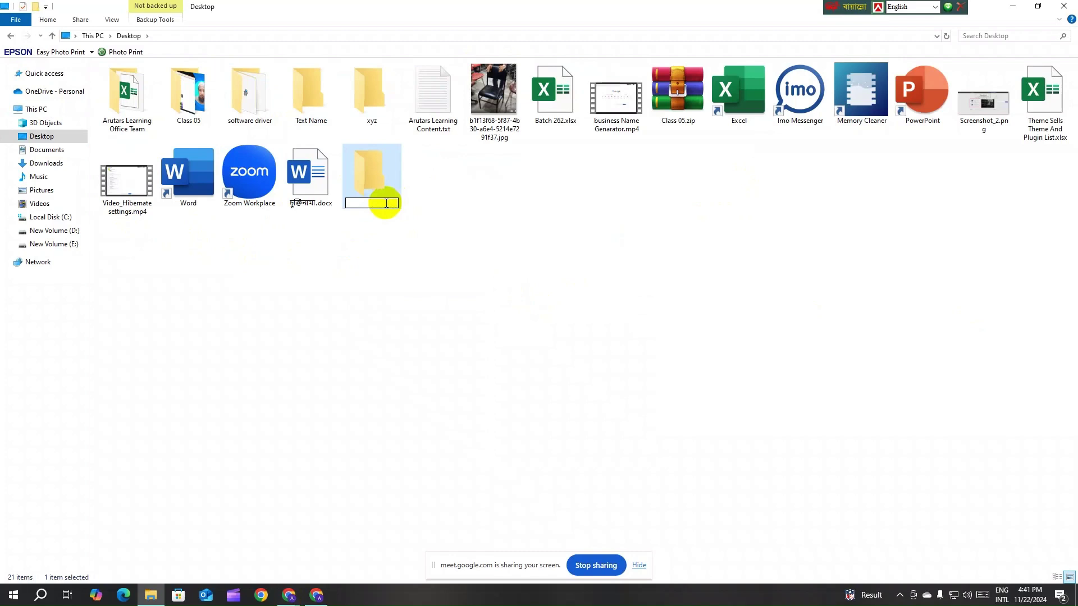
pyautogui.write('batch 242')
pyautogui.click(423, 203)
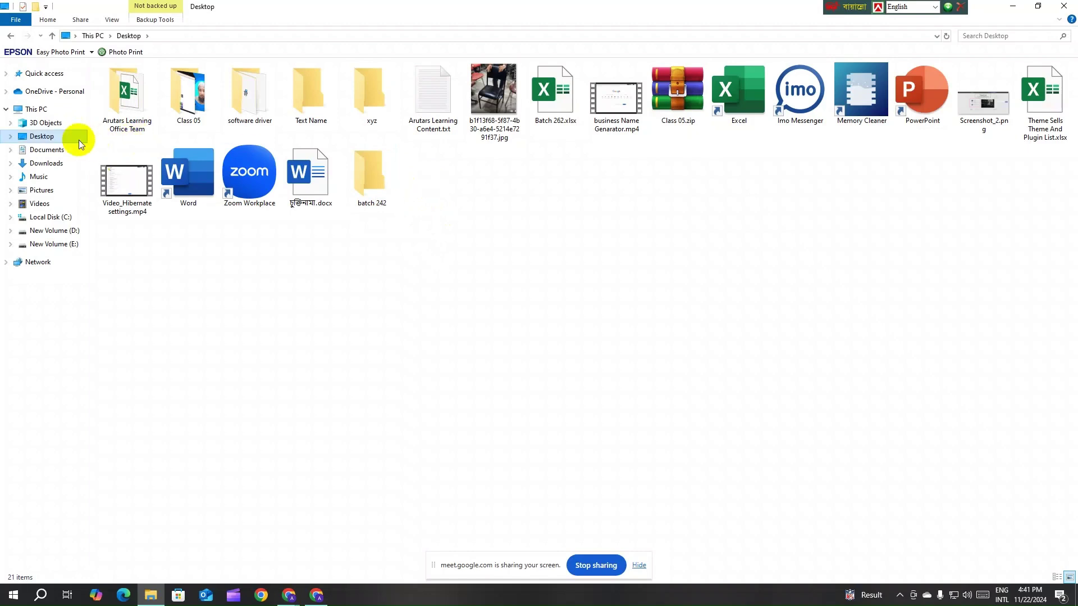
# - Open the batch 242 folder and create a subfolder in it named "homework 1"
pyautogui.doubleClick(370, 191)
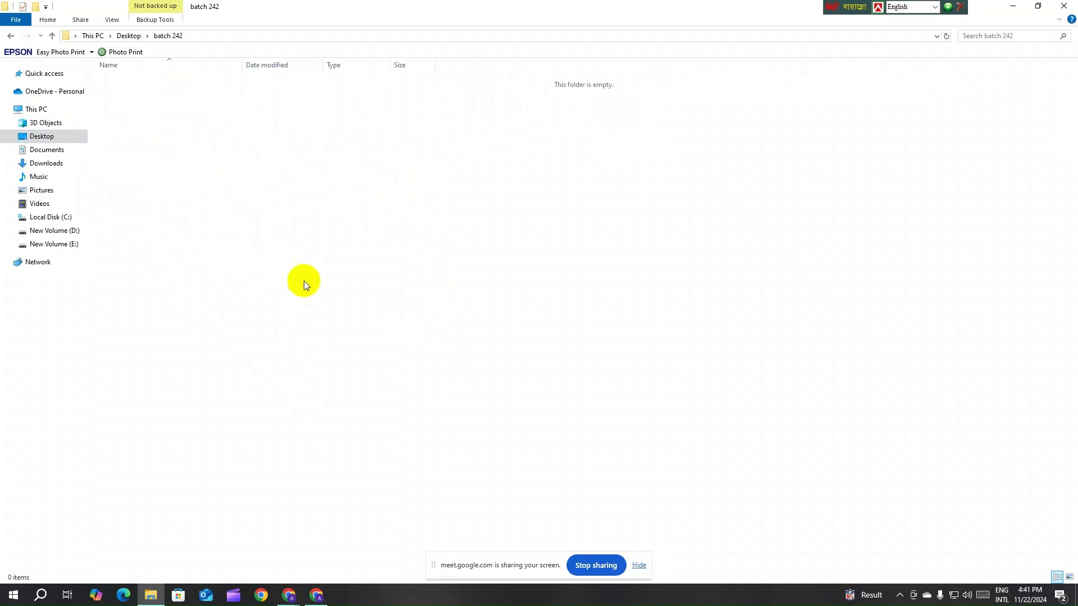
pyautogui.rightClick(170, 131)
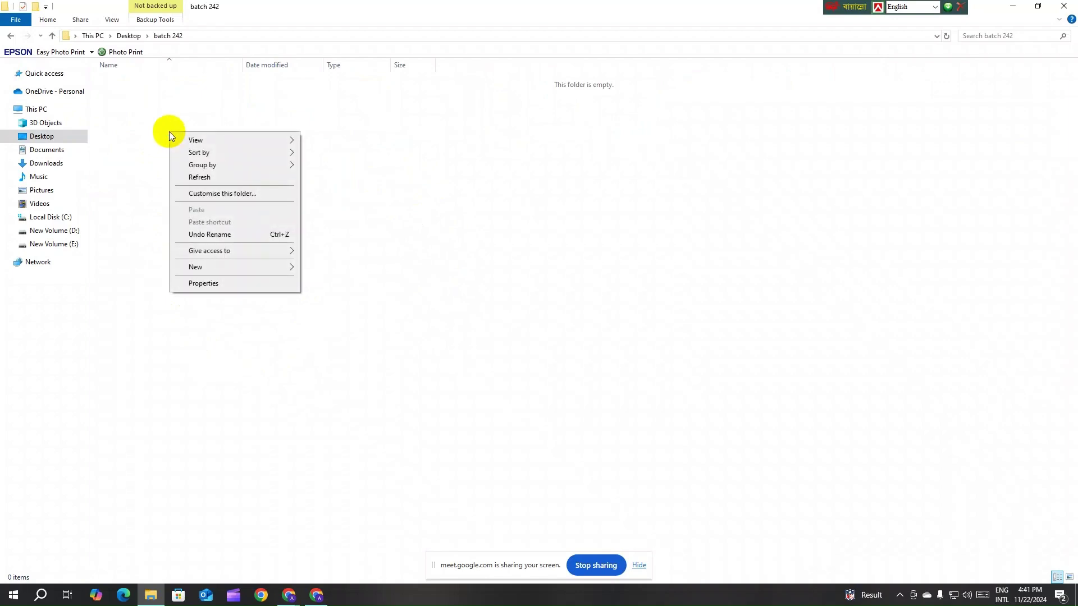
pyautogui.click(156, 175)
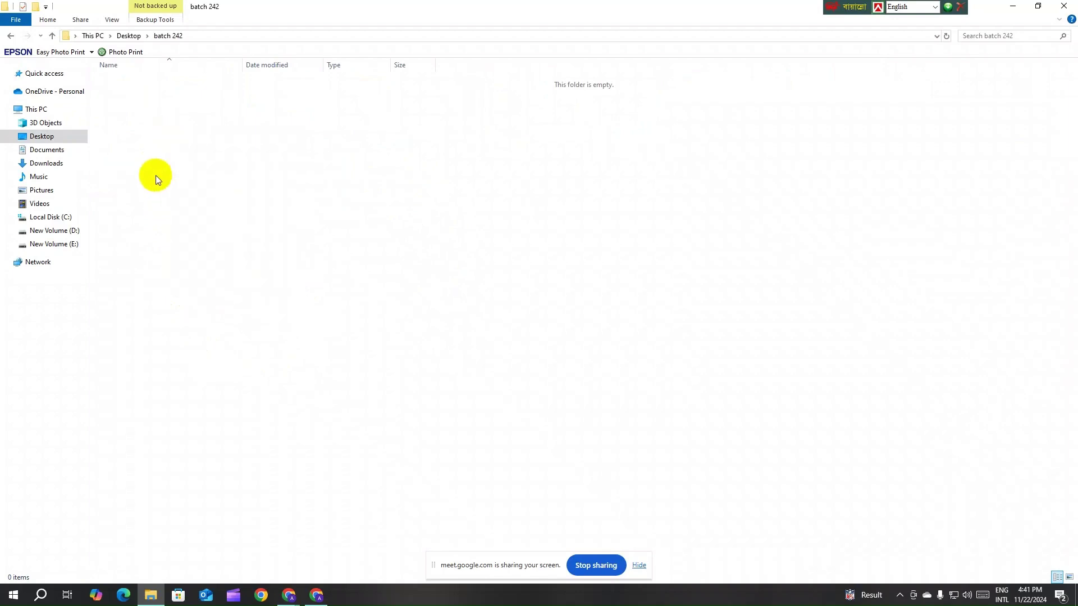
pyautogui.rightClick(172, 148)
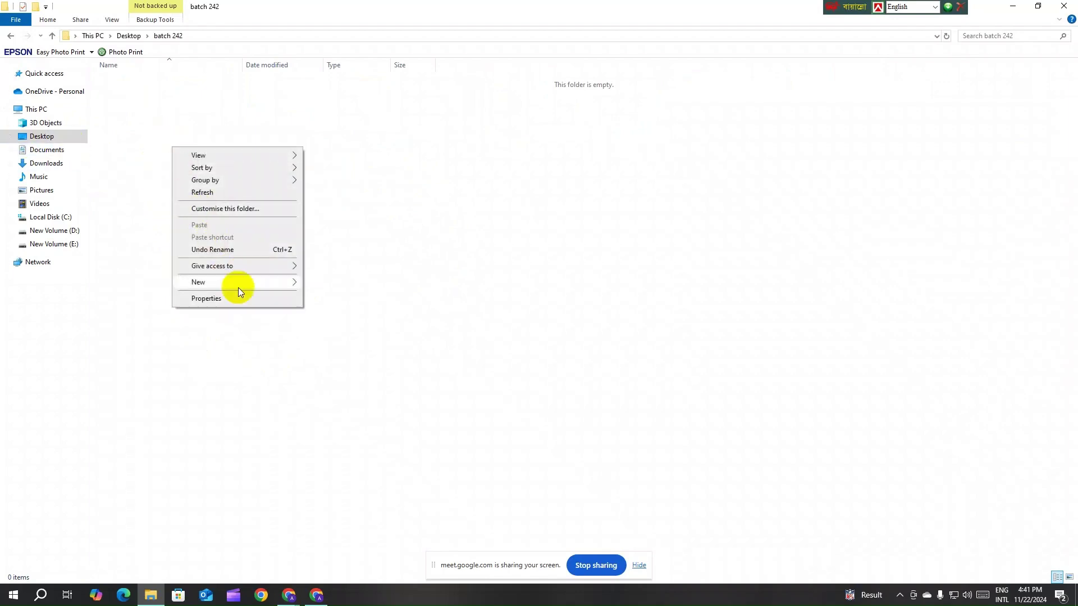
pyautogui.moveTo(238, 282)
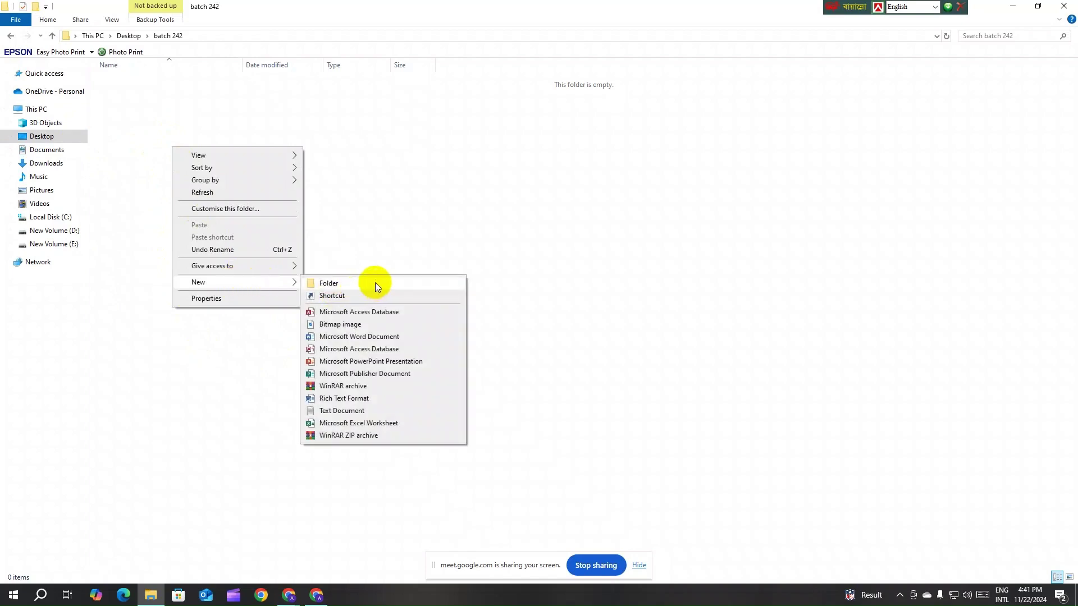
pyautogui.click(329, 284)
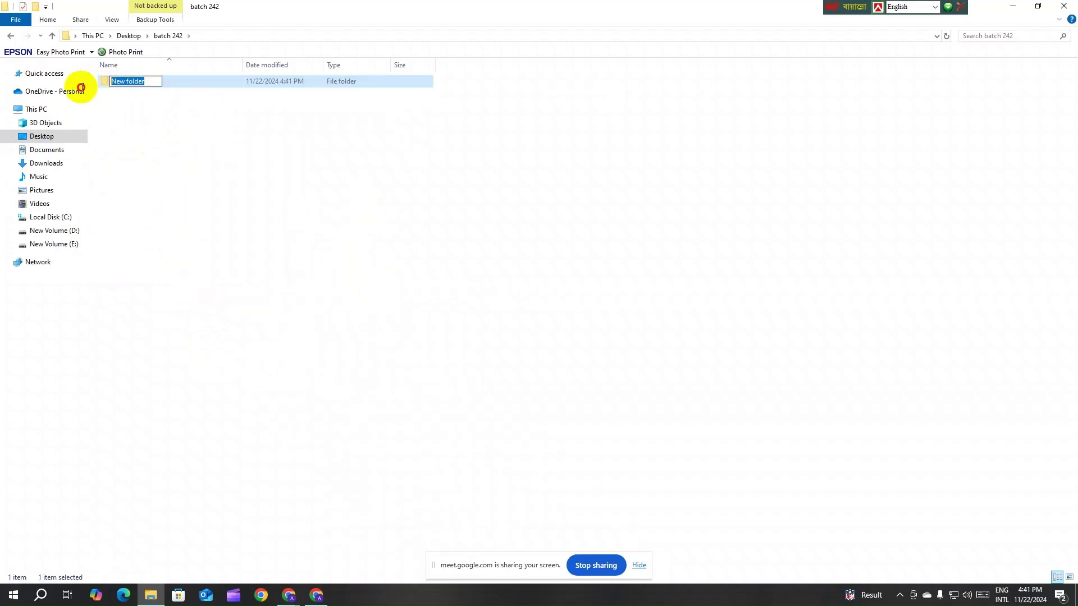
pyautogui.press('BackSpace')
pyautogui.write('g')
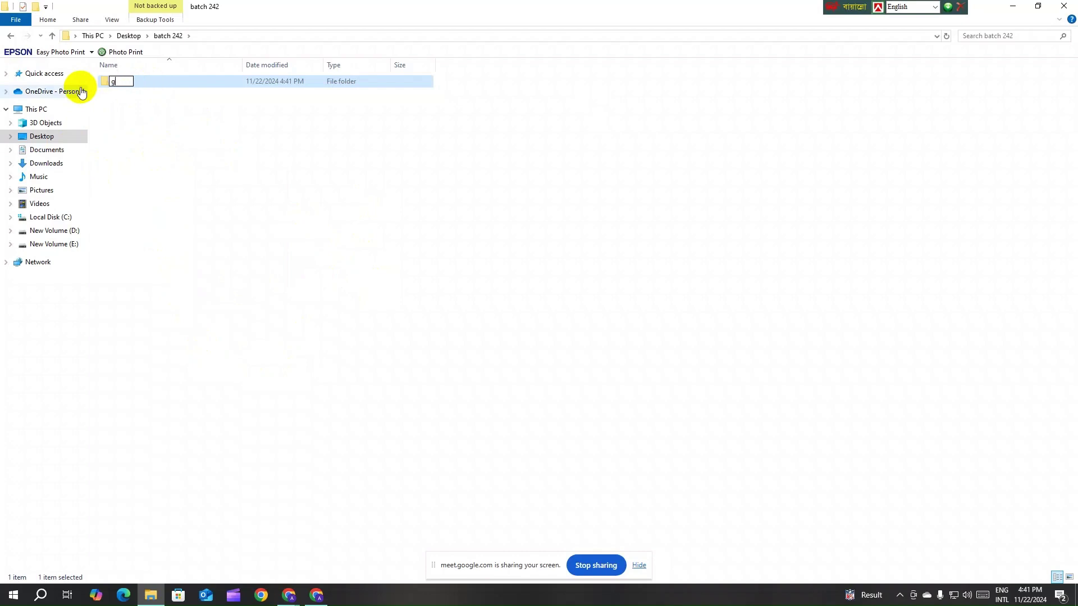
pyautogui.press('BackSpace')
pyautogui.write('homework 1')
pyautogui.click(204, 243)
# - Go back to the Desktop folder and open the homework 1 folder inside batch 242
pyautogui.click(26, 137)
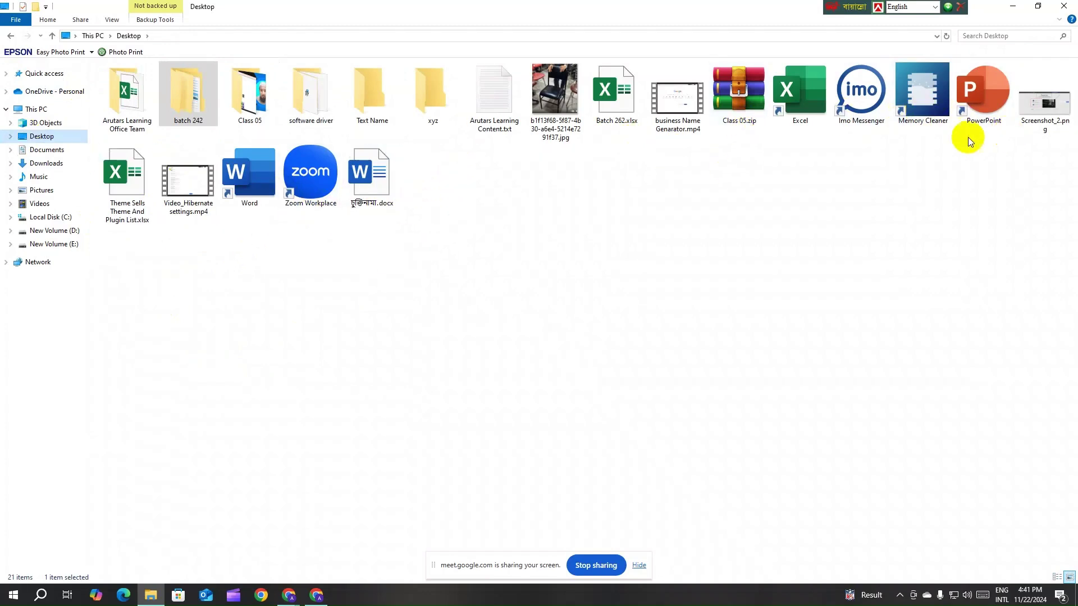
pyautogui.doubleClick(196, 108)
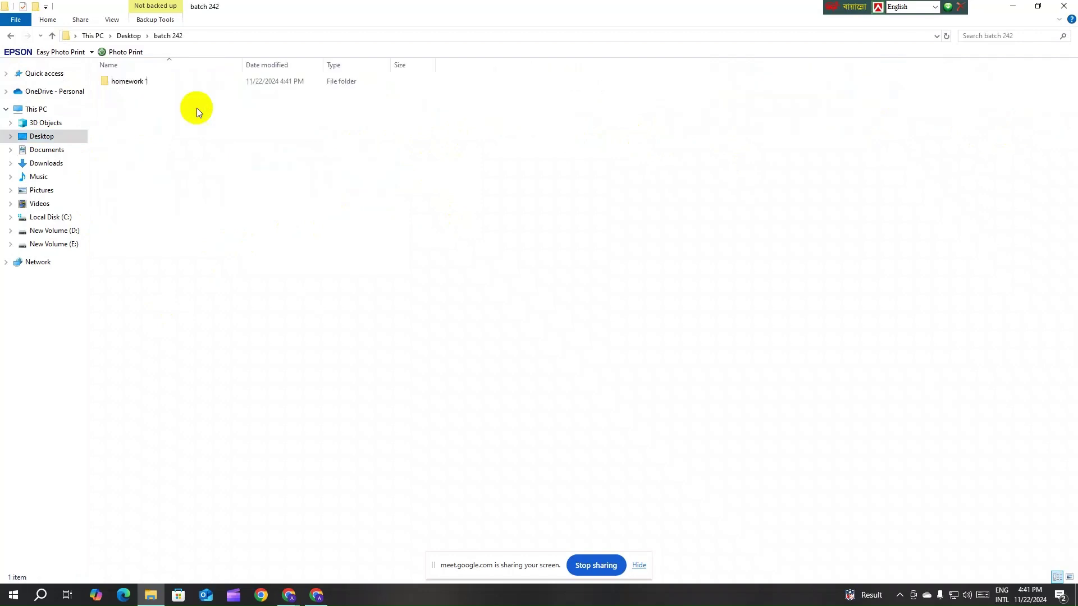
pyautogui.doubleClick(136, 82)
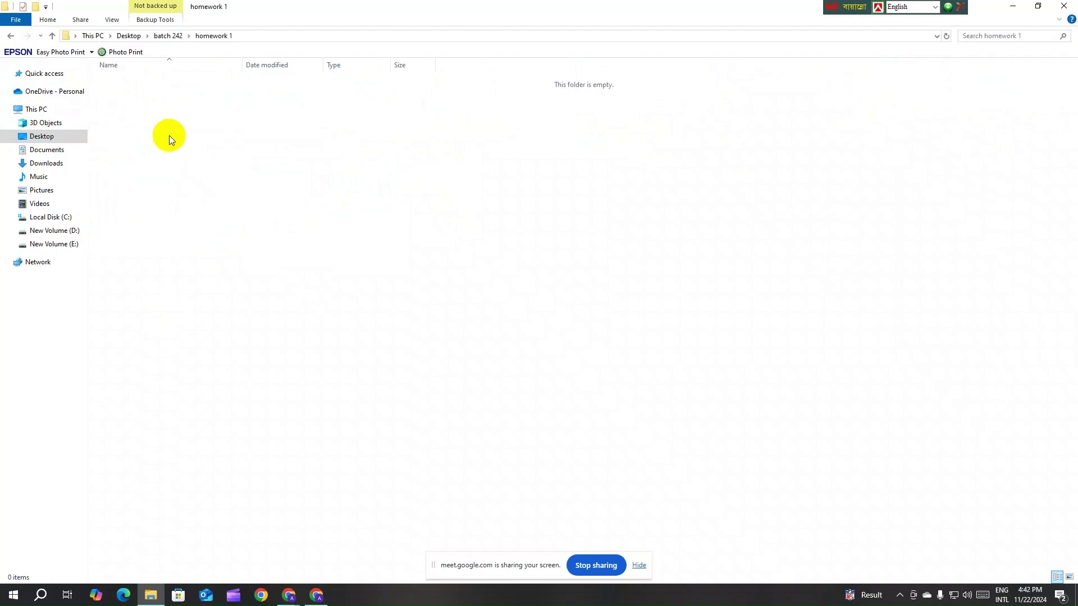
# - View the Documents folder and the item types that can be created in it, without creating anything
pyautogui.click(45, 150)
pyautogui.rightClick(139, 153)
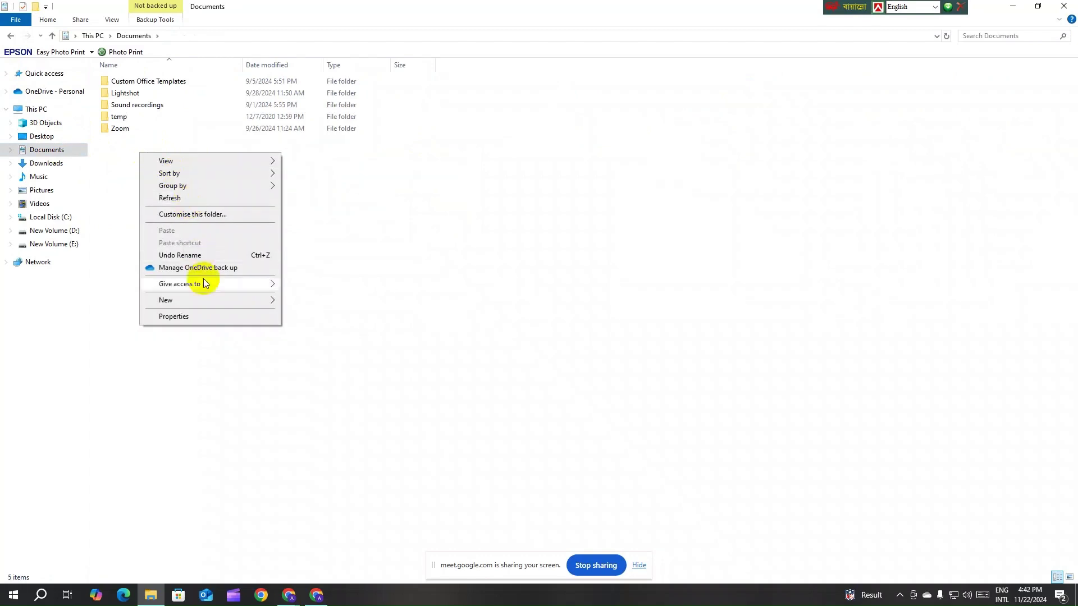
pyautogui.moveTo(204, 300)
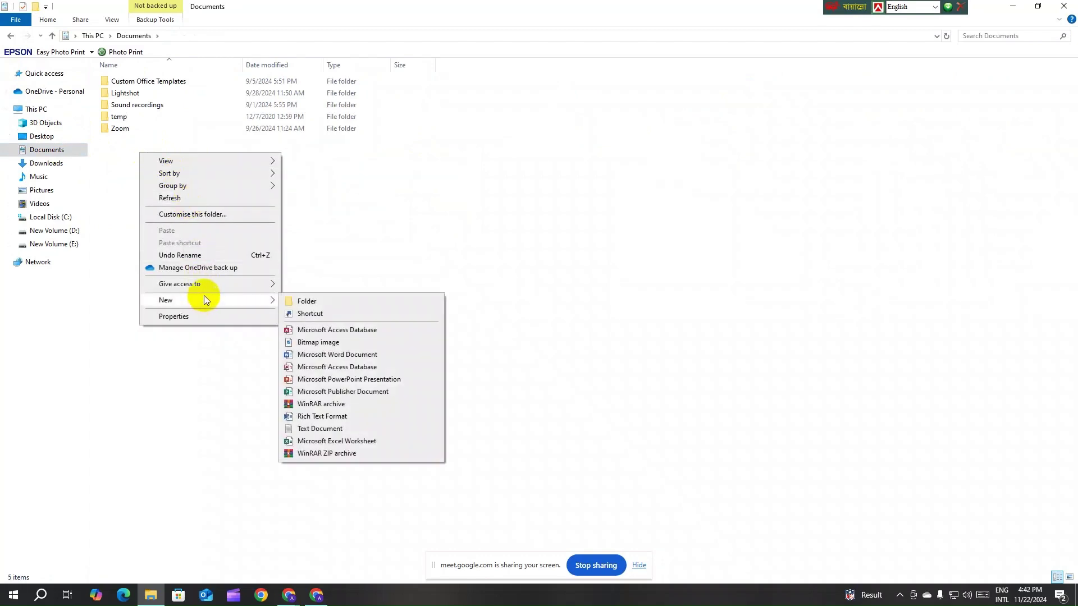
pyautogui.click(369, 251)
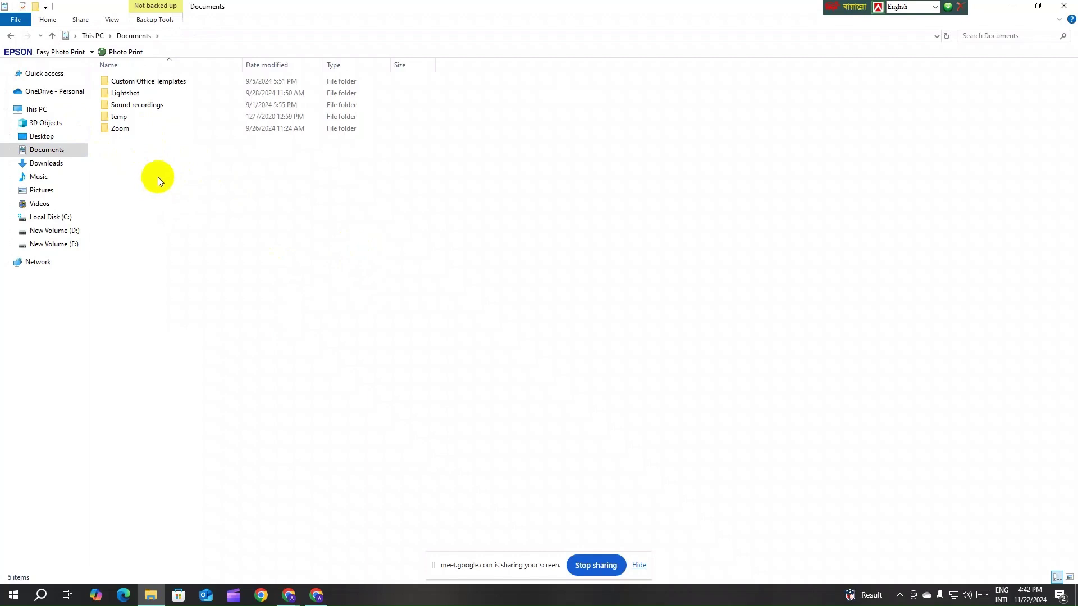
# - Cut the Hardware-and-Software.webp image from the Downloads folder
pyautogui.click(47, 164)
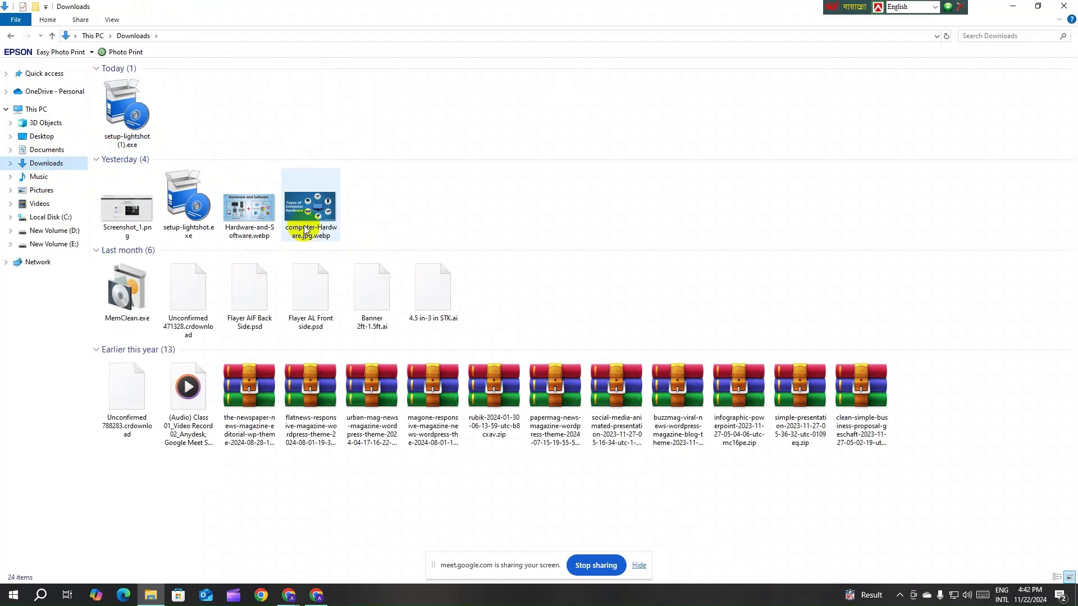
pyautogui.click(241, 221)
pyautogui.rightClick(237, 225)
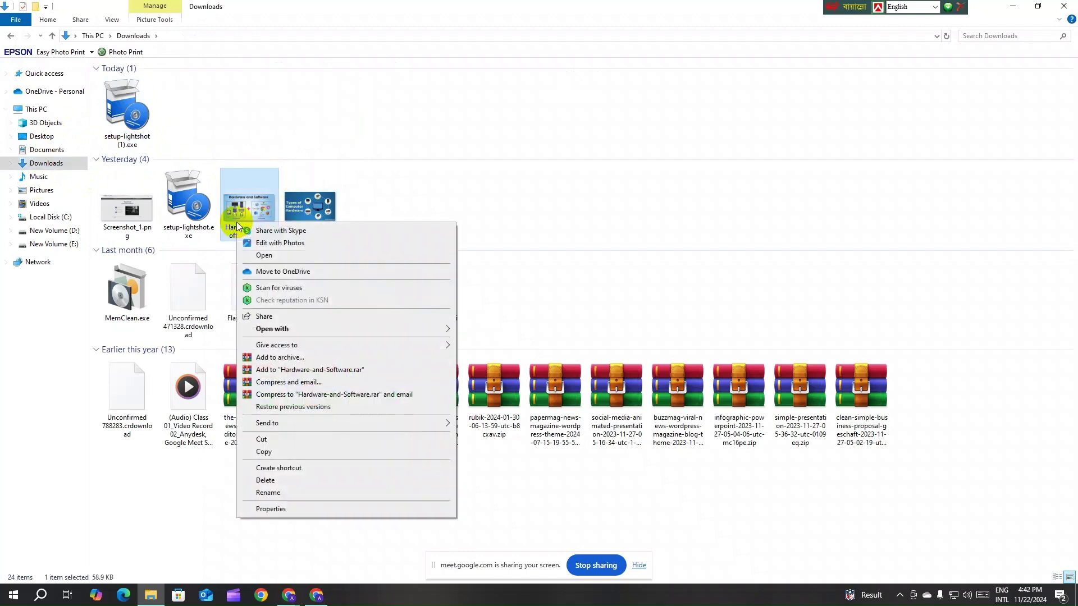
pyautogui.click(247, 191)
pyautogui.rightClick(247, 191)
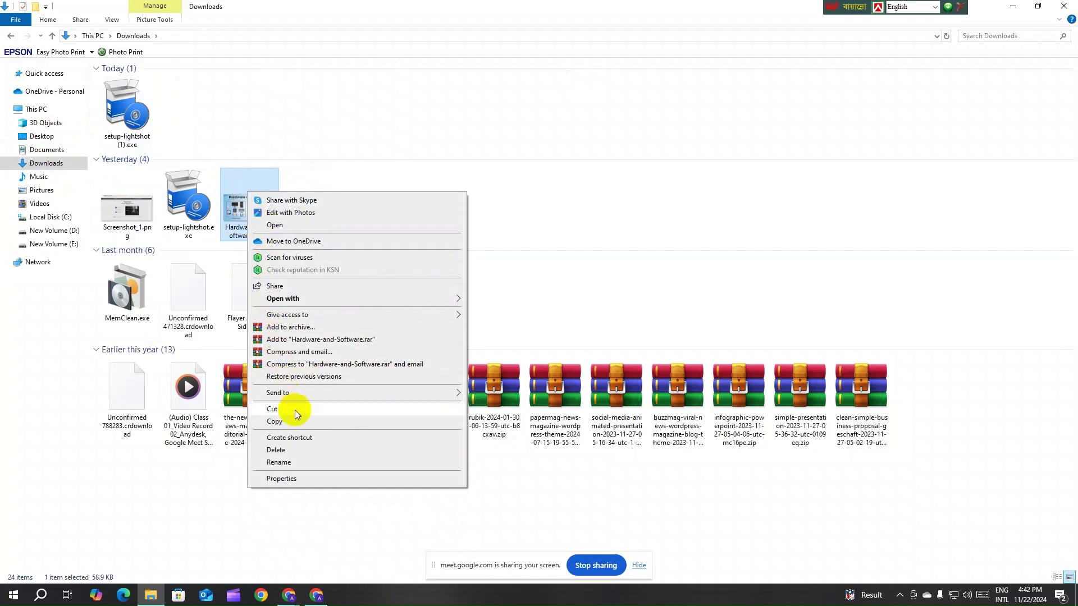
pyautogui.click(271, 409)
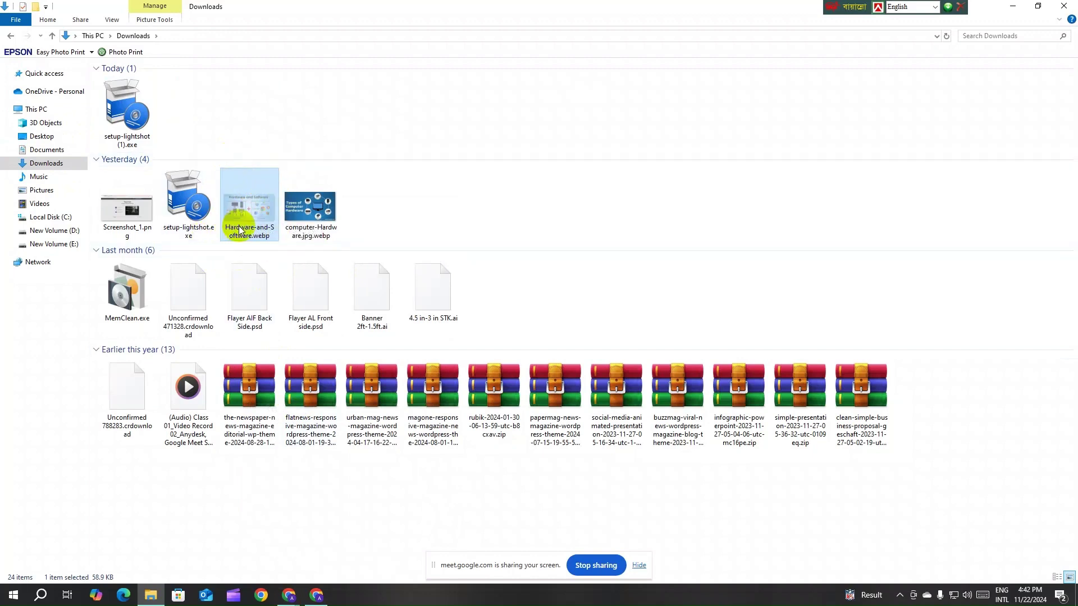
# - Paste the cut image into the homework 1 folder inside batch 242 on the Desktop
pyautogui.click(66, 137)
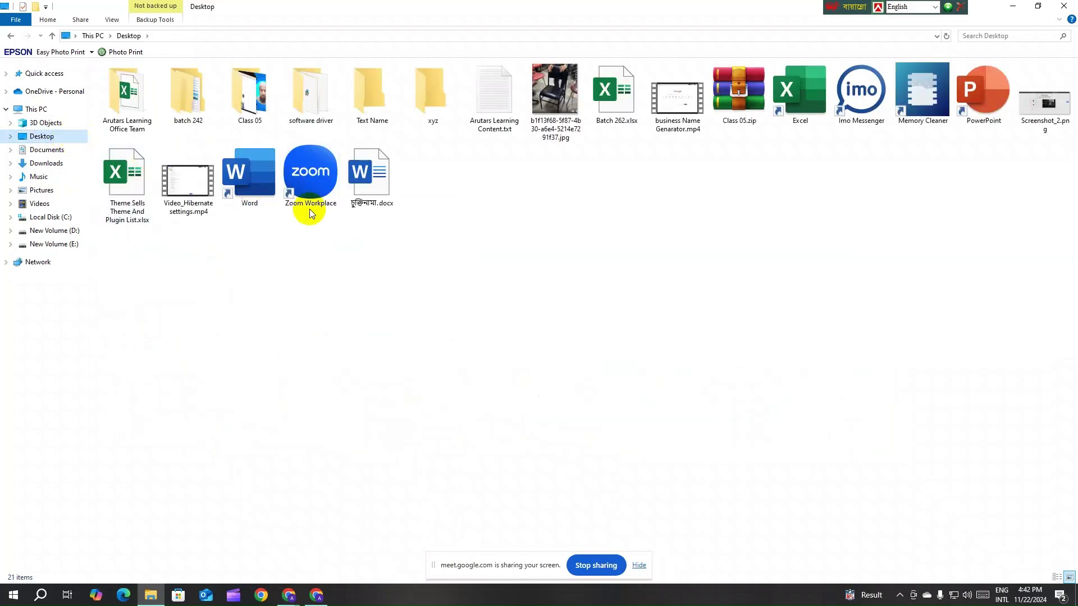
pyautogui.doubleClick(188, 104)
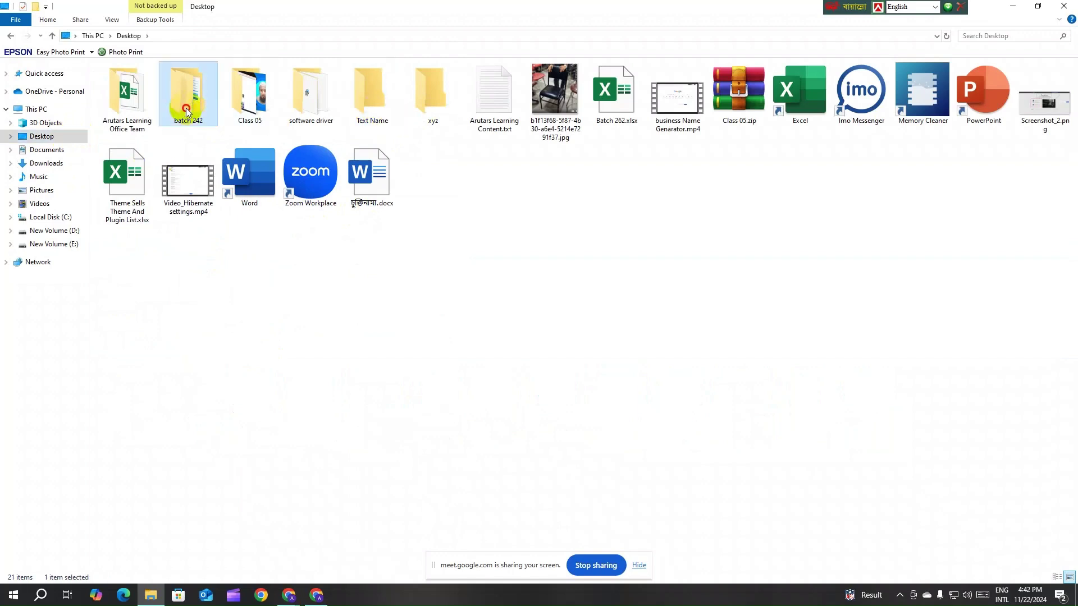
pyautogui.click(143, 84)
pyautogui.doubleClick(142, 84)
pyautogui.rightClick(109, 92)
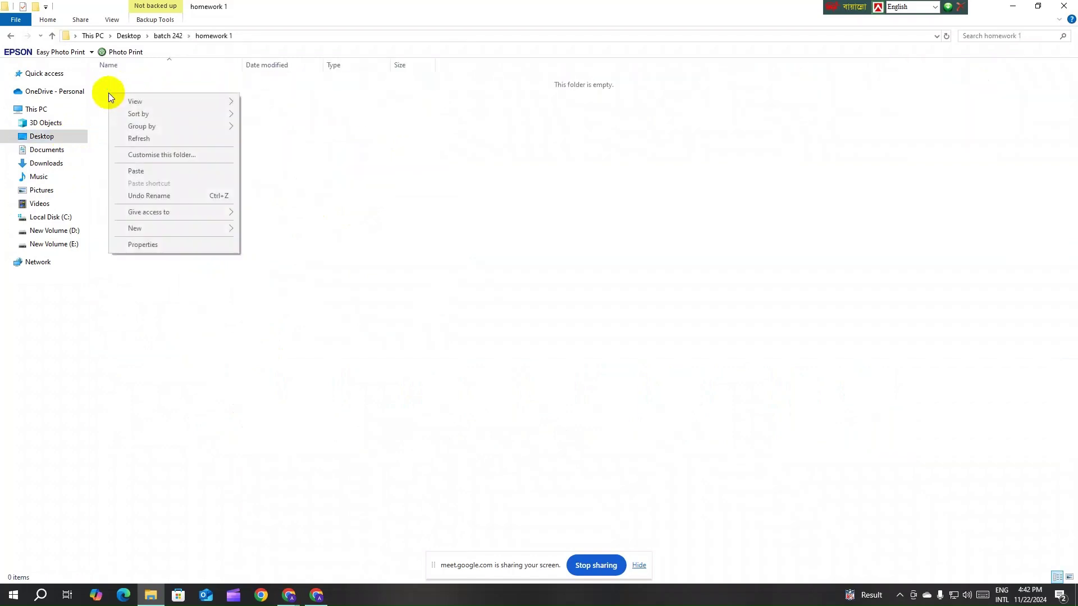
pyautogui.click(136, 170)
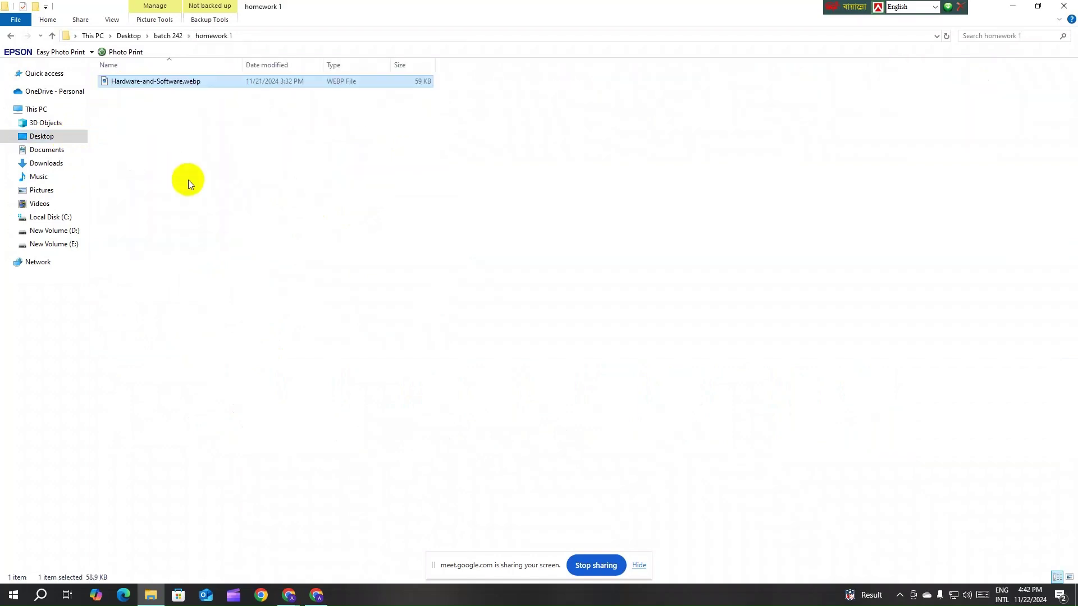
# - Open Hardware-and-Software.webp in the image viewer, skip the duplicate copy into the same folder, and close the viewer
pyautogui.doubleClick(177, 87)
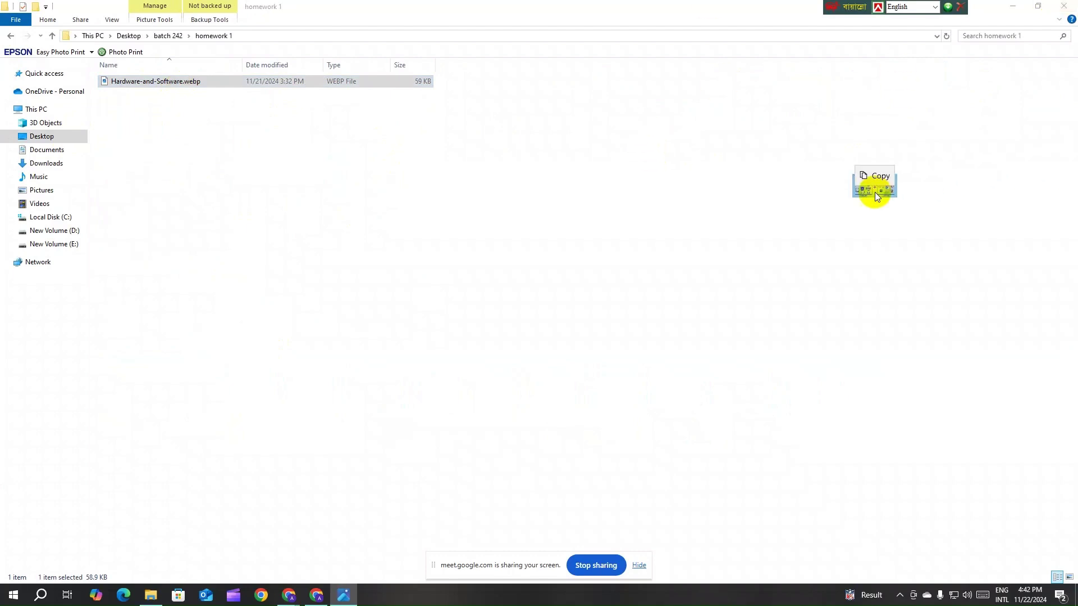
pyautogui.hotkey('ctrl', 'v')
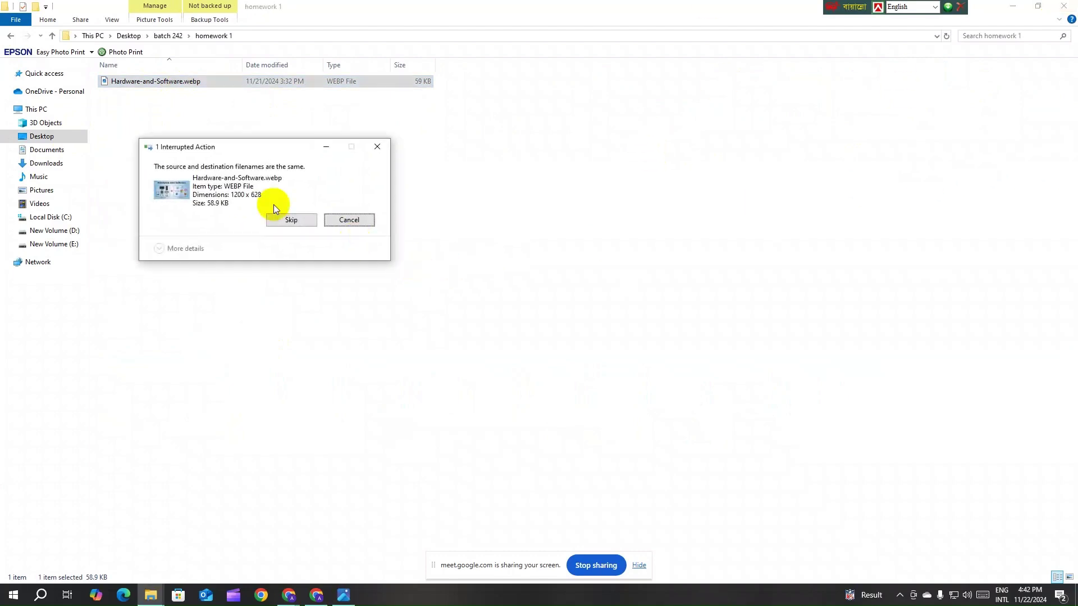
pyautogui.click(299, 222)
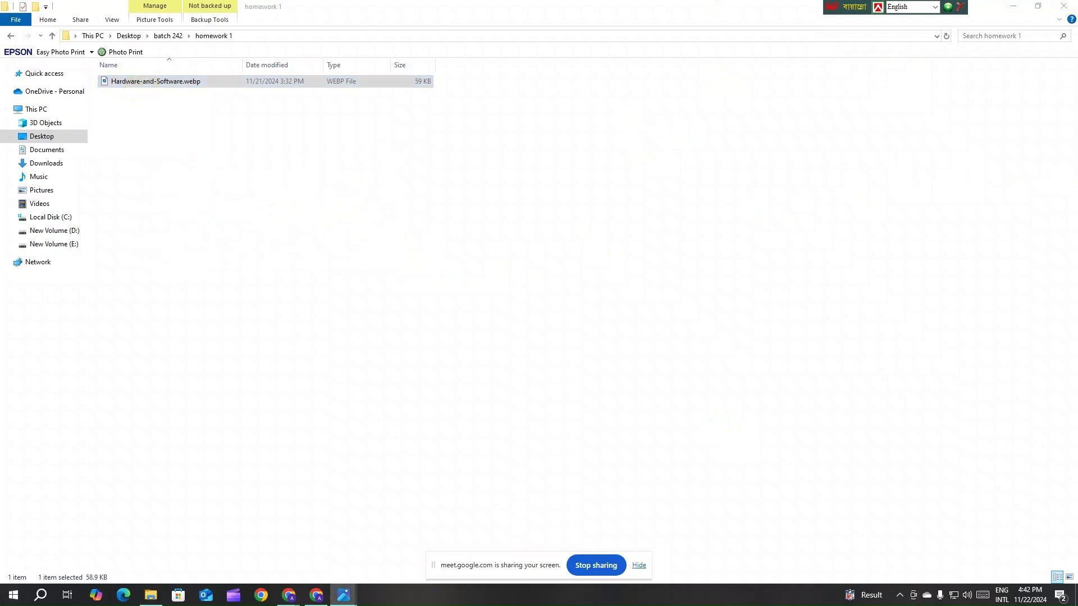
pyautogui.hotkey('alt', 'Tab')
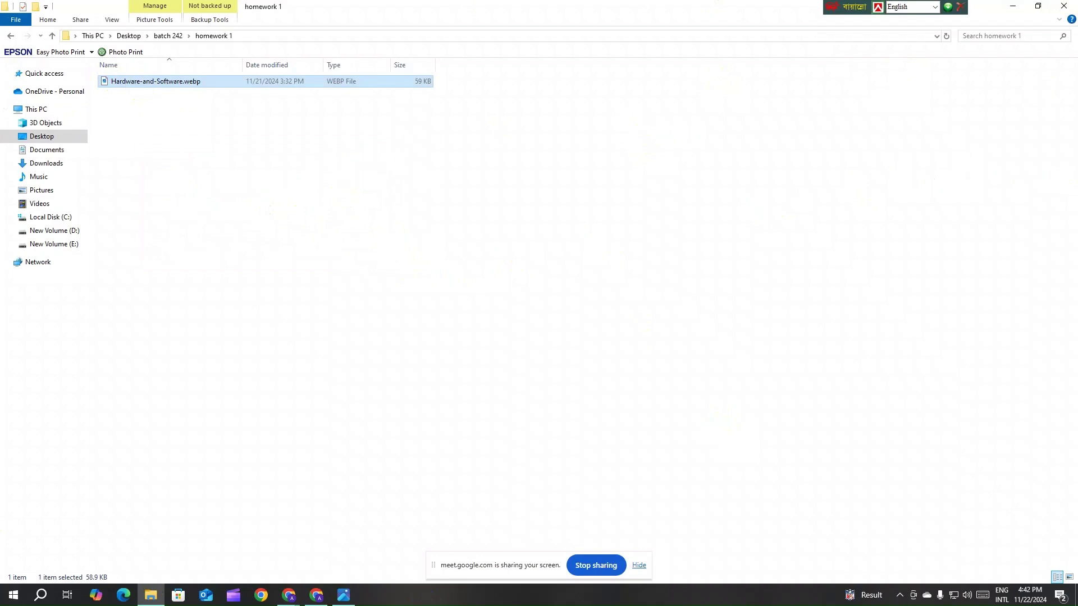
pyautogui.hotkey('alt', 'Tab')
pyautogui.hotkey('alt', 'F4')
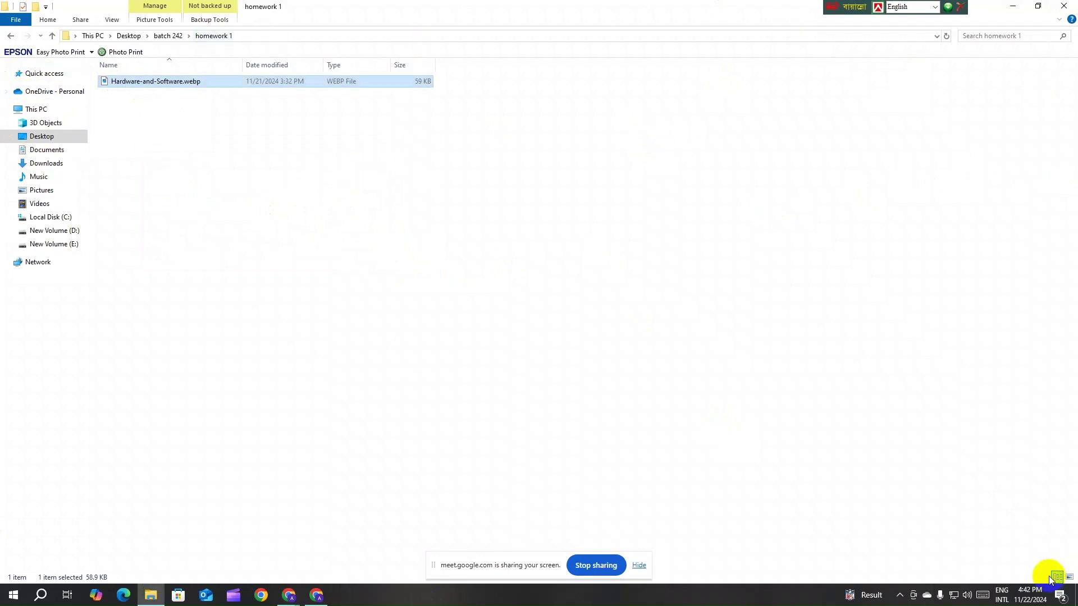
# - Switch to Chrome, start saving the Wikipedia mango image, and browse the OneDrive, Desktop and Documents save locations
pyautogui.hotkey('alt', 'Tab')
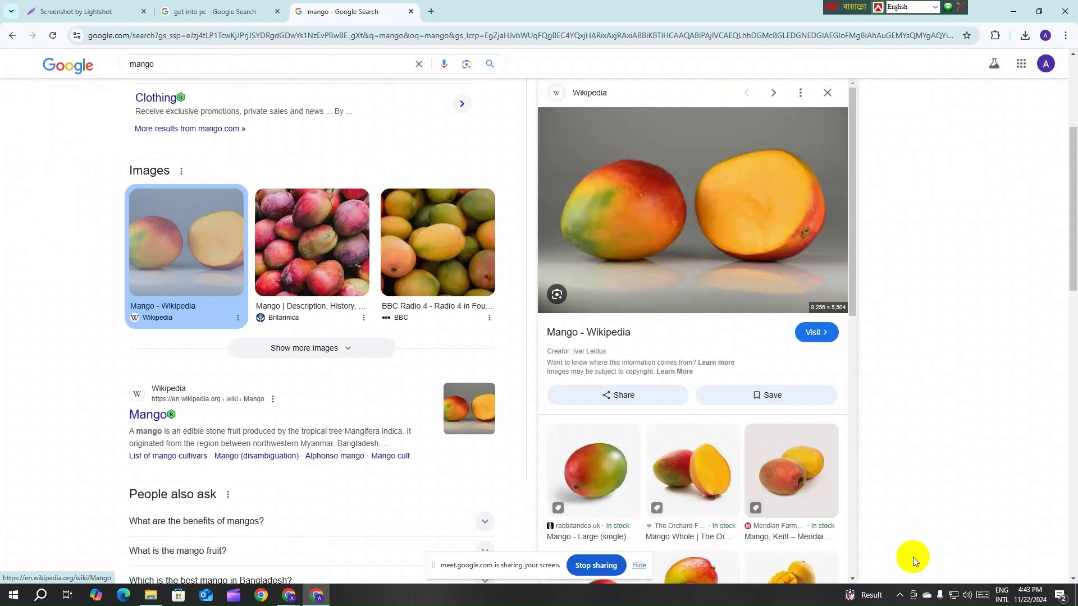
pyautogui.rightClick(664, 211)
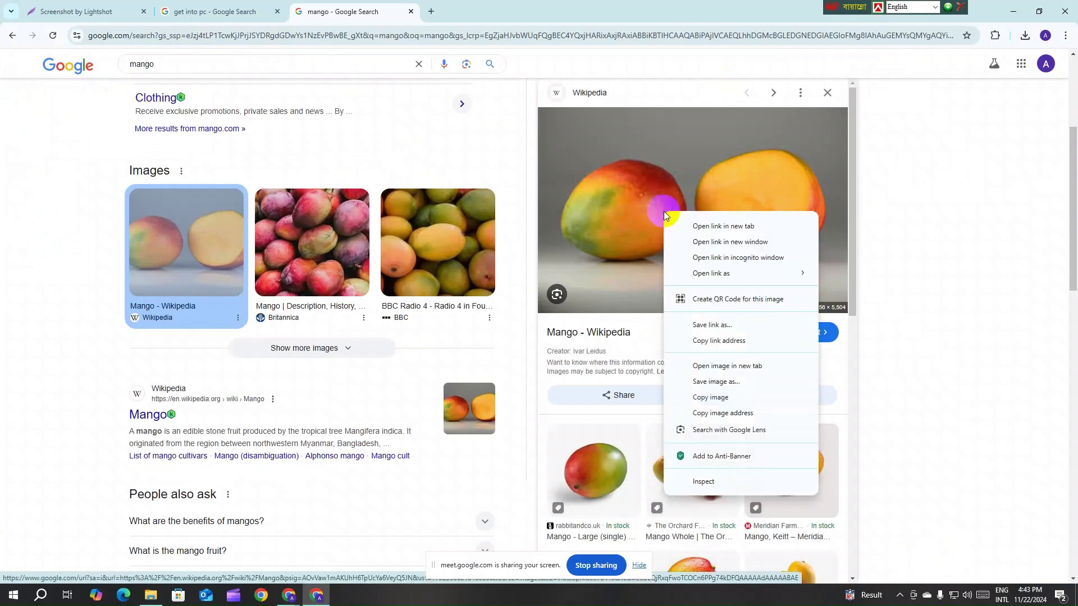
pyautogui.click(723, 381)
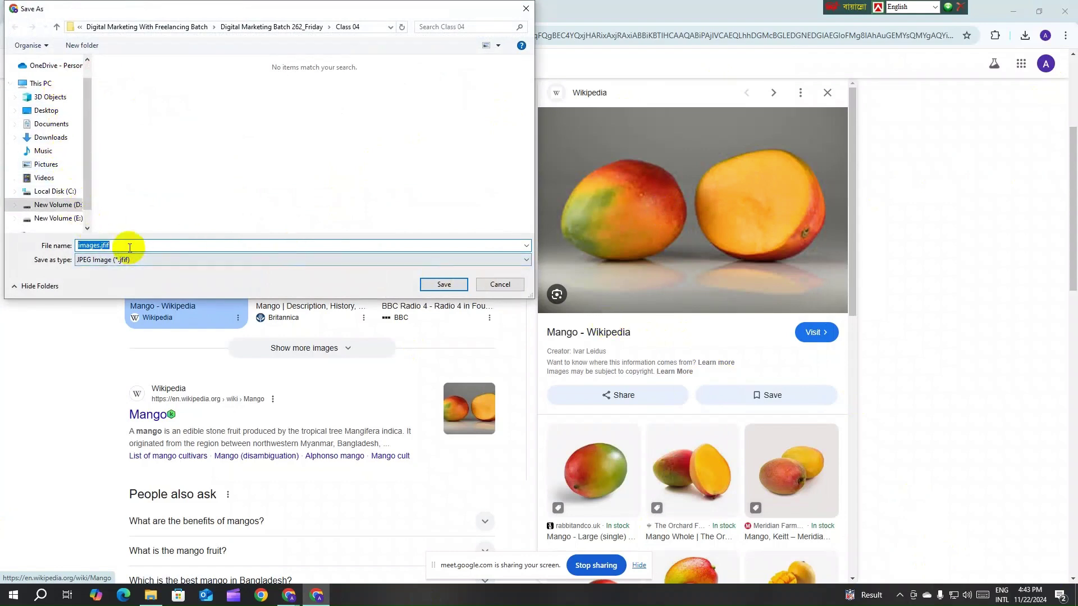
pyautogui.scroll(1, 20, 80)
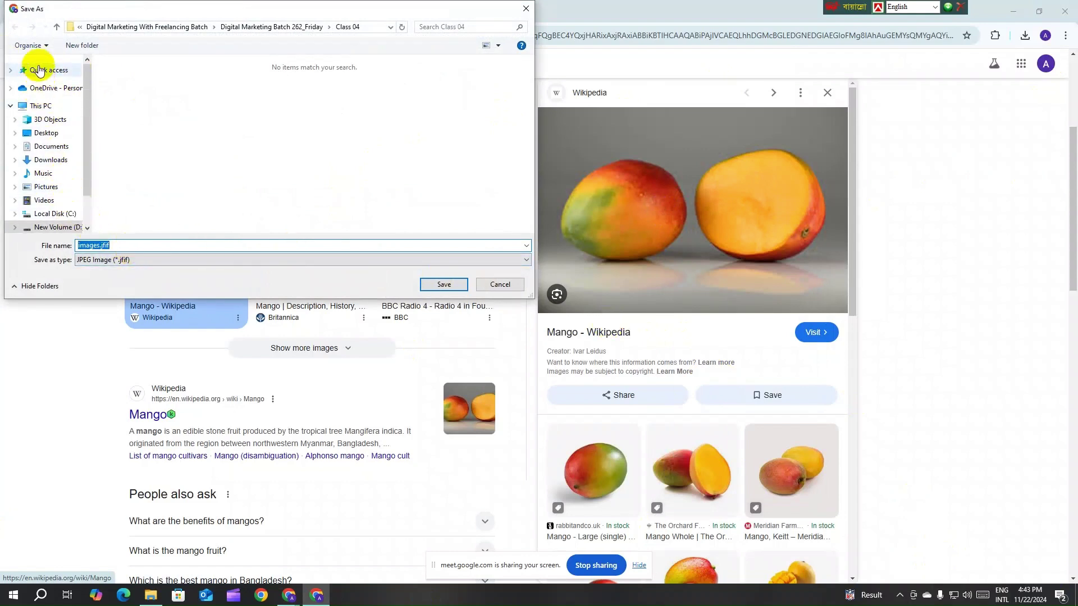
pyautogui.click(47, 71)
pyautogui.click(56, 88)
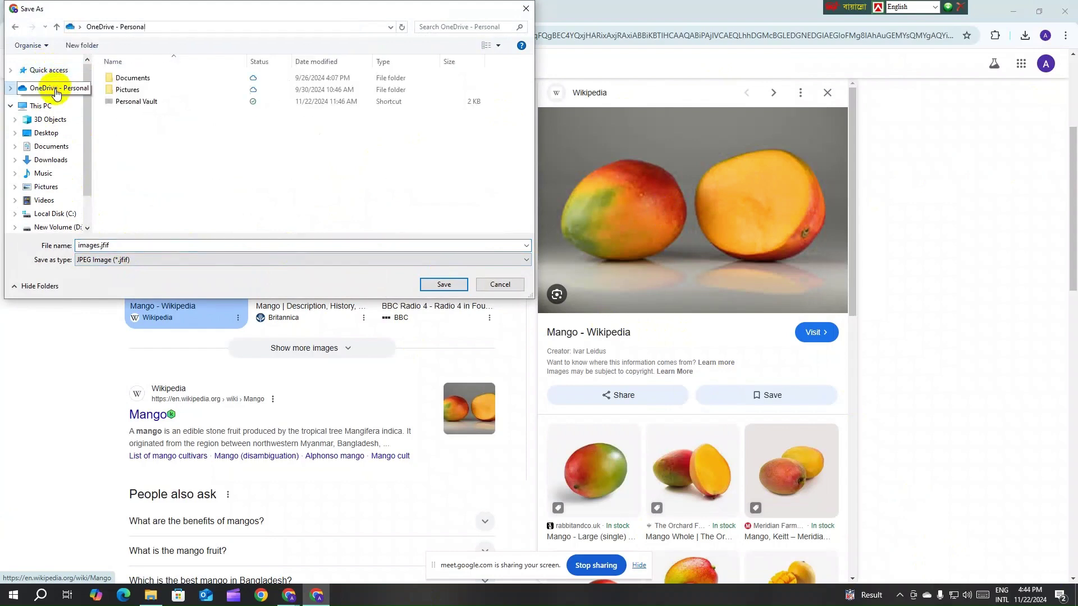
pyautogui.click(51, 107)
pyautogui.click(46, 133)
pyautogui.click(51, 146)
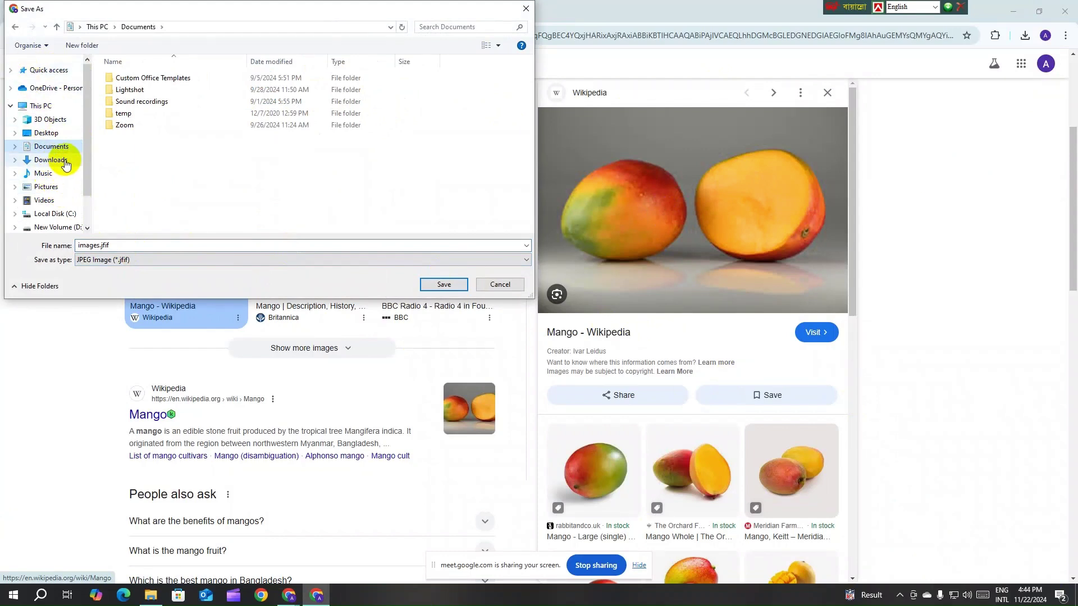
# - Save the mango image as images.jfif in the homework 1 folder inside batch 242 on the Desktop
pyautogui.click(64, 133)
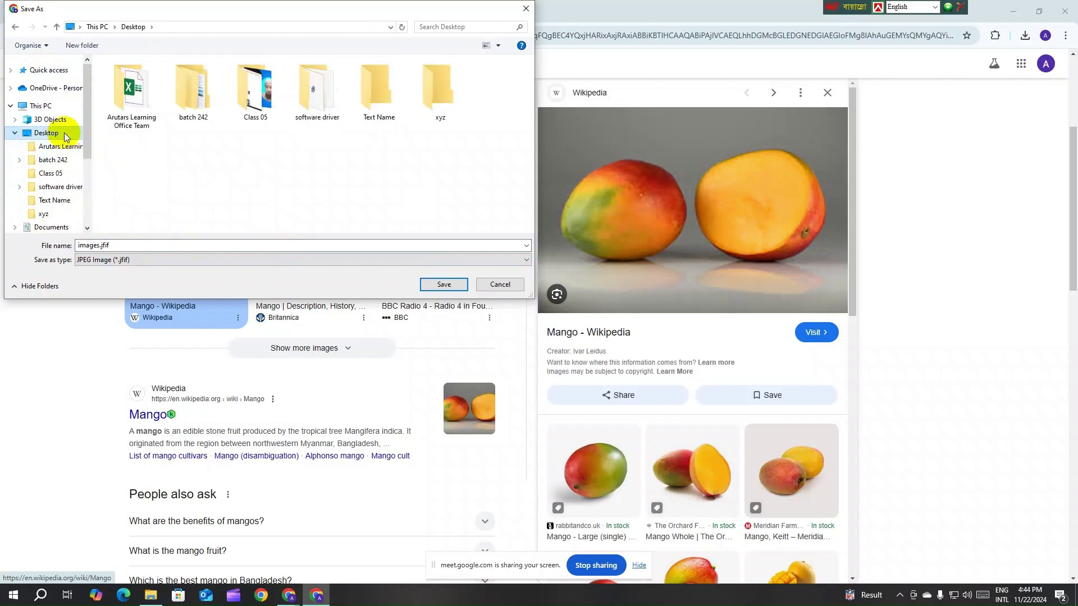
pyautogui.doubleClick(190, 95)
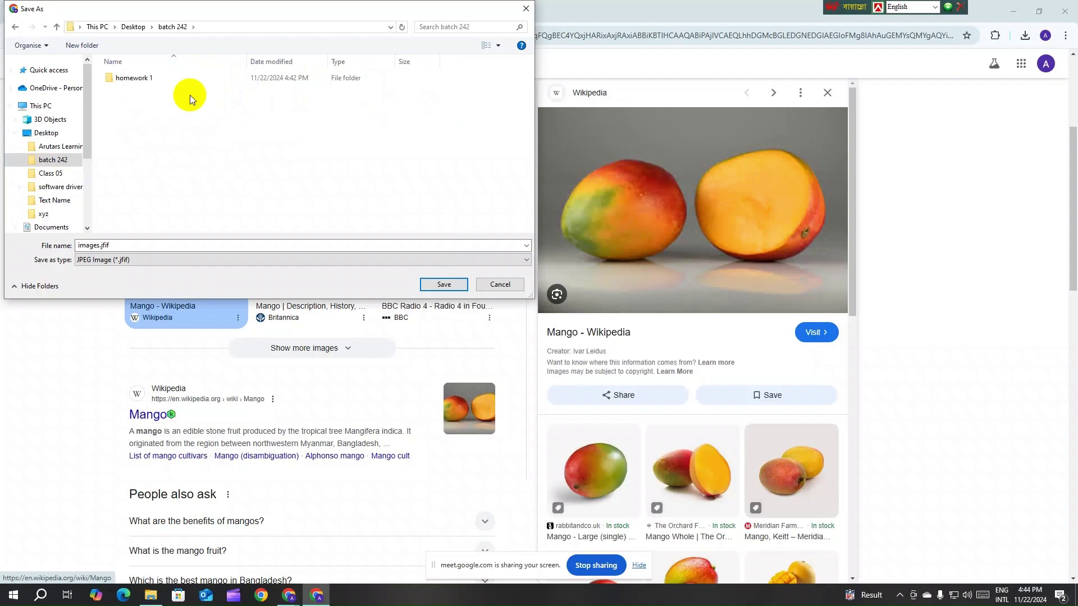
pyautogui.doubleClick(140, 80)
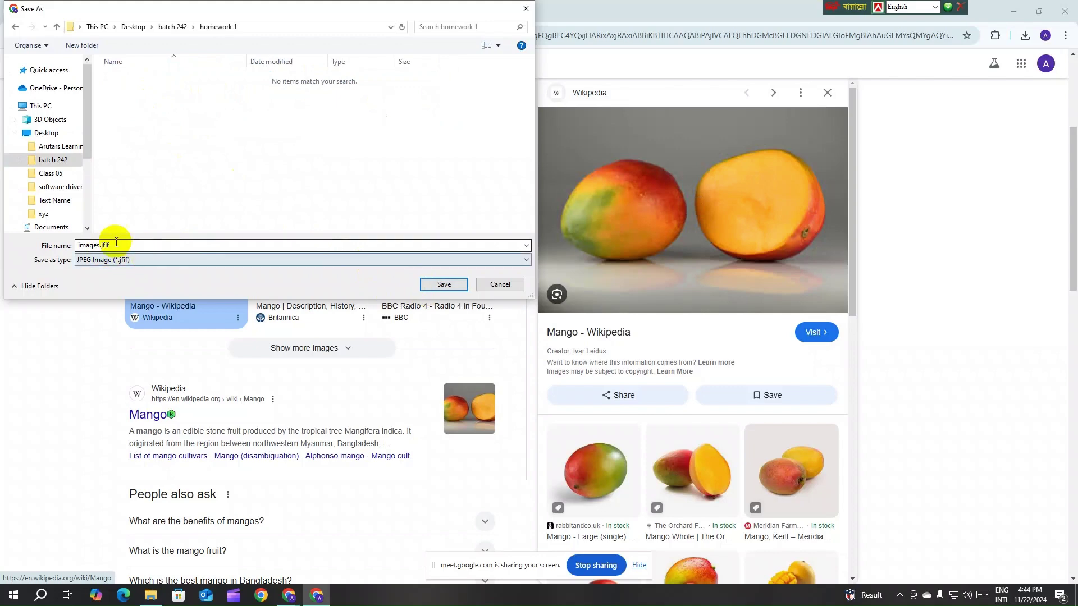
pyautogui.click(444, 285)
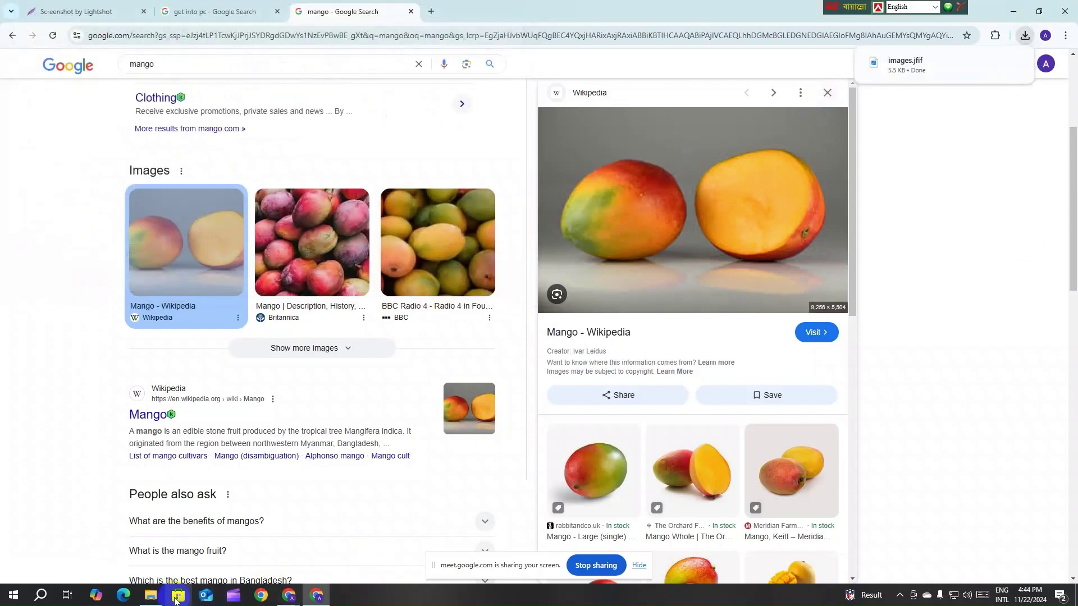
# - Switch to File Explorer, open homework 1 inside the Desktop's batch 242 folder, and view images.jfif before closing it
pyautogui.click(150, 595)
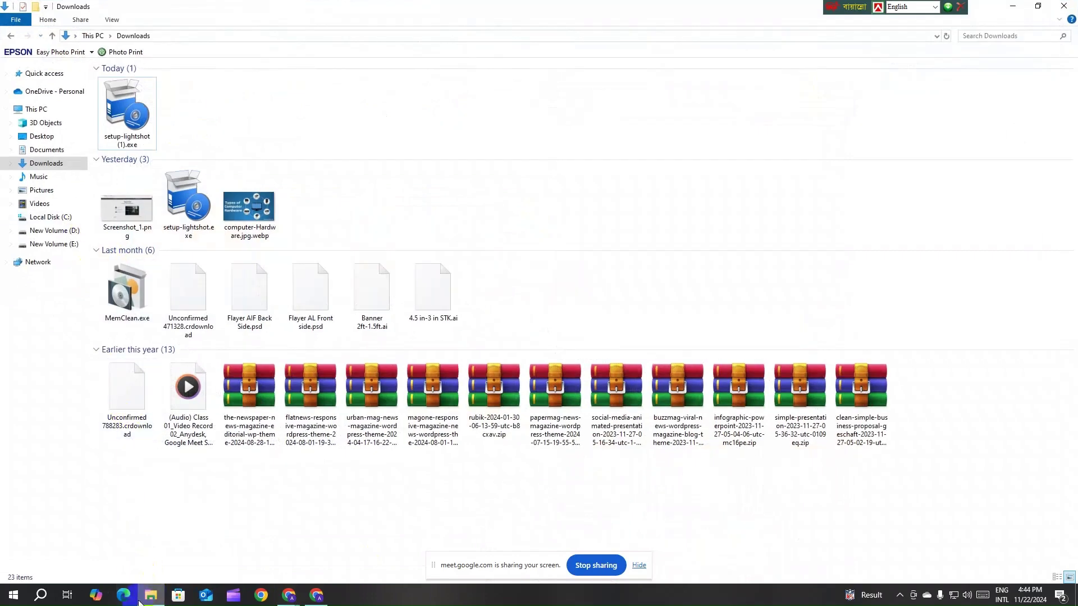
pyautogui.click(52, 136)
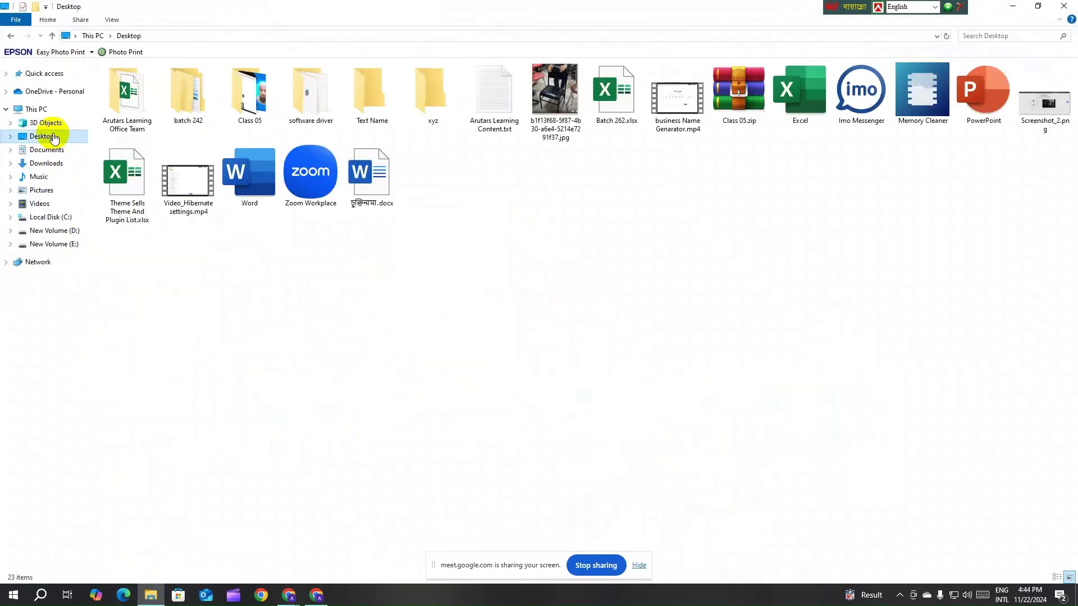
pyautogui.doubleClick(187, 112)
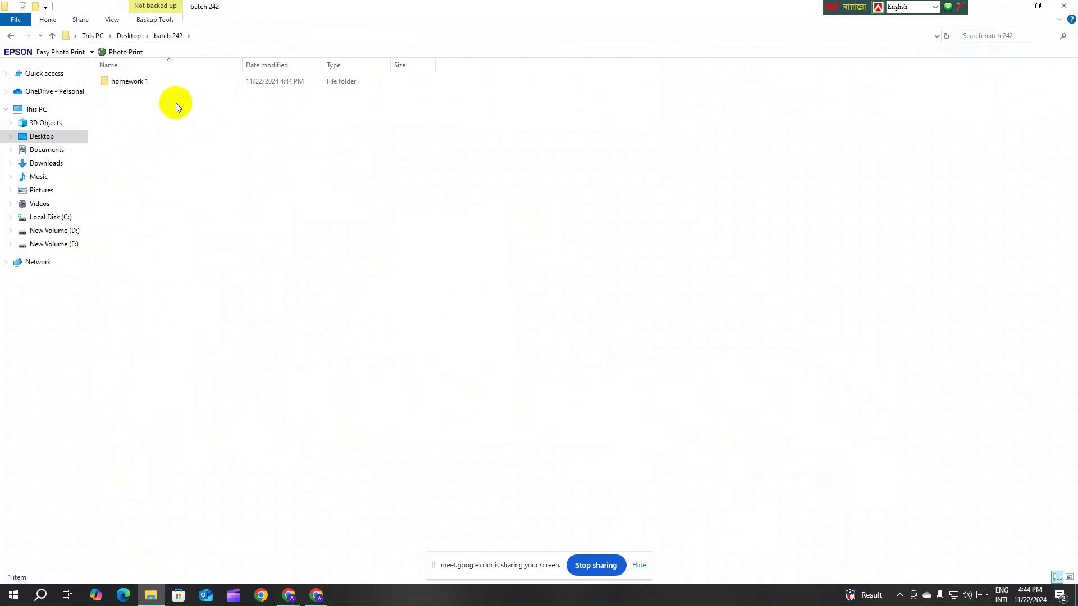
pyautogui.doubleClick(135, 82)
pyautogui.click(185, 104)
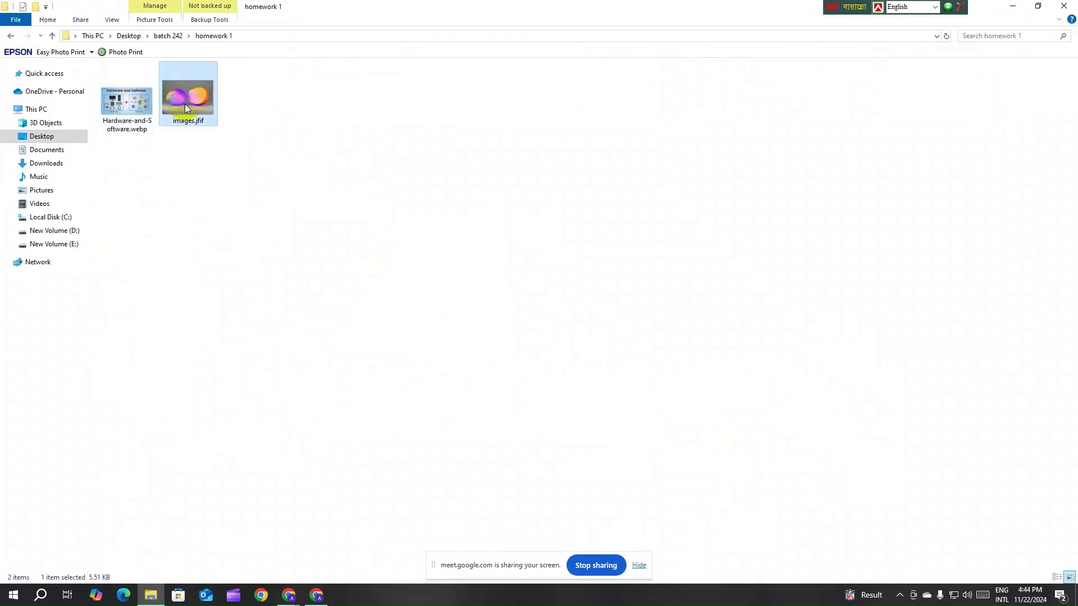
pyautogui.doubleClick(184, 103)
pyautogui.click(1058, 7)
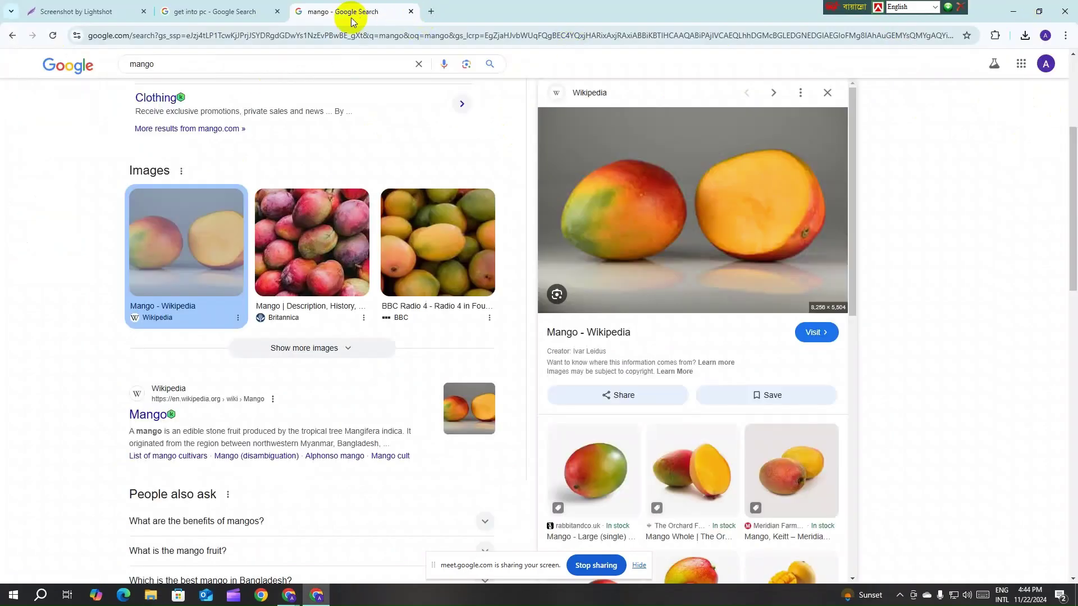
# - View the Lightshot screenshot page and select its web address, and return to the mango search results
pyautogui.click(91, 11)
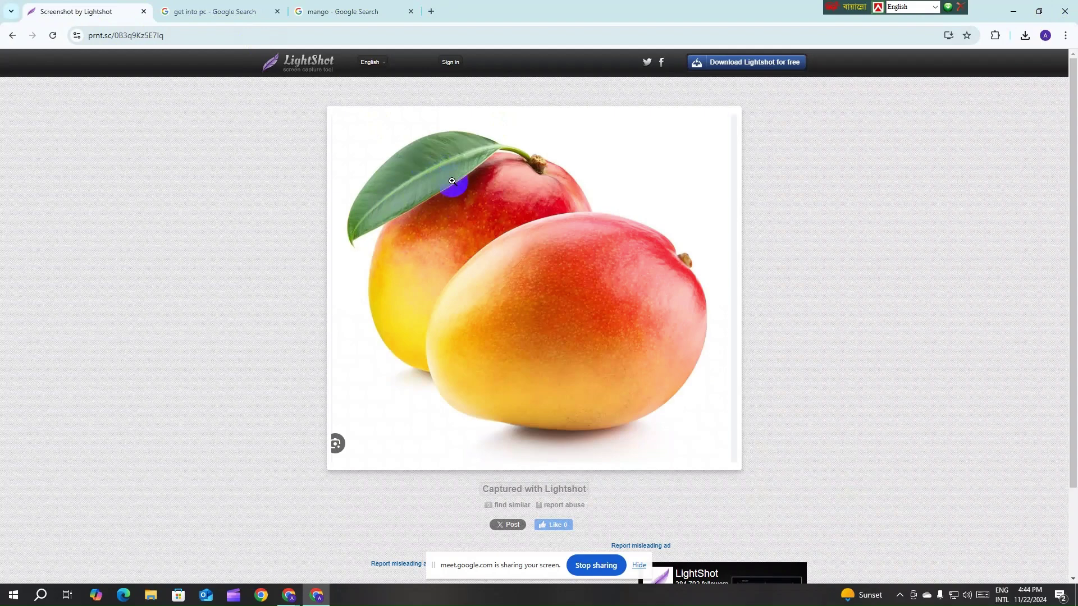
pyautogui.click(202, 34)
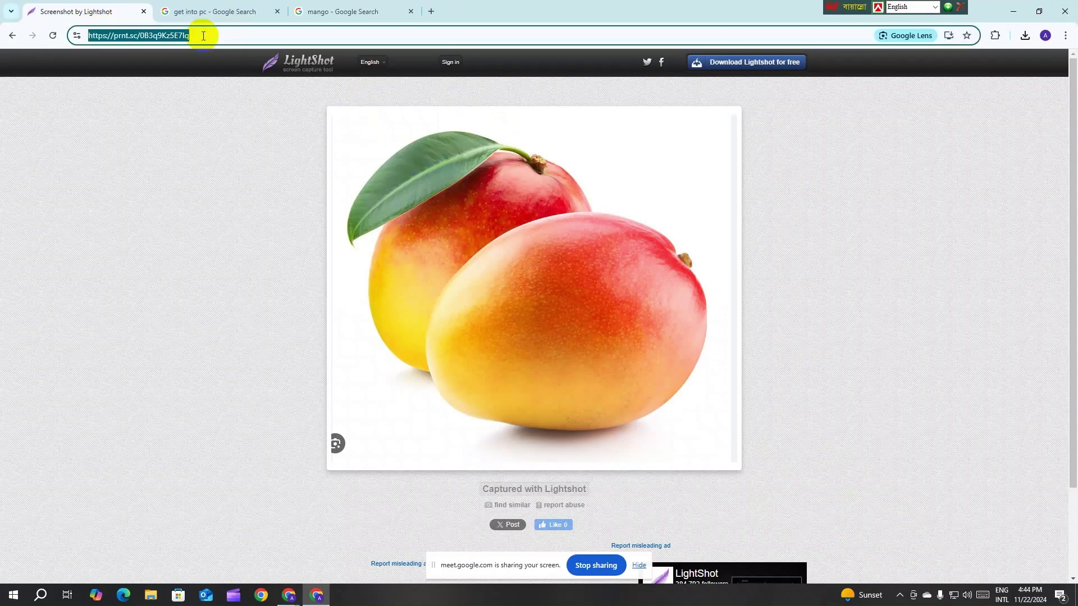
pyautogui.click(221, 11)
pyautogui.click(352, 11)
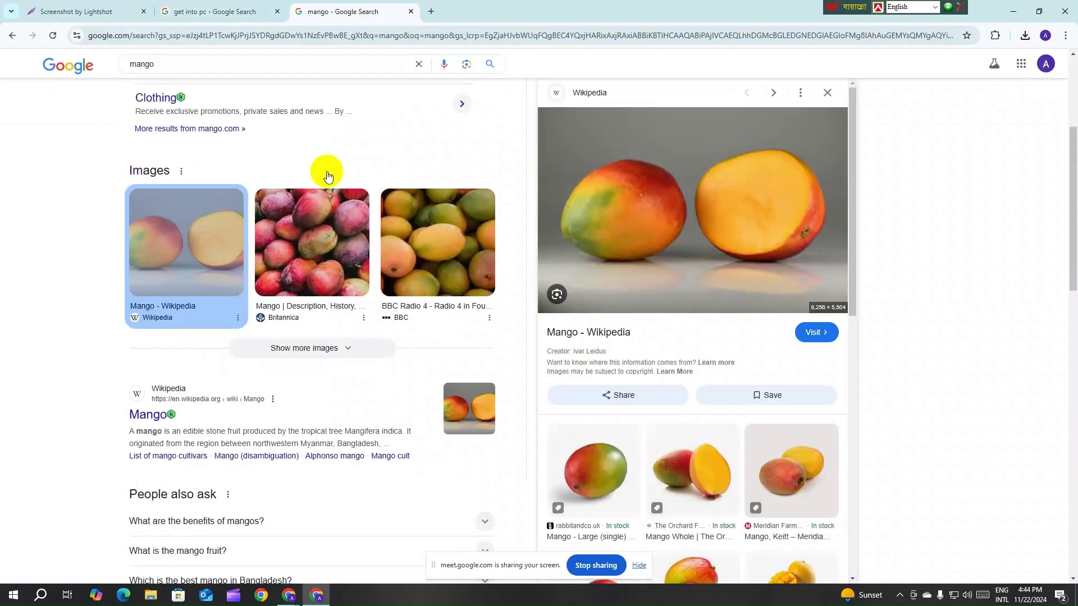
# - Show the image results for the mango search and browse through the pictures
pyautogui.scroll(-3, 414, 365)
pyautogui.scroll(-3, 414, 365)
pyautogui.scroll(10, 91, 125)
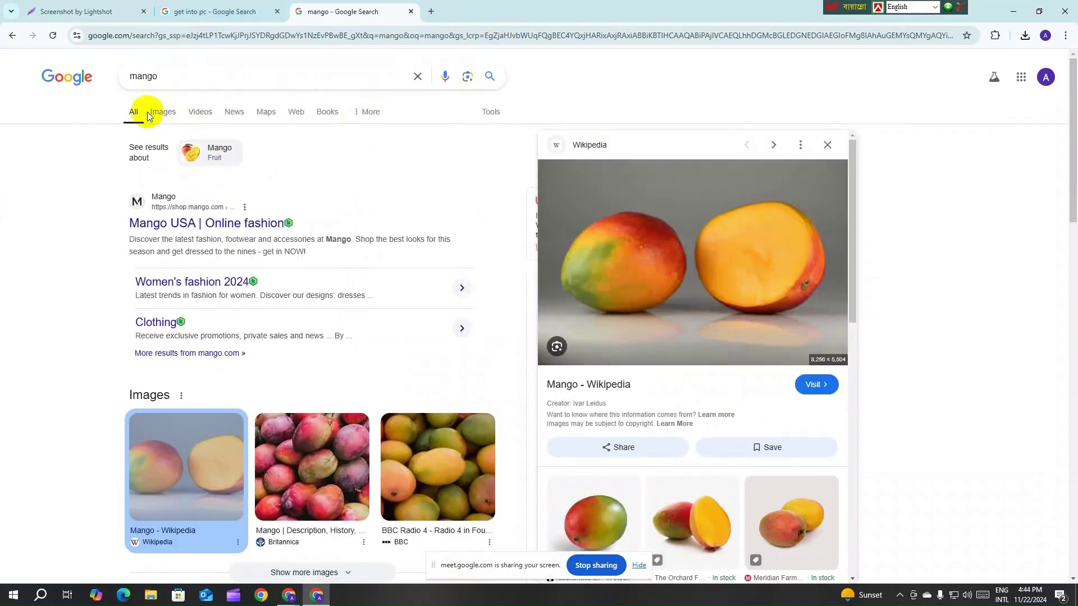
pyautogui.click(164, 113)
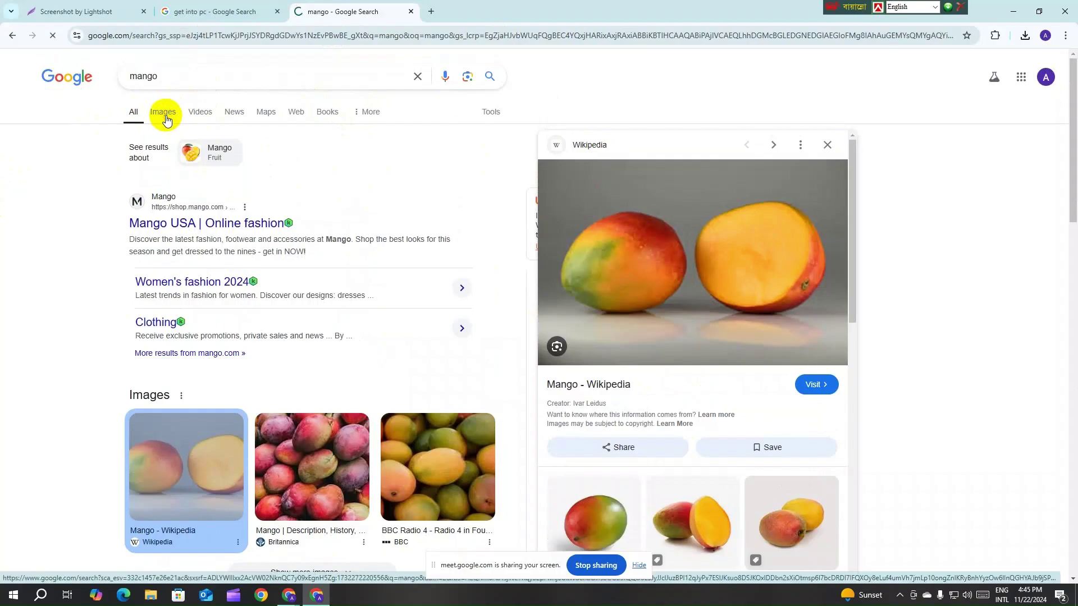
pyautogui.scroll(-9, 581, 310)
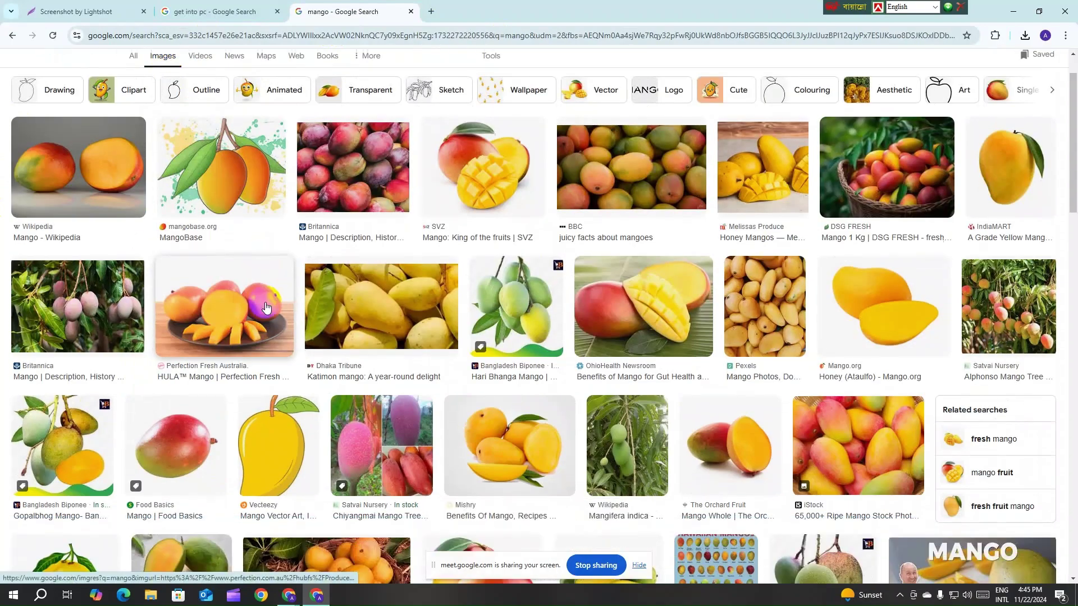
pyautogui.scroll(-2, 457, 284)
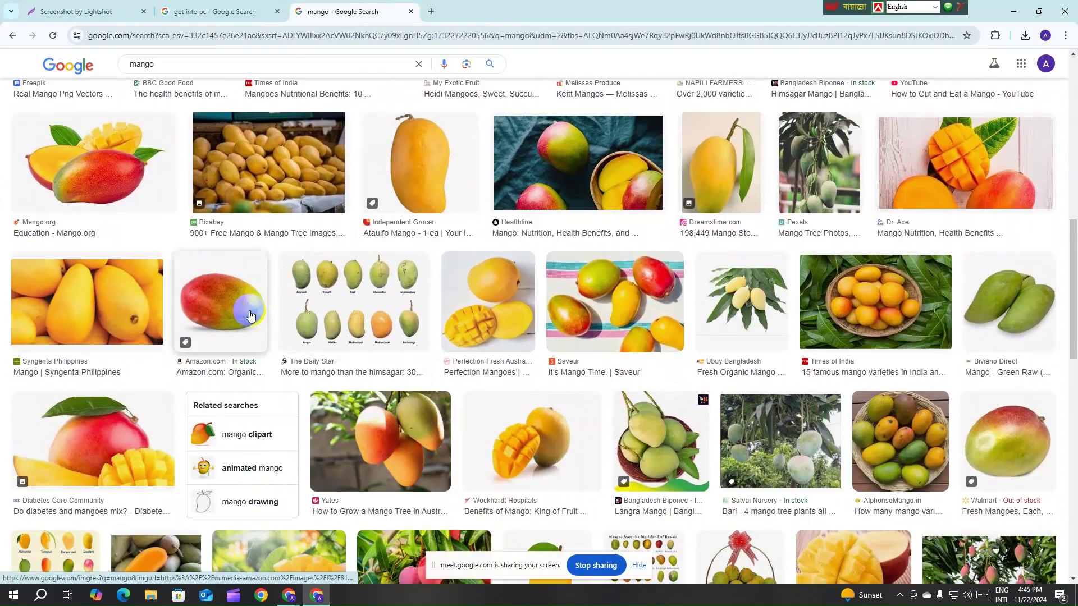
# - Save the Mango.org image as shutterstock_1939559944.png in the homework 1 folder inside batch 242 on the Desktop
pyautogui.click(86, 196)
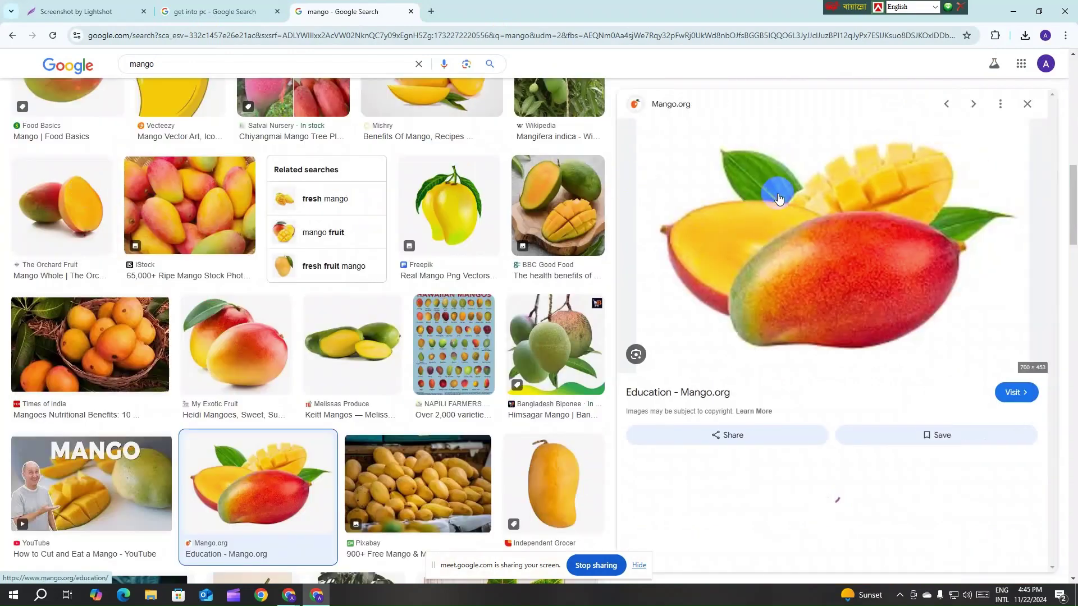
pyautogui.rightClick(809, 209)
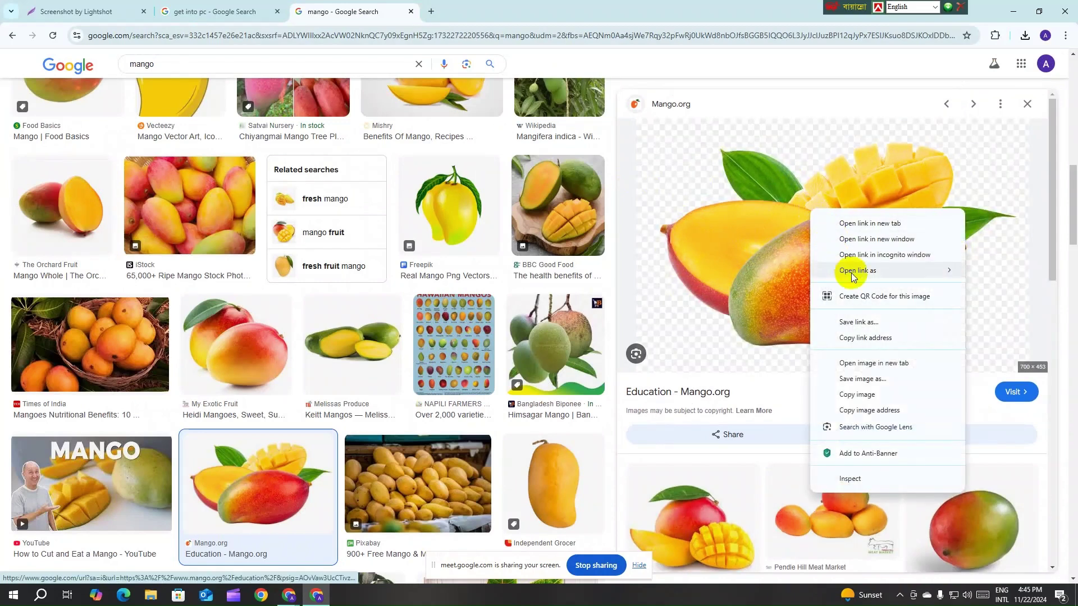
pyautogui.click(883, 378)
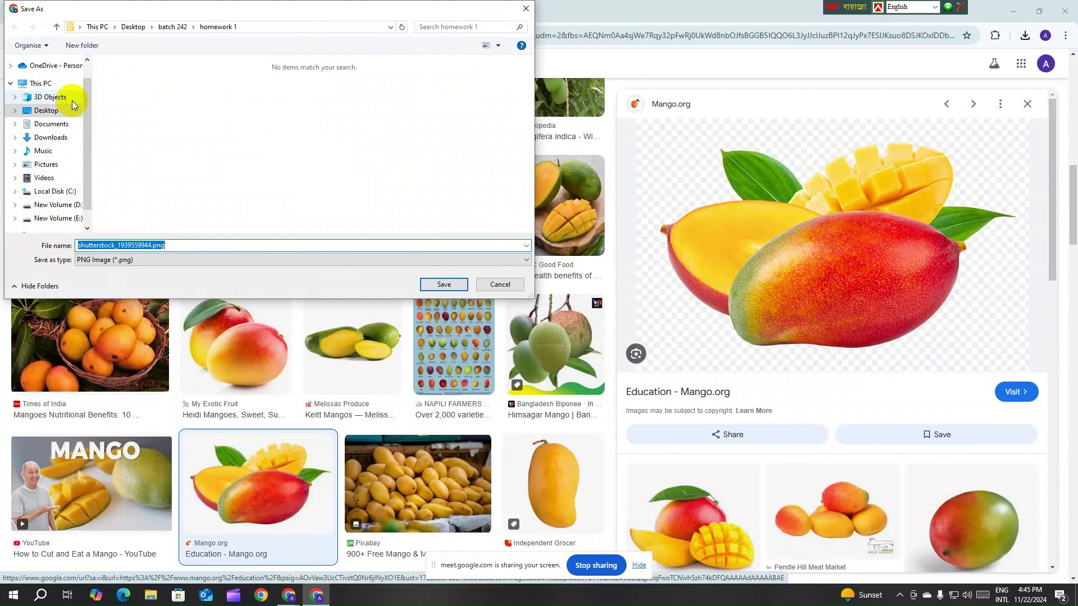
pyautogui.scroll(-1, 77, 162)
pyautogui.scroll(1, 67, 167)
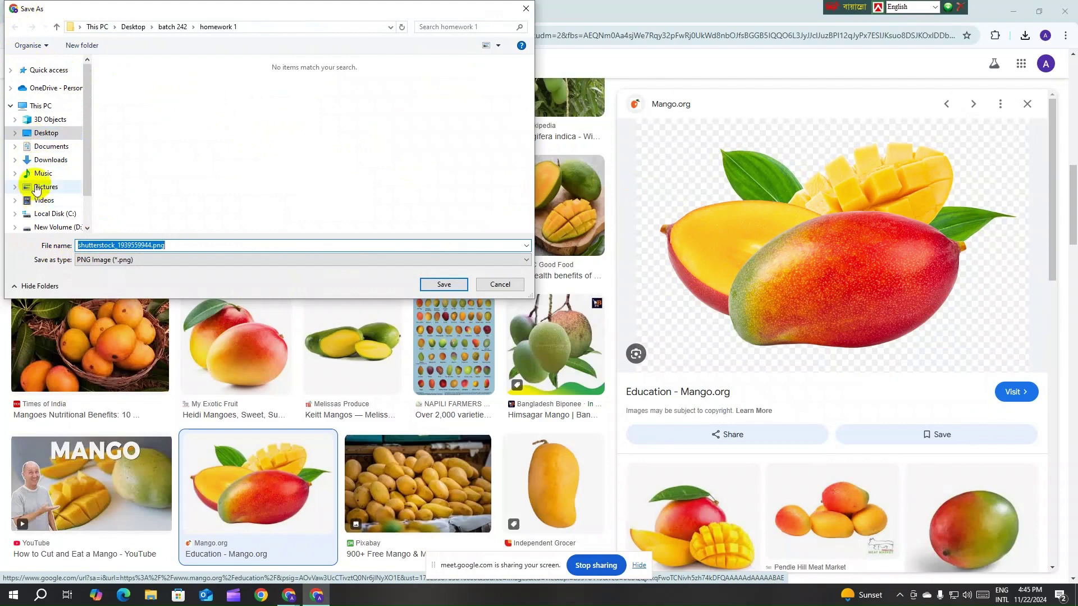
pyautogui.click(60, 136)
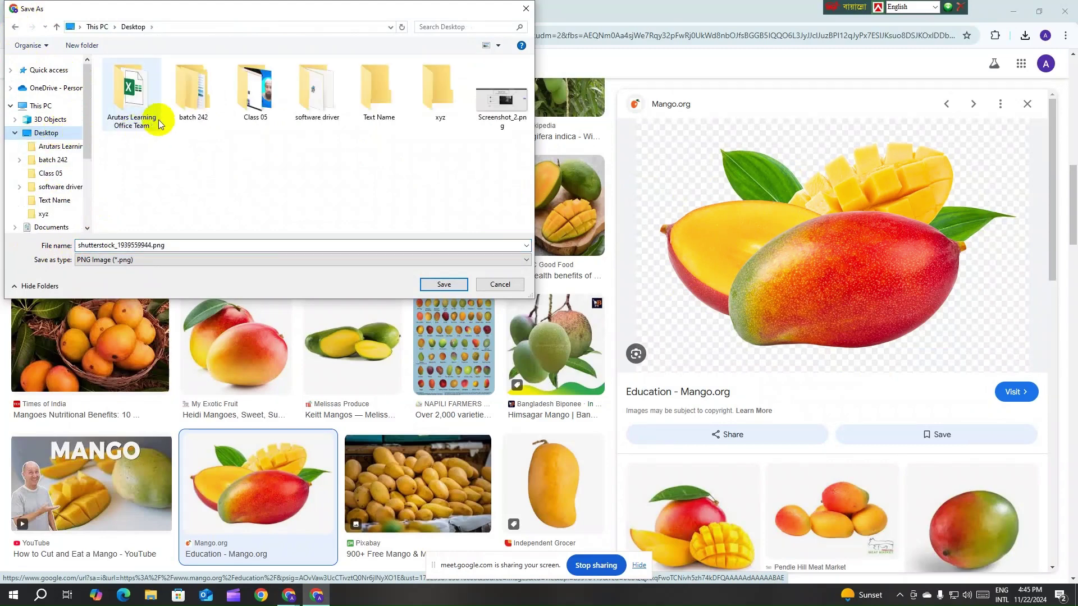
pyautogui.doubleClick(190, 106)
pyautogui.doubleClick(134, 79)
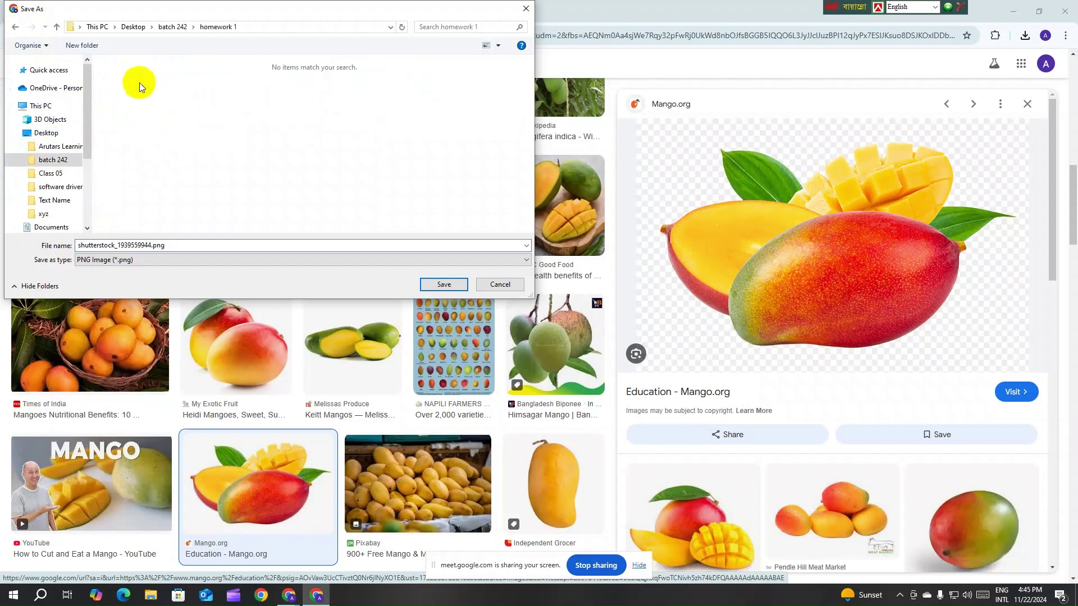
pyautogui.click(165, 246)
pyautogui.click(444, 284)
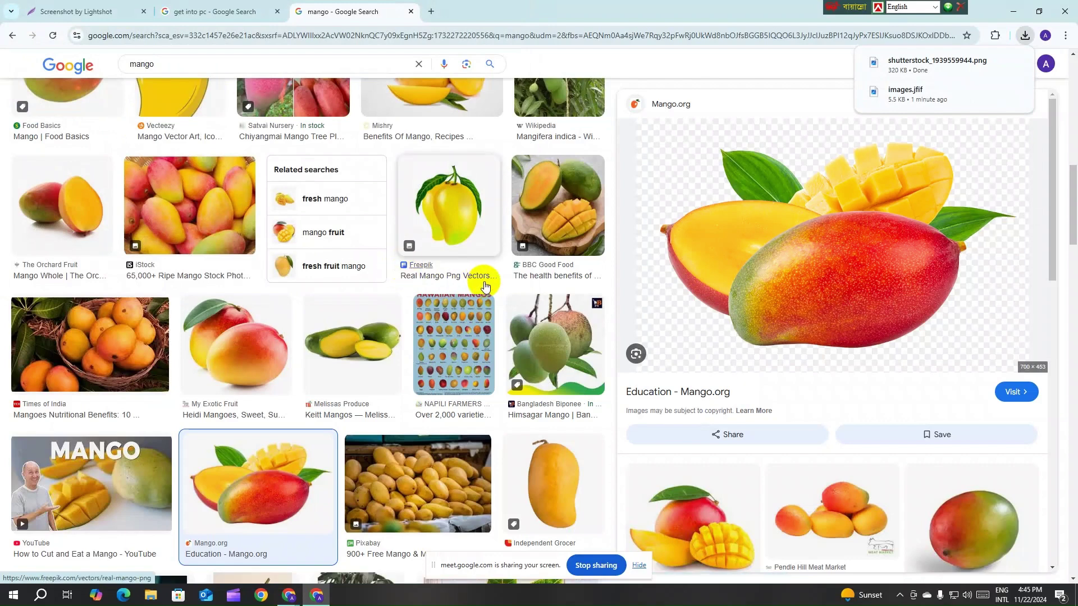
# - Switch to File Explorer and open homework 1 inside the Desktop's batch 242 folder to check the saved images
pyautogui.click(151, 596)
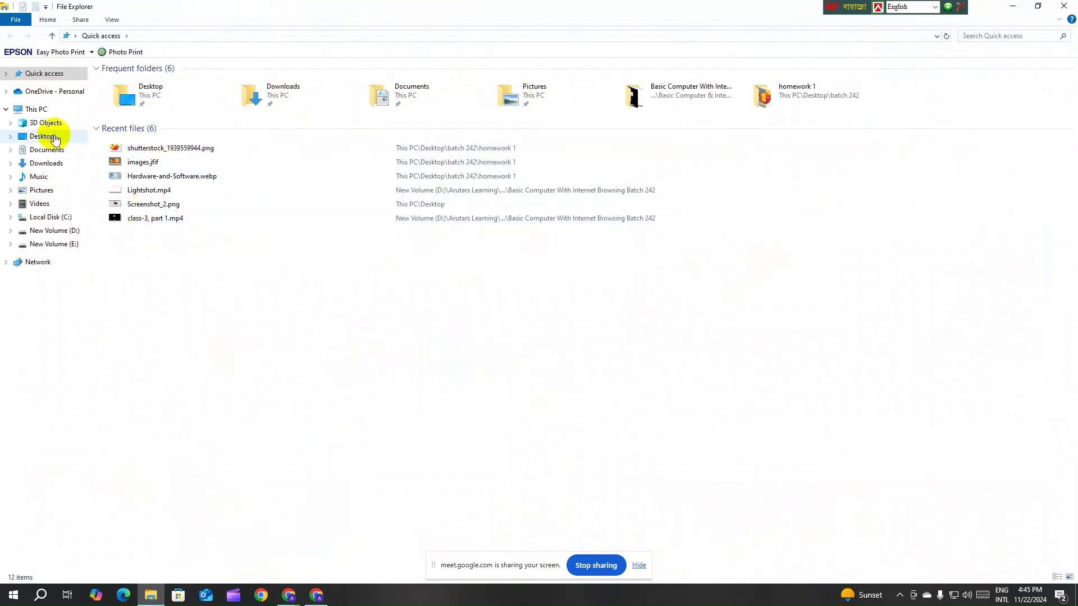
pyautogui.click(55, 137)
pyautogui.doubleClick(203, 95)
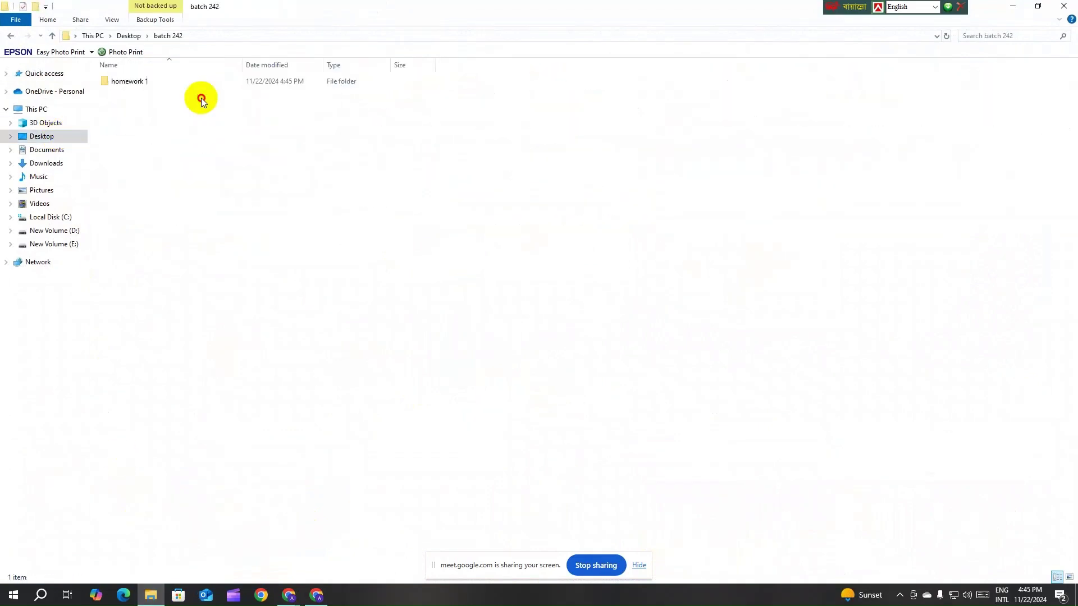
pyautogui.doubleClick(156, 82)
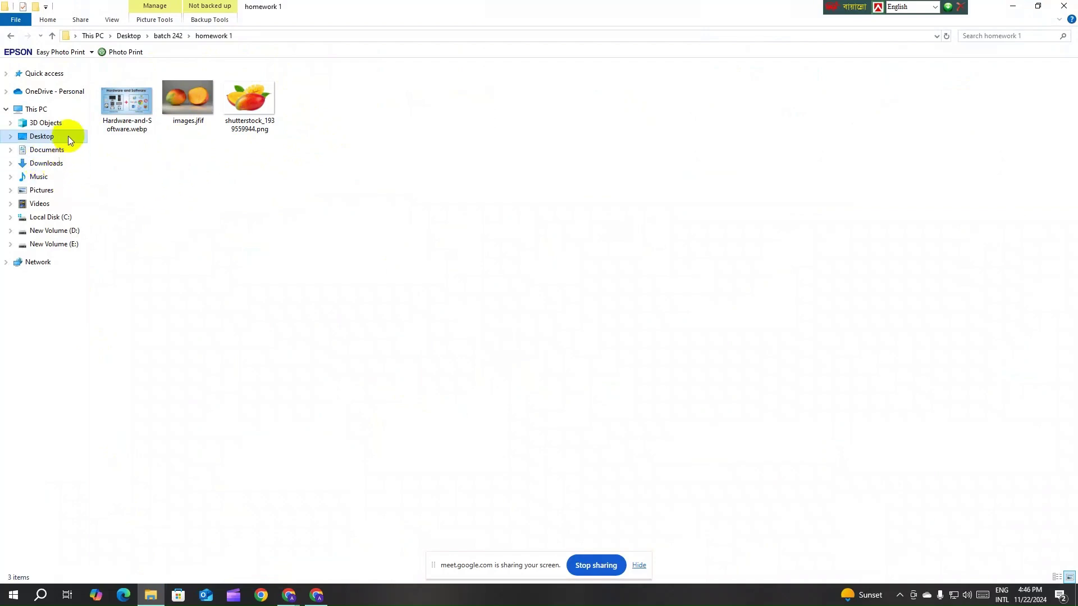
# - Compare the Documents and Desktop locations, view the new-item choices in Documents without creating anything, and go to Local Disk (C:)
pyautogui.click(55, 152)
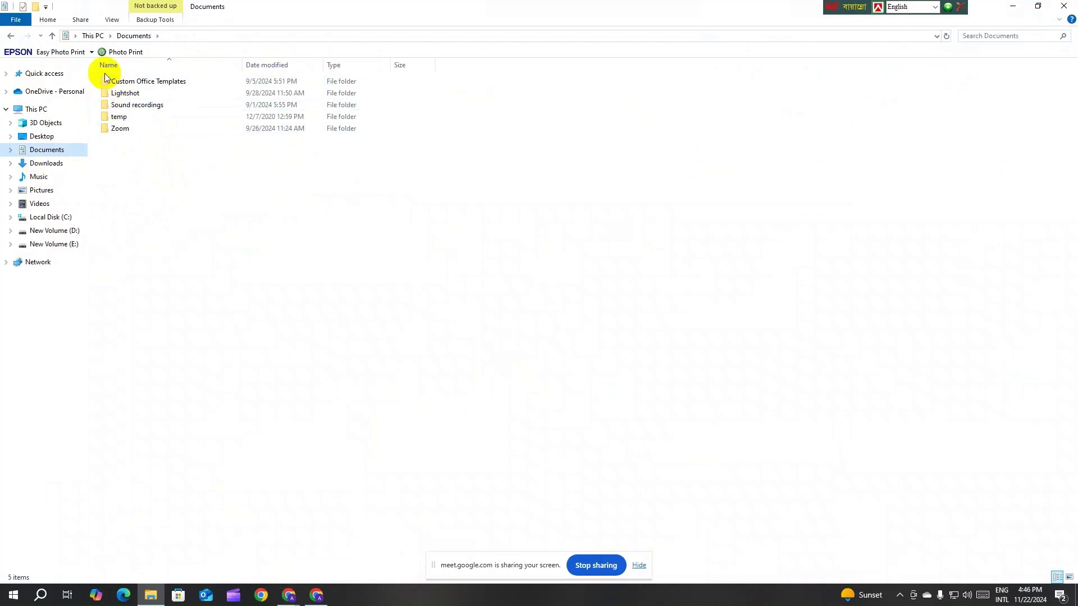
pyautogui.click(61, 136)
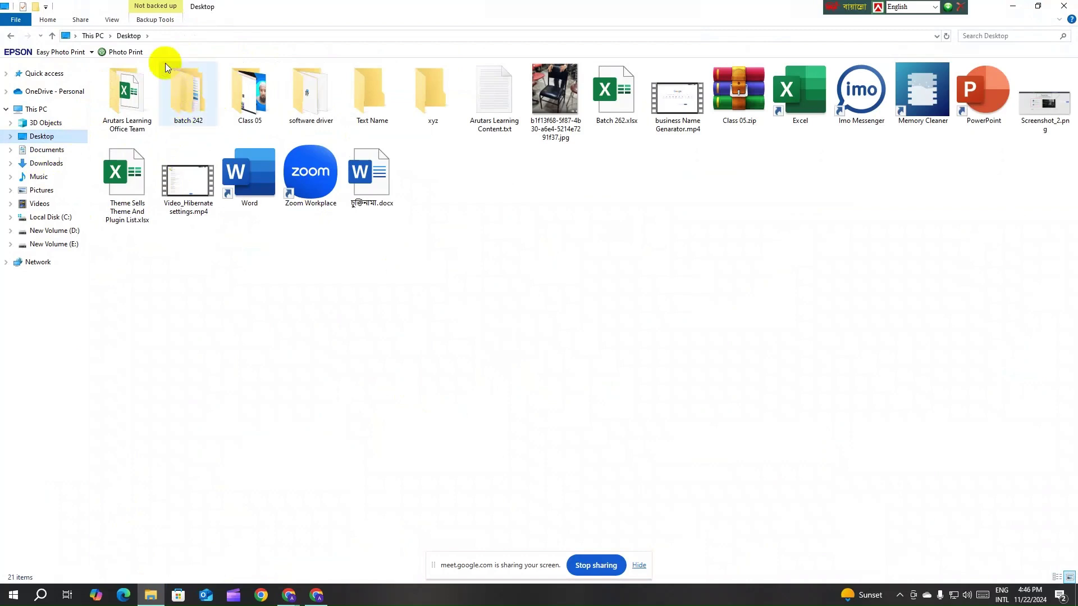
pyautogui.click(60, 150)
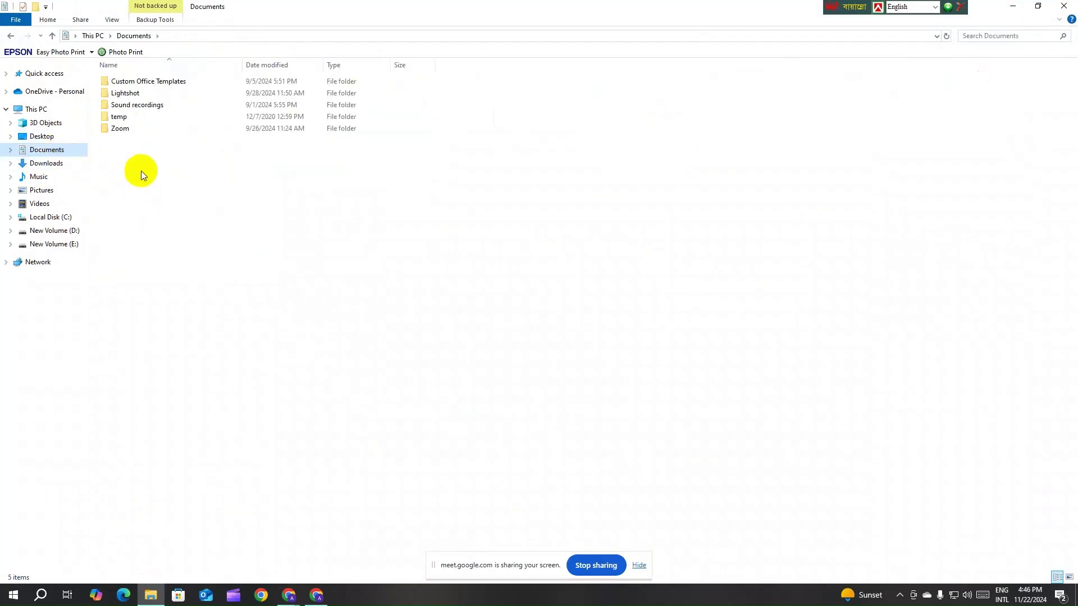
pyautogui.rightClick(146, 152)
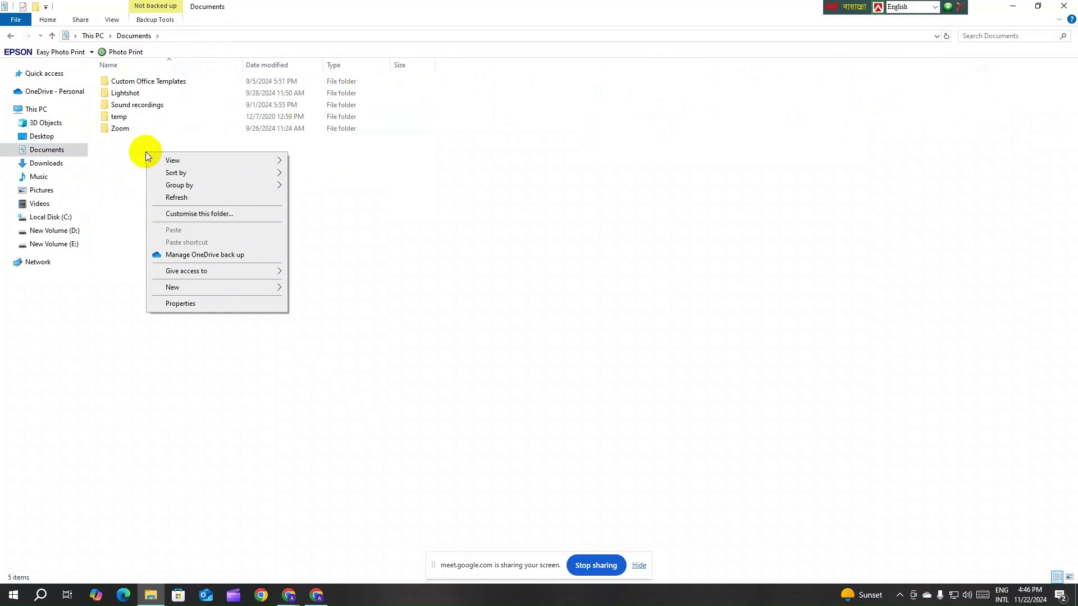
pyautogui.moveTo(210, 290)
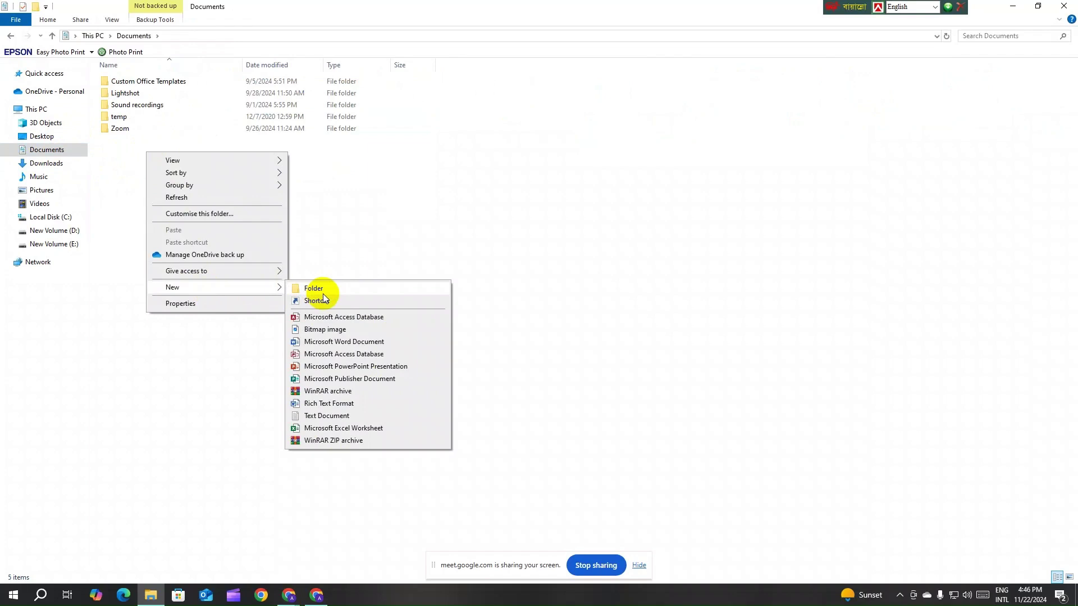
pyautogui.click(342, 256)
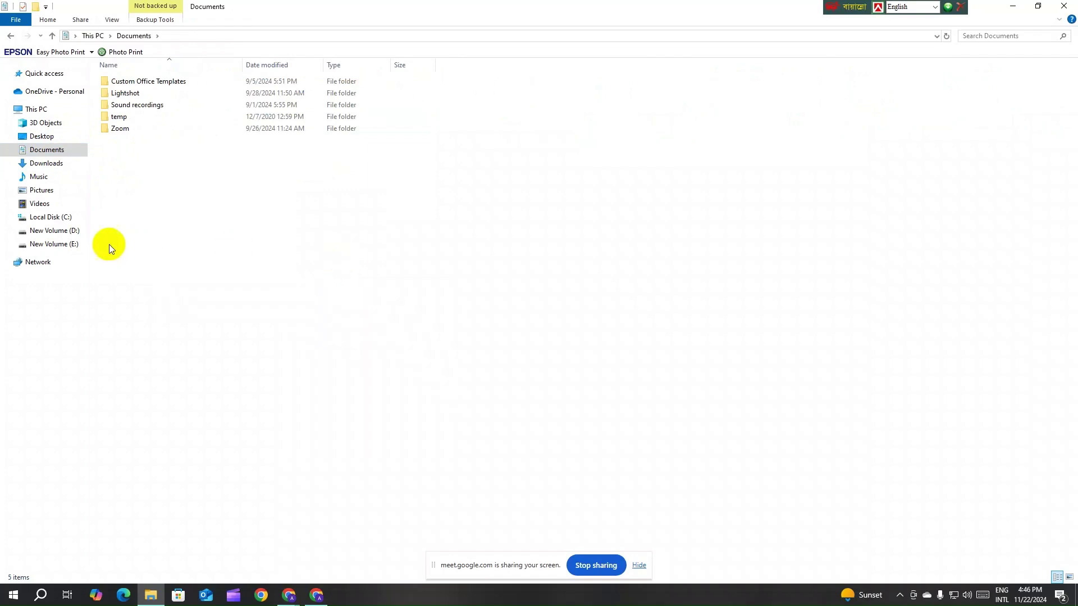
pyautogui.click(56, 222)
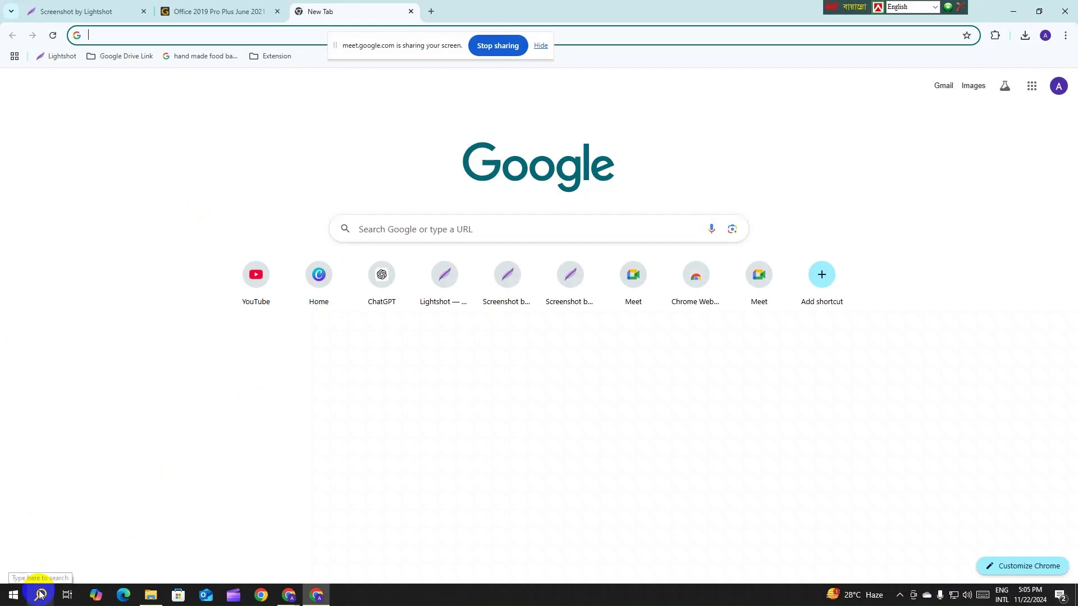
# - Search the computer for Word, launch it and create a blank document
pyautogui.click(40, 595)
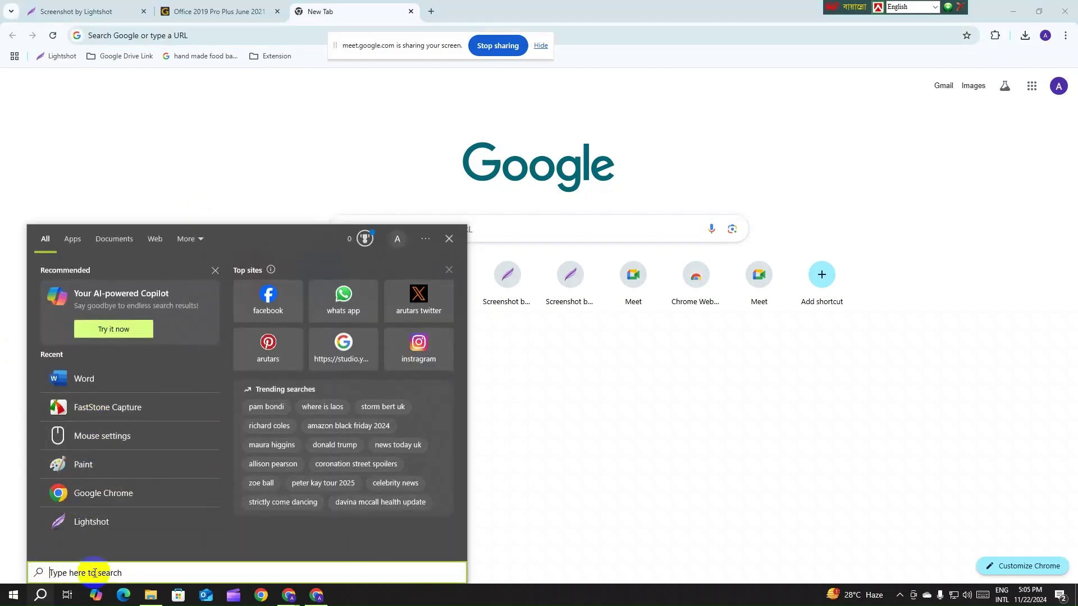
pyautogui.write('word')
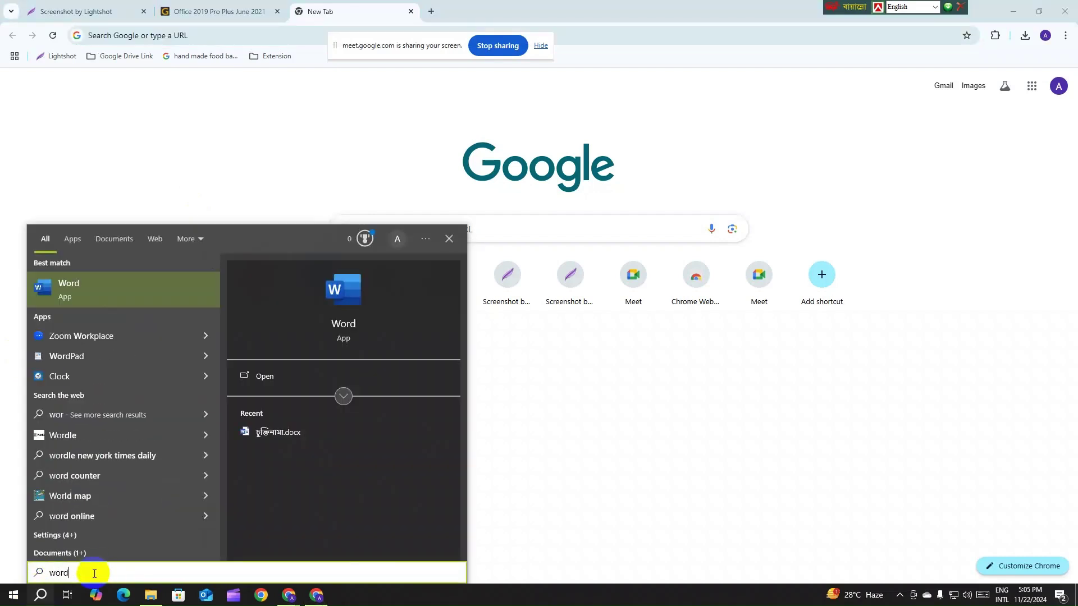
pyautogui.click(153, 293)
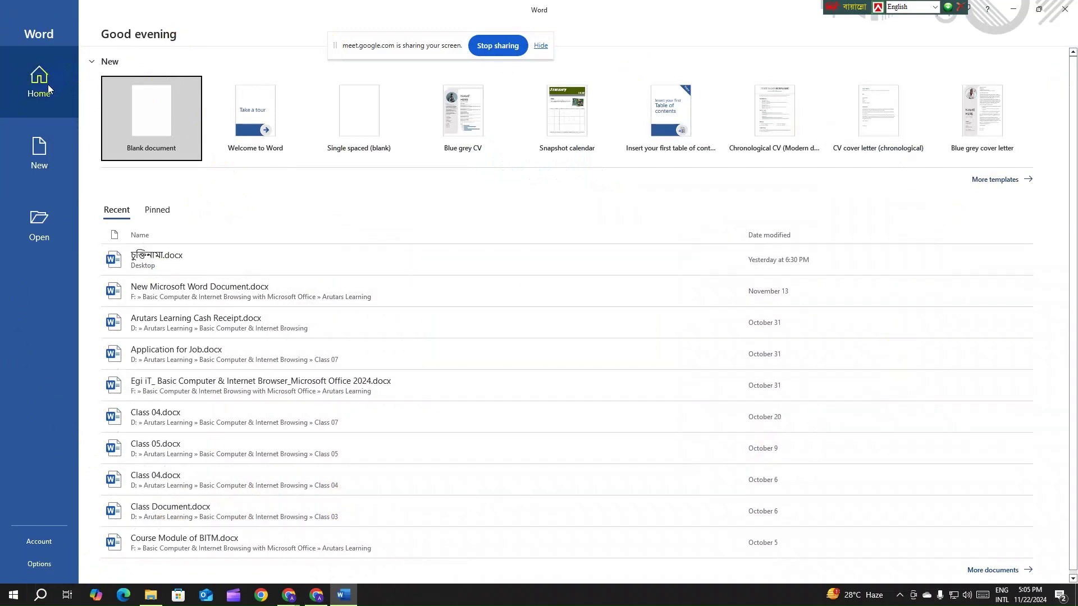
pyautogui.click(45, 165)
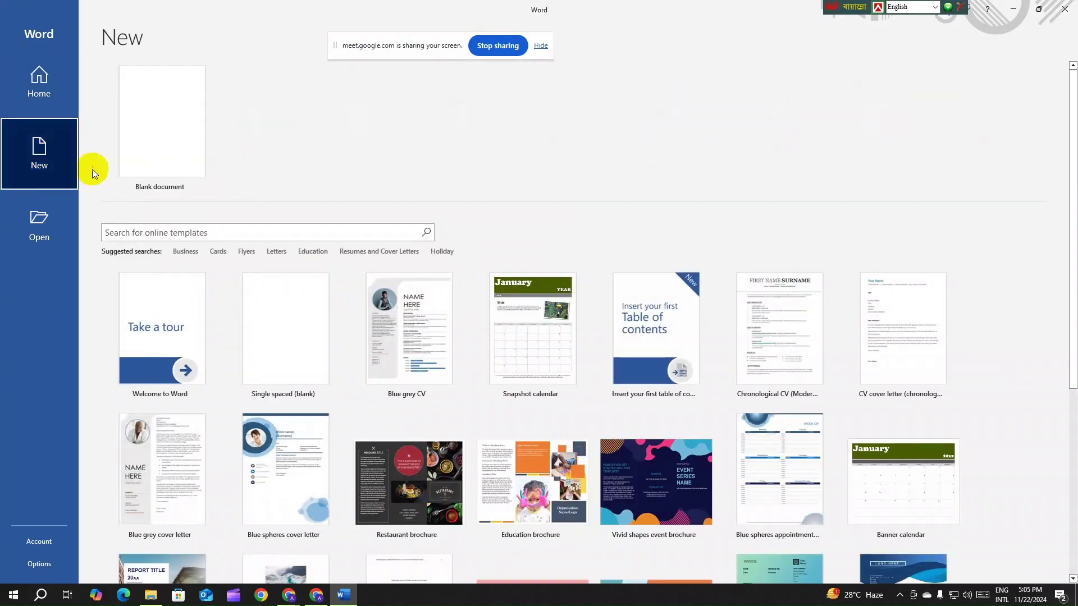
pyautogui.click(158, 77)
pyautogui.click(159, 130)
pyautogui.click(160, 131)
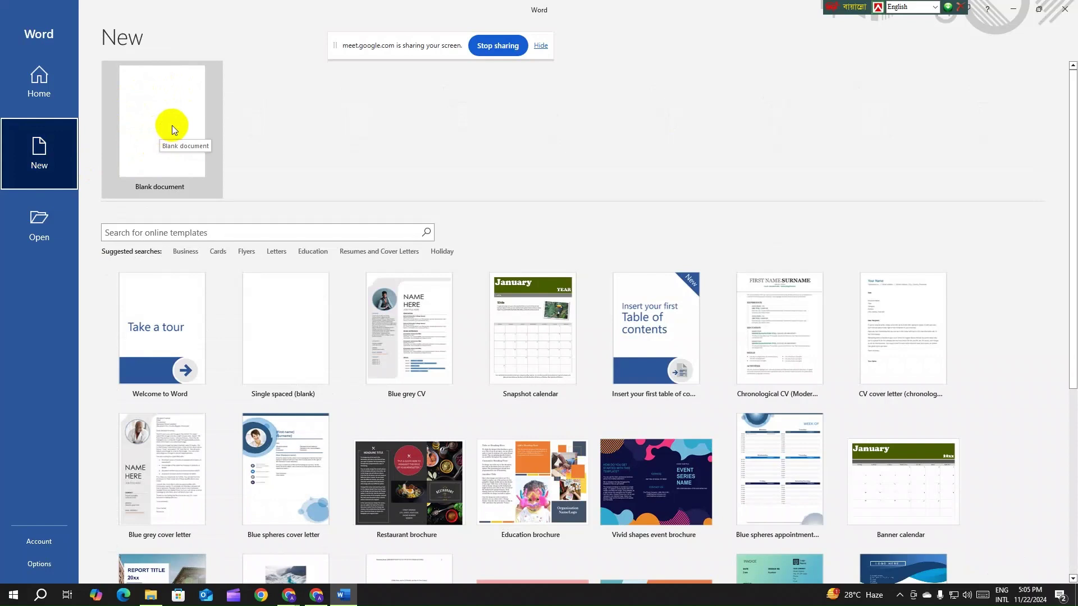
pyautogui.click(165, 129)
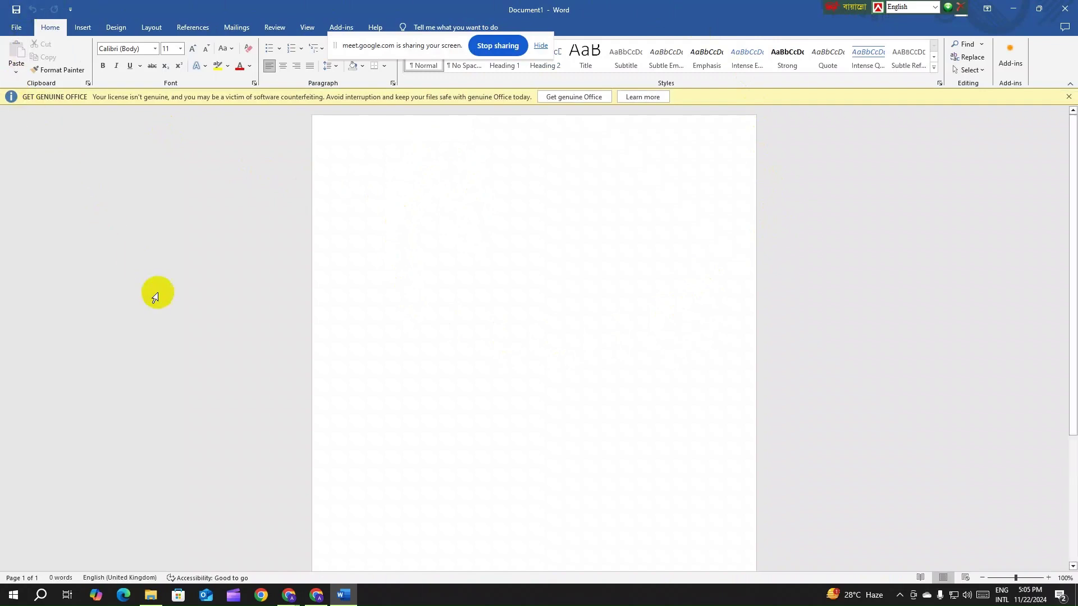
# - Look through Word's ribbon commands from Insert to Help, move the screen-sharing notice off the ribbon, and return to the Home commands
pyautogui.click(82, 27)
pyautogui.click(116, 27)
pyautogui.click(152, 28)
pyautogui.click(192, 27)
pyautogui.click(236, 27)
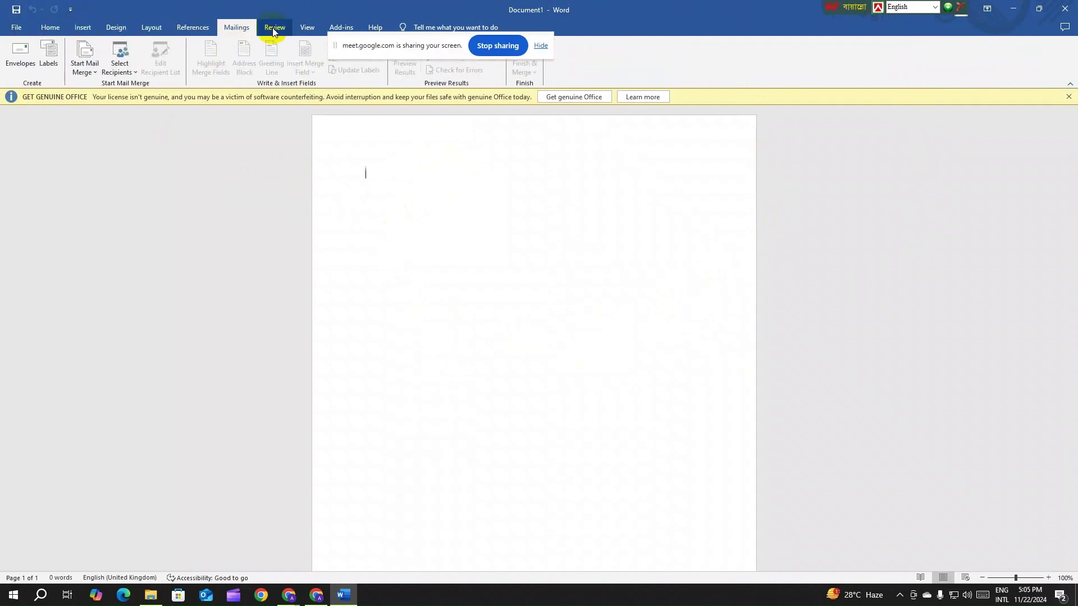
pyautogui.click(274, 27)
pyautogui.click(307, 27)
pyautogui.click(342, 27)
pyautogui.click(382, 28)
pyautogui.moveTo(335, 45); pyautogui.dragTo(570, 82)
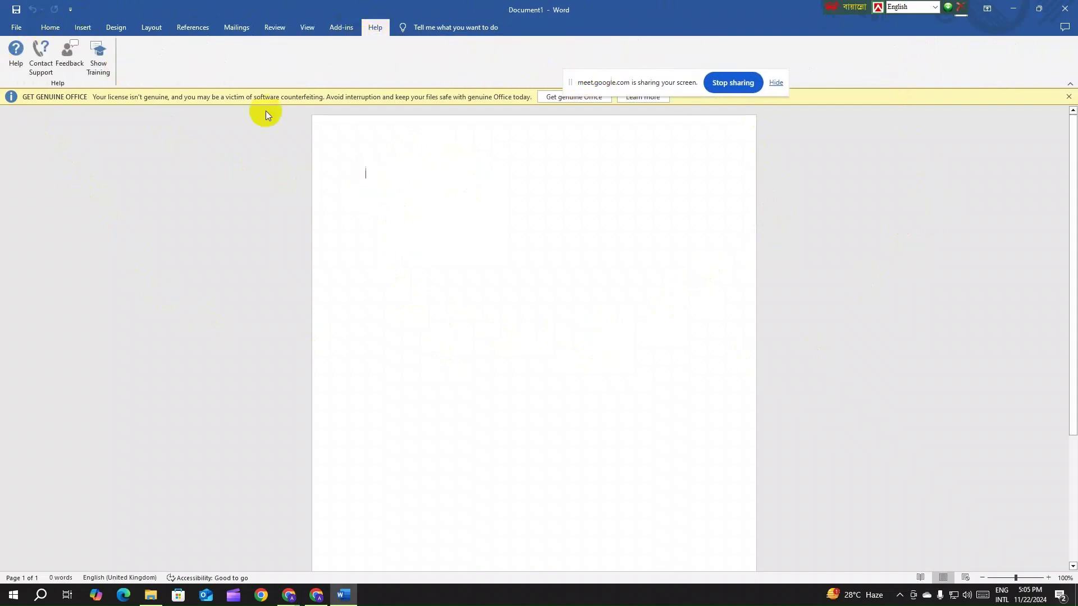
pyautogui.click(48, 27)
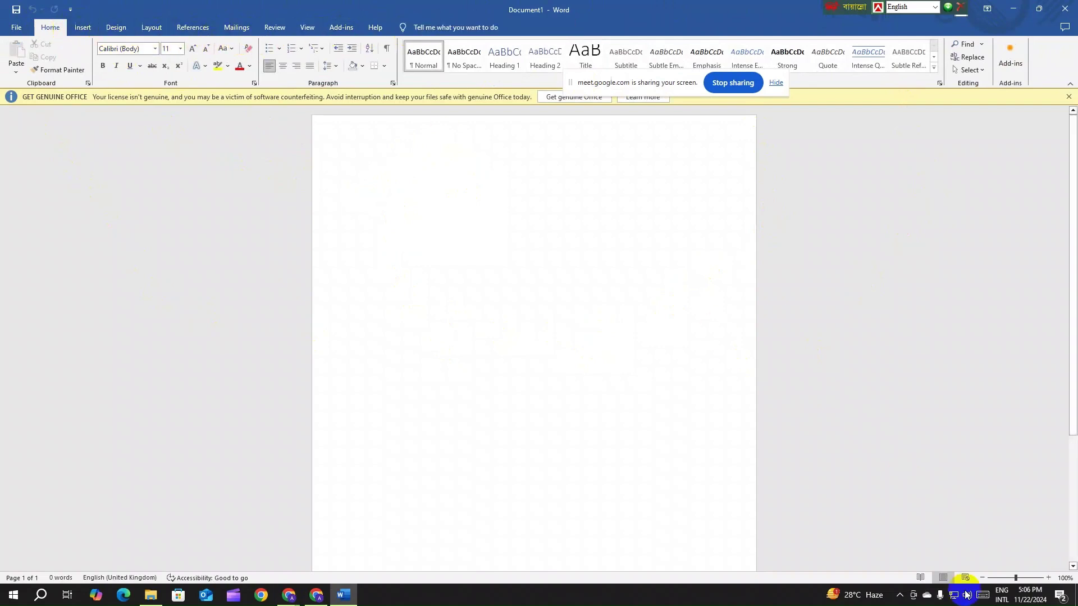
# - Start a Lightshot capture of 1800x931 pixels over the Word window and outline the title bar and ribbon tab names with a green rectangle
pyautogui.click(898, 596)
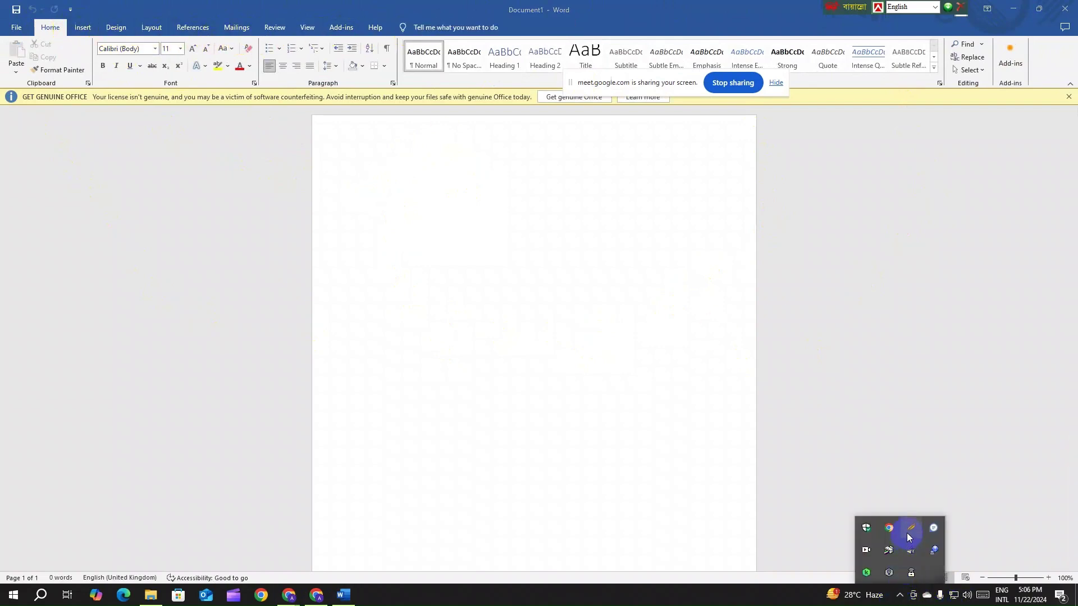
pyautogui.click(910, 530)
pyautogui.moveTo(0, 1); pyautogui.dragTo(1010, 522)
pyautogui.click(1020, 460)
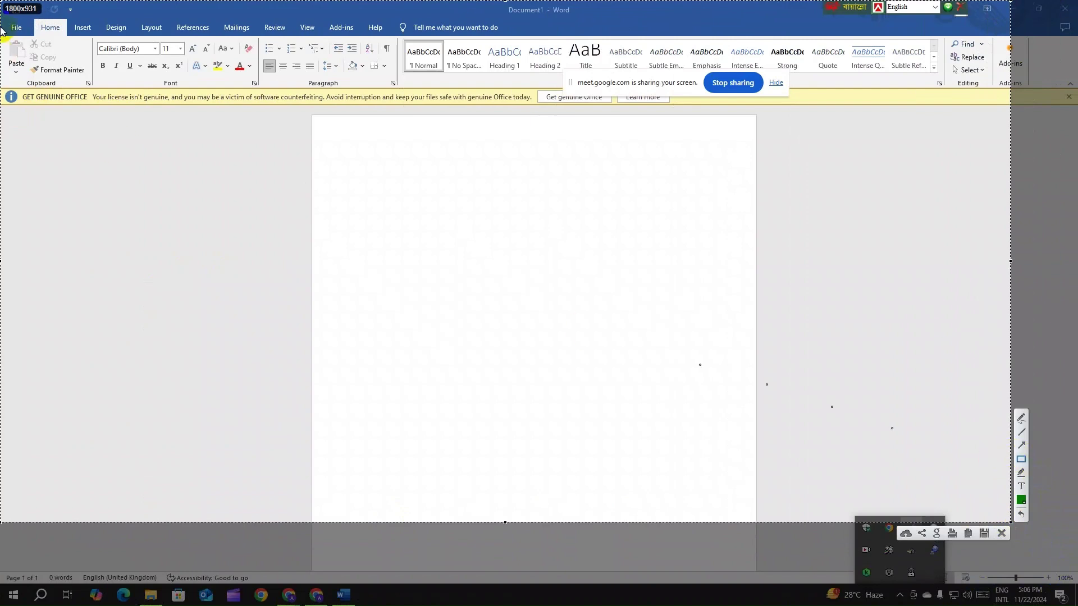
pyautogui.moveTo(5, 9); pyautogui.dragTo(900, 36)
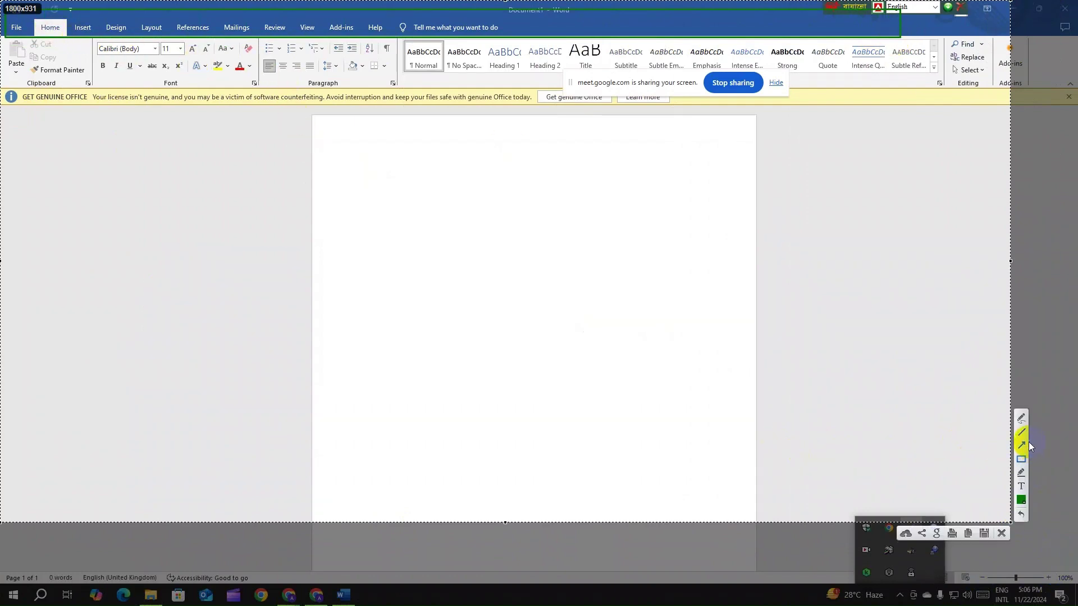
# - Draw green arrows on the capture pointing to the ribbon's tab names from Home to Help
pyautogui.moveTo(73, 2); pyautogui.dragTo(59, 20)
pyautogui.moveTo(137, 9)
pyautogui.mouseDown()
pyautogui.moveTo(87, 26)
pyautogui.moveTo(165, 24)
pyautogui.moveTo(196, 11)
pyautogui.moveTo(195, 21)
pyautogui.moveTo(304, 20)
pyautogui.mouseUp()
pyautogui.moveTo(331, 8)
pyautogui.mouseDown()
pyautogui.moveTo(335, 20)
pyautogui.moveTo(377, 13)
pyautogui.mouseUp()
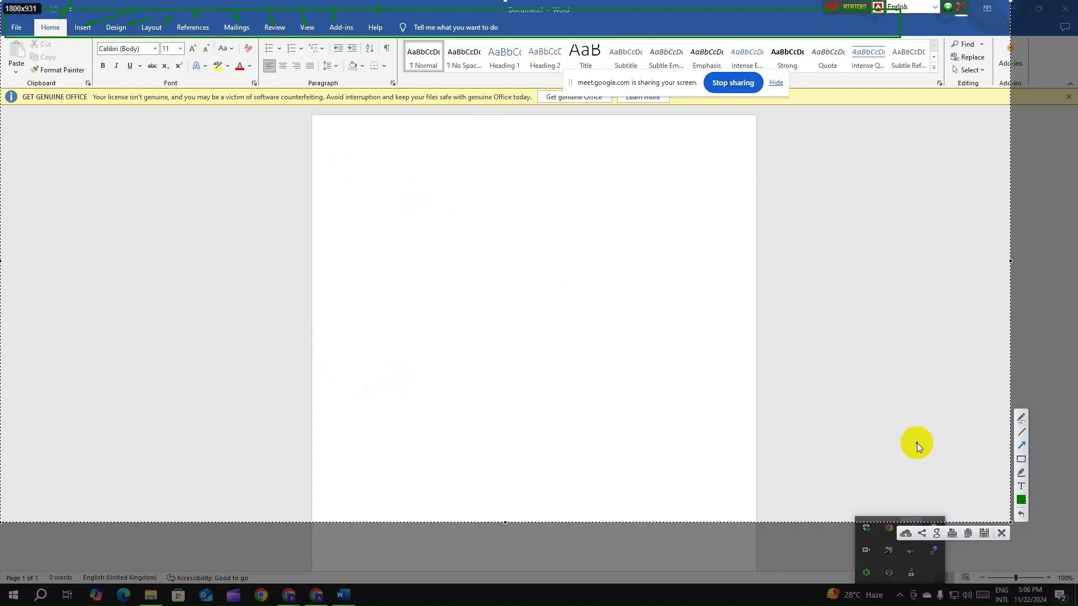
# - Change Lightshot's annotation colour to red and close the capture without saving it
pyautogui.click(1021, 500)
pyautogui.click(1022, 498)
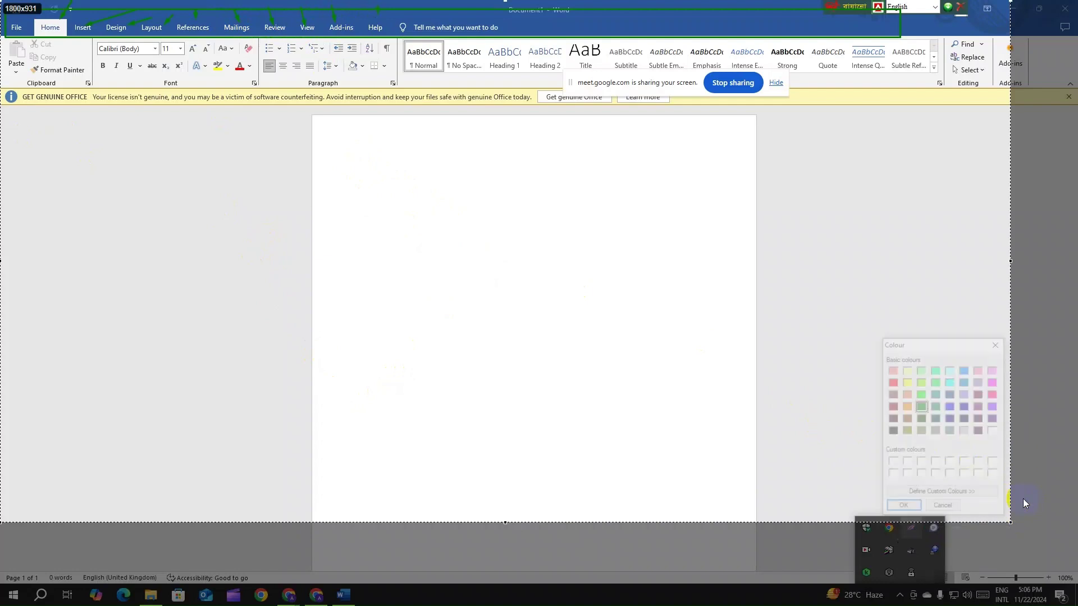
pyautogui.click(892, 383)
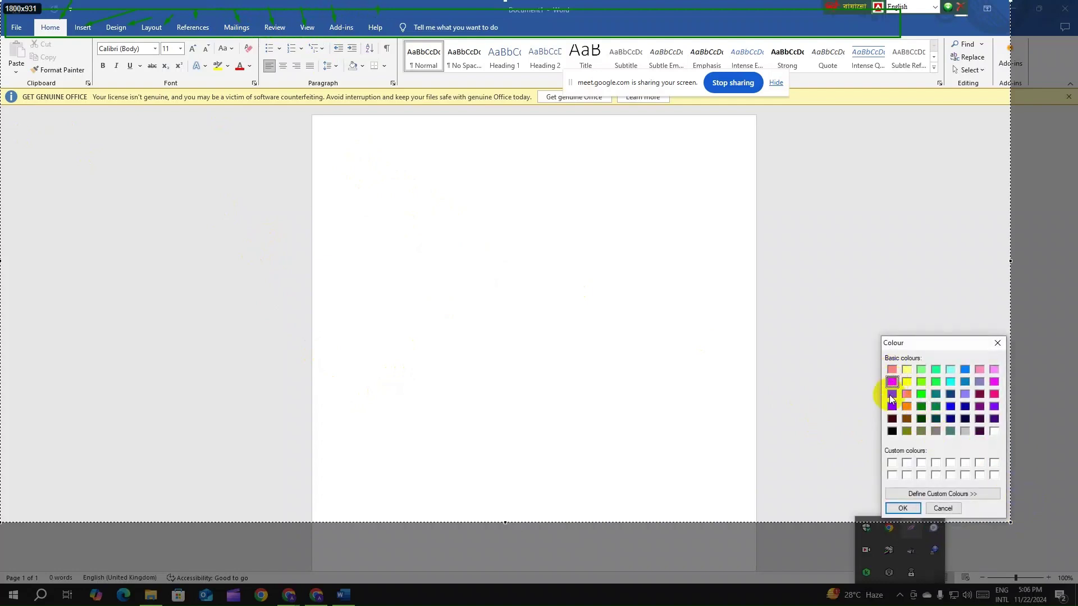
pyautogui.click(900, 508)
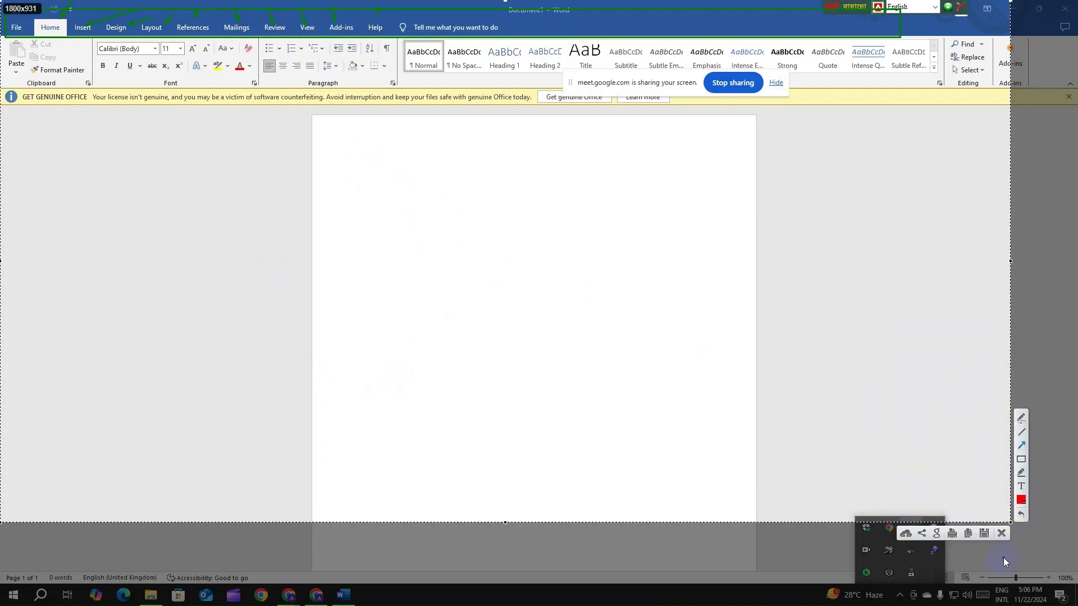
pyautogui.click(1003, 533)
# - Outline Word's Font, Paragraph and Styles groups with red rectangles on a 1858x740 Lightshot capture and close it without saving
pyautogui.click(58, 31)
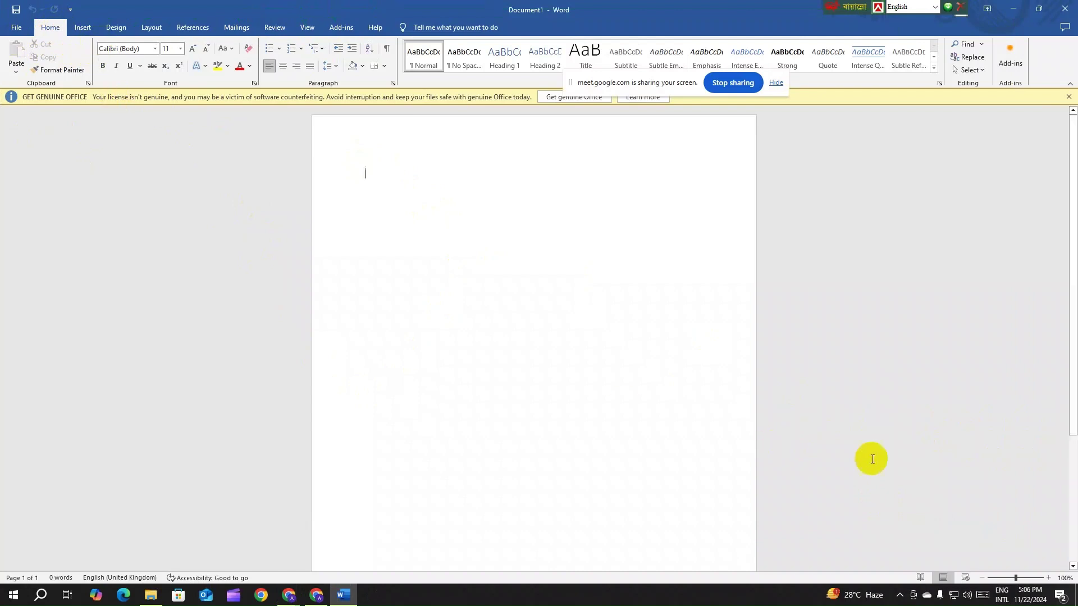
pyautogui.click(898, 595)
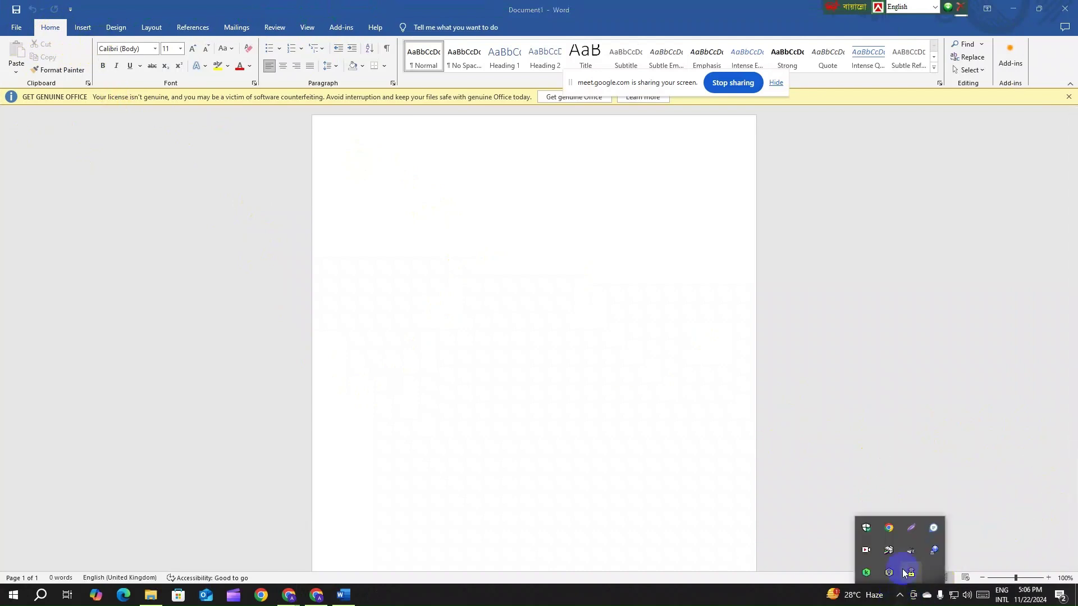
pyautogui.click(912, 527)
pyautogui.moveTo(1, 10); pyautogui.dragTo(1043, 426)
pyautogui.click(1054, 362)
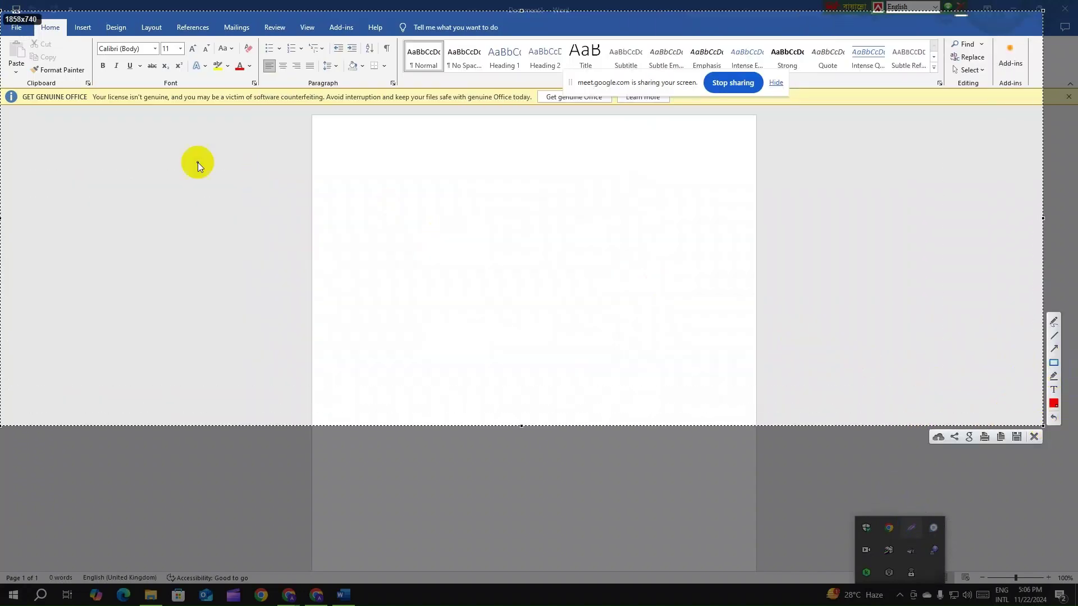
pyautogui.moveTo(91, 24)
pyautogui.mouseDown()
pyautogui.moveTo(218, 84)
pyautogui.moveTo(253, 87)
pyautogui.mouseUp()
pyautogui.moveTo(258, 19)
pyautogui.mouseDown()
pyautogui.moveTo(272, 66)
pyautogui.moveTo(394, 87)
pyautogui.mouseUp()
pyautogui.moveTo(402, 31); pyautogui.dragTo(930, 91)
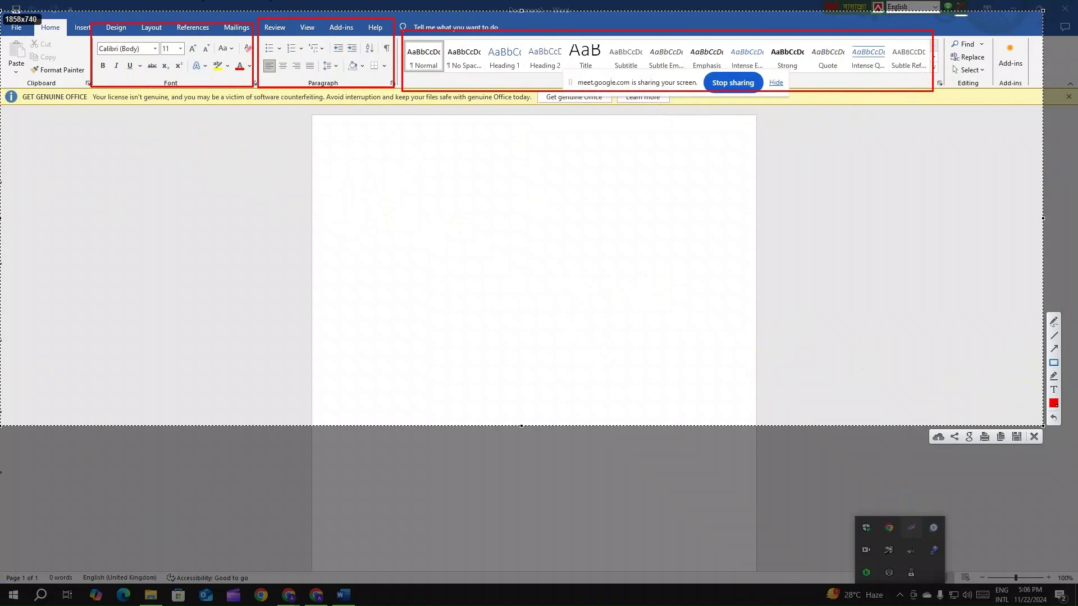
pyautogui.click(1034, 436)
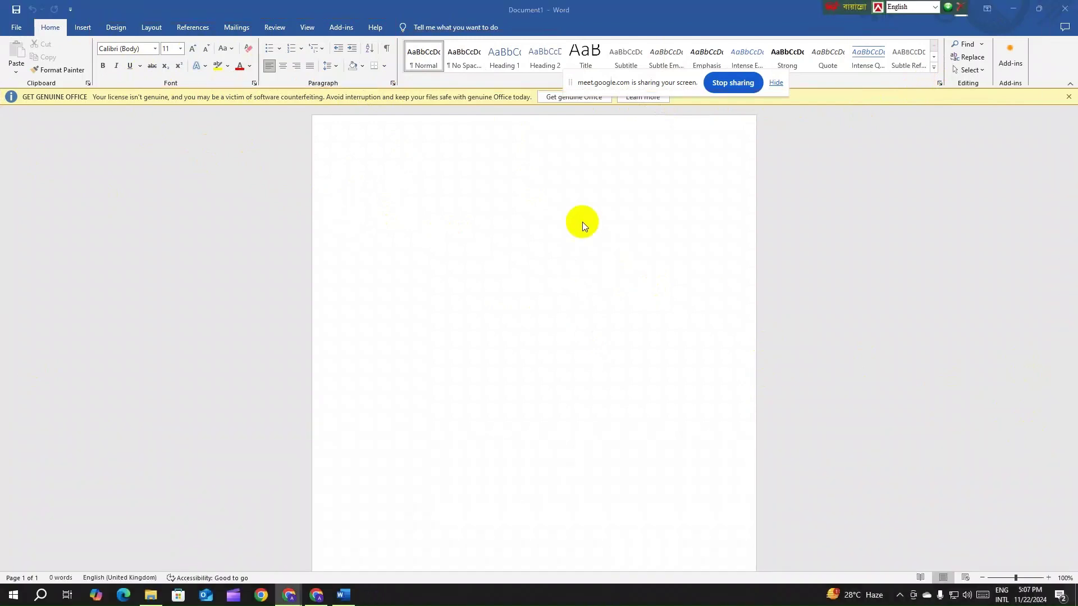
# - Write the sentence "My country name is Bangladesh" on the first line of the blank document
pyautogui.click(358, 174)
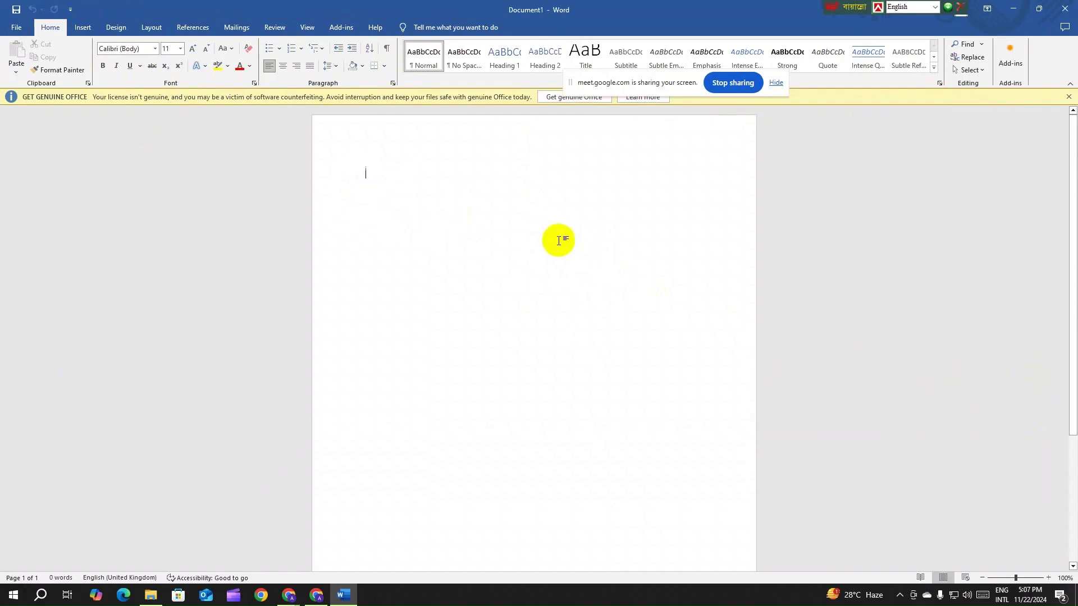
pyautogui.write('m')
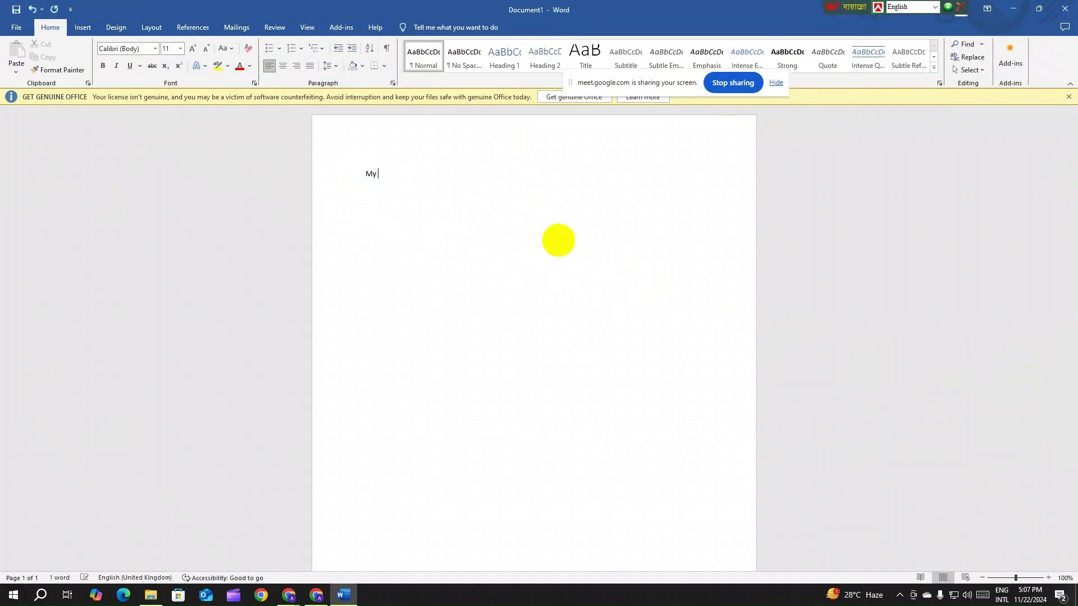
pyautogui.write('y c')
pyautogui.write('un ty')
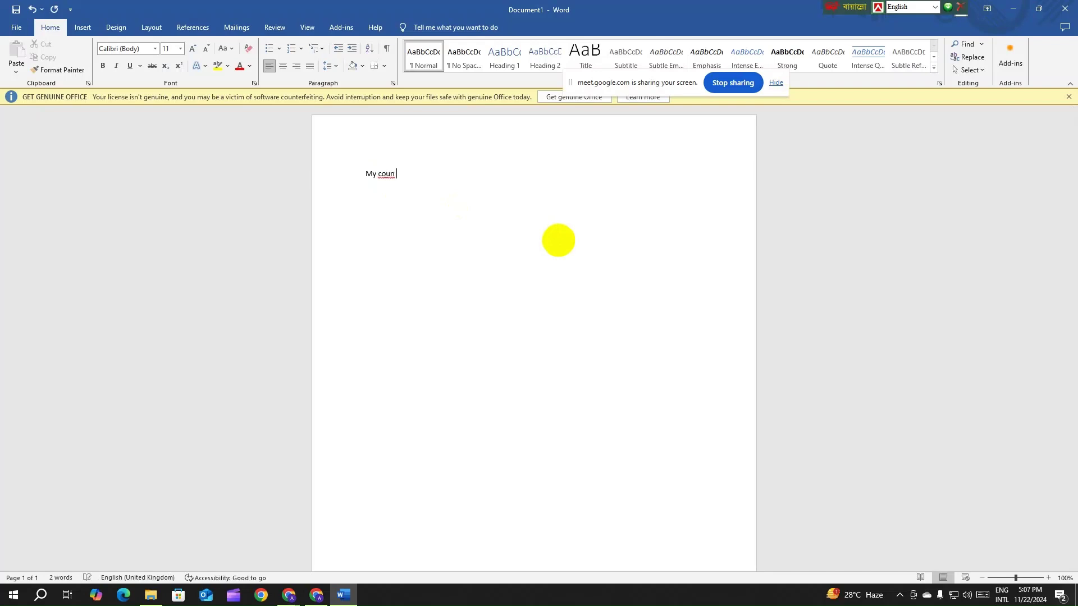
pyautogui.press('BackSpace')
pyautogui.press('BackSpace')
pyautogui.press('BackSpace')
pyautogui.press('BackSpace')
pyautogui.press('BackSpace')
pyautogui.write('ntry name is Bangladesh')
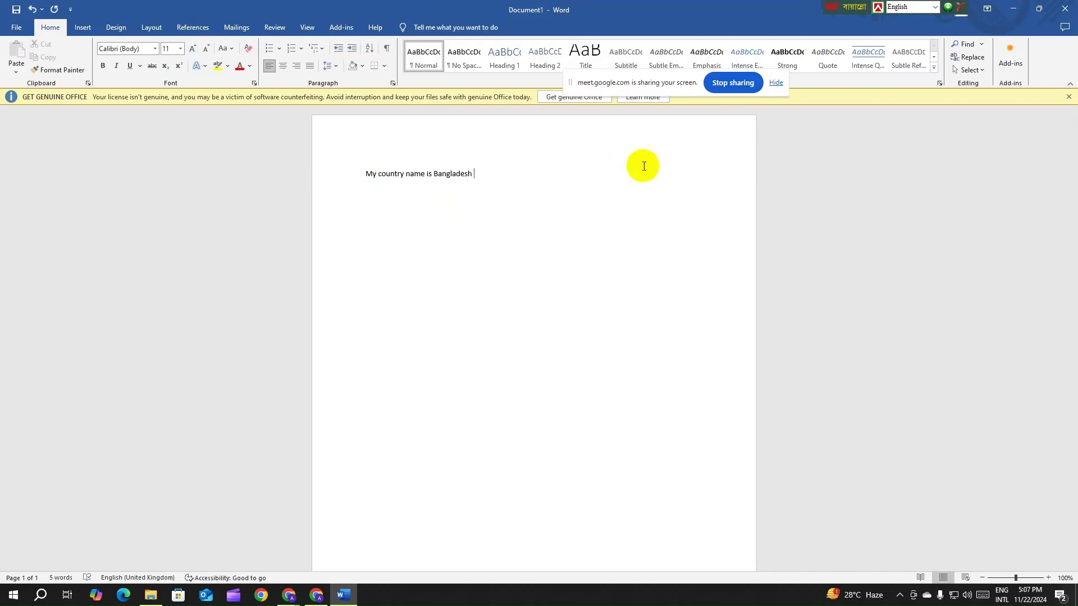
# - Select the whole sentence "My country name is Bangladesh" and make it bold
pyautogui.moveTo(478, 175); pyautogui.dragTo(355, 185)
pyautogui.click(393, 190)
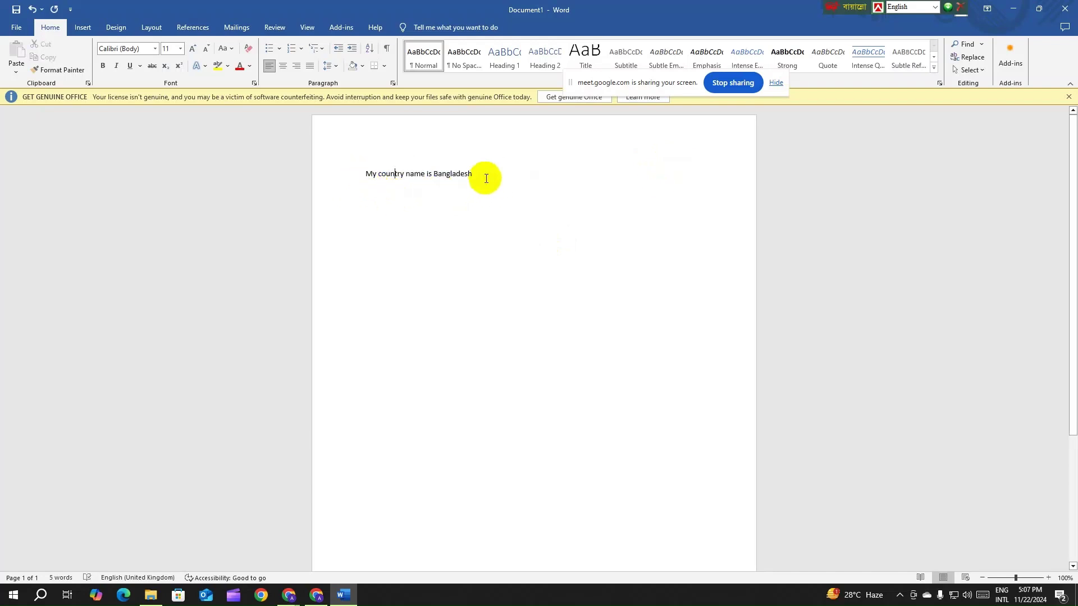
pyautogui.moveTo(479, 175); pyautogui.dragTo(347, 186)
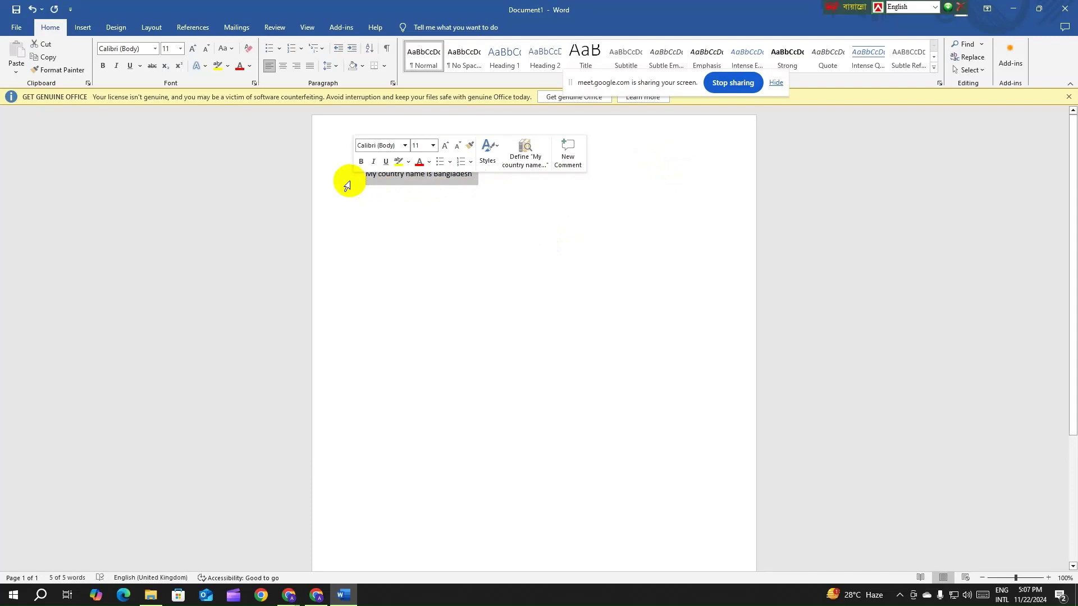
pyautogui.click(397, 202)
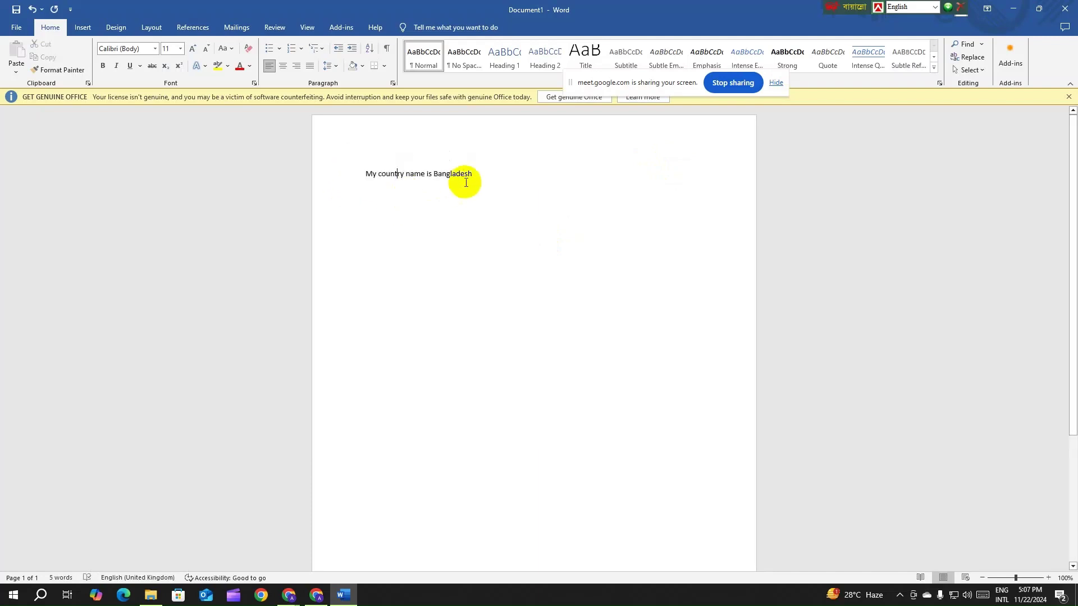
pyautogui.moveTo(474, 174); pyautogui.dragTo(361, 177)
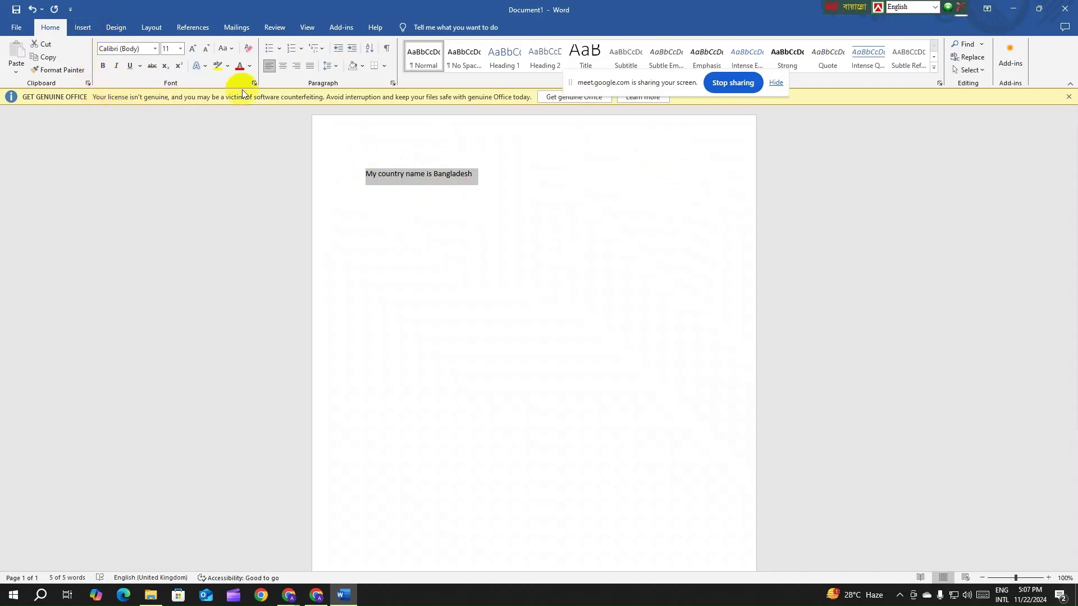
pyautogui.click(103, 67)
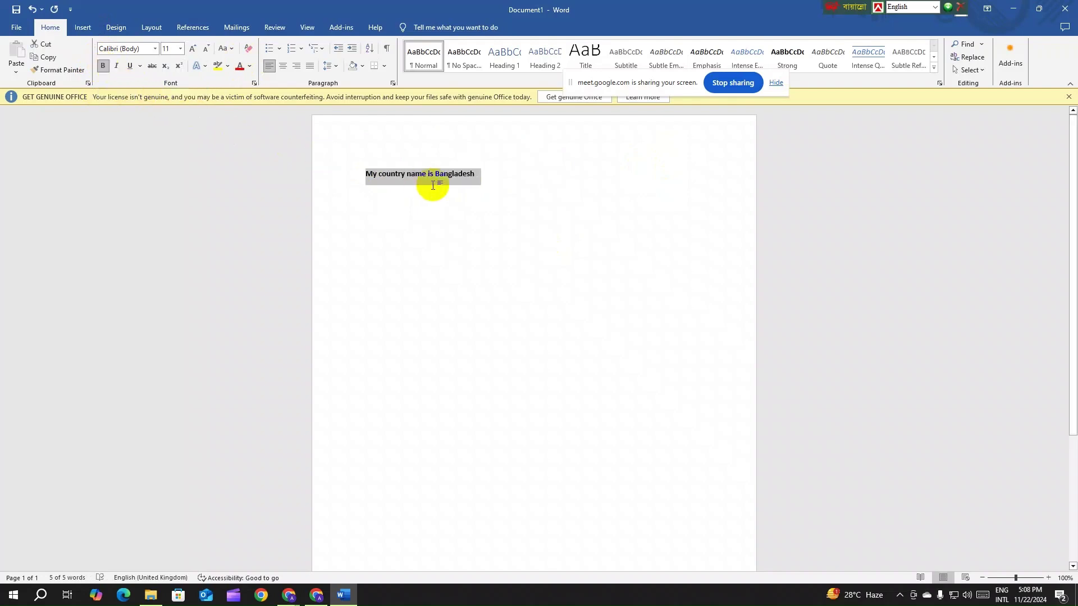
pyautogui.click(484, 186)
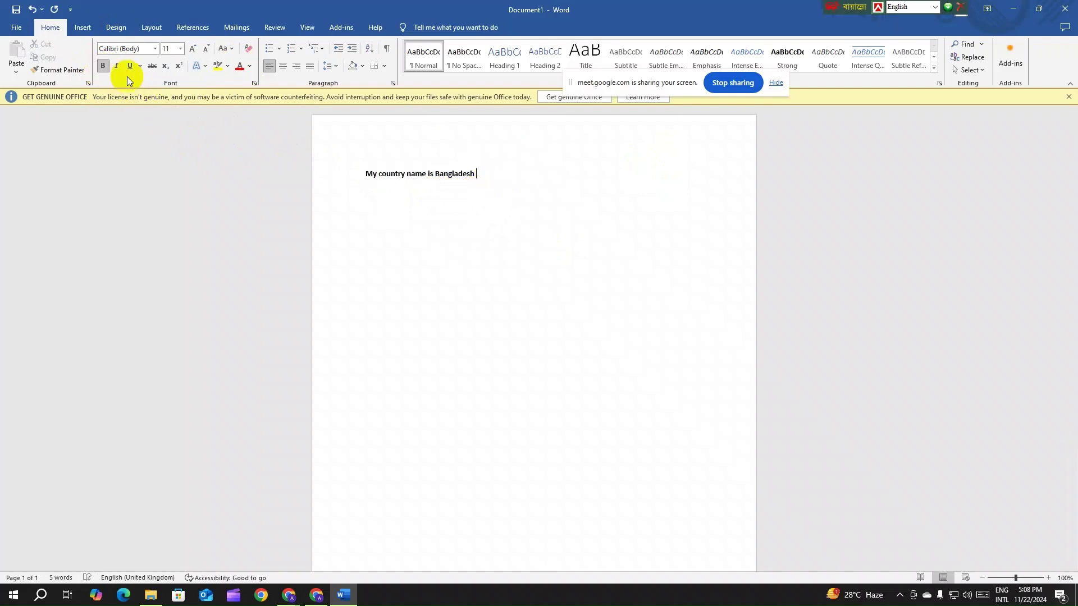
# - Try setting the font size to 16 at the end of the sentence with no text selected
pyautogui.moveTo(487, 178); pyautogui.dragTo(354, 181)
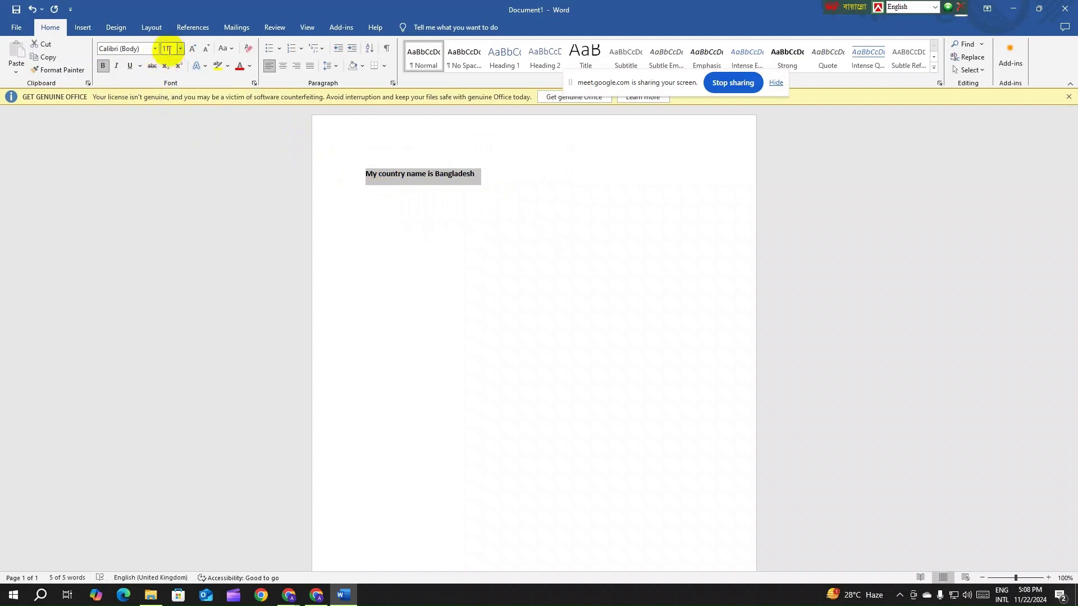
pyautogui.click(494, 173)
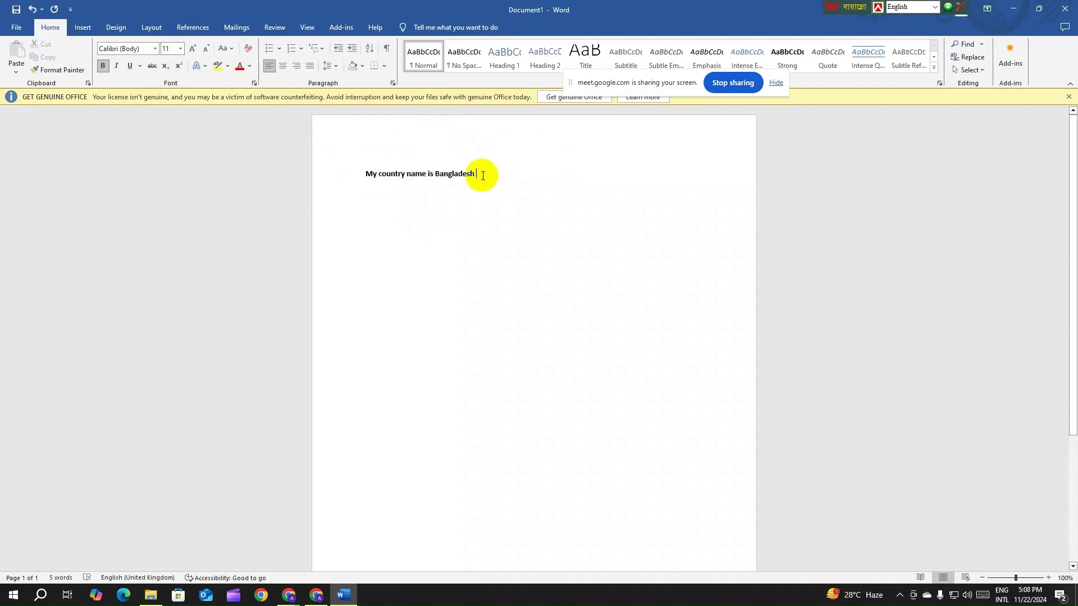
pyautogui.click(181, 50)
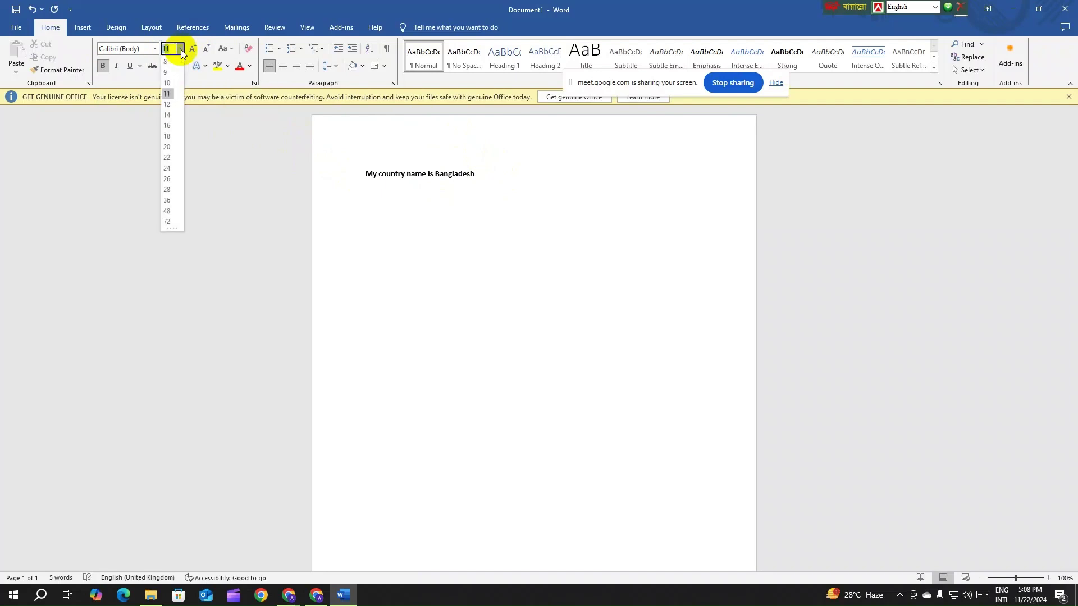
pyautogui.click(169, 125)
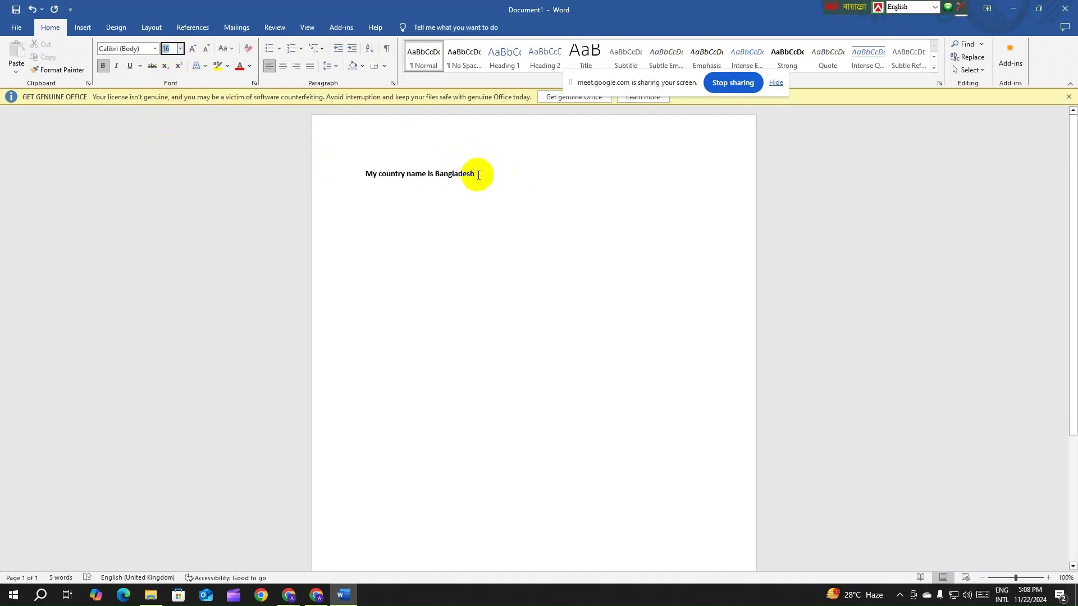
# - Practise selecting the whole sentence with select-all, across its text and as a paragraph, clearing the selection each time
pyautogui.click(367, 174)
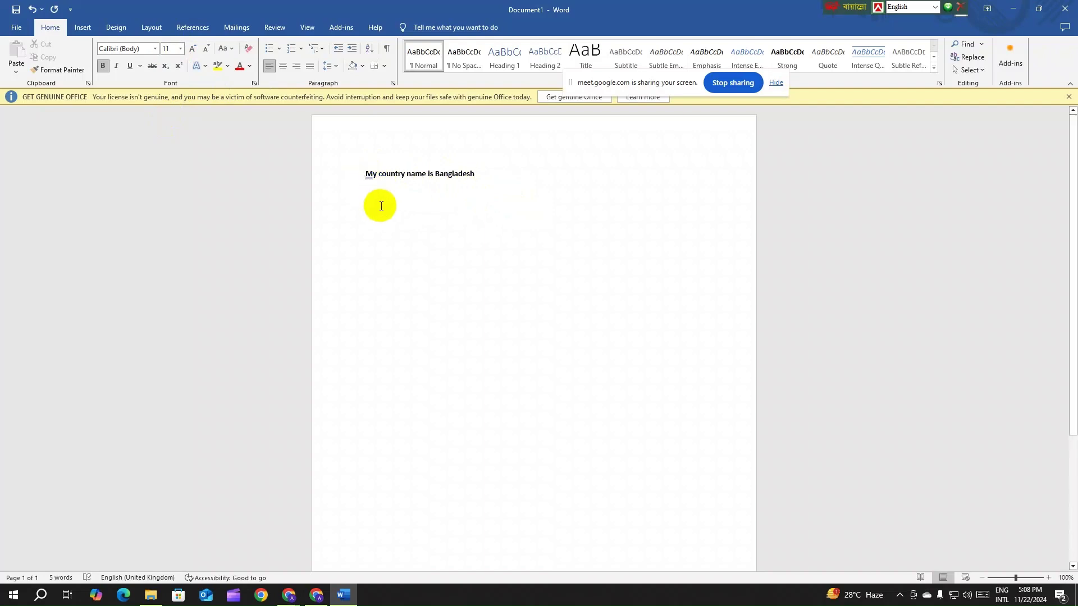
pyautogui.hotkey('ctrl', 'a')
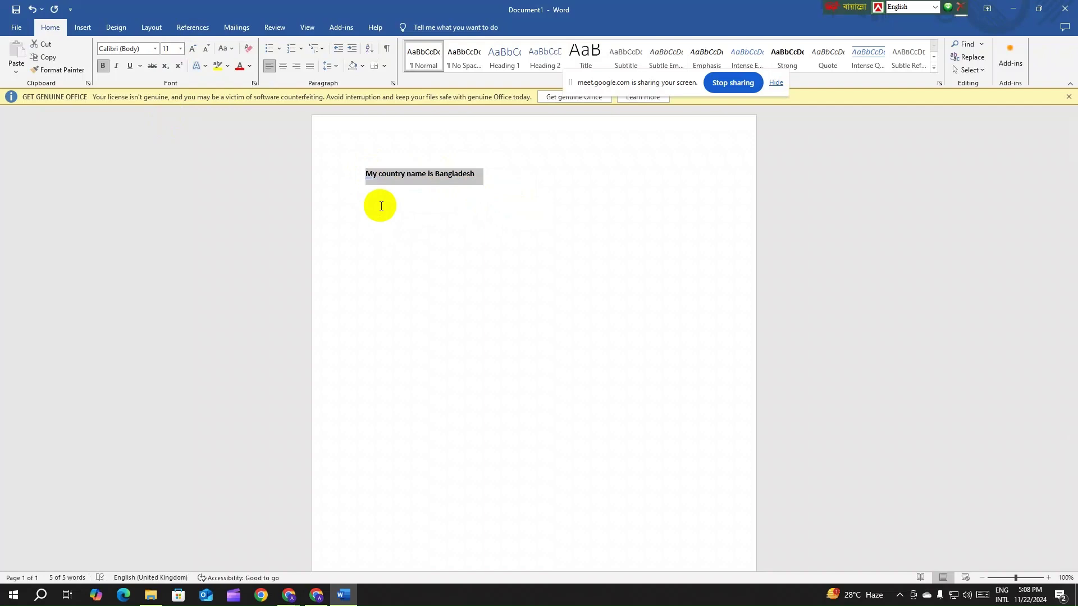
pyautogui.click(413, 216)
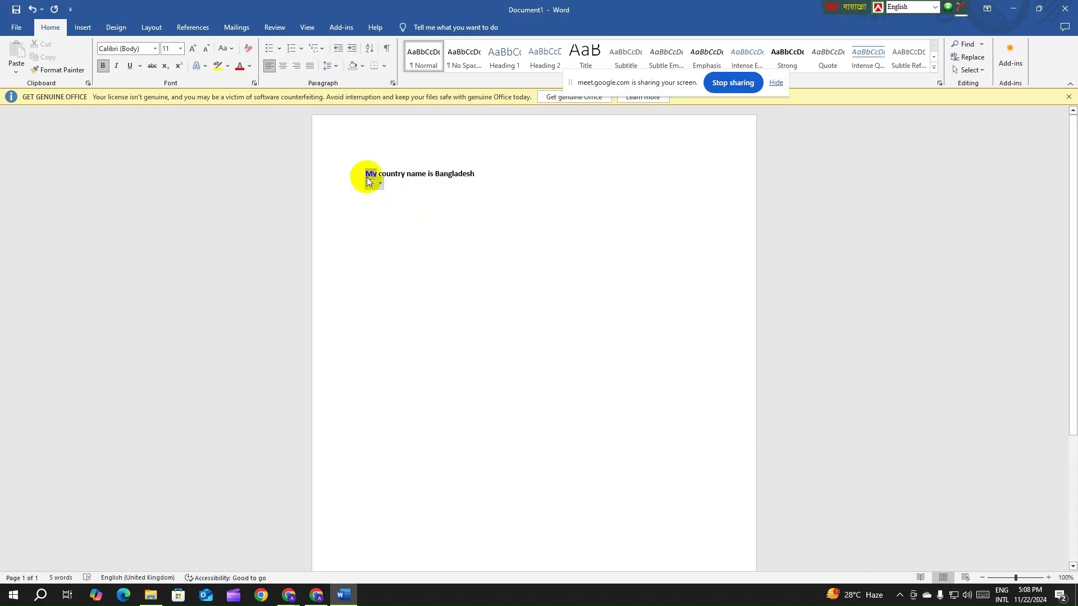
pyautogui.doubleClick(366, 173)
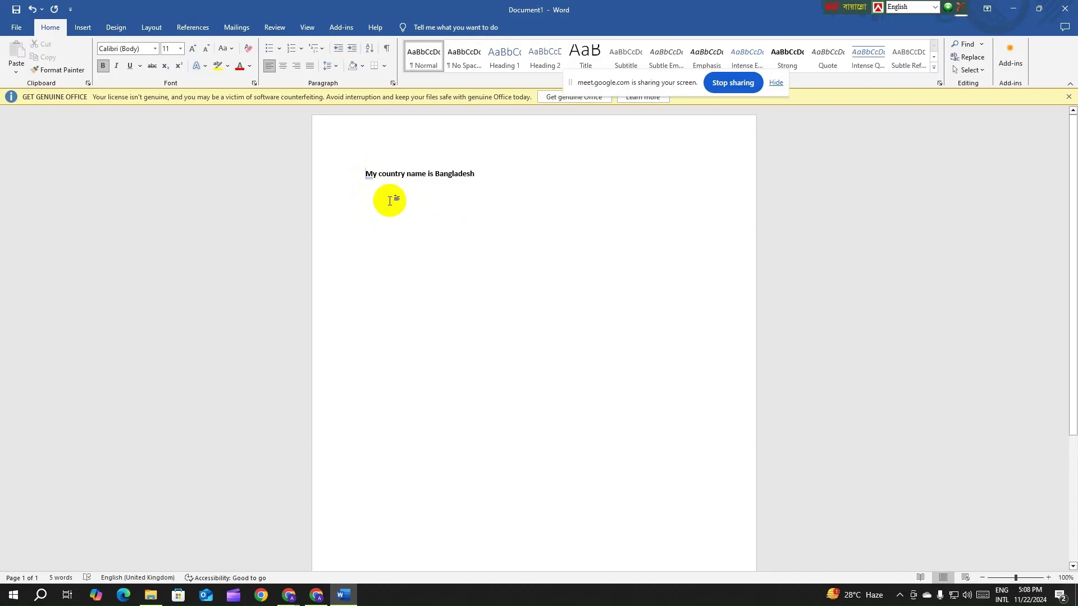
pyautogui.click(368, 177)
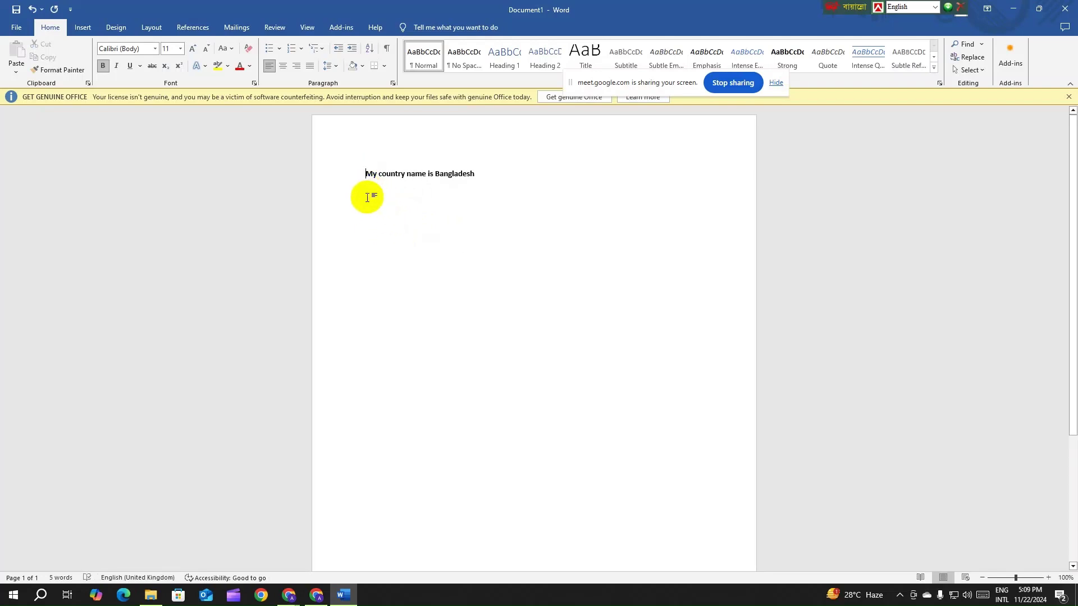
pyautogui.hotkey('ctrl', 'a')
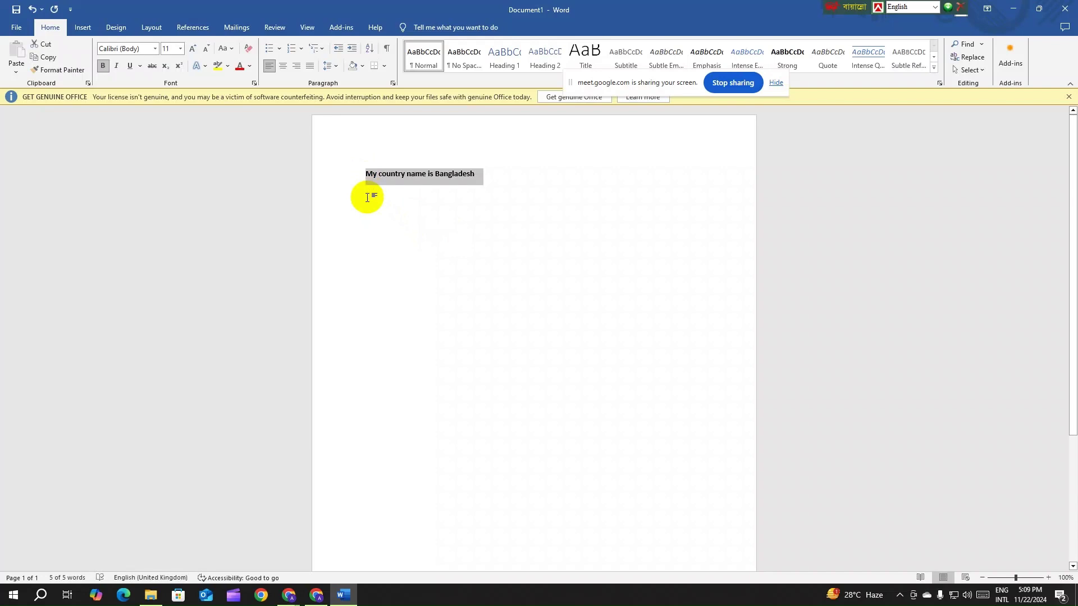
pyautogui.click(414, 196)
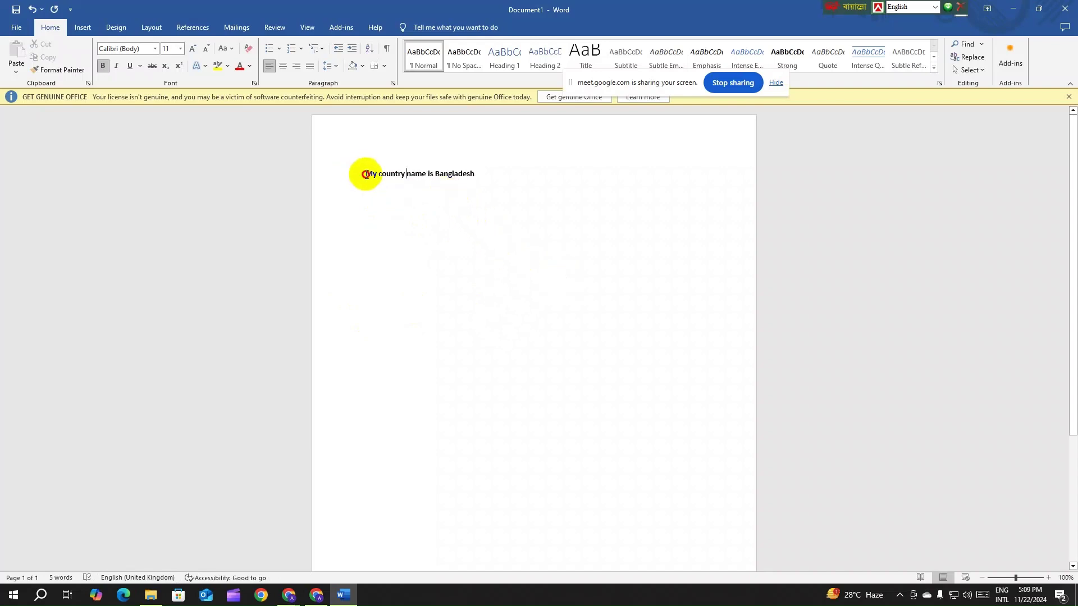
pyautogui.moveTo(367, 175); pyautogui.dragTo(462, 190)
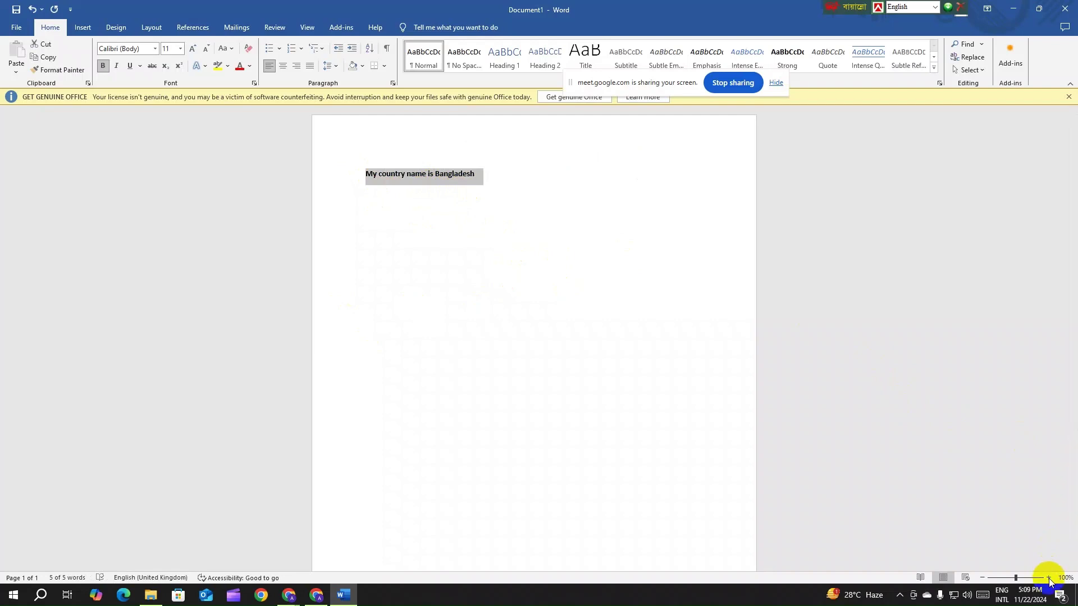
pyautogui.click(365, 175)
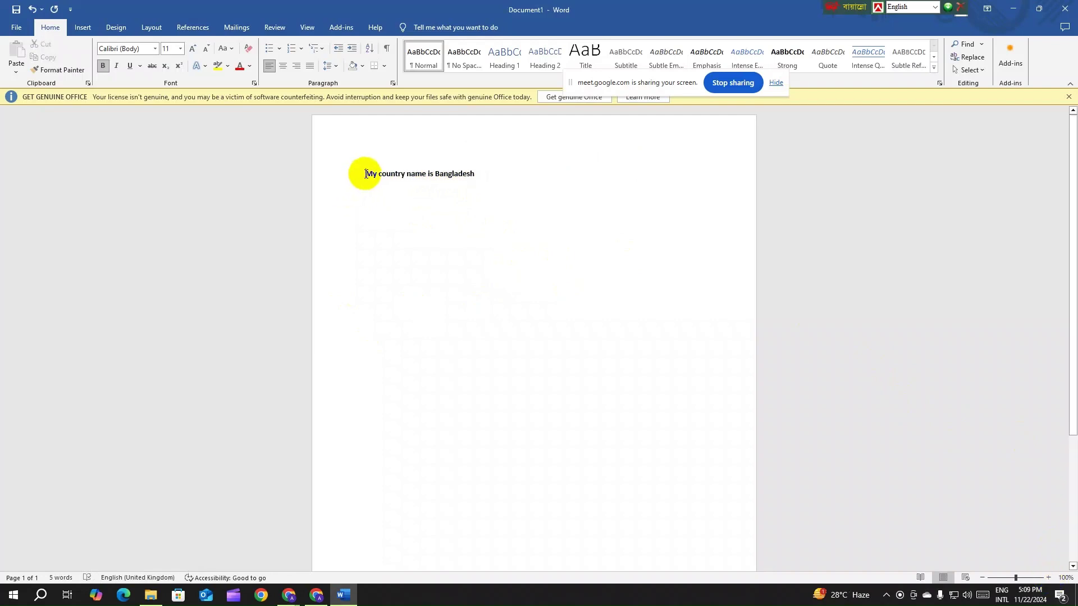
pyautogui.tripleClick(365, 174)
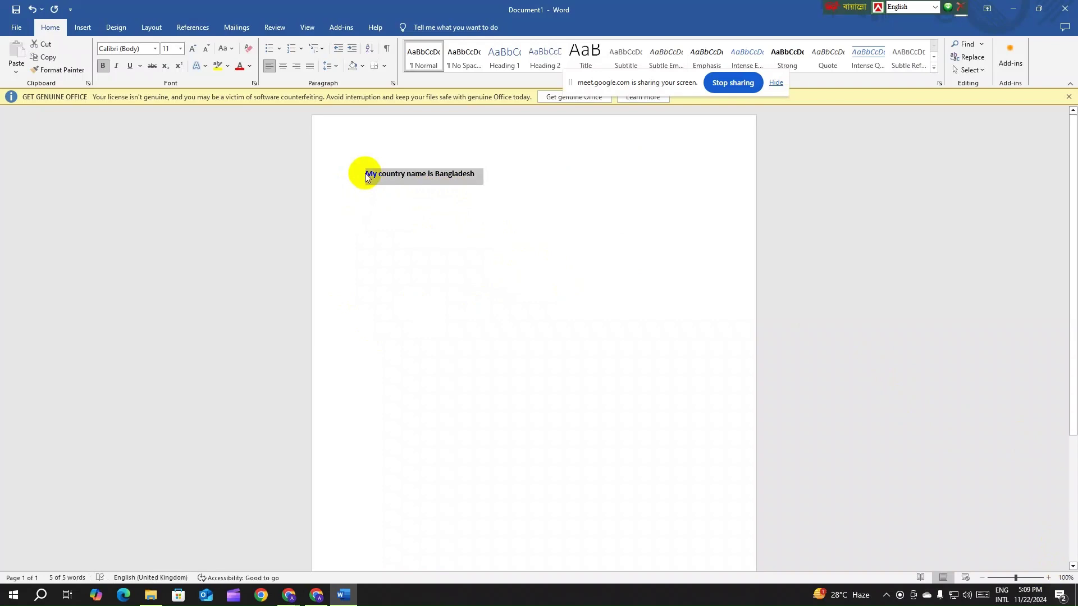
pyautogui.click(373, 176)
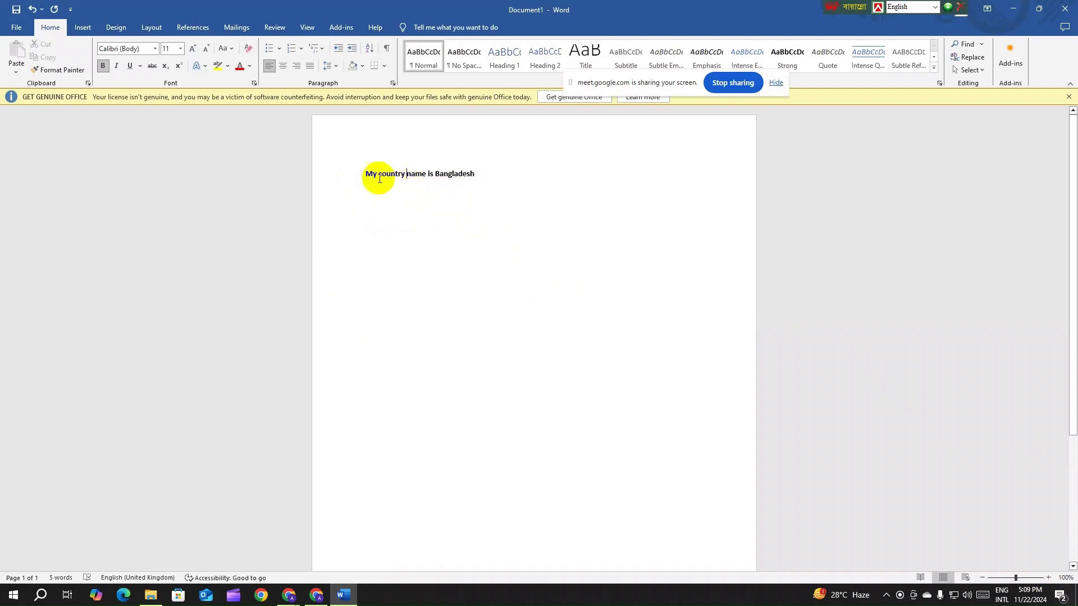
# - Select the whole sentence, try font size 72 on it, and set its font size to 18
pyautogui.moveTo(364, 176); pyautogui.dragTo(500, 175)
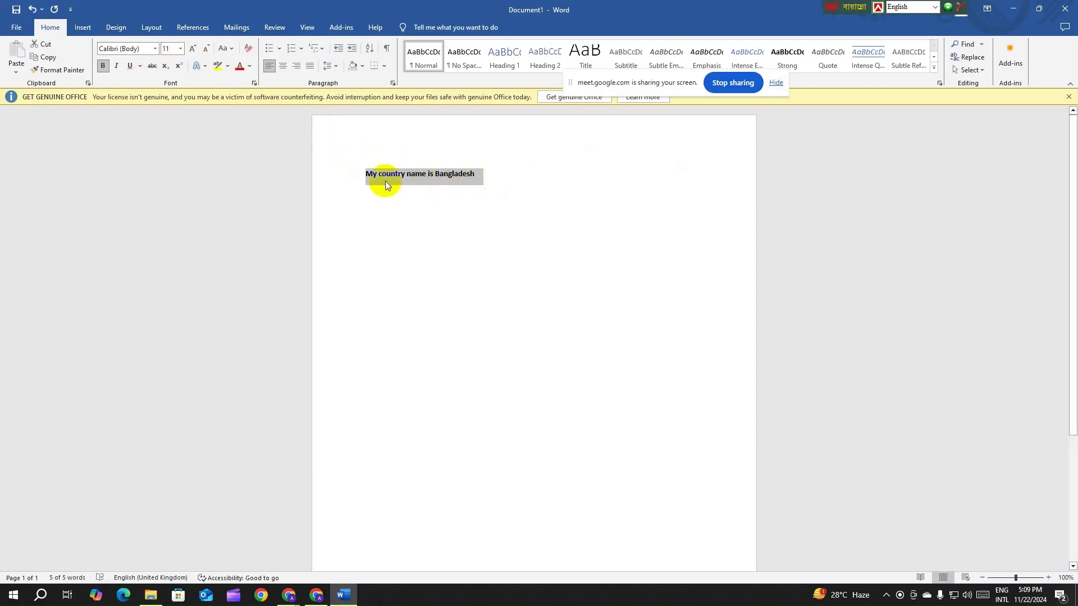
pyautogui.click(182, 50)
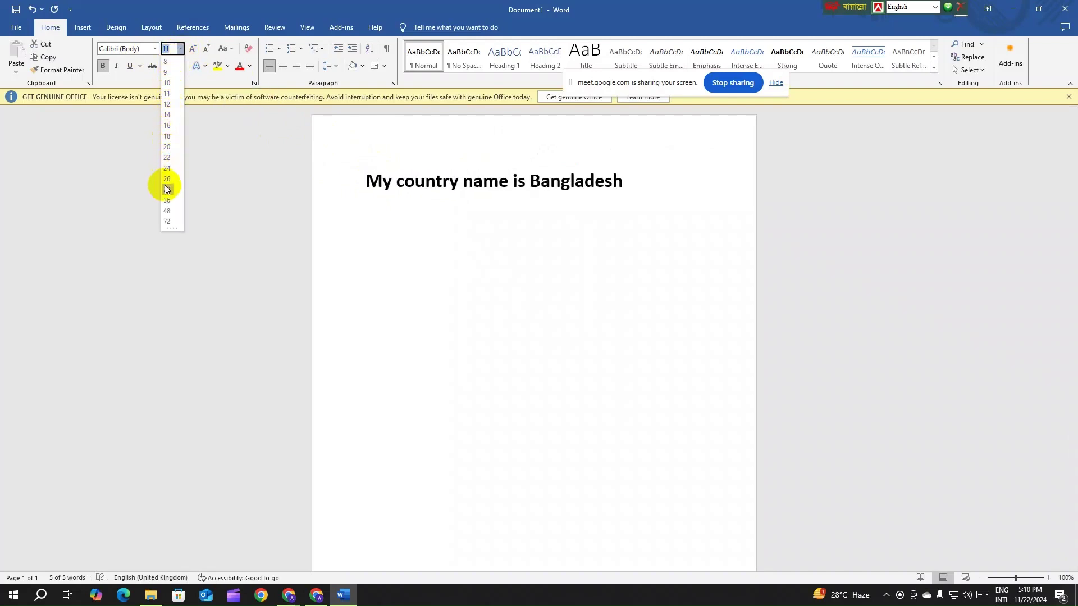
pyautogui.click(169, 221)
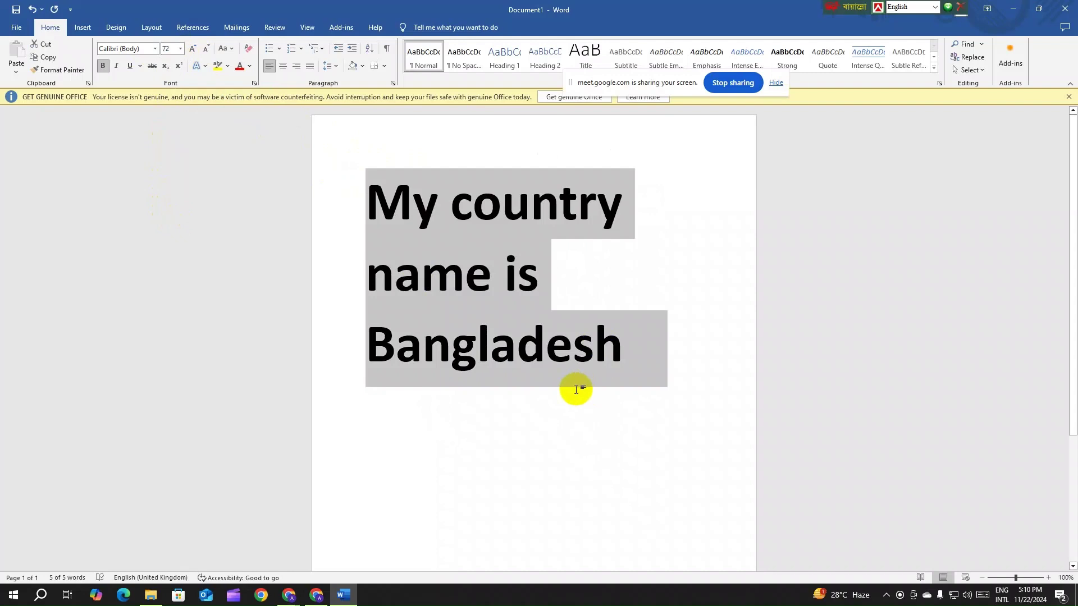
pyautogui.click(180, 48)
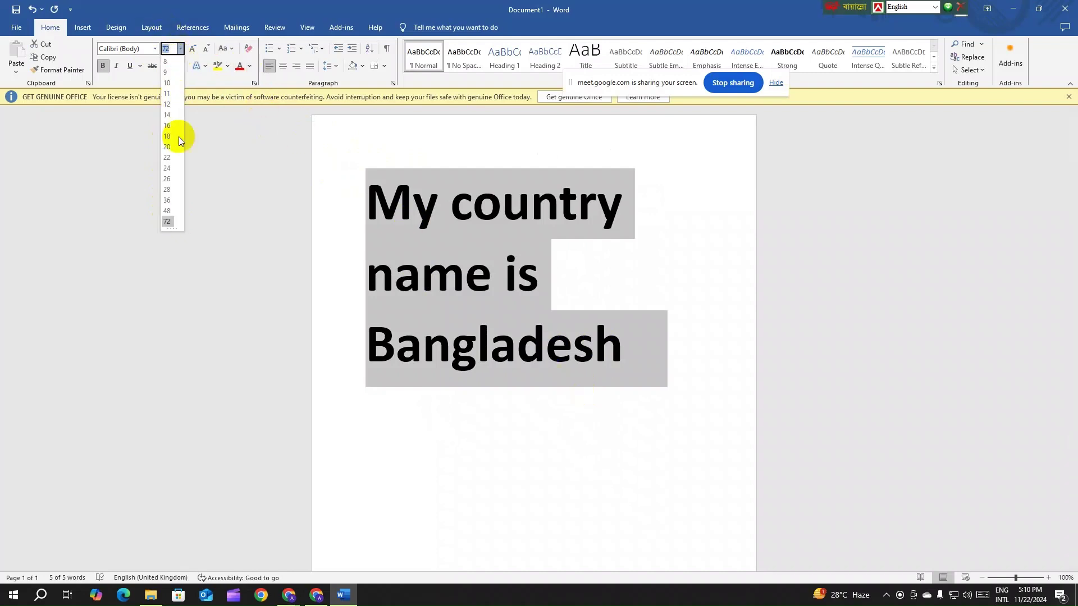
pyautogui.click(173, 137)
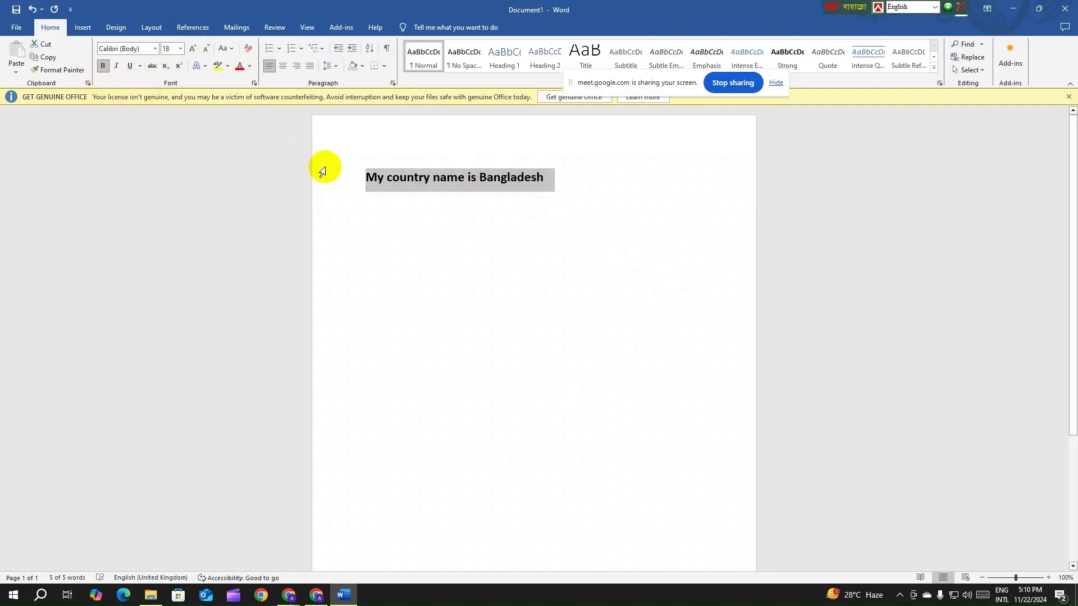
# - Remove the bold from the selected sentence, clear the selection, and make the whole sentence bold again
pyautogui.click(105, 69)
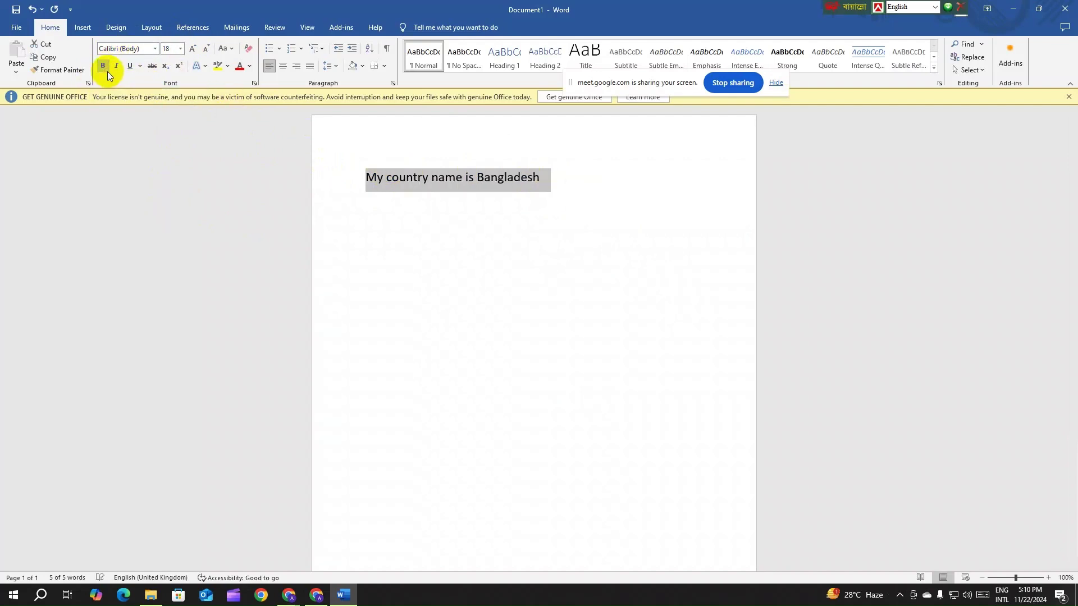
pyautogui.click(389, 256)
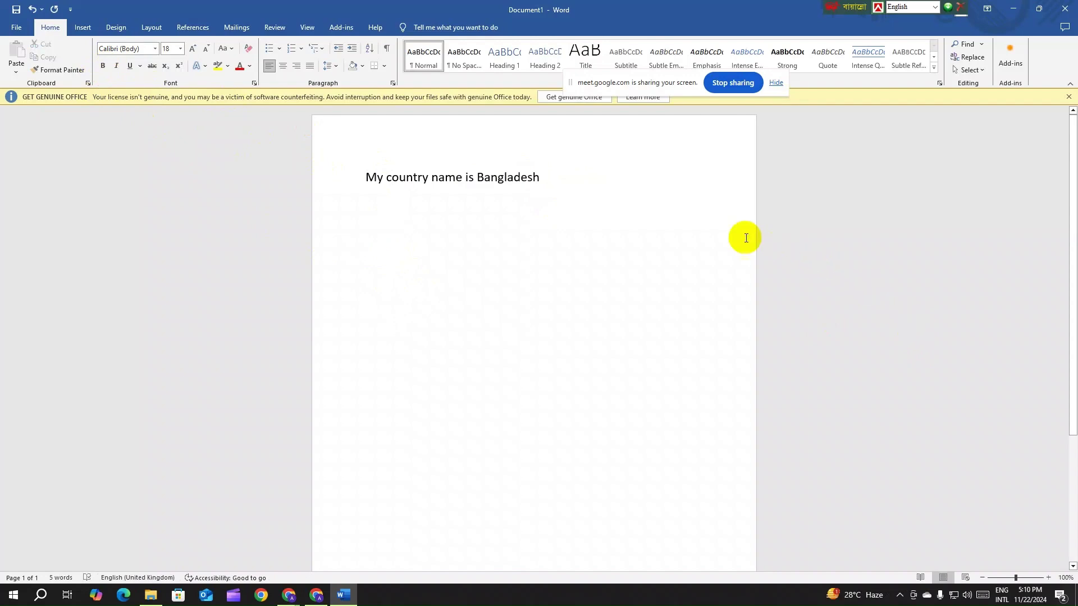
pyautogui.click(345, 166)
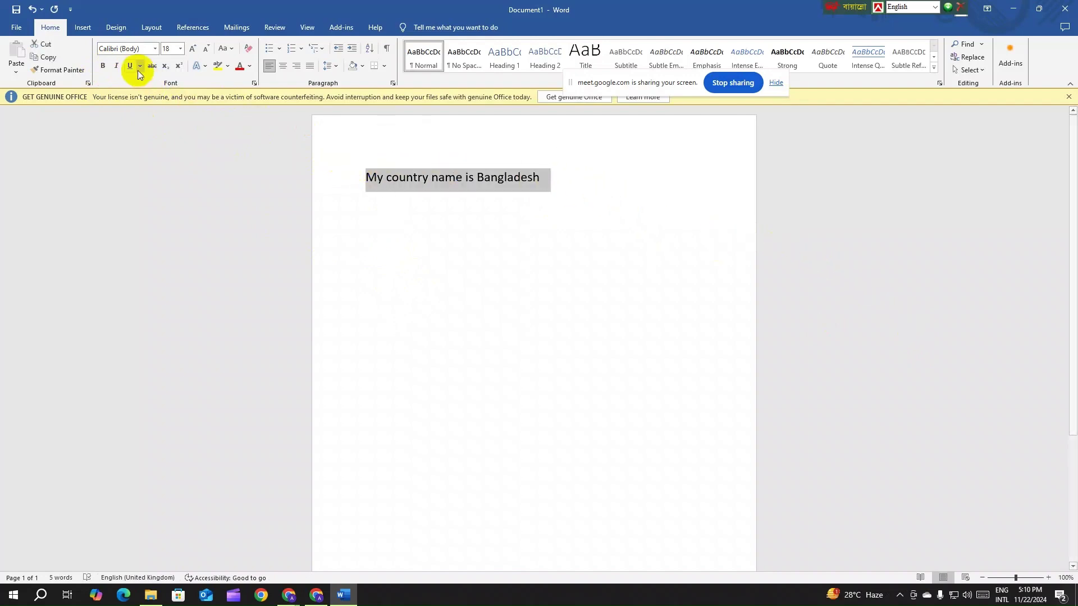
pyautogui.click(104, 66)
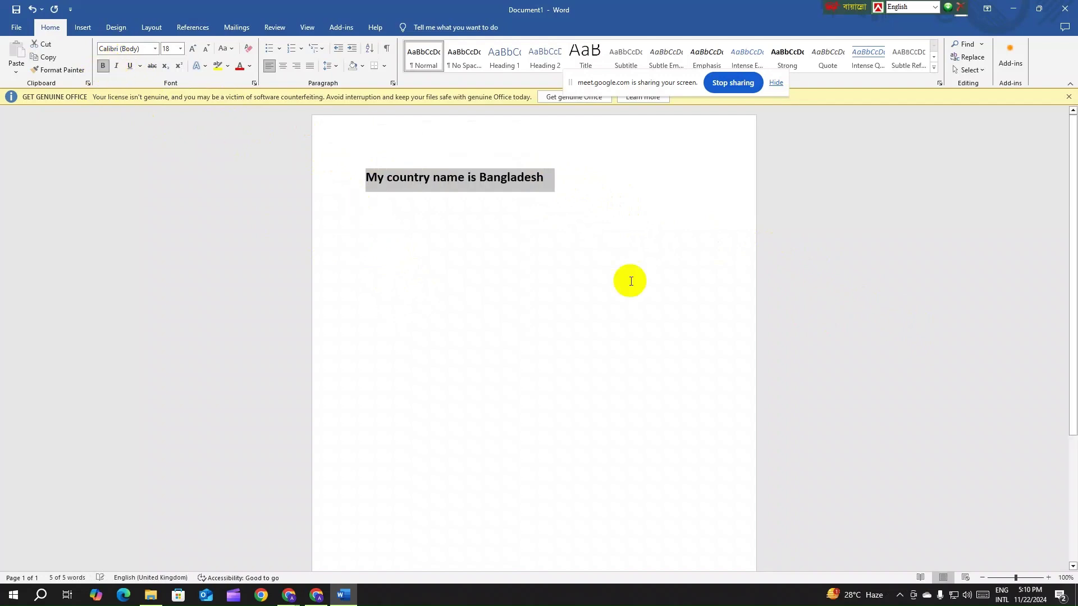
# - Italicise and underline the whole sentence "My country name is Bangladesh"
pyautogui.click(116, 66)
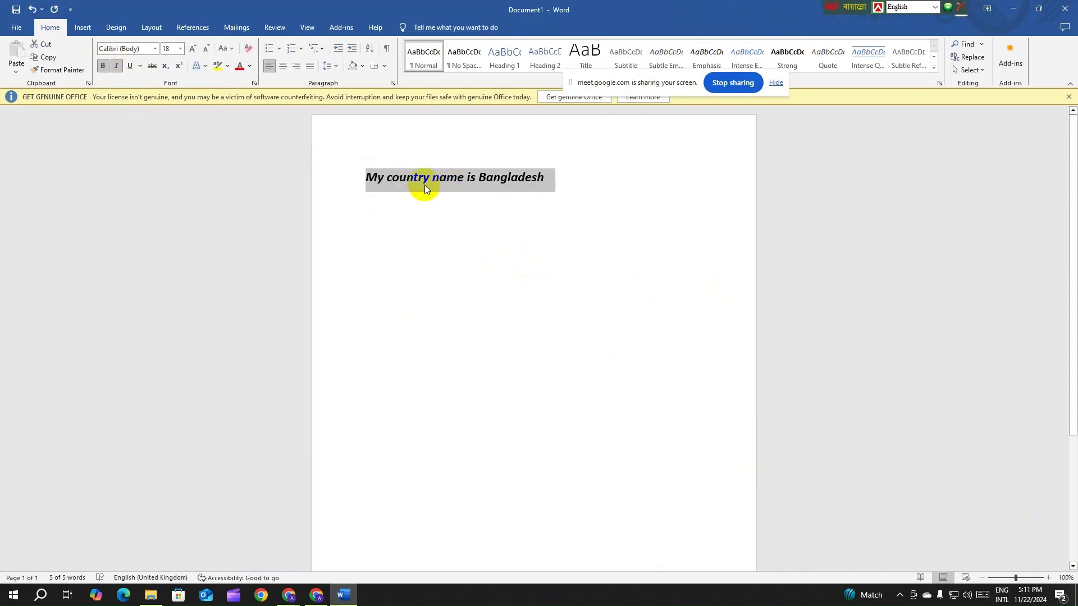
pyautogui.click(128, 67)
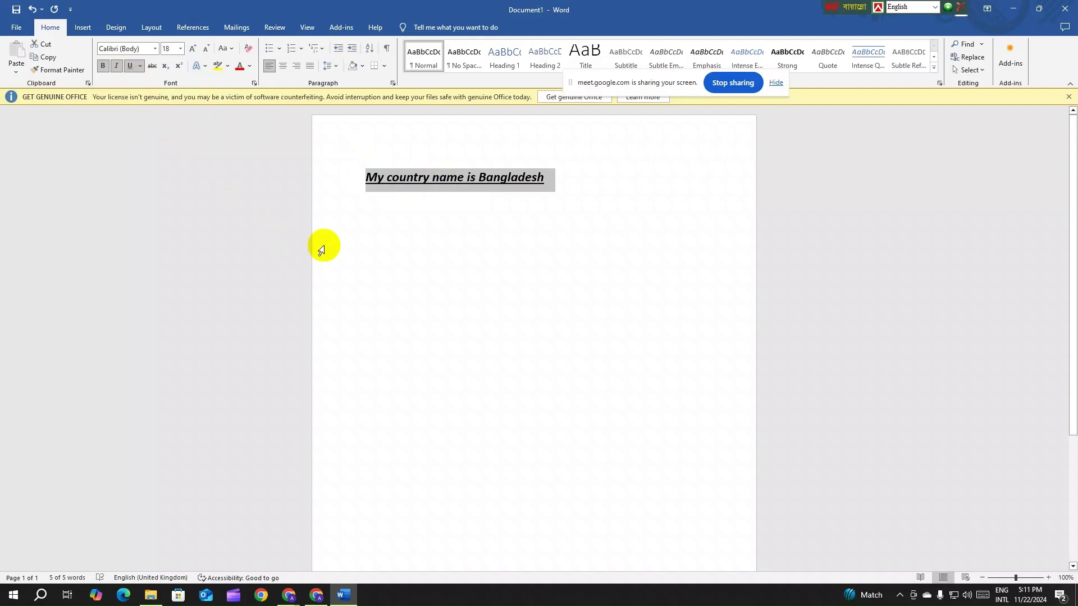
pyautogui.click(392, 236)
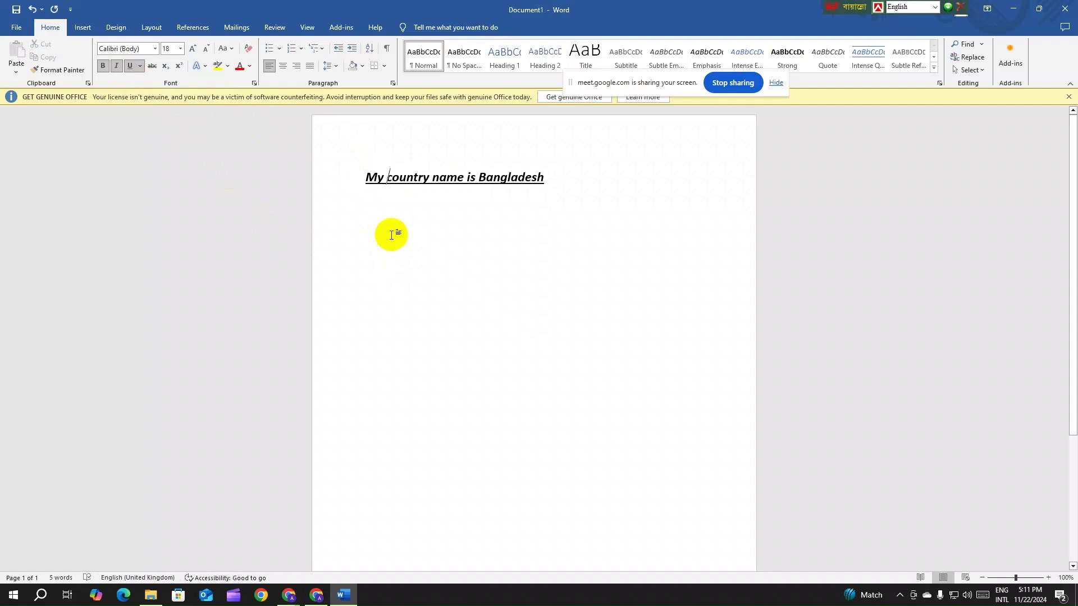
# - Select the whole sentence and switch its underline off, on and off again
pyautogui.moveTo(549, 178); pyautogui.dragTo(333, 169)
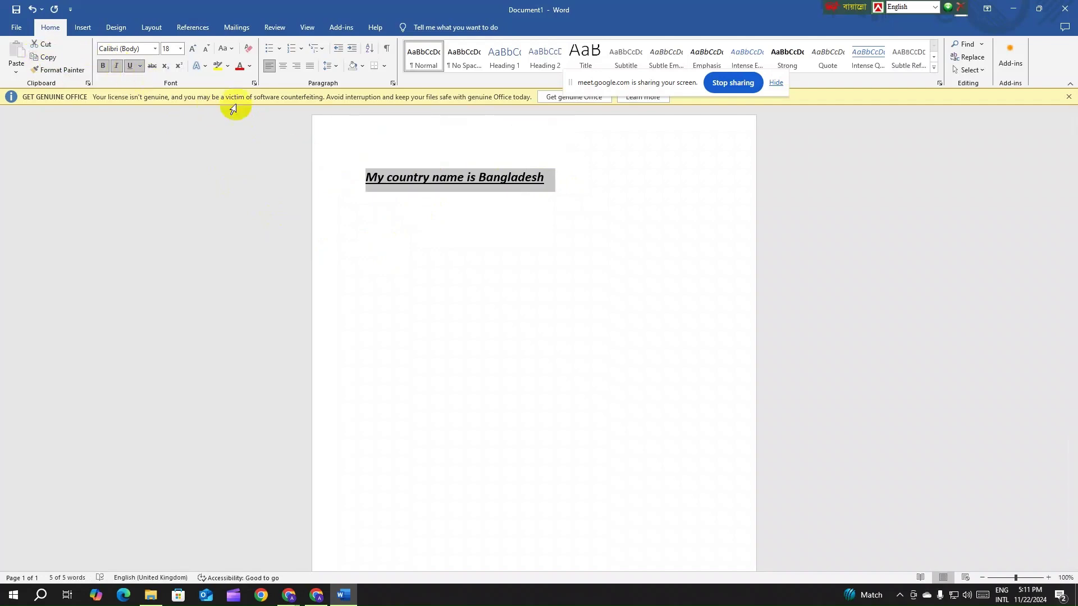
pyautogui.click(130, 66)
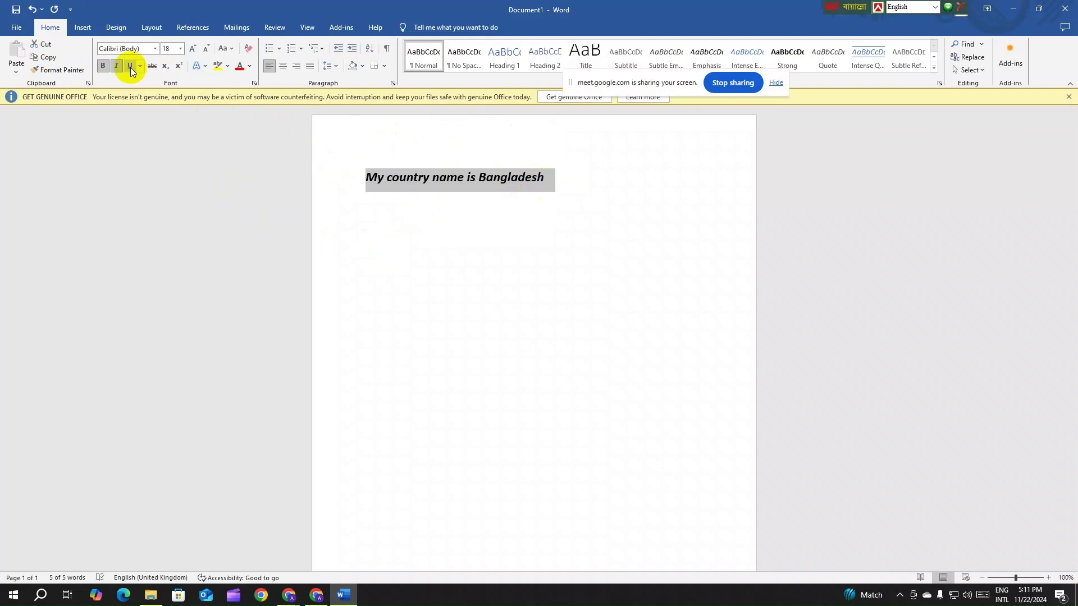
pyautogui.click(130, 66)
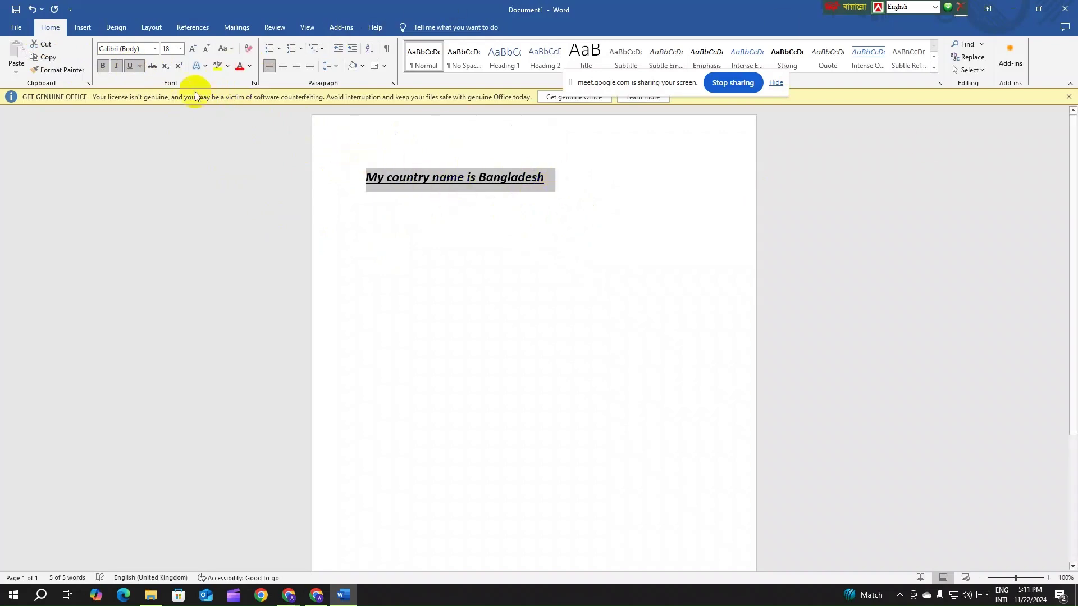
pyautogui.click(131, 66)
pyautogui.click(406, 239)
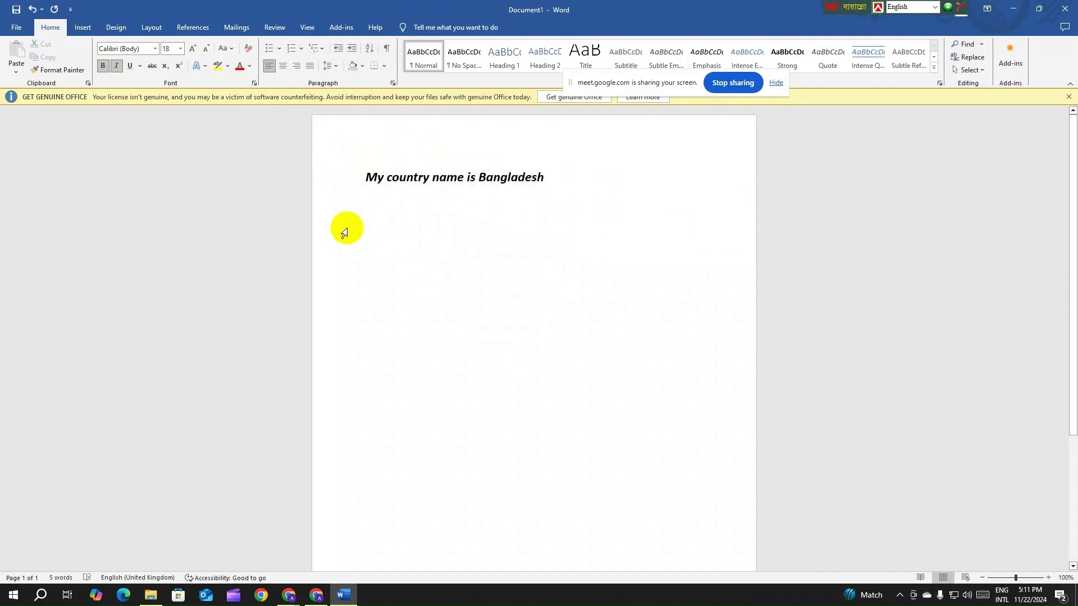
# - Try underlining the whole sentence once more, select it again and remove the underline
pyautogui.click(549, 174)
pyautogui.moveTo(548, 173); pyautogui.dragTo(320, 166)
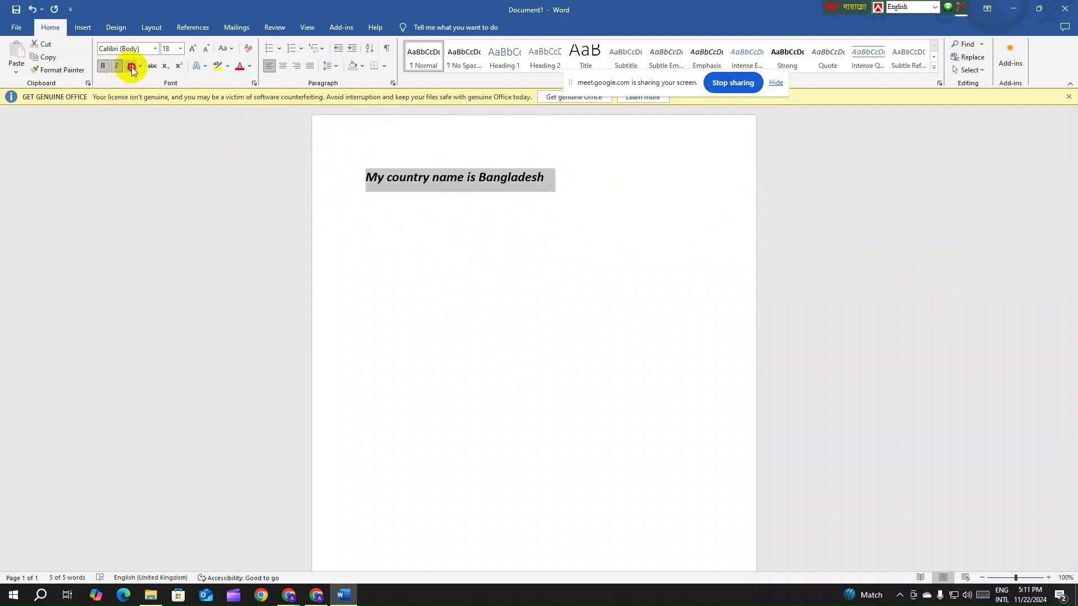
pyautogui.click(131, 67)
pyautogui.click(373, 219)
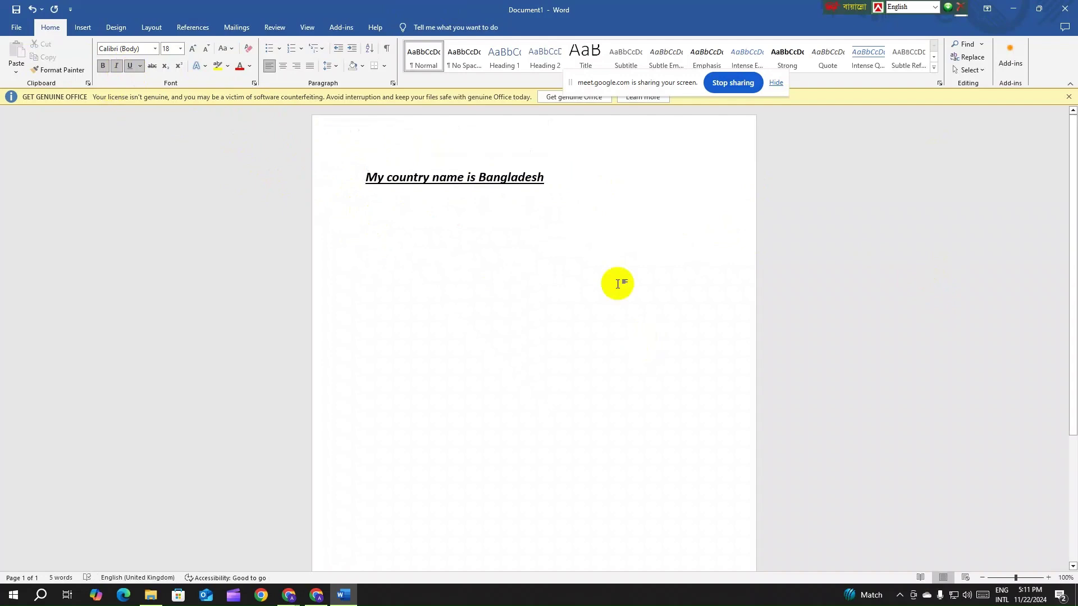
pyautogui.moveTo(548, 174); pyautogui.dragTo(344, 174)
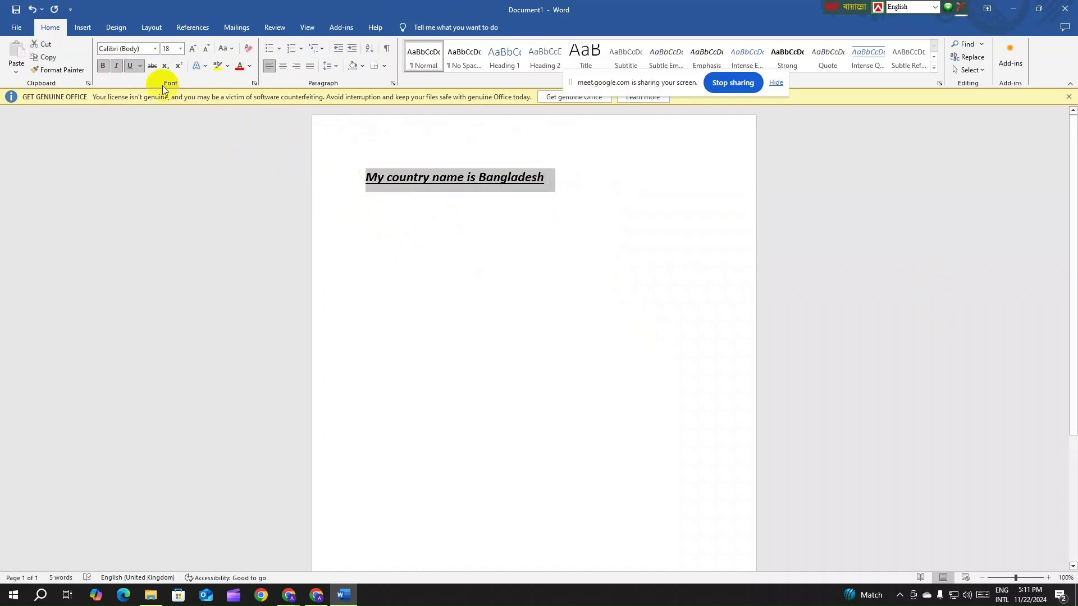
pyautogui.click(130, 66)
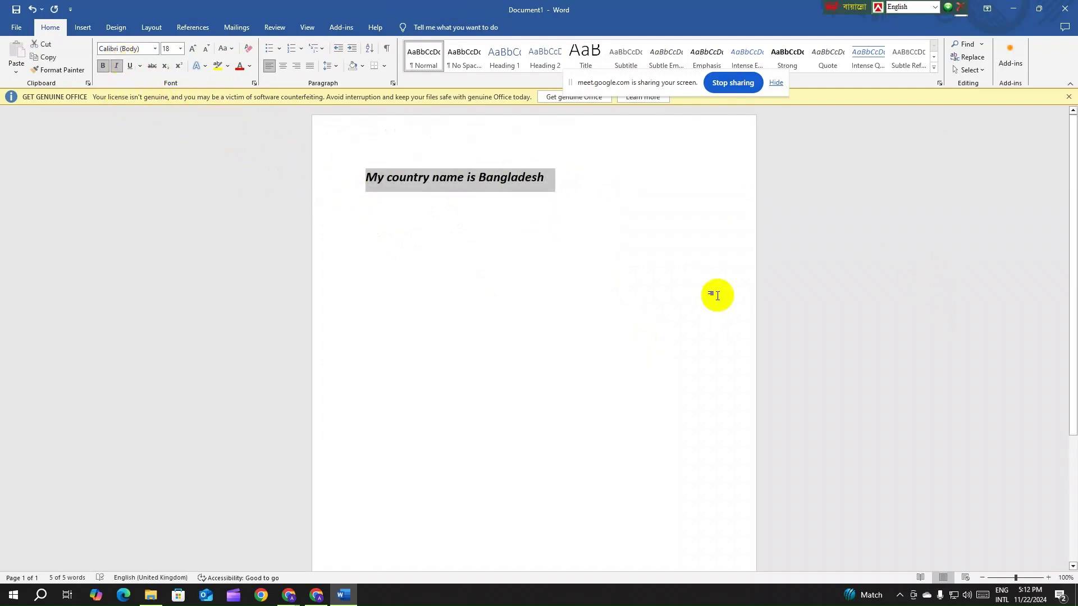
pyautogui.click(626, 283)
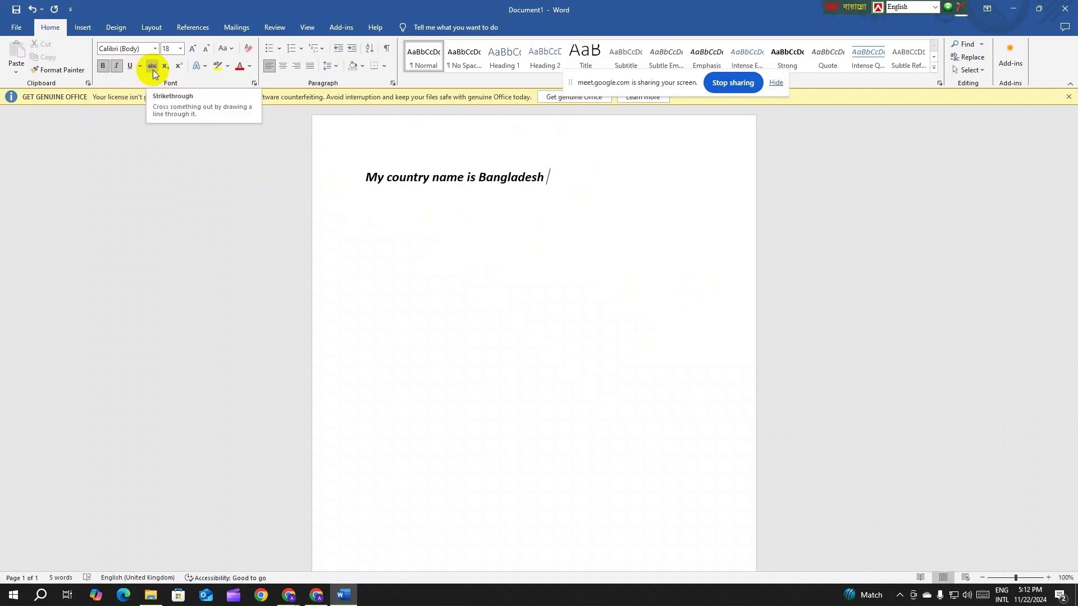
# - Select the whole sentence and apply strikethrough to it
pyautogui.moveTo(550, 178); pyautogui.dragTo(337, 169)
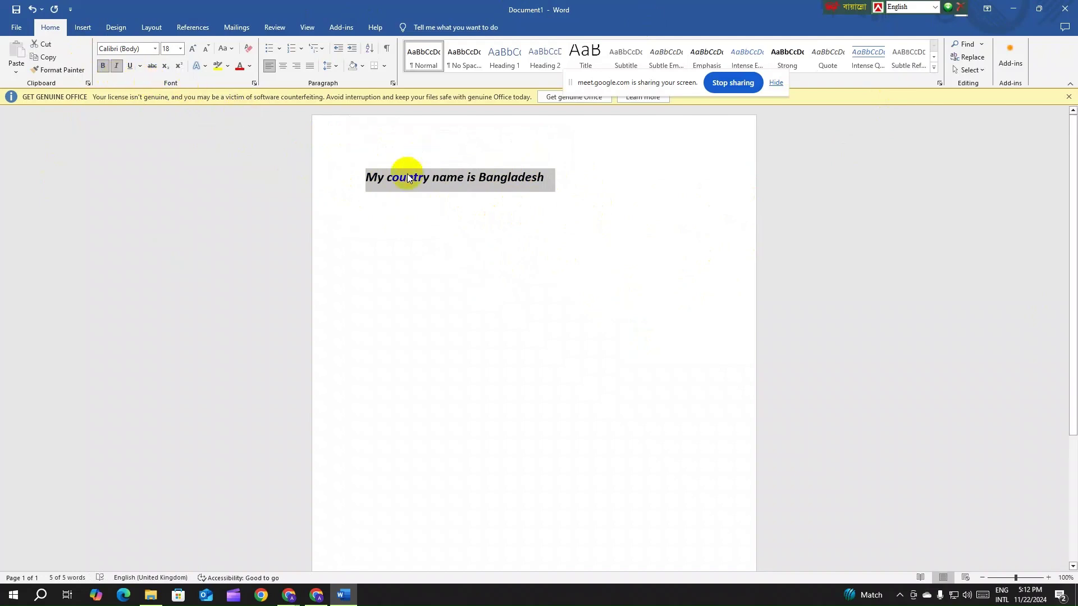
pyautogui.click(150, 68)
pyautogui.click(413, 251)
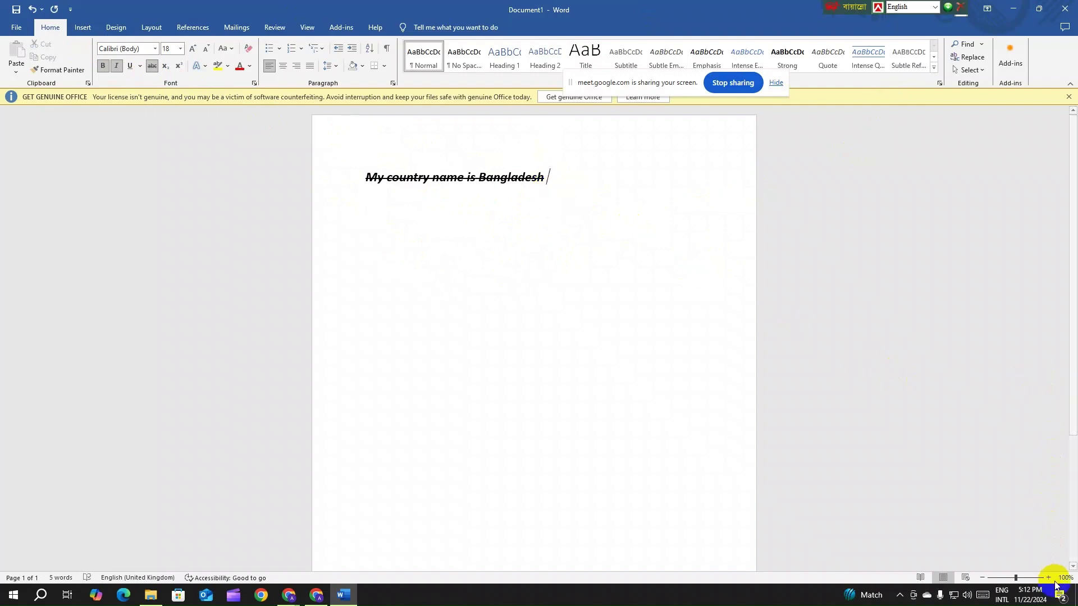
# - Remove the strikethrough from the whole sentence and reapply it
pyautogui.moveTo(554, 181); pyautogui.dragTo(321, 177)
pyautogui.click(151, 66)
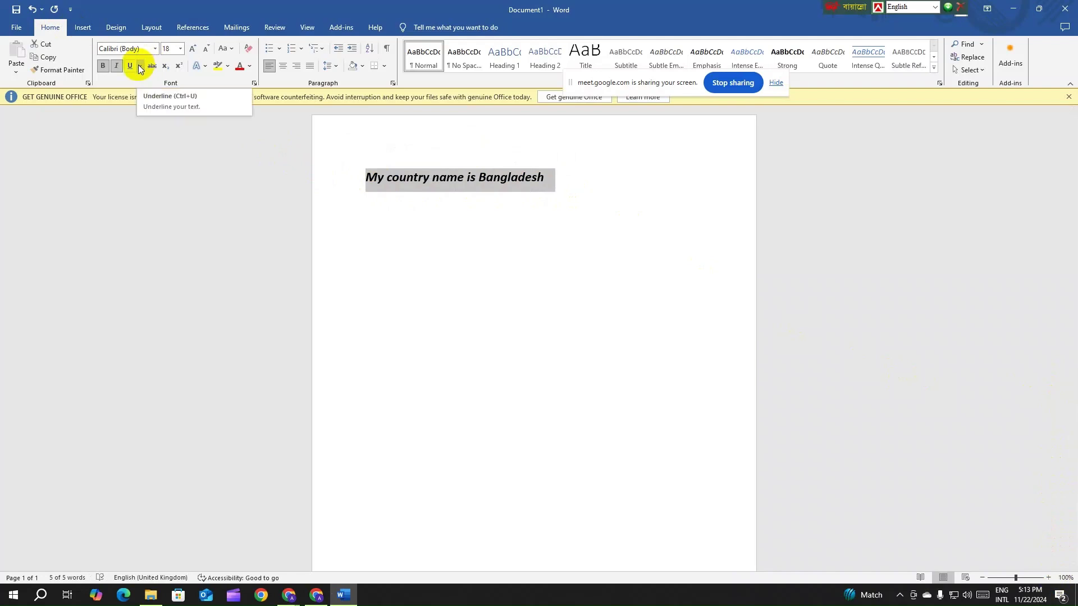
pyautogui.click(152, 67)
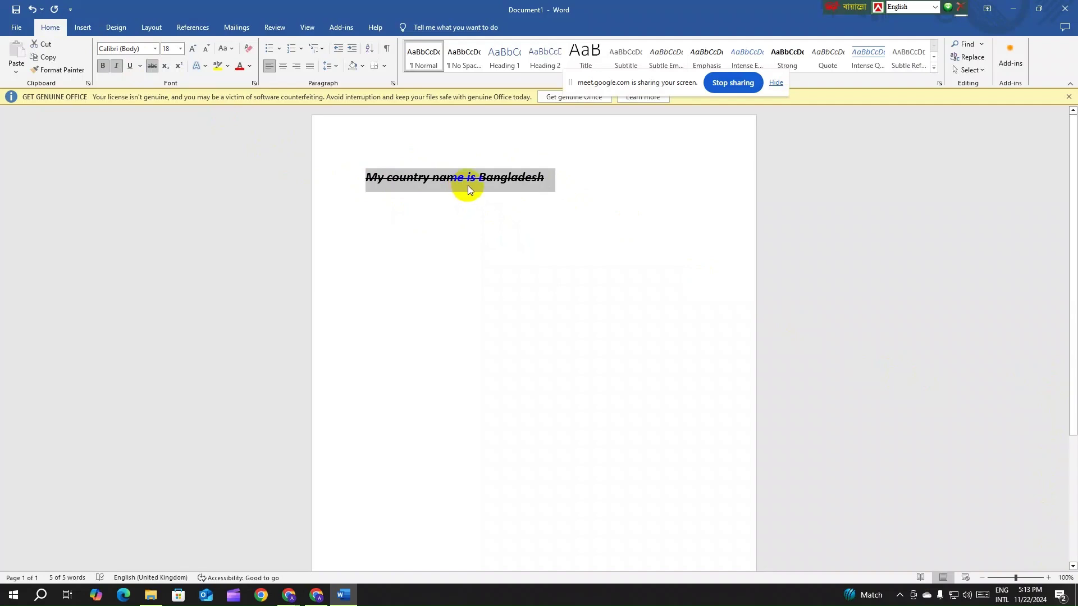
pyautogui.click(590, 191)
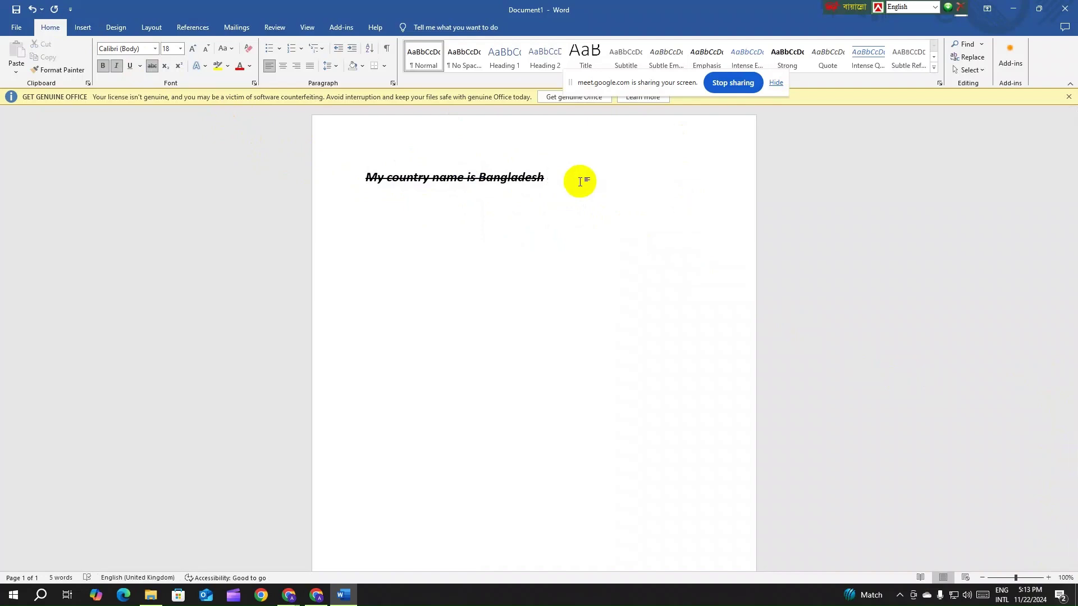
# - Start a new paragraph two lines below the sentence, turn off strikethrough there and enter x
pyautogui.press('Return')
pyautogui.press('Return')
pyautogui.write('x')
pyautogui.press('BackSpace')
pyautogui.click(149, 66)
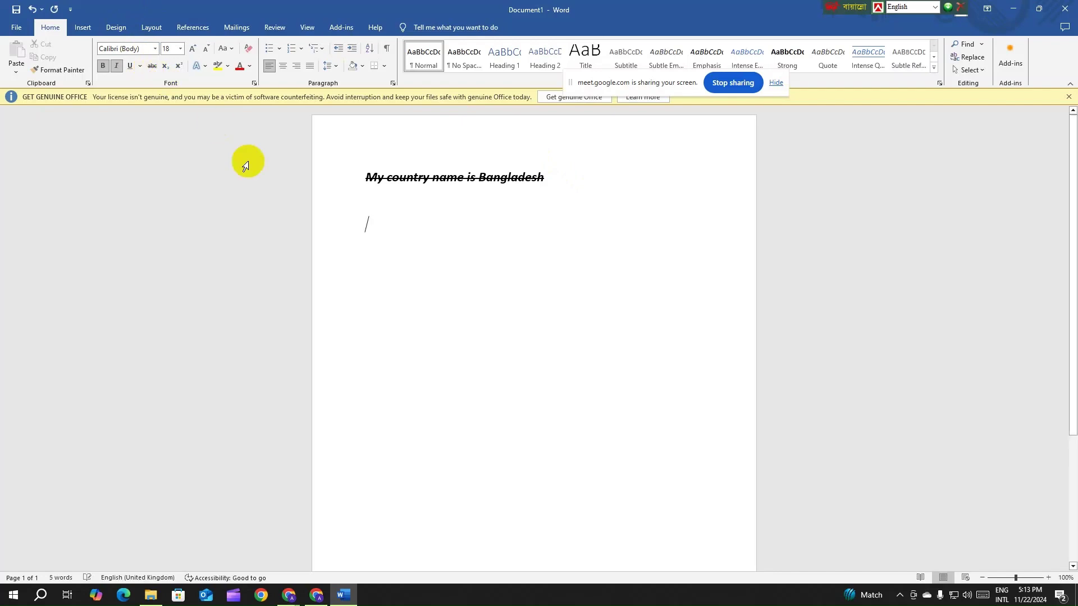
pyautogui.write('x')
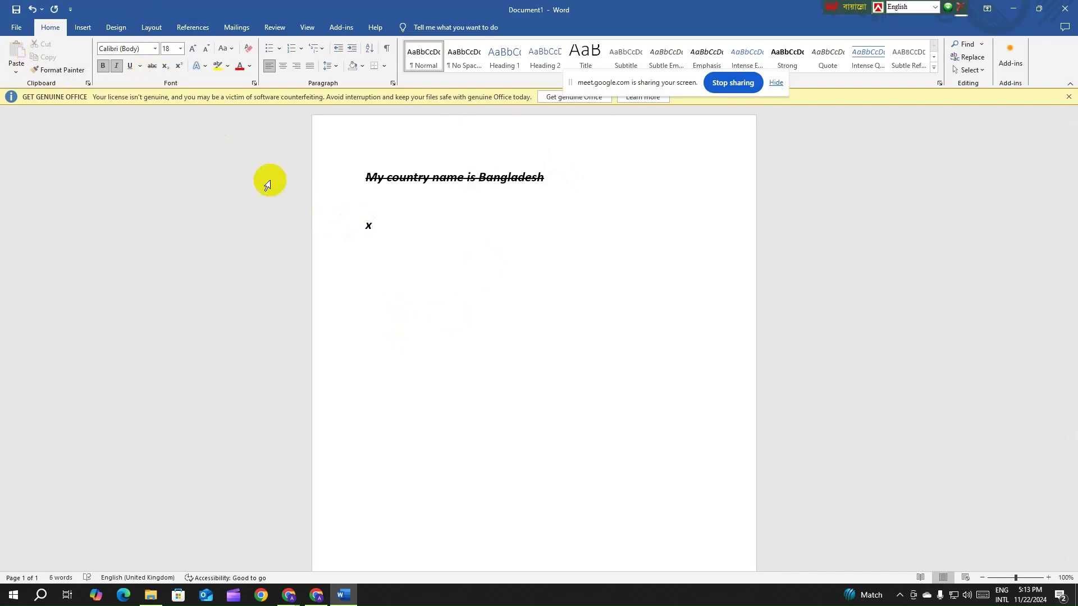
# - Try making the x subscript, replace it with a subscript 2 and delete the 2
pyautogui.click(375, 225)
pyautogui.doubleClick(374, 225)
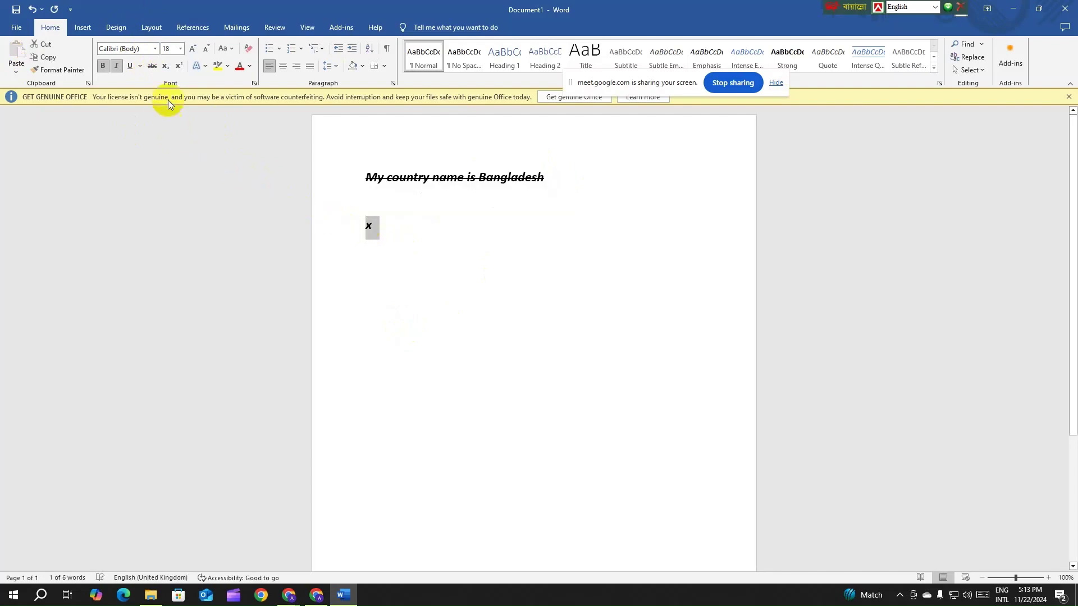
pyautogui.click(166, 70)
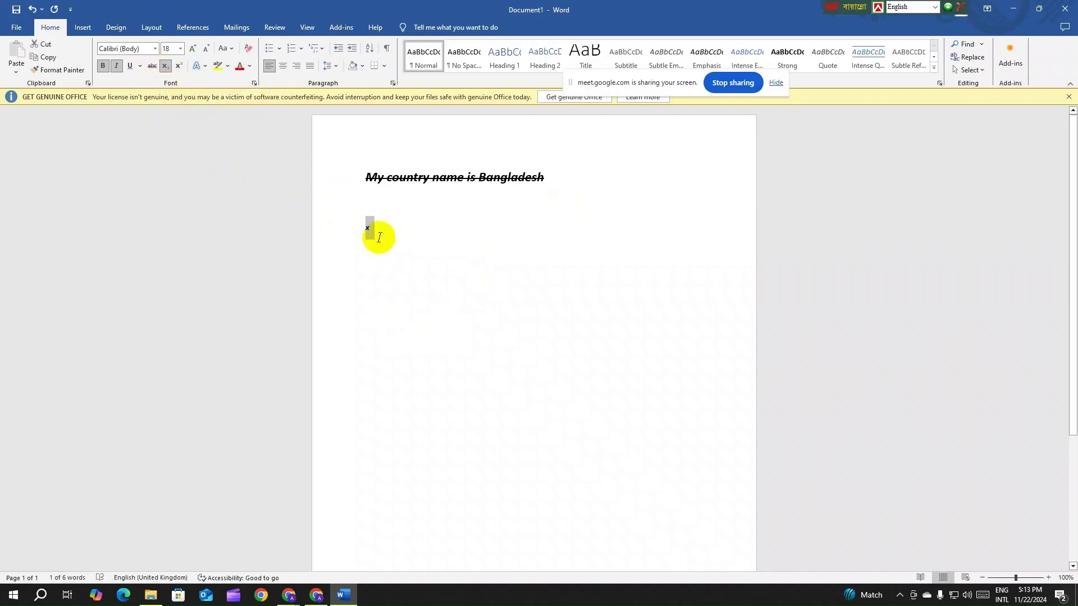
pyautogui.write('2')
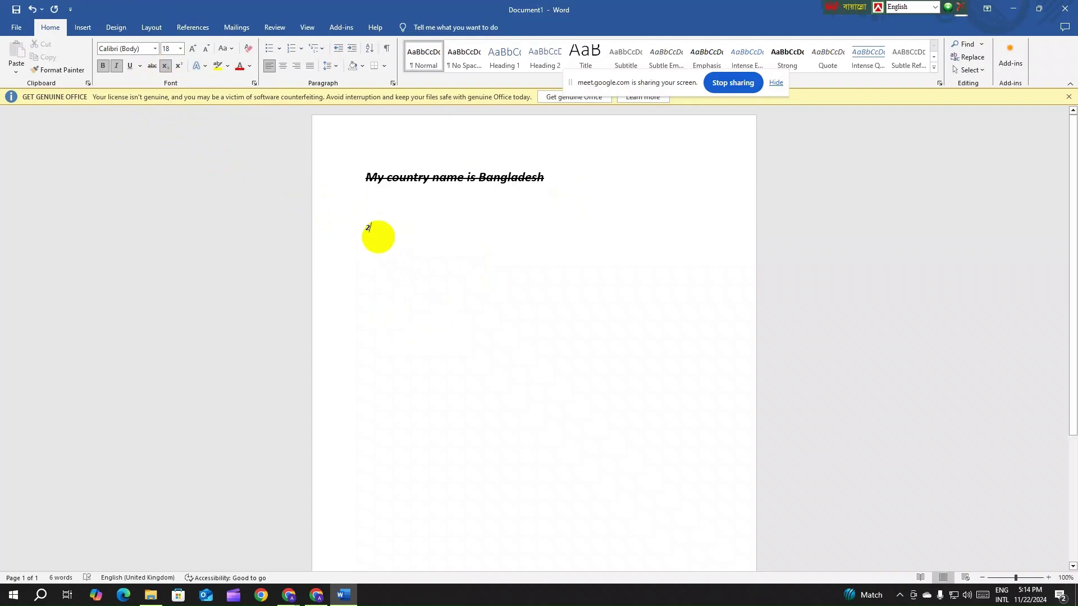
pyautogui.press('BackSpace')
# - Re-enter x as subscript on the empty line and set it back to normal text
pyautogui.click(165, 66)
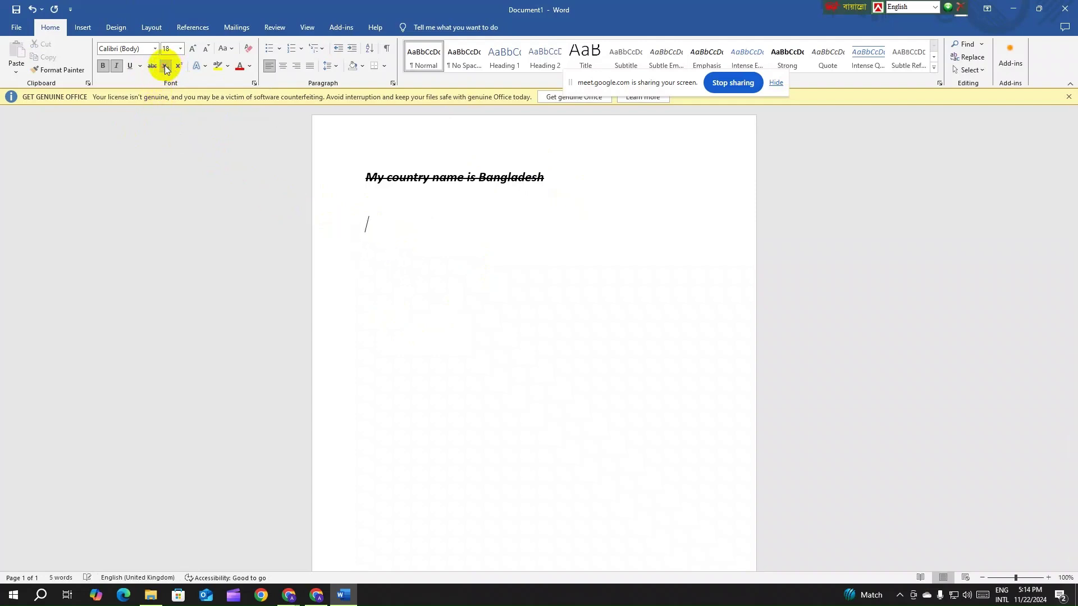
pyautogui.click(165, 66)
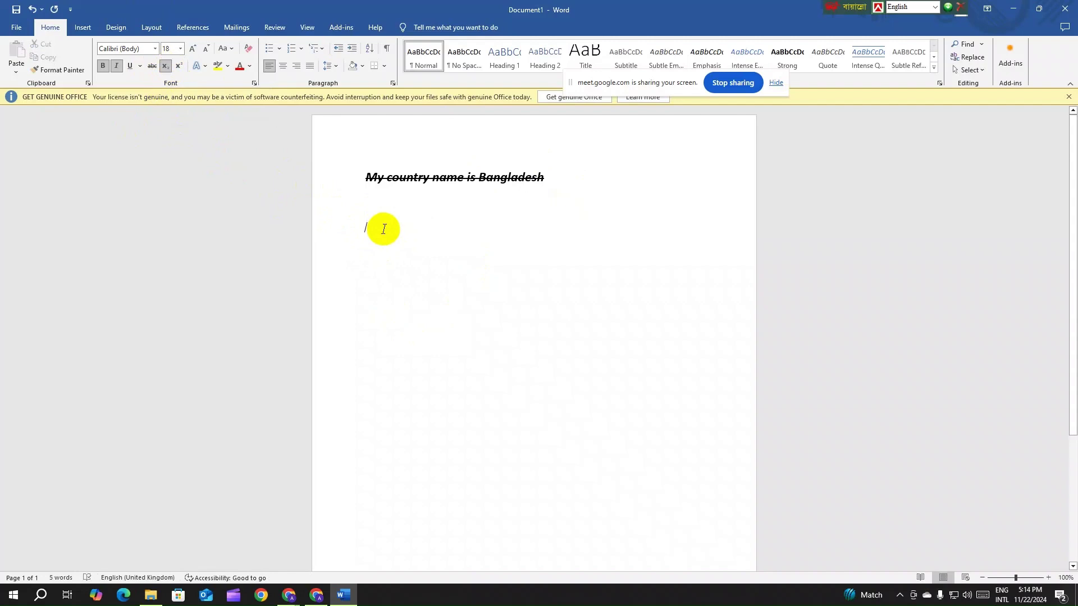
pyautogui.write('x')
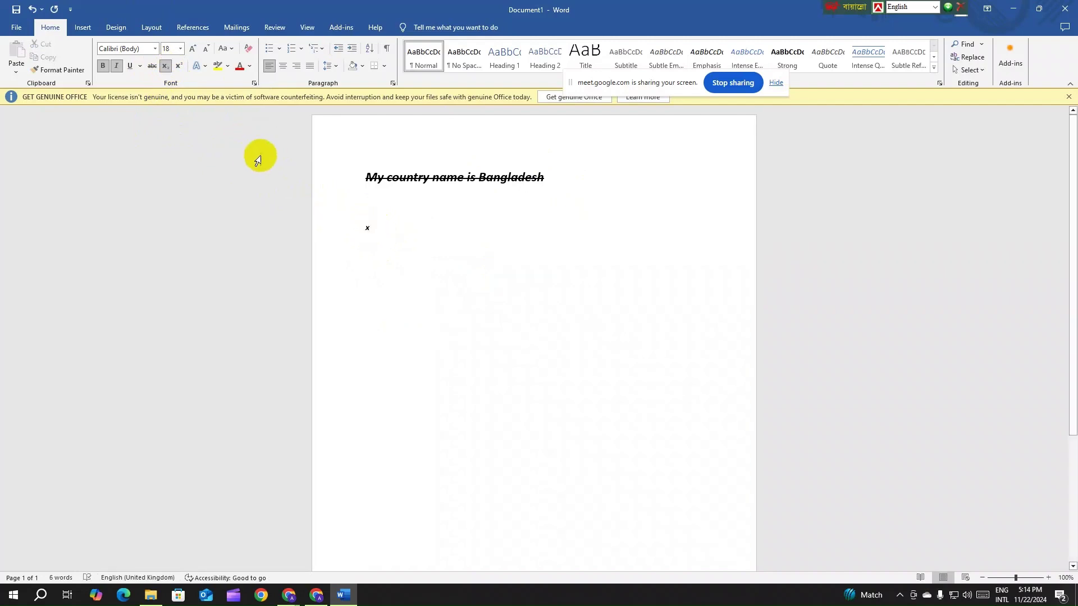
pyautogui.moveTo(372, 230); pyautogui.dragTo(334, 222)
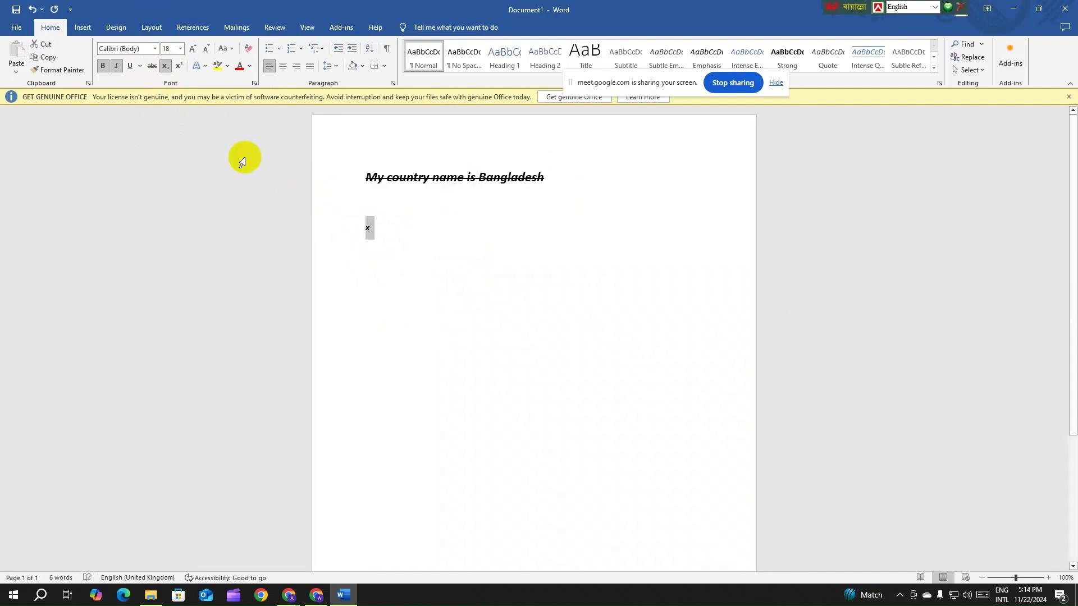
pyautogui.click(169, 69)
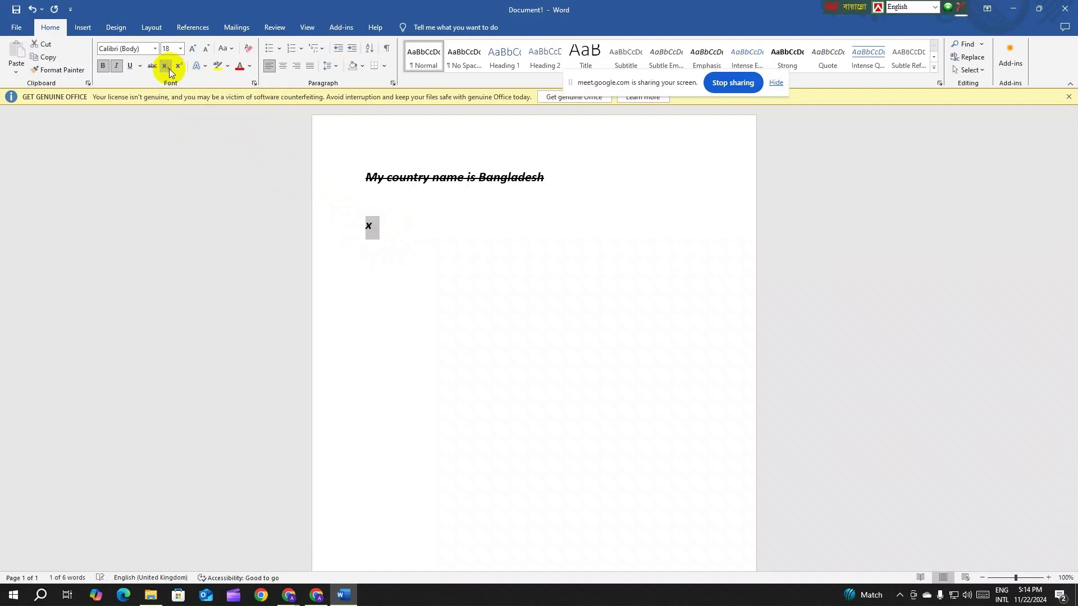
pyautogui.click(169, 70)
pyautogui.click(170, 70)
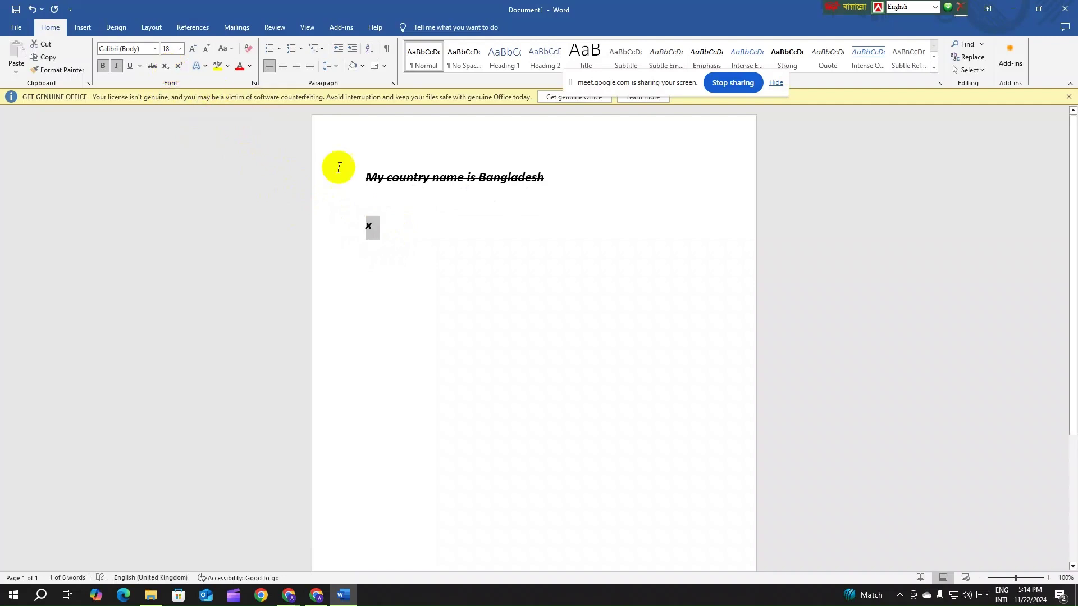
# - Turn on superscript after the x, try an exponent of 2 and delete it
pyautogui.click(374, 222)
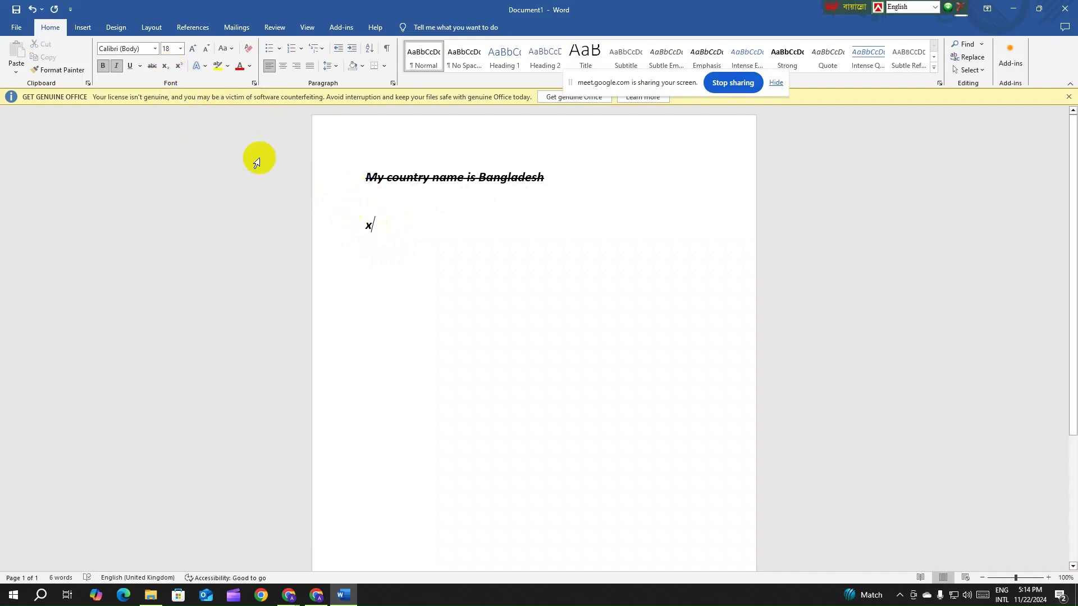
pyautogui.click(177, 67)
pyautogui.write('2')
pyautogui.press('BackSpace')
pyautogui.press('BackSpace')
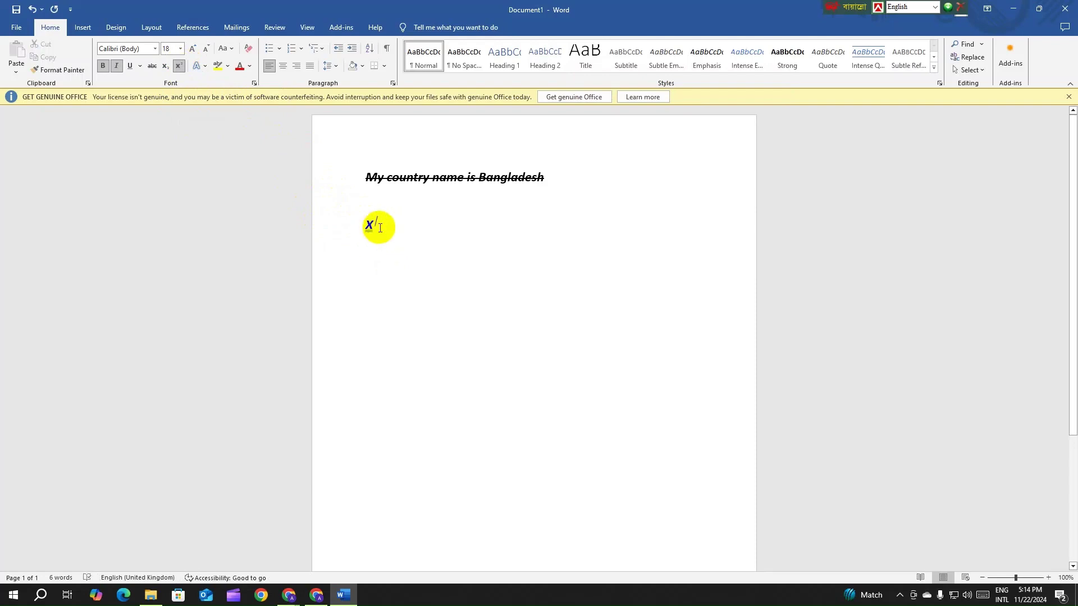